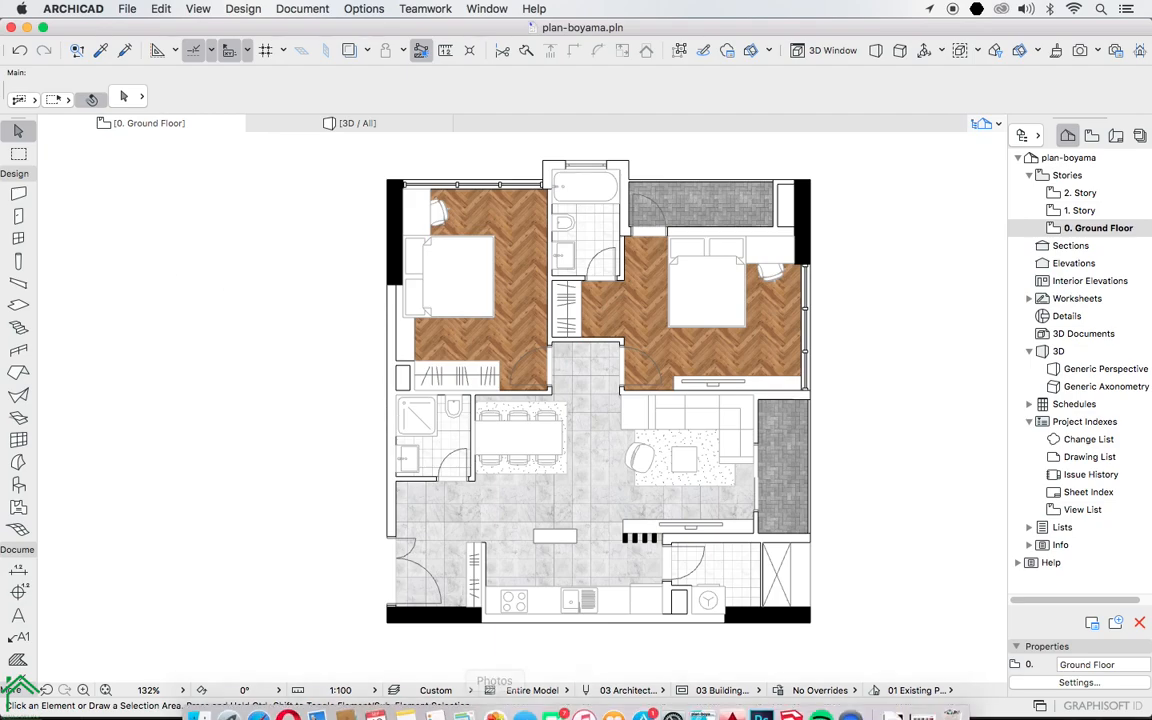
Switch to Photoshop to view the coloured, furnished floor plan and return to ARCHICAD.
click(761, 714)
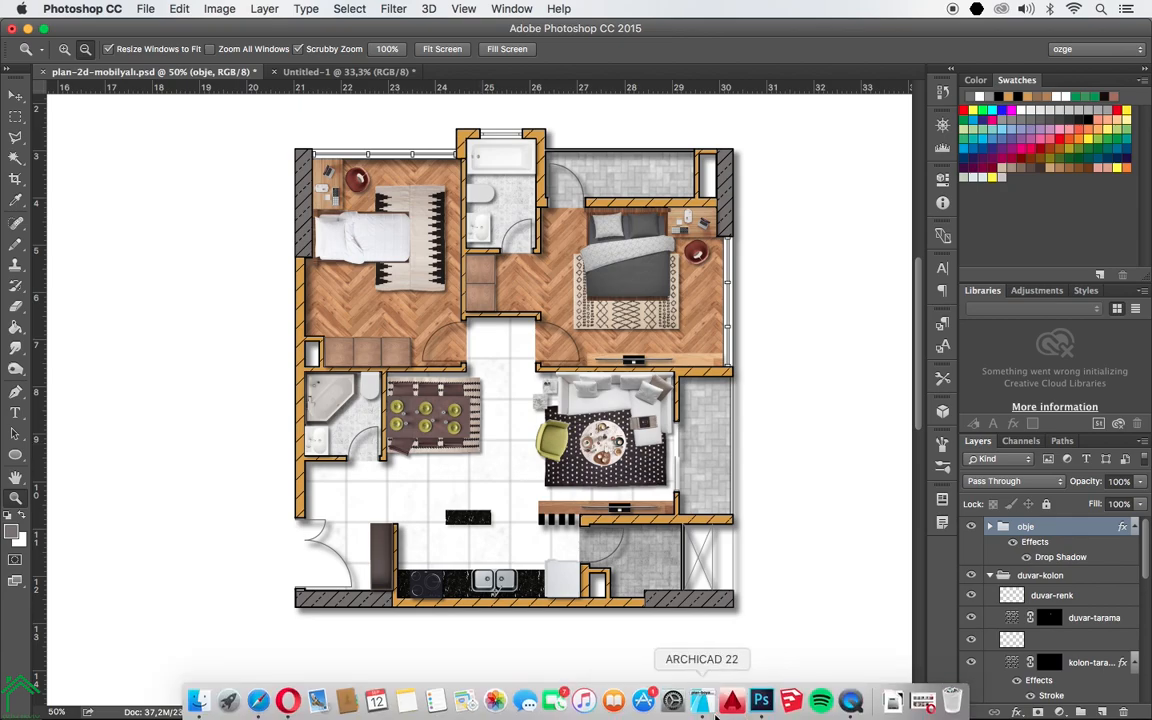
click(703, 705)
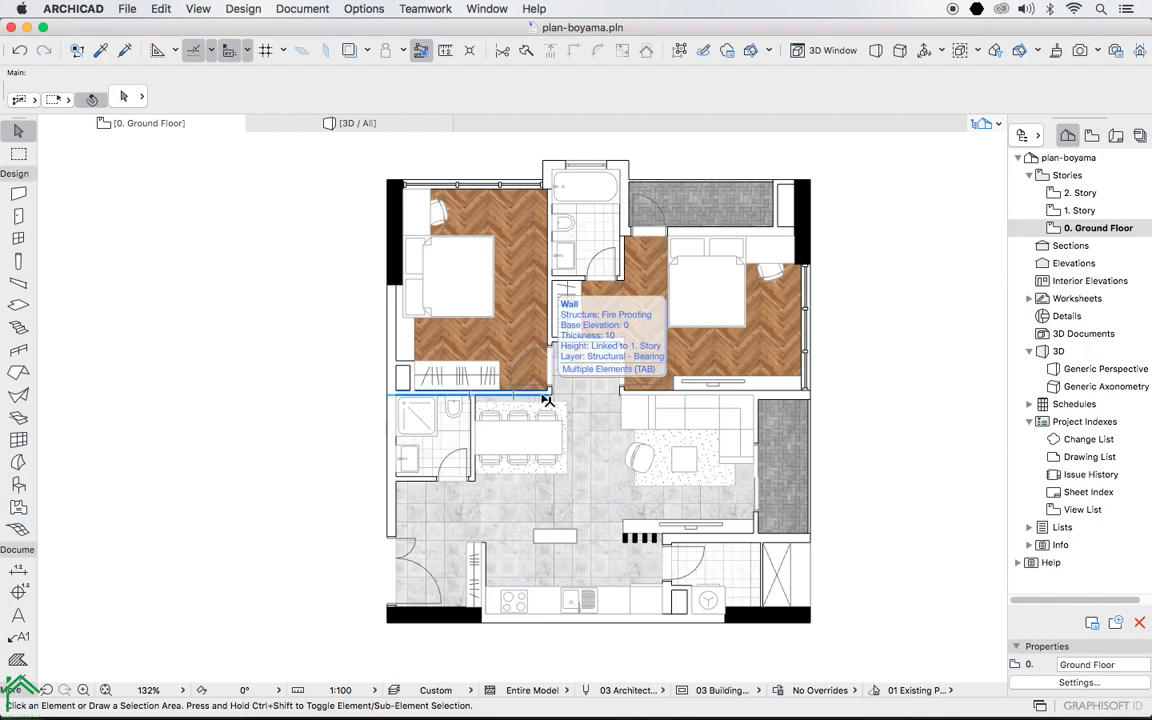
Hide the *tarama-jpg layer so the floor textures are not shown on the plan.
key(super+l)
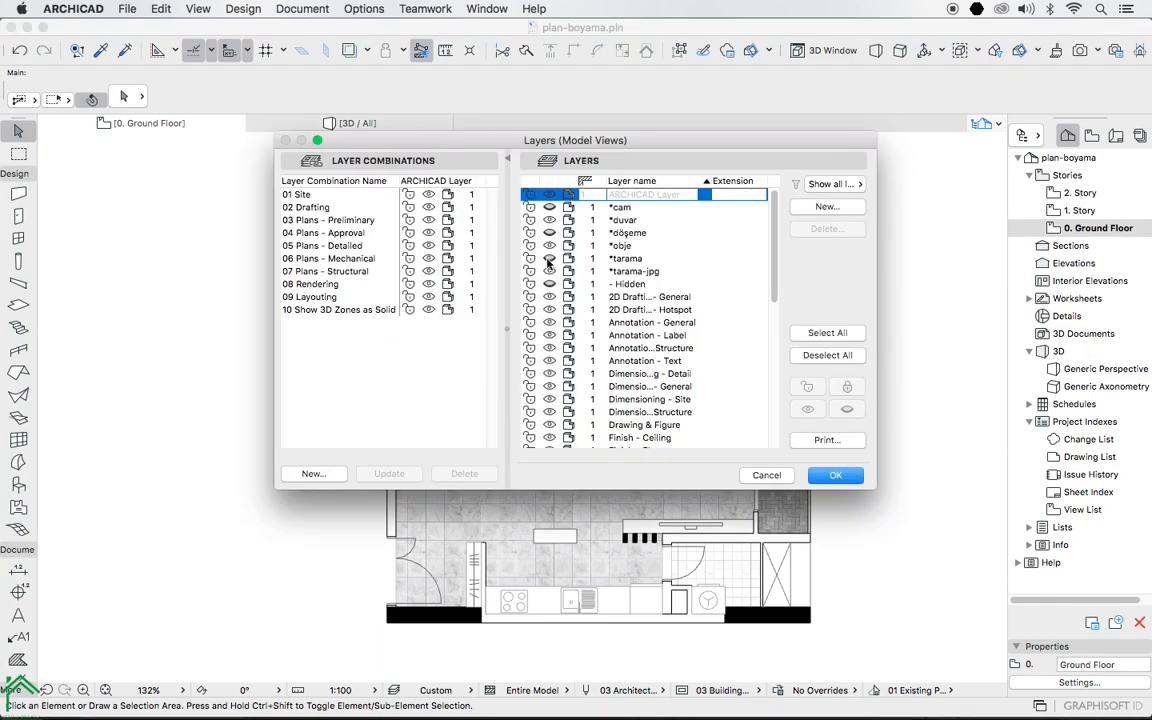
click(552, 273)
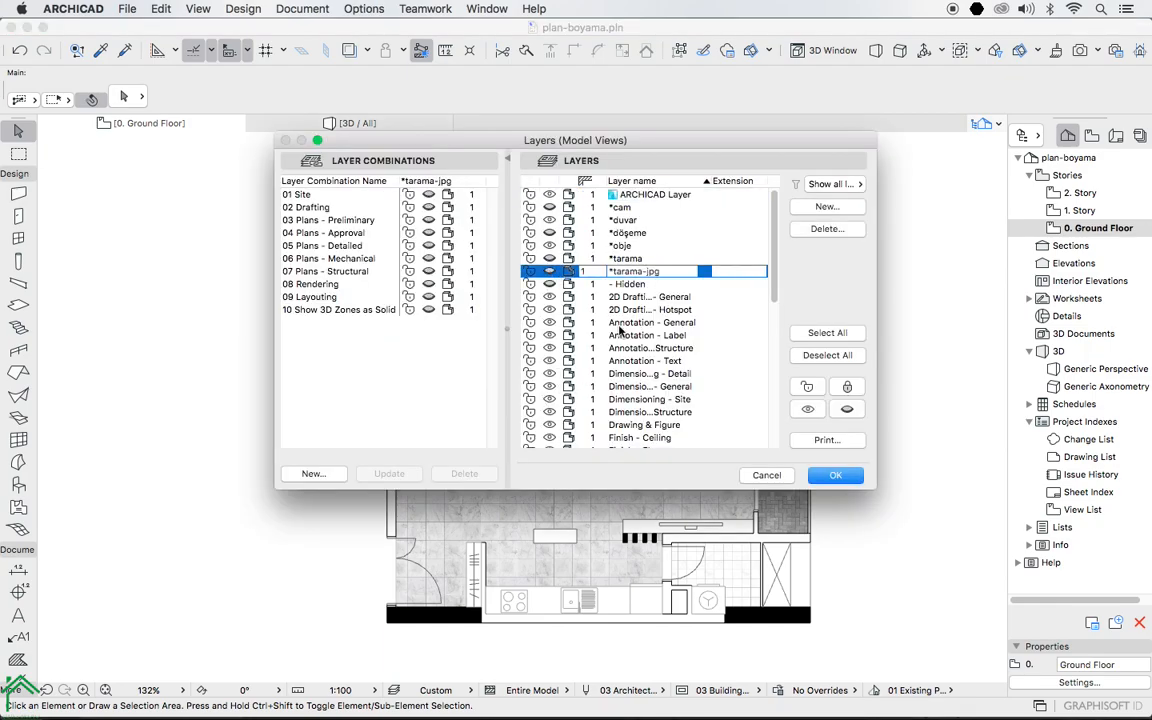
click(838, 476)
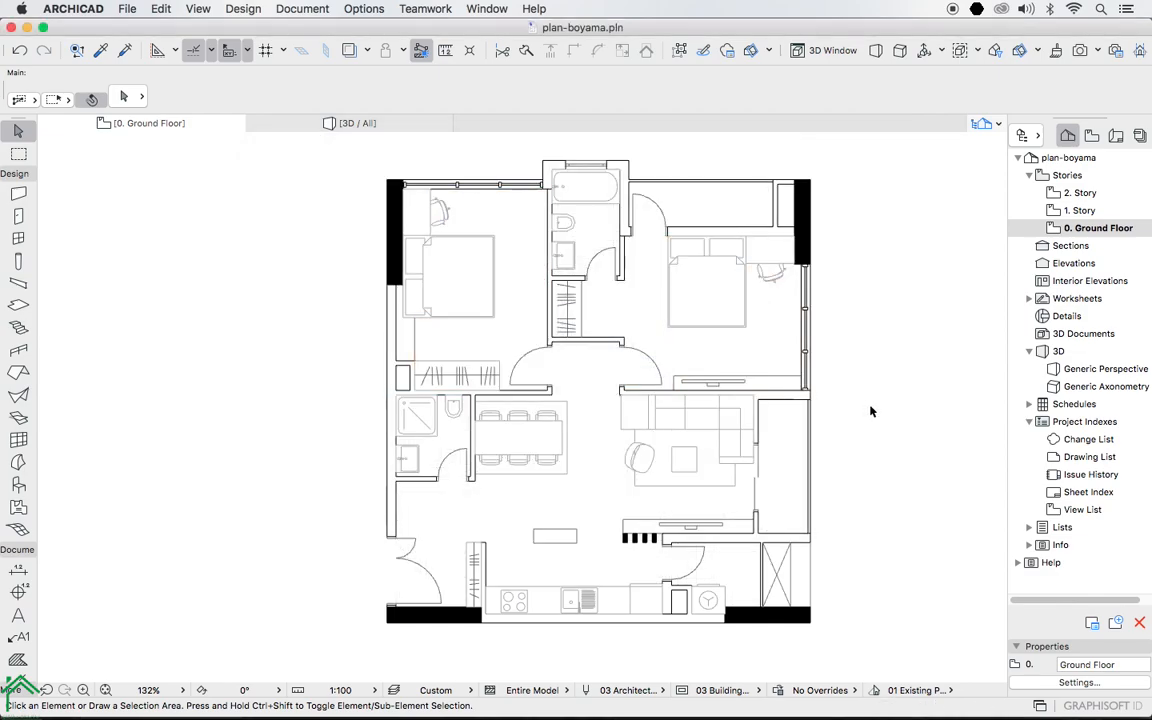
Set the ground floor plan's scale to 1:50.
scroll(870, 411, right, 2)
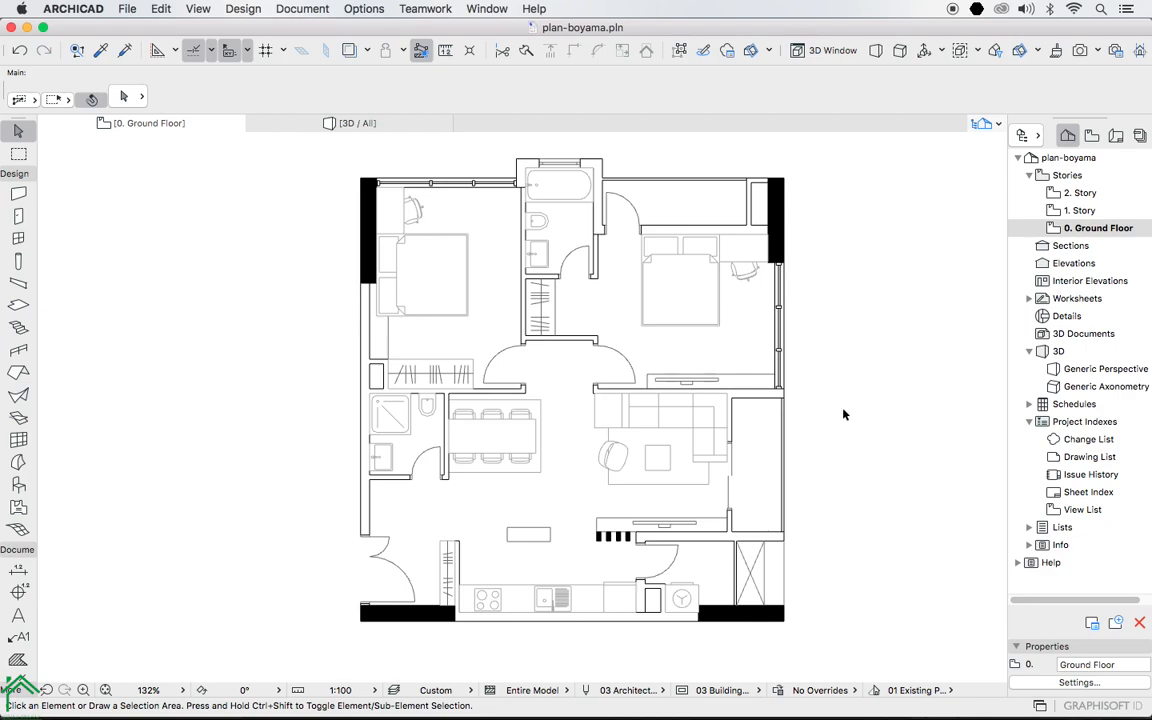
click(341, 690)
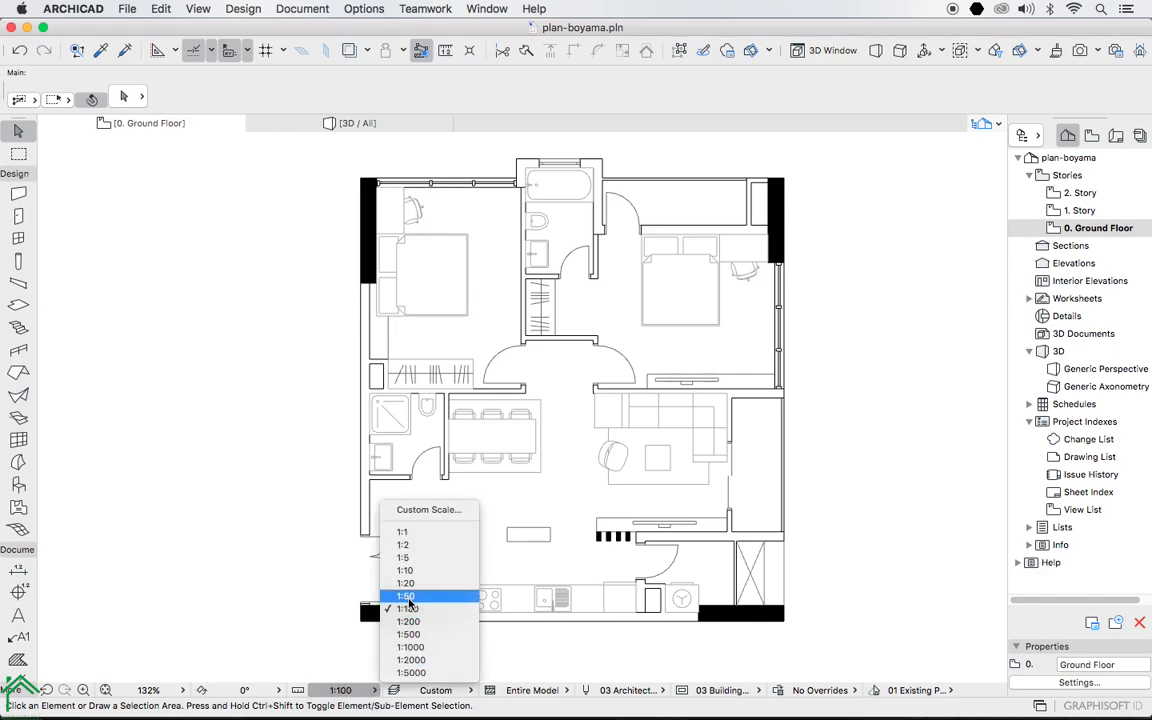
click(407, 597)
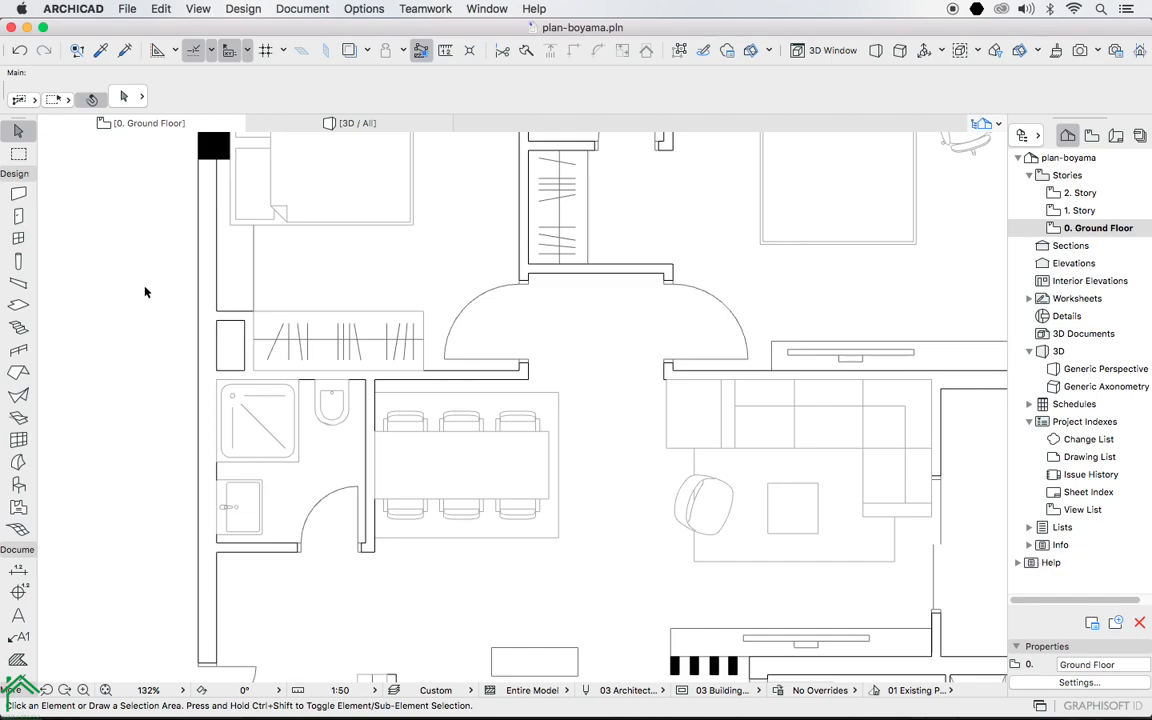
Select all doors on the ground floor and set their 2D Detail Level to Scale Sensitive in the Floor Plan and Section settings.
click(20, 216)
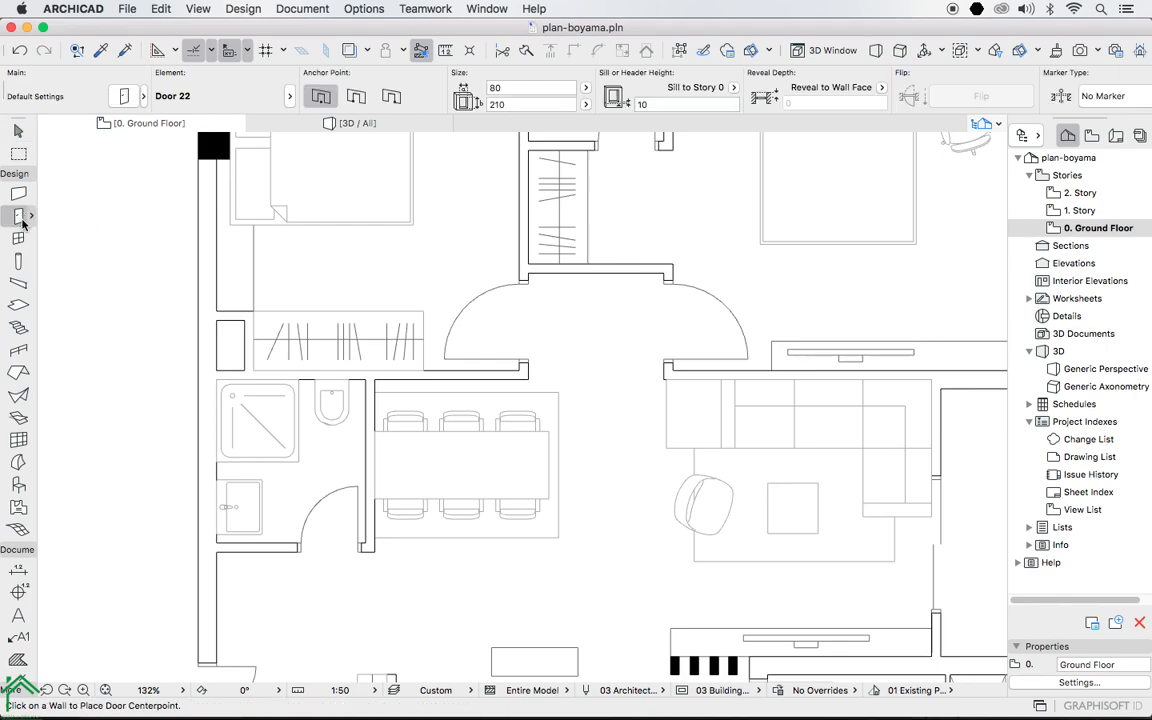
scroll(90, 288, down, 5)
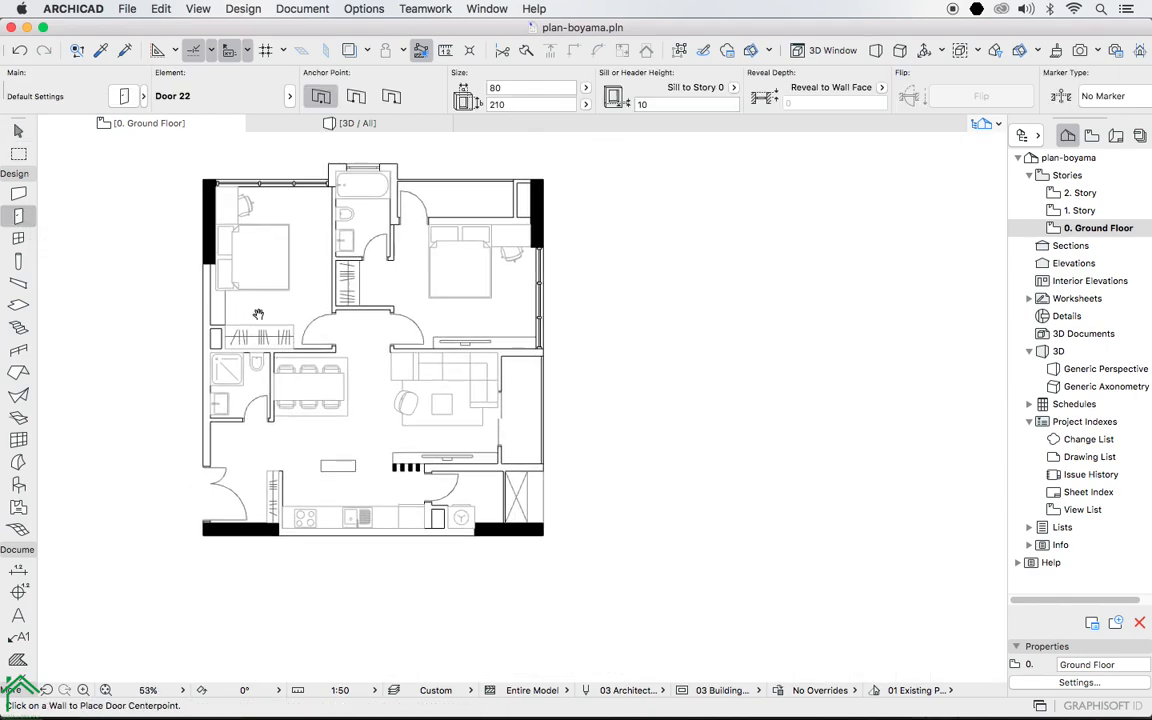
drag(250, 310, 287, 333)
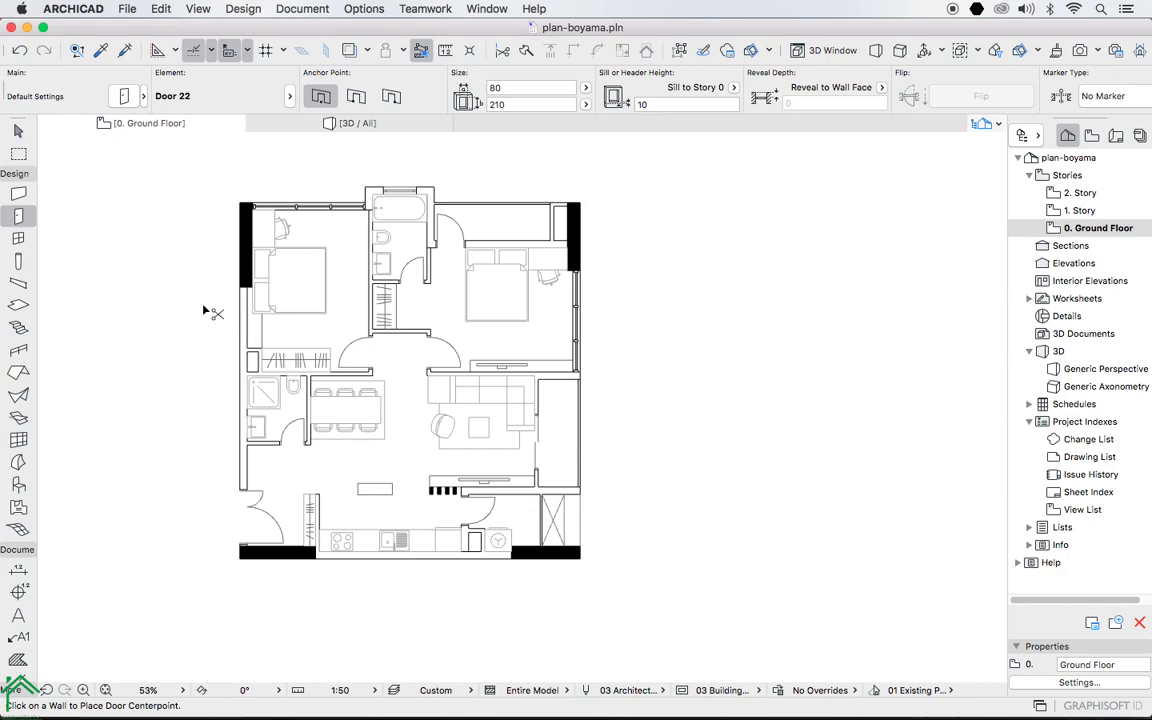
key(super+a)
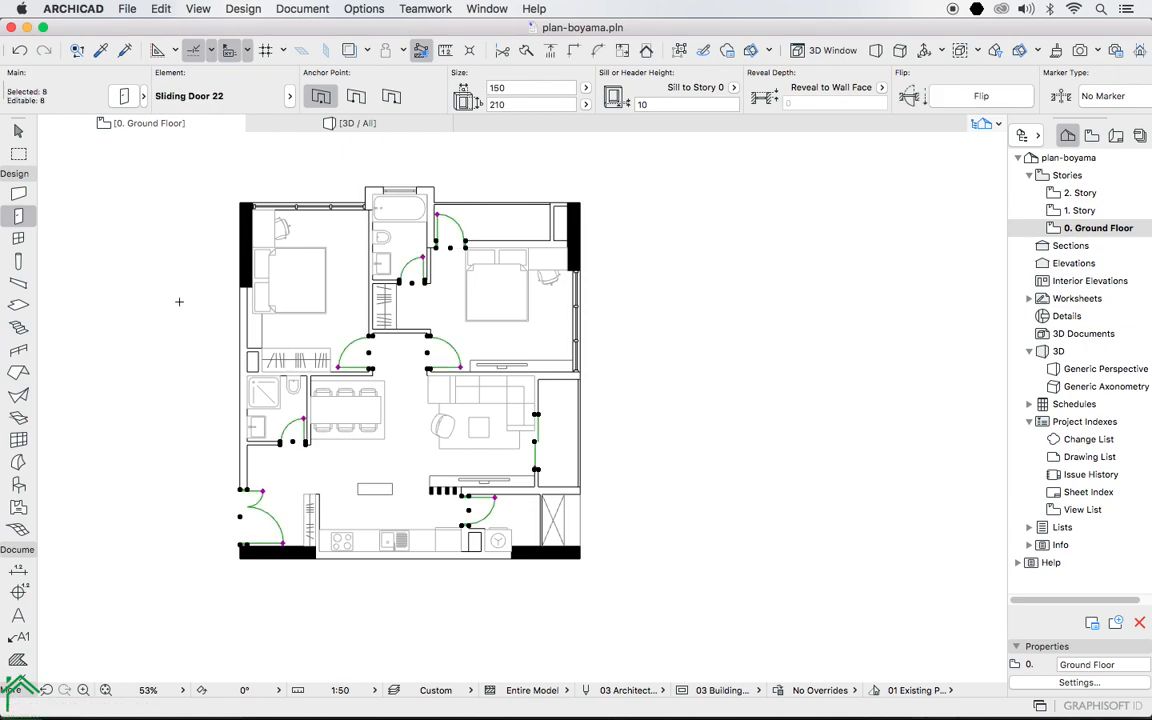
click(124, 96)
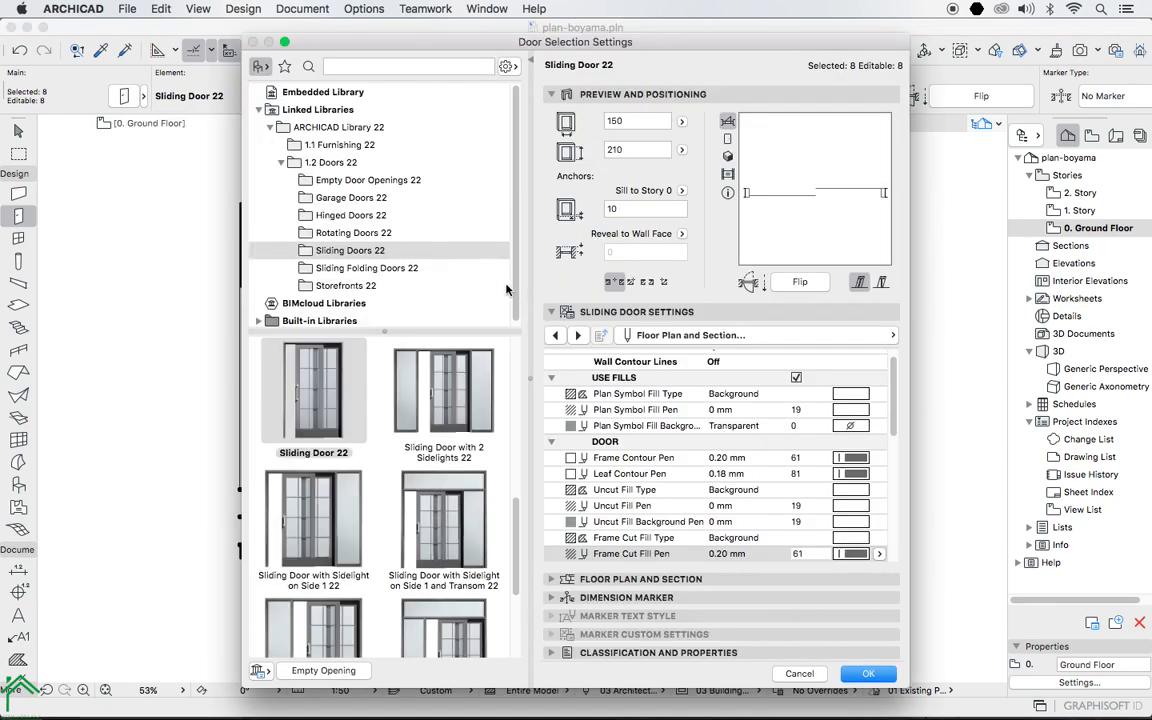
click(577, 336)
click(577, 336)
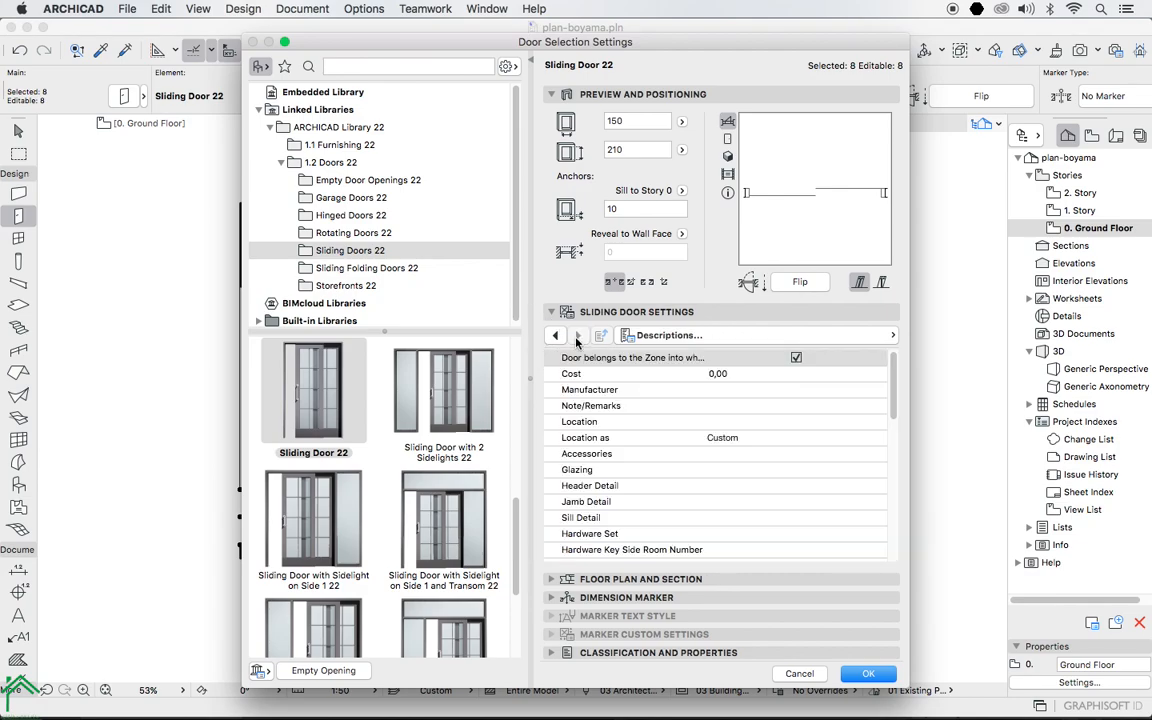
click(577, 336)
click(577, 336)
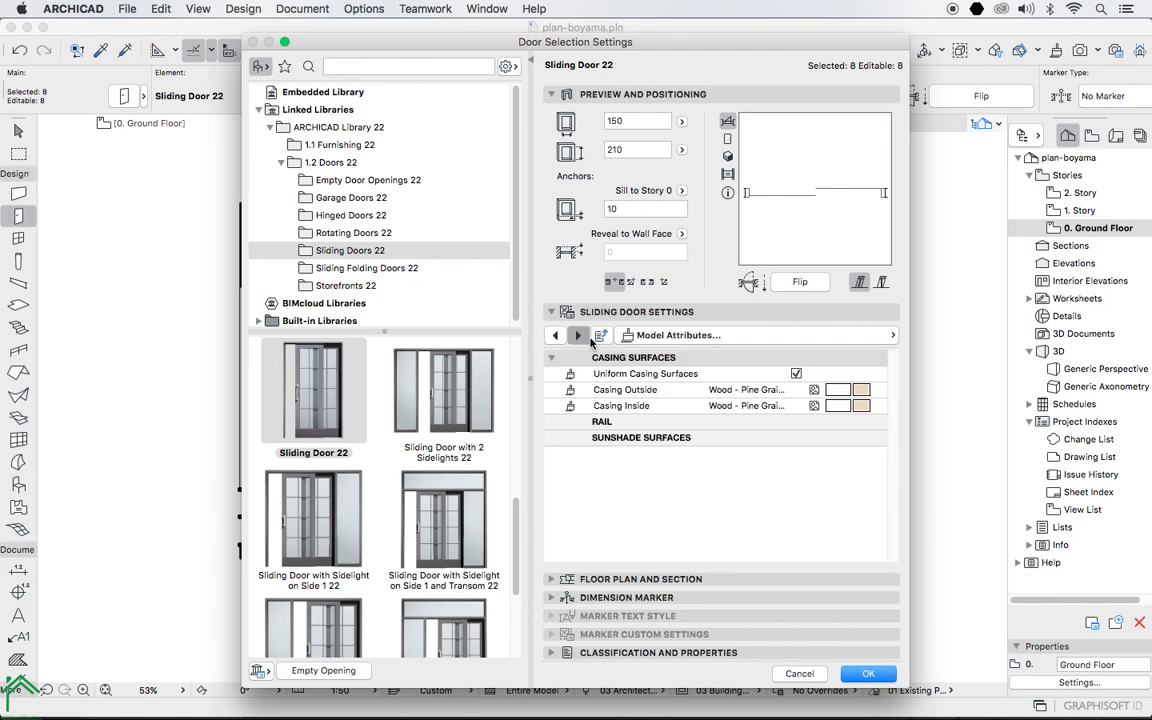
click(577, 336)
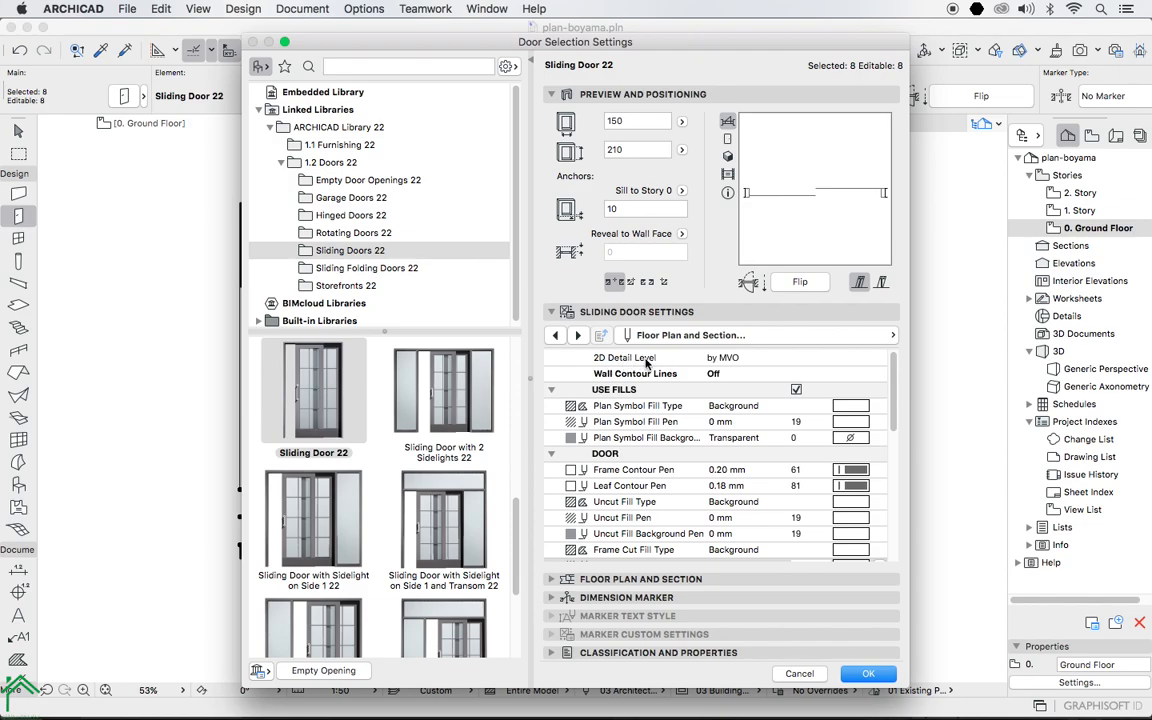
click(742, 360)
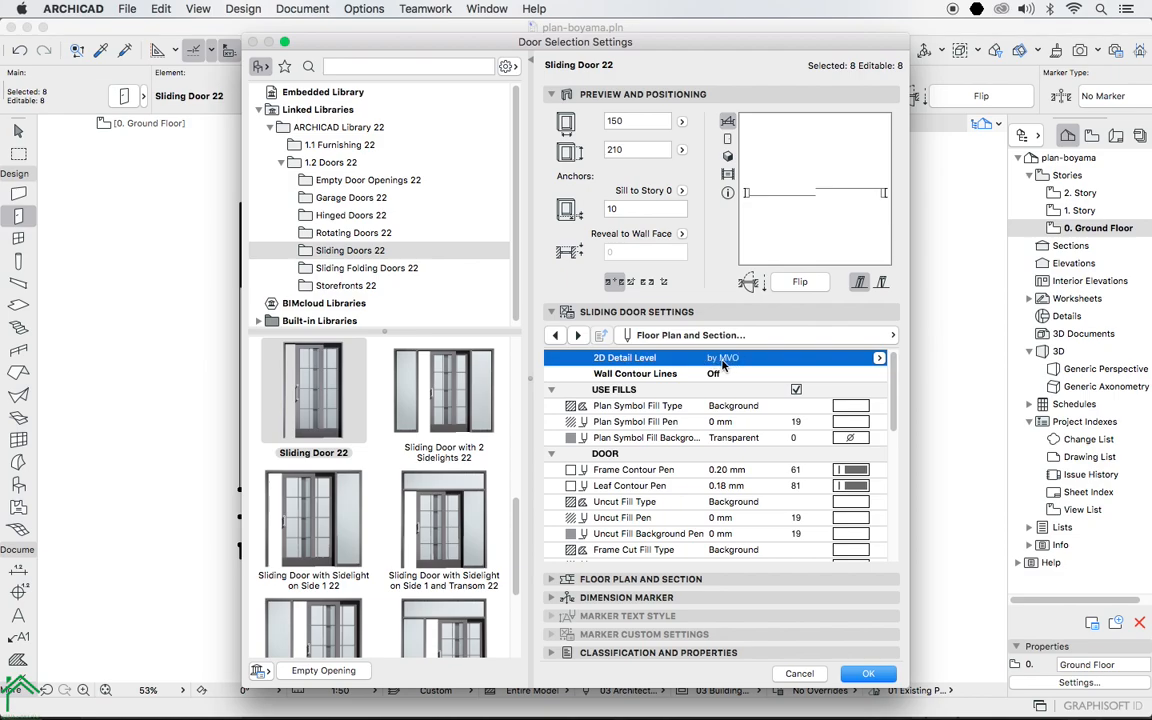
click(879, 358)
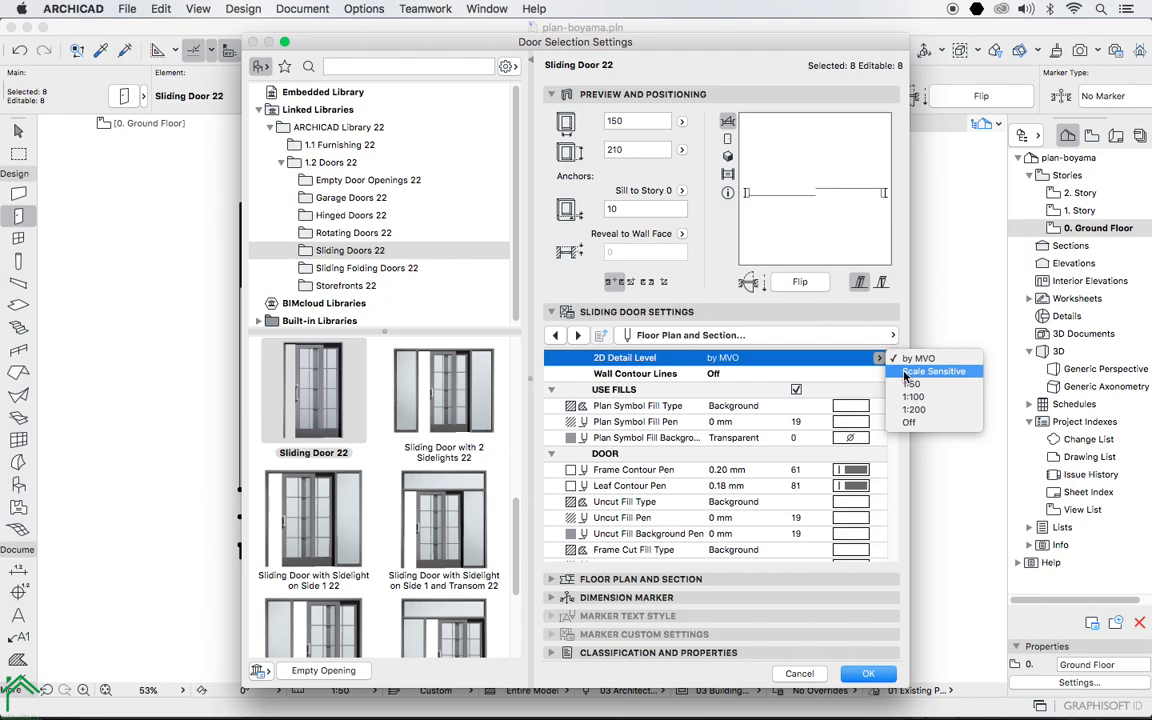
click(906, 373)
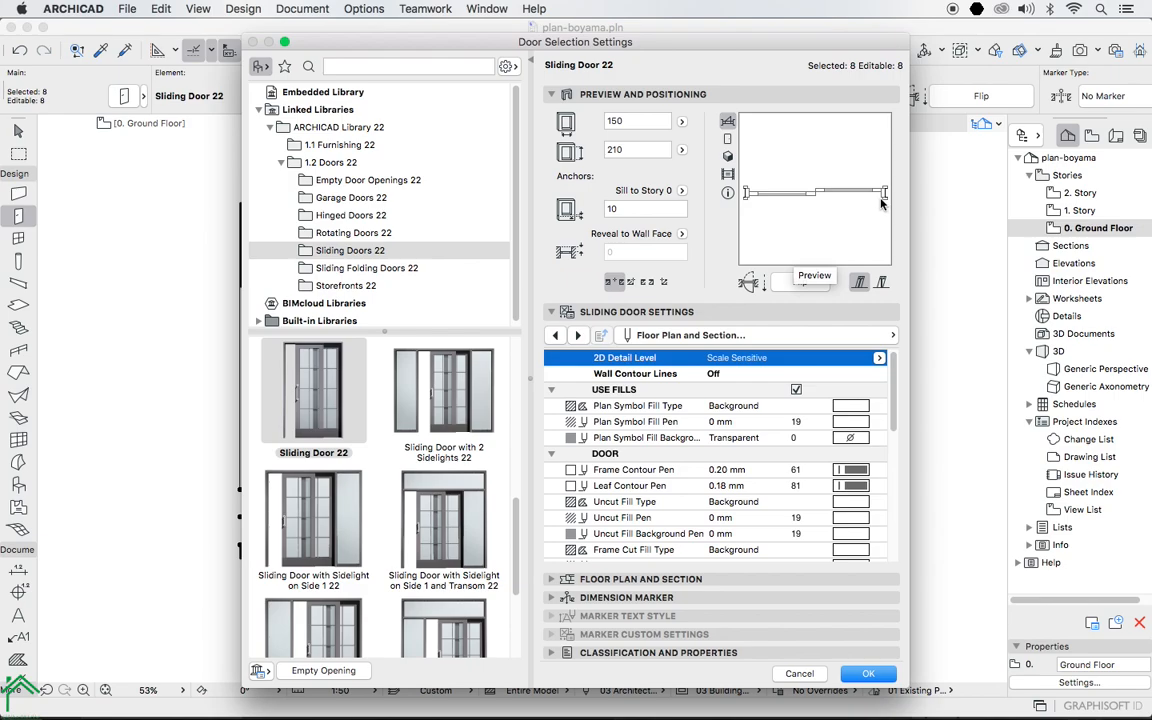
Examine the other sliding door setting pages, including casing, threshold, reveal, opening type, ventilation, and frame and leaf.
click(556, 336)
click(556, 336)
click(556, 336)
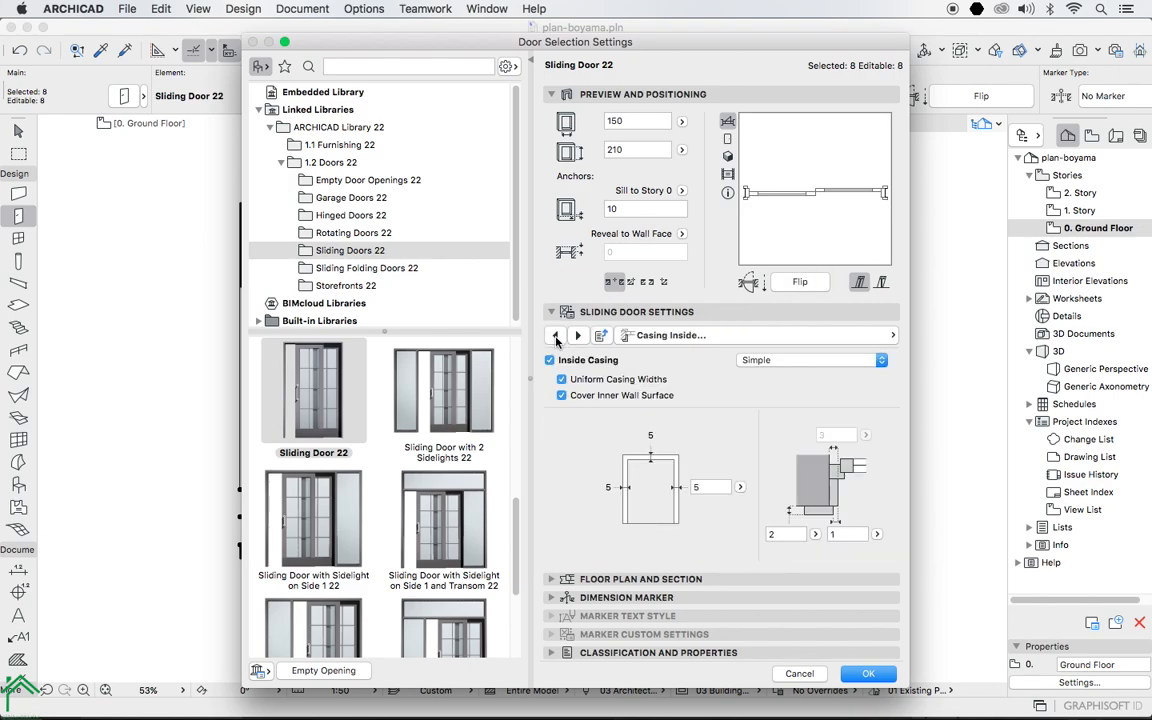
click(556, 336)
click(556, 336)
click(556, 336)
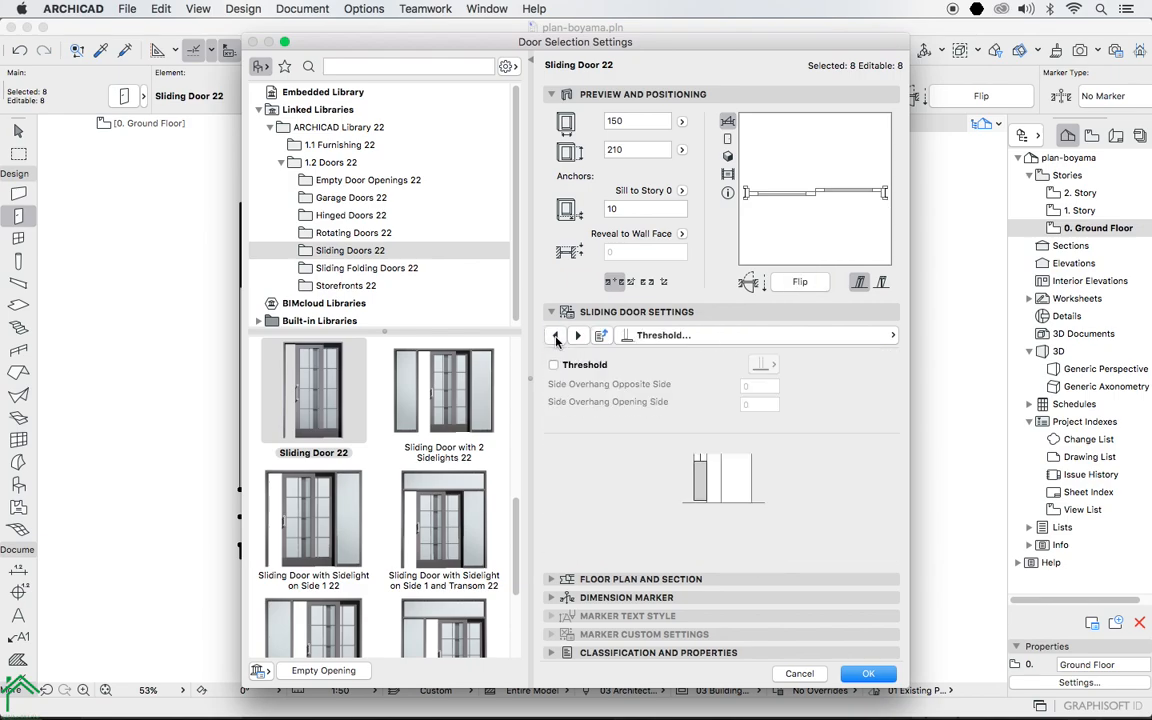
click(556, 336)
click(556, 336)
click(556, 336)
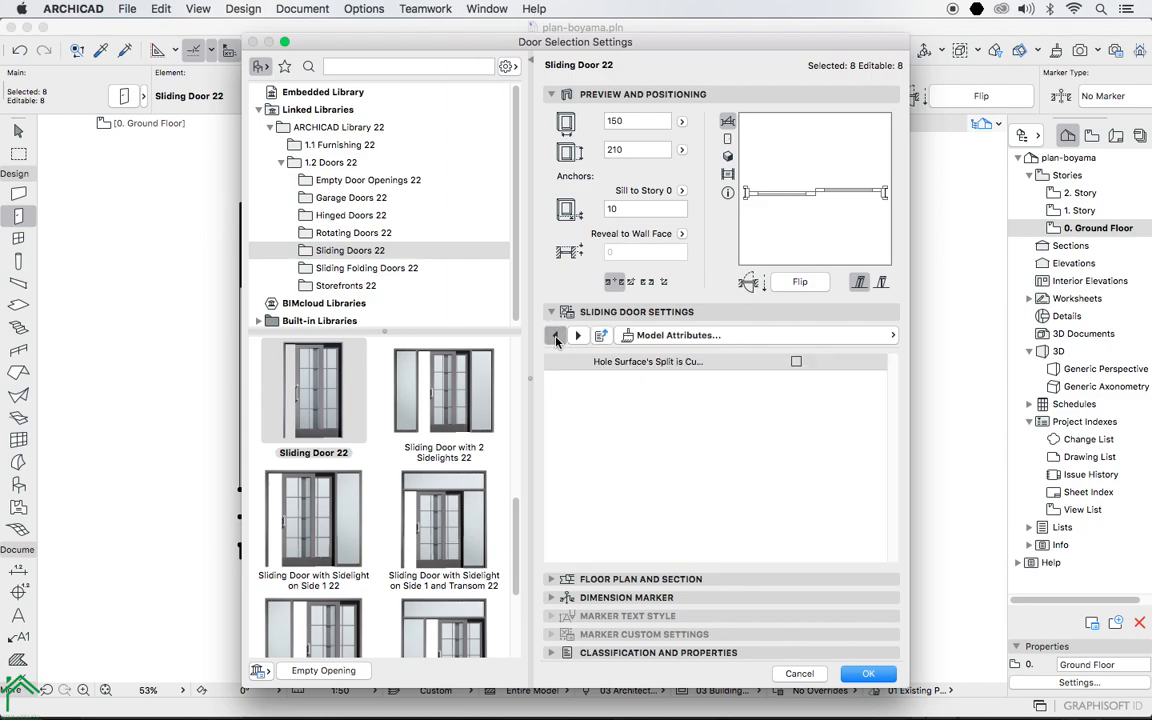
click(556, 336)
click(556, 336)
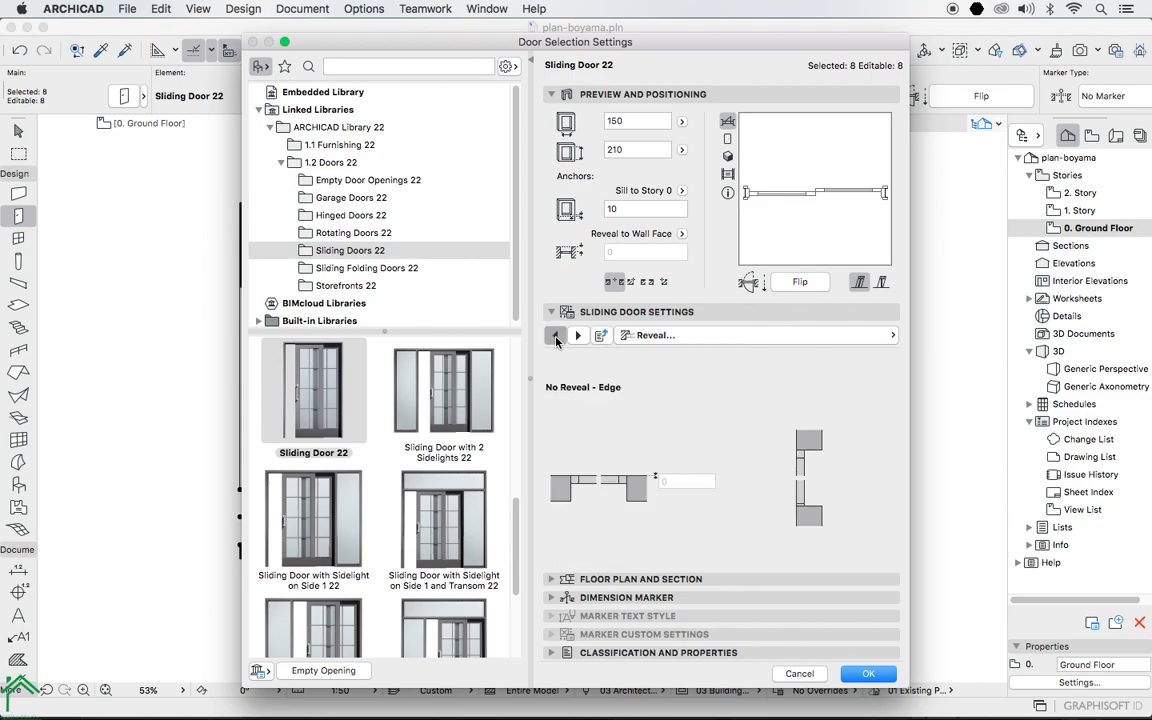
click(556, 336)
click(556, 336)
click(556, 336)
click(556, 336)
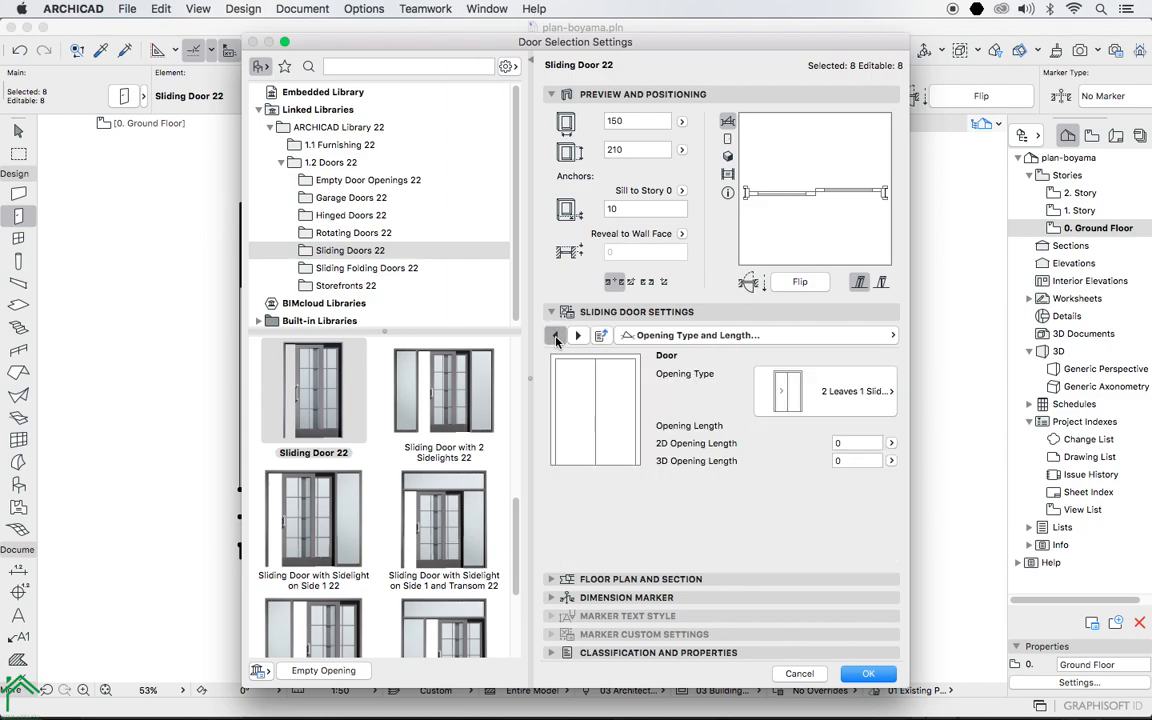
click(556, 336)
click(556, 336)
click(556, 336)
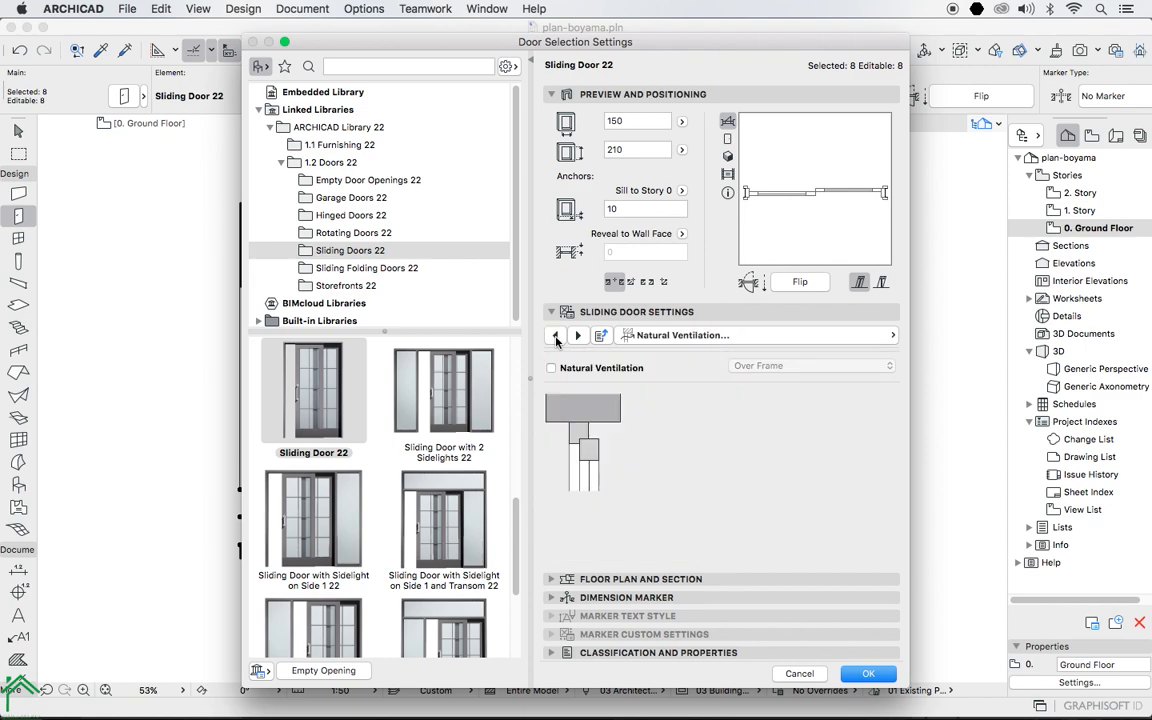
click(556, 336)
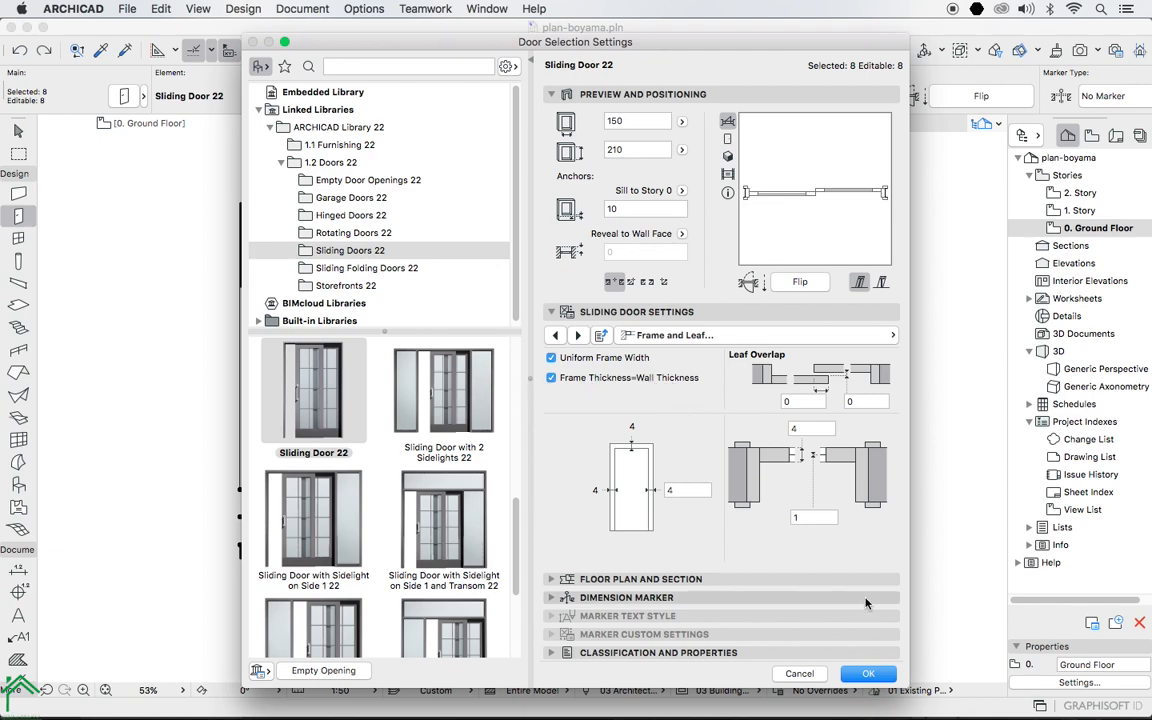
Apply the door settings to all selected doors and leave the Door tool.
key(Return)
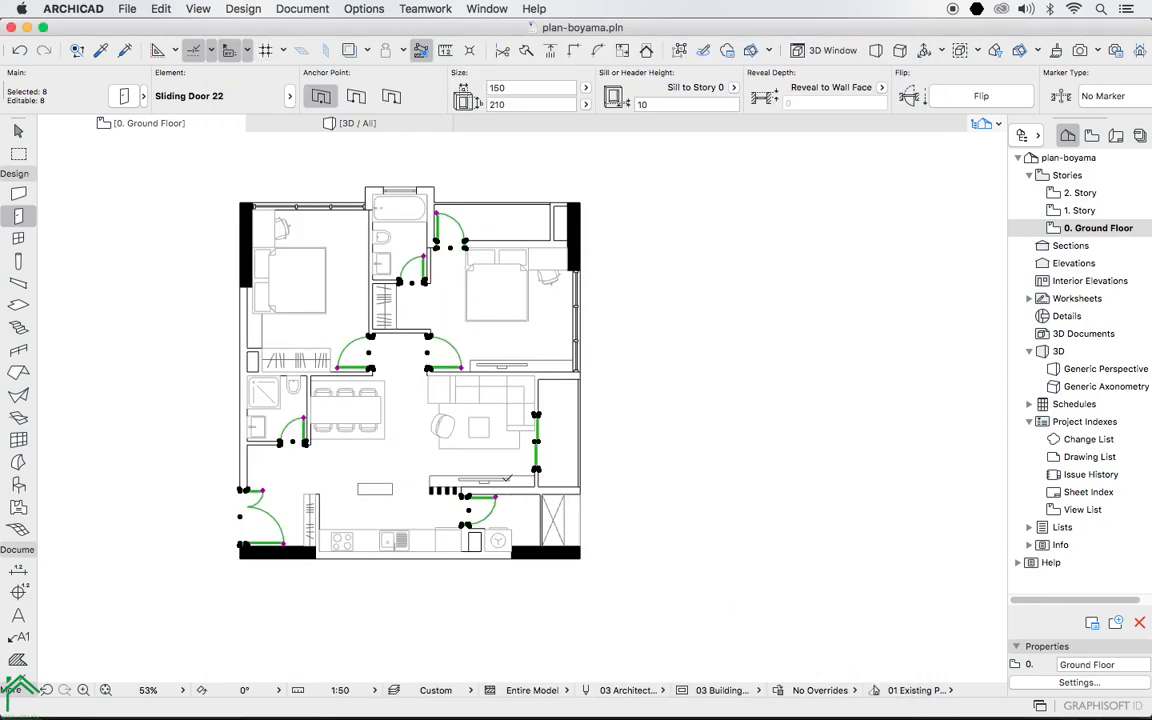
scroll(476, 451, up, 3)
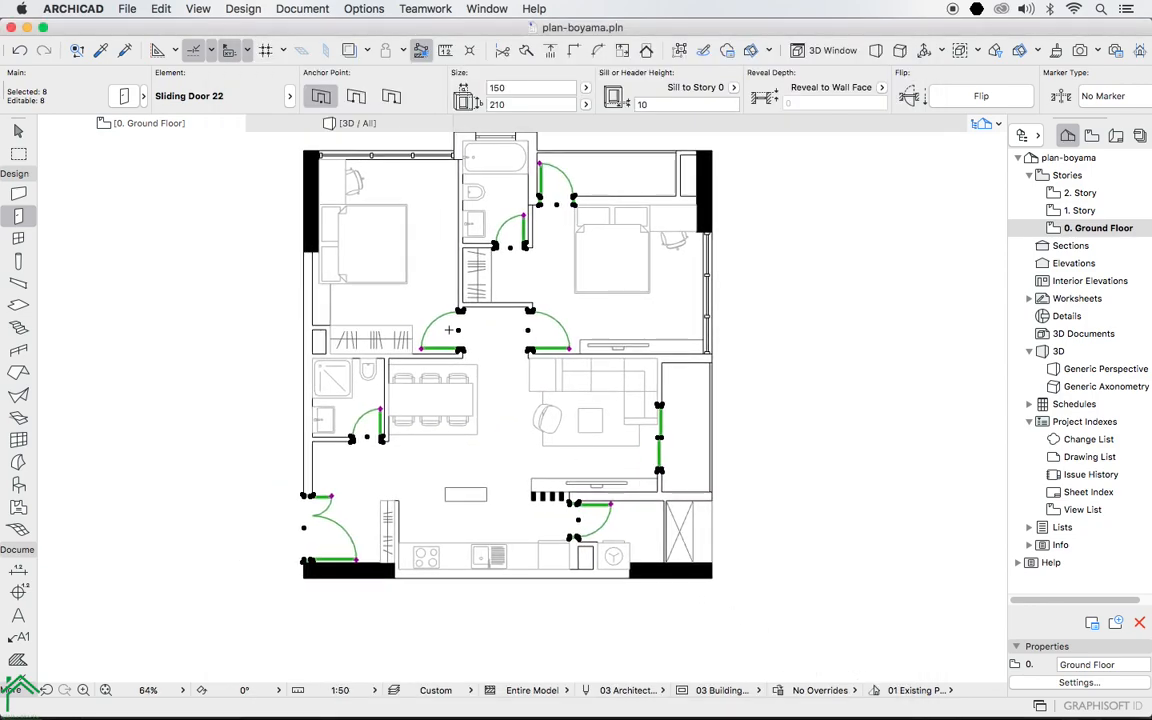
key(Escape)
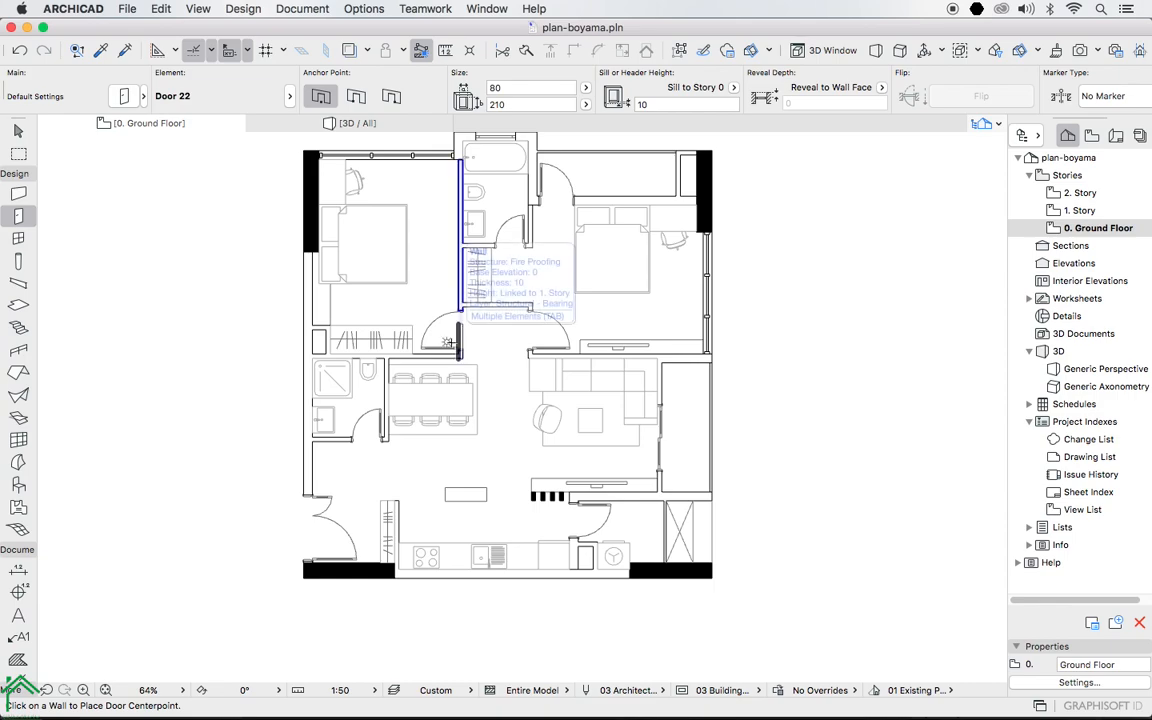
key(Escape)
Set the 2D Detail Level of the window above the bathtub to Scale Sensitive and deselect the window.
click(490, 142)
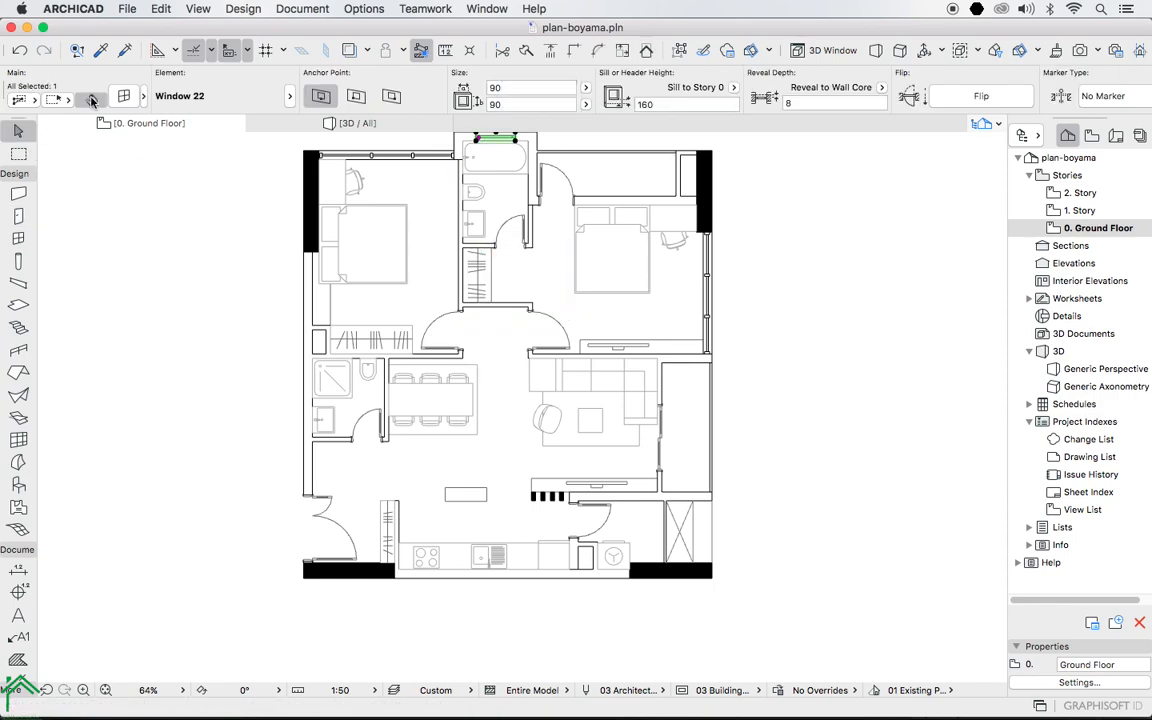
key(super+t)
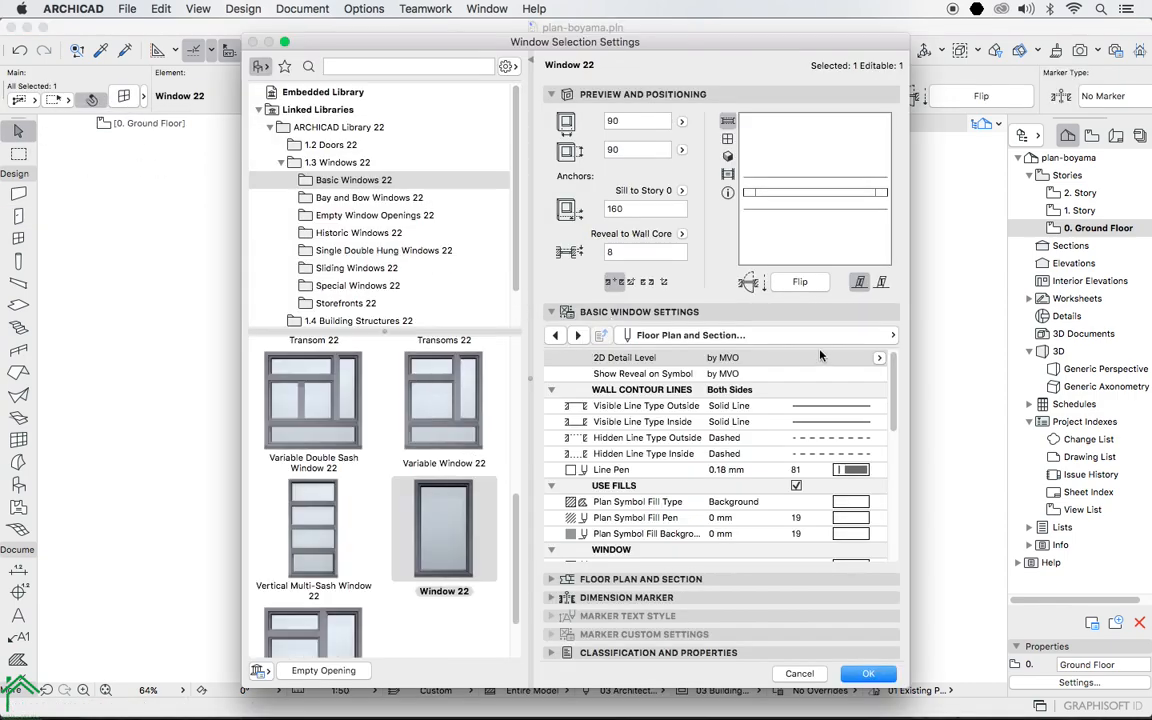
click(879, 358)
click(930, 371)
click(866, 675)
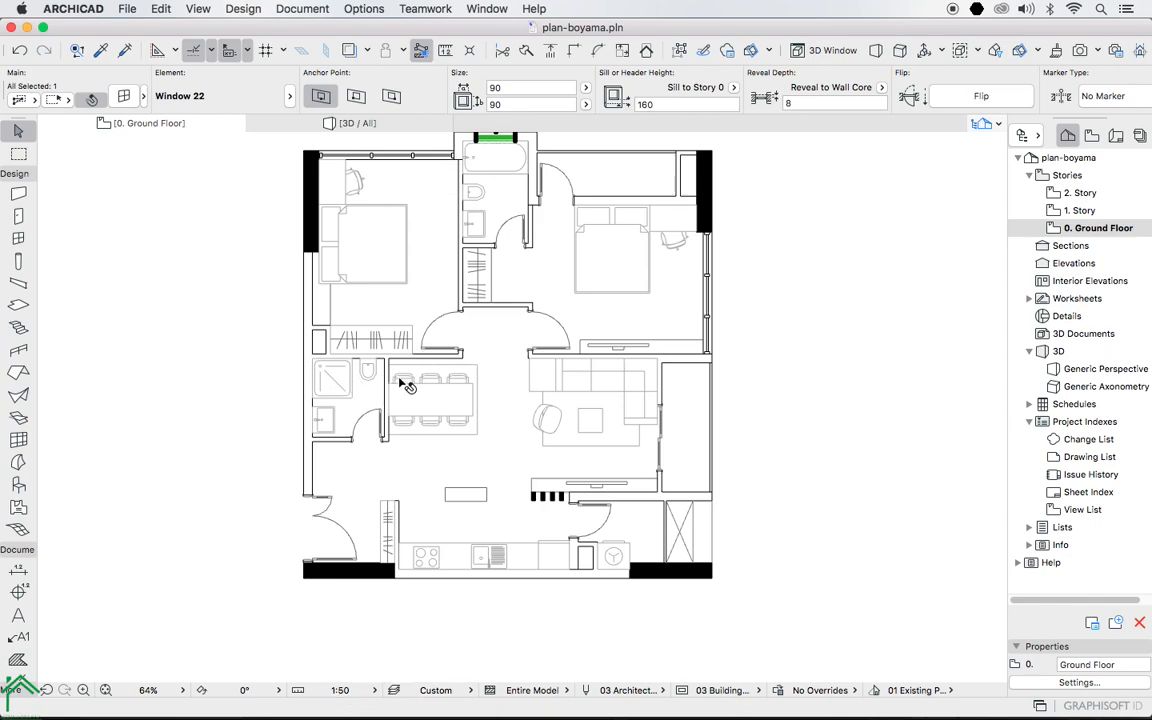
key(Escape)
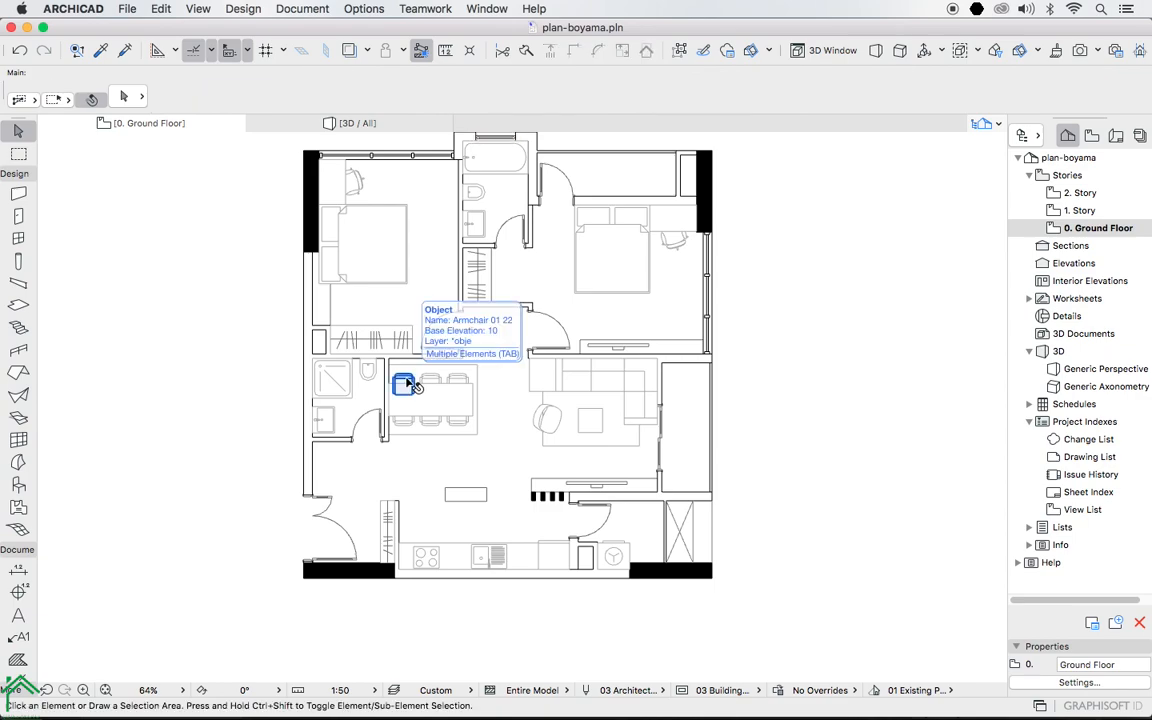
double_click(406, 384)
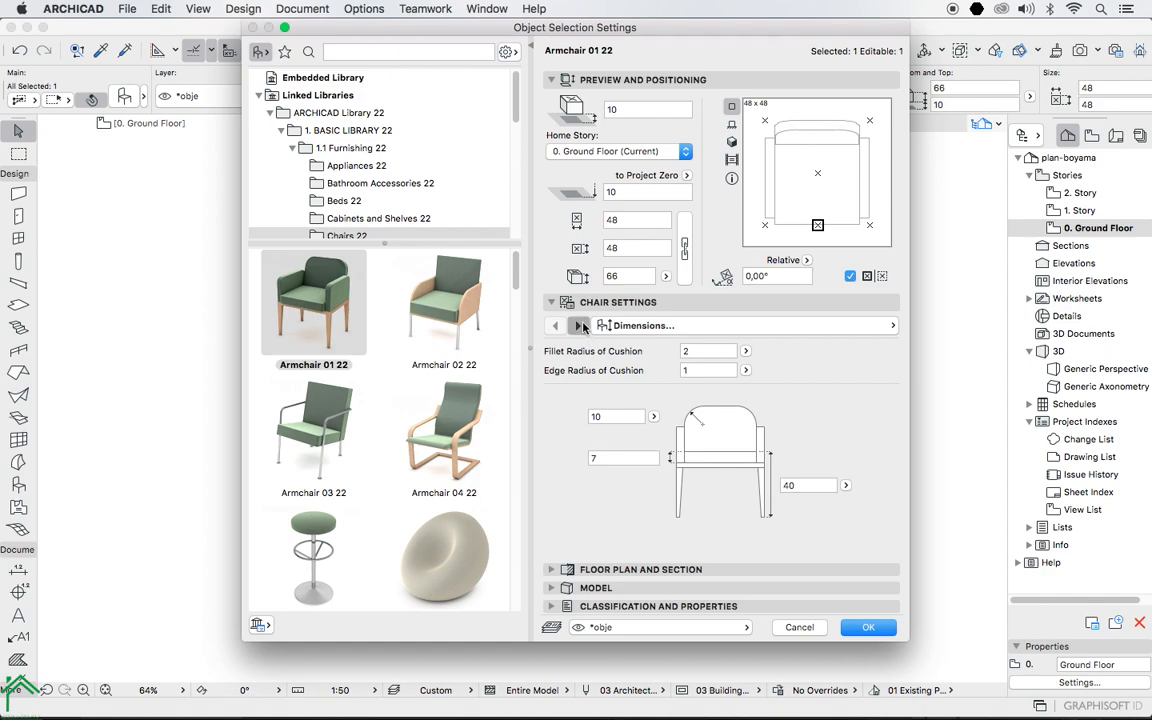
click(577, 325)
click(577, 325)
click(555, 325)
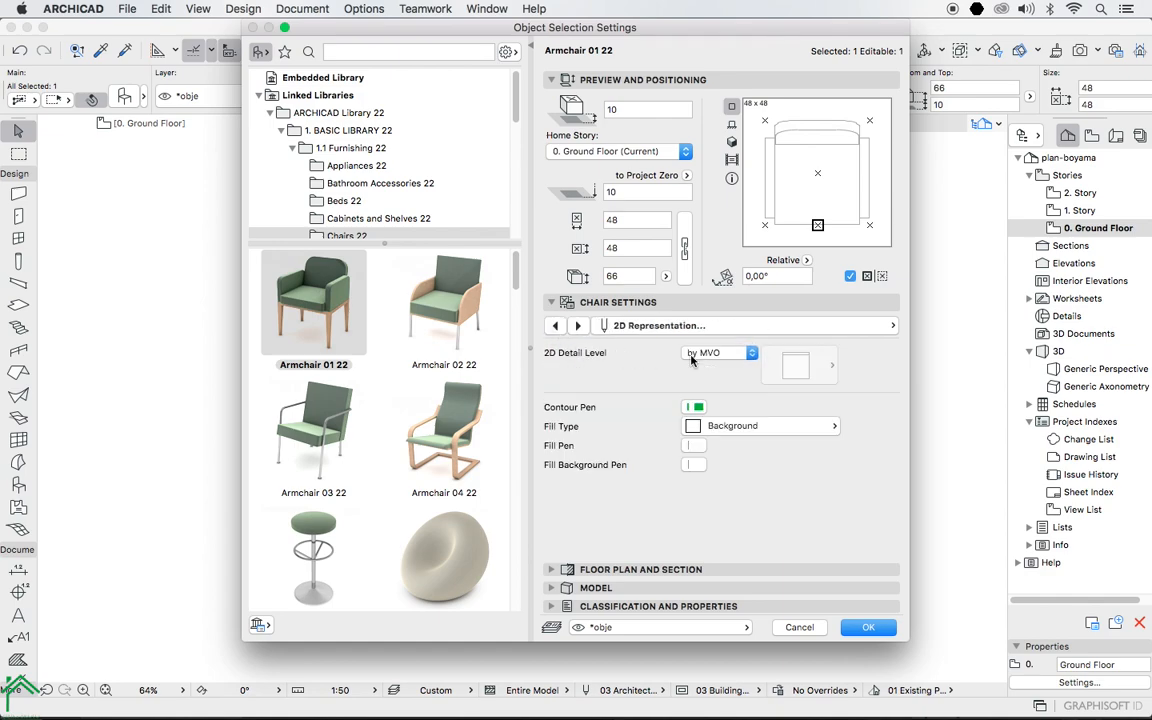
click(703, 358)
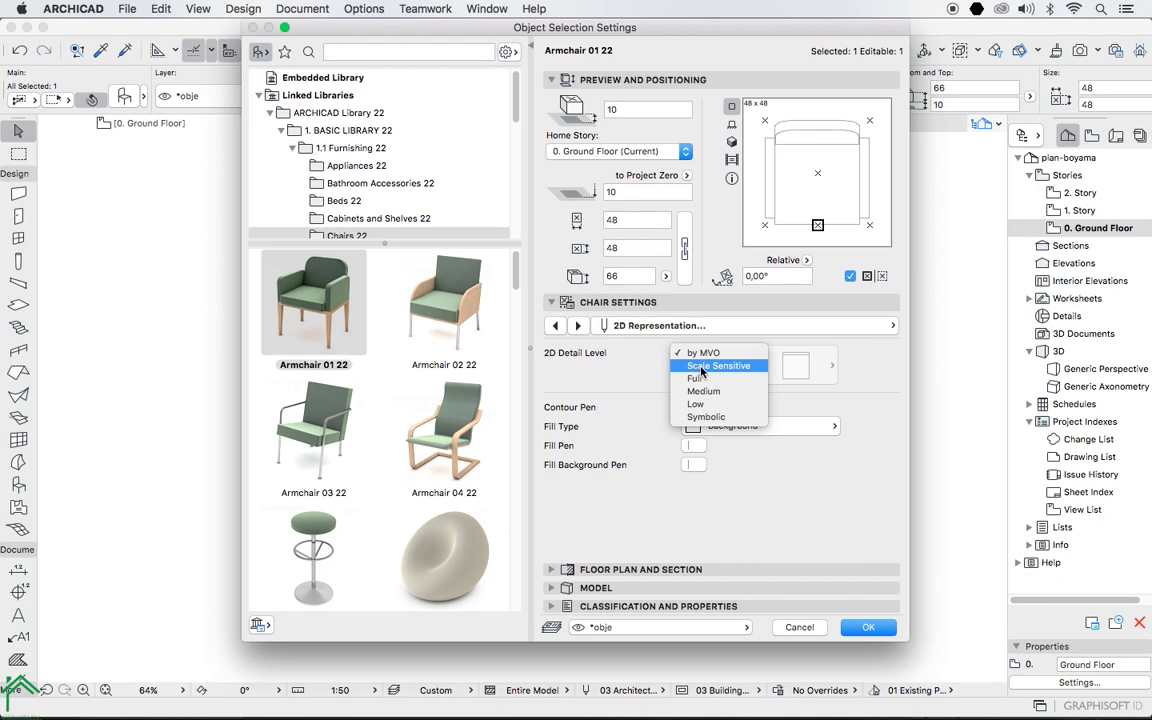
click(703, 366)
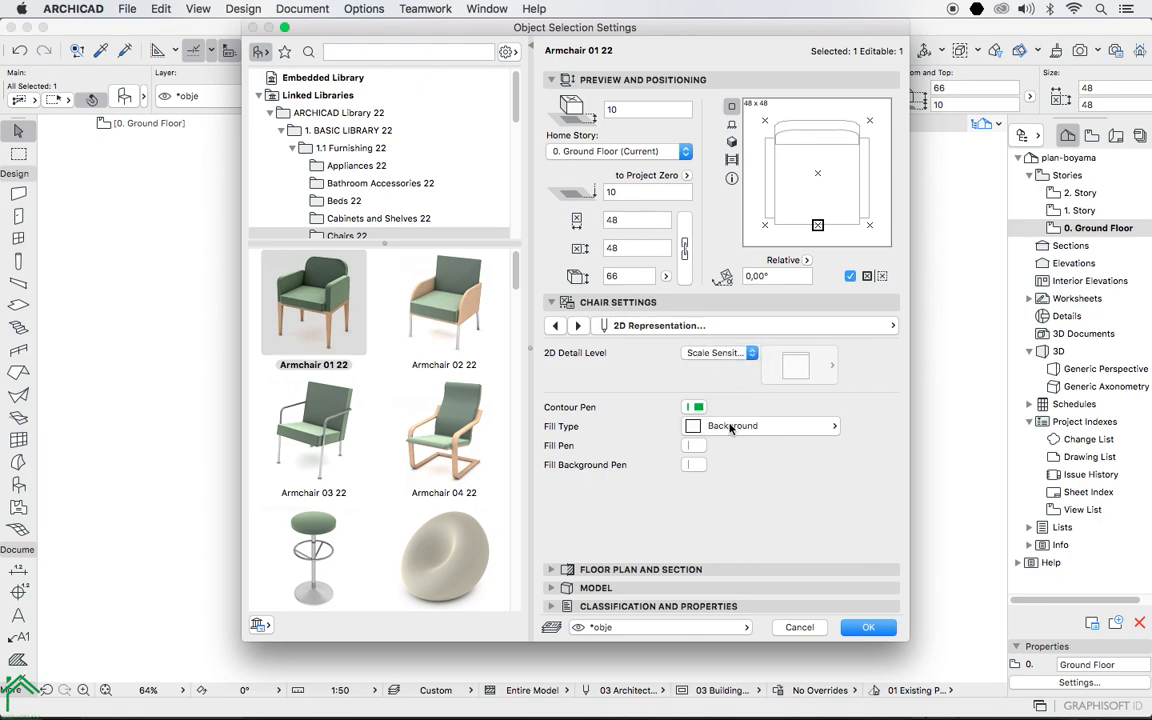
click(803, 626)
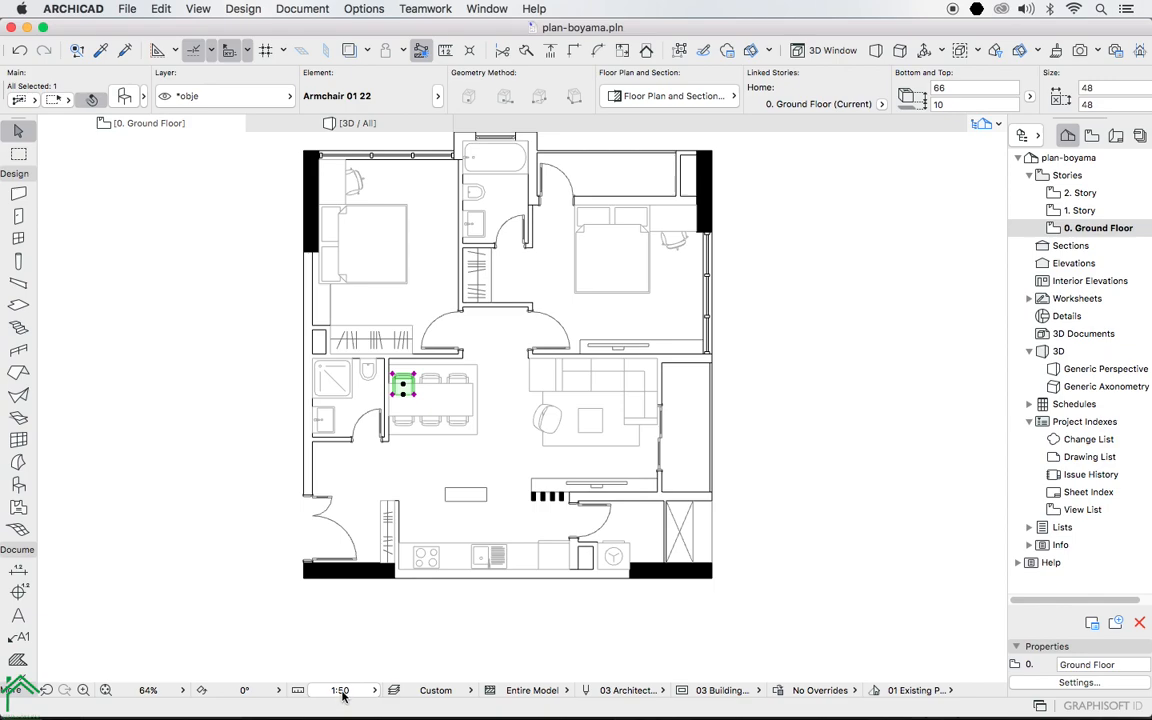
Set the floor plan scale to 1:100 and deselect the dining armchair.
click(342, 690)
click(408, 609)
scroll(502, 384, up, 6)
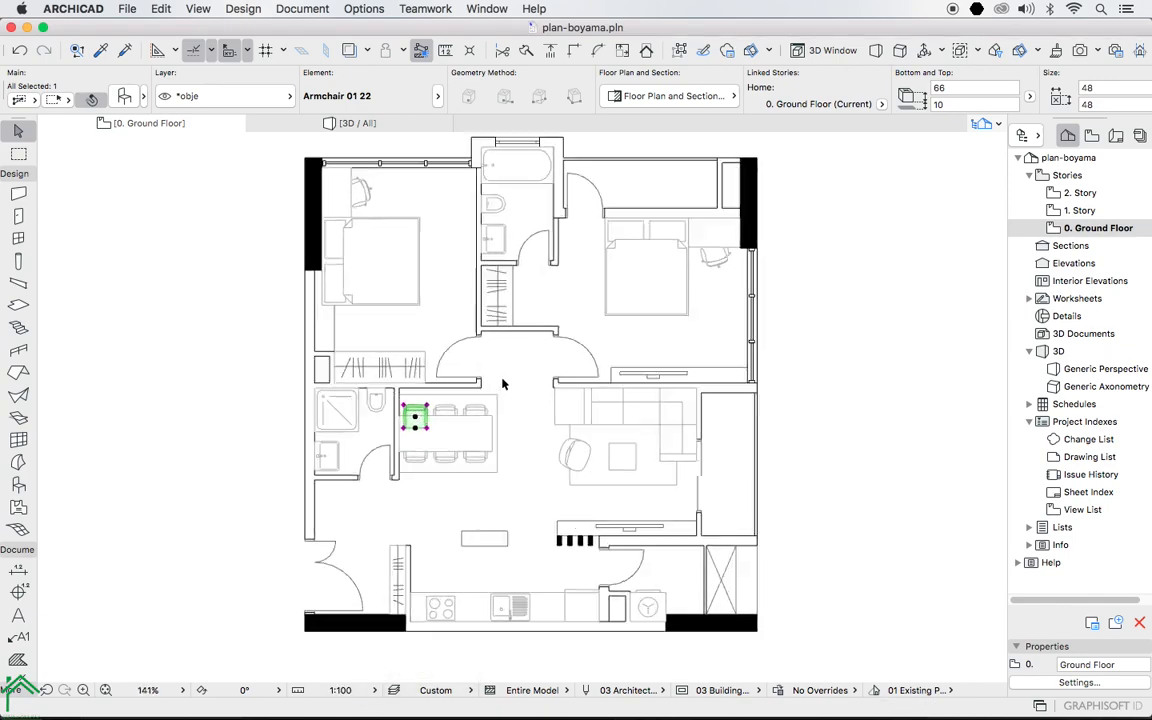
click(502, 384)
scroll(502, 386, down, 2)
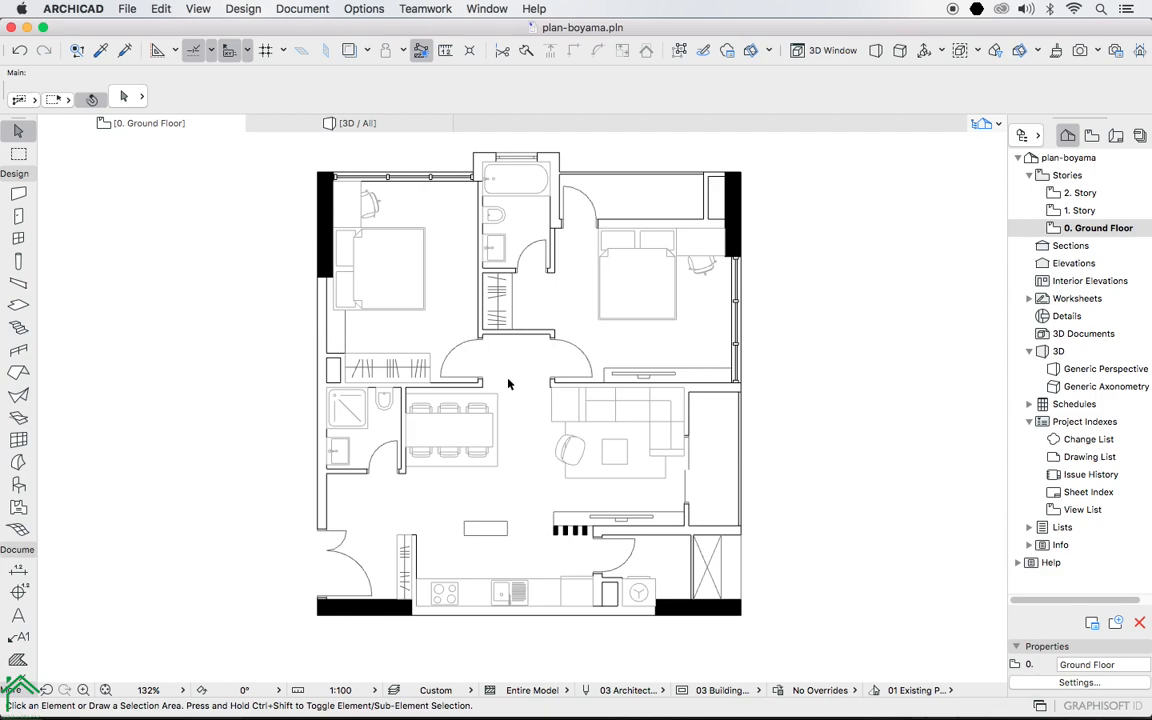
Create a new image fill named ahşap-parke in the Fills attributes.
click(364, 8)
mouse_move(375, 33)
click(550, 82)
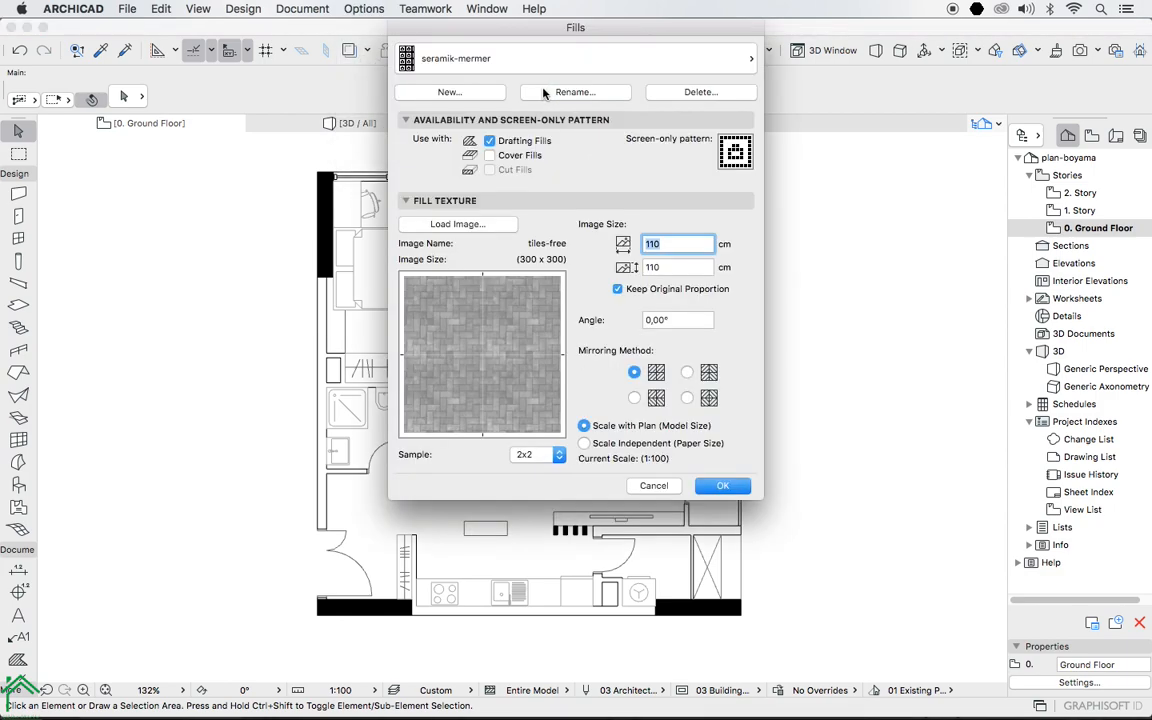
click(449, 92)
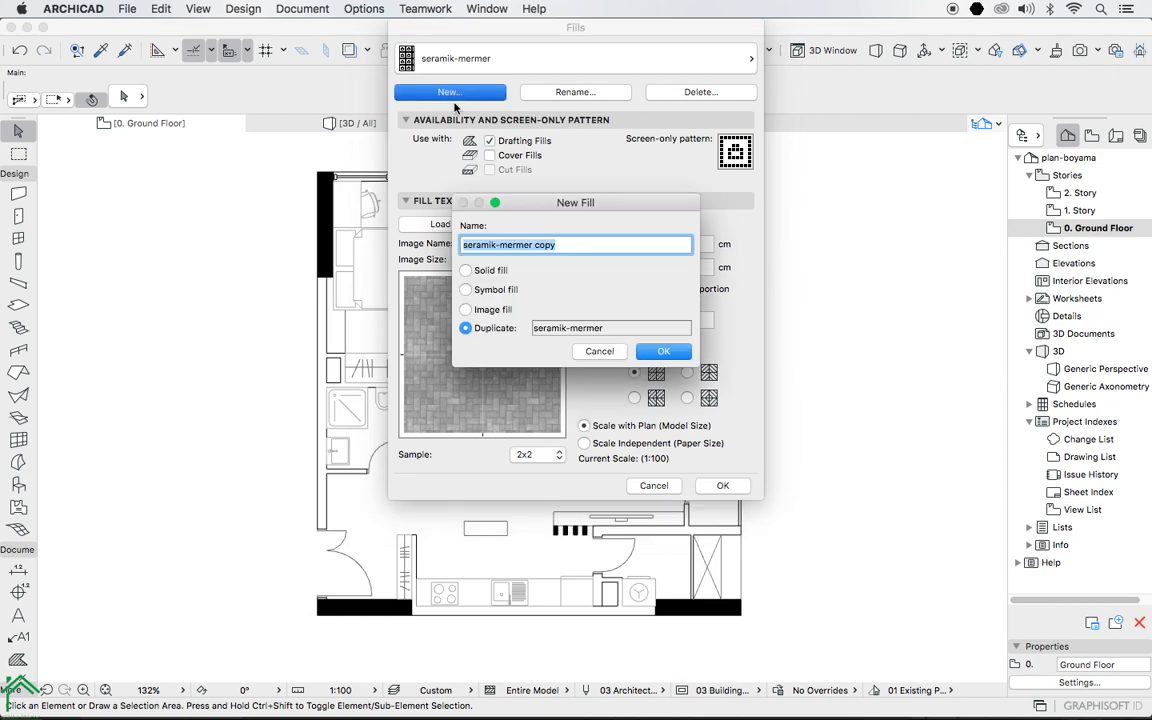
click(467, 310)
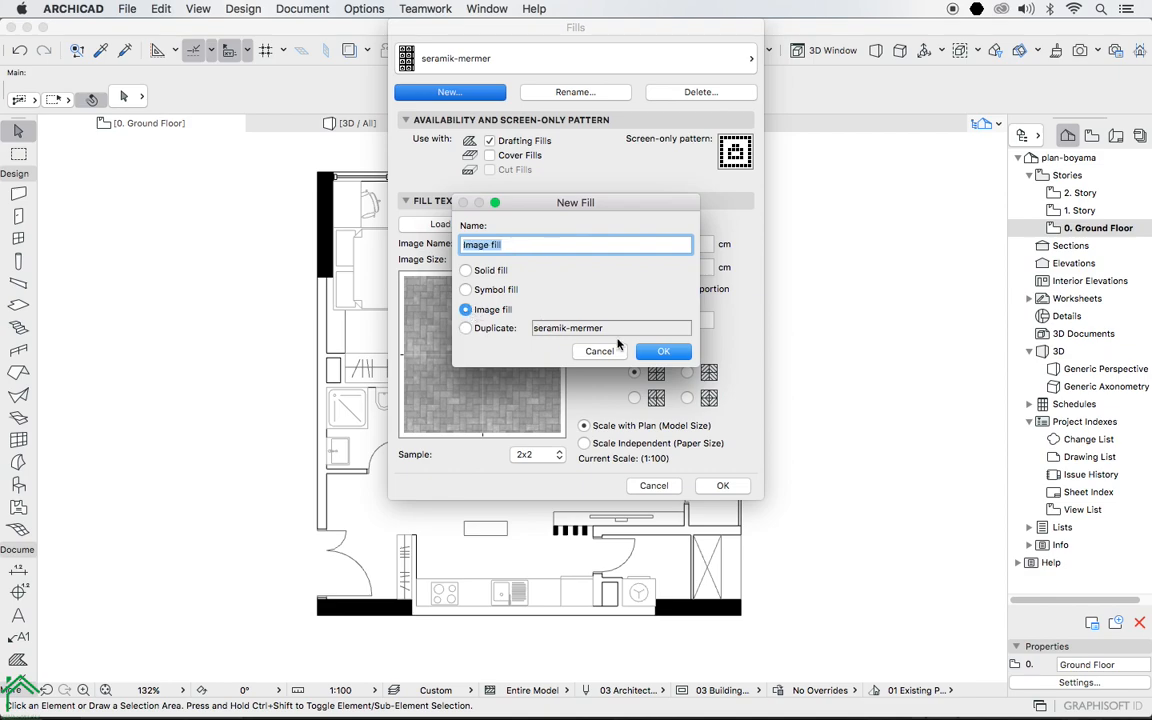
click(660, 352)
click(679, 309)
key(BackSpace)
click(650, 355)
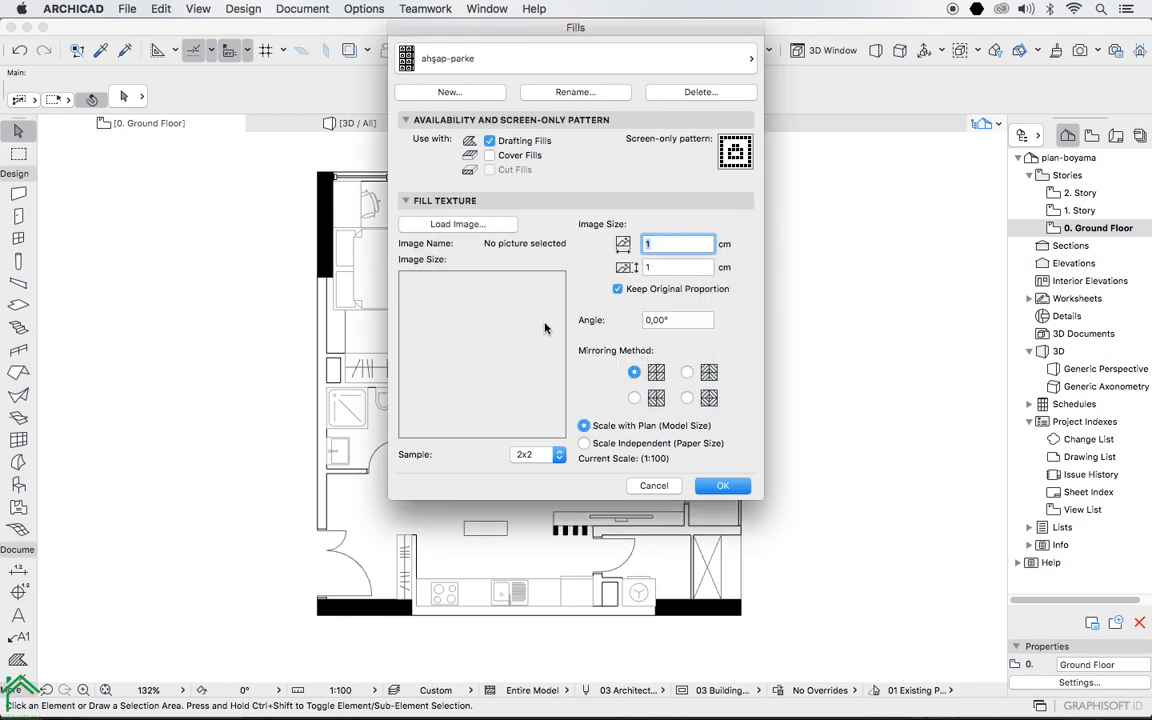
Load wooden-parquet-board.jpg from the texture folder as the texture image of the ahşap-parke fill.
click(456, 225)
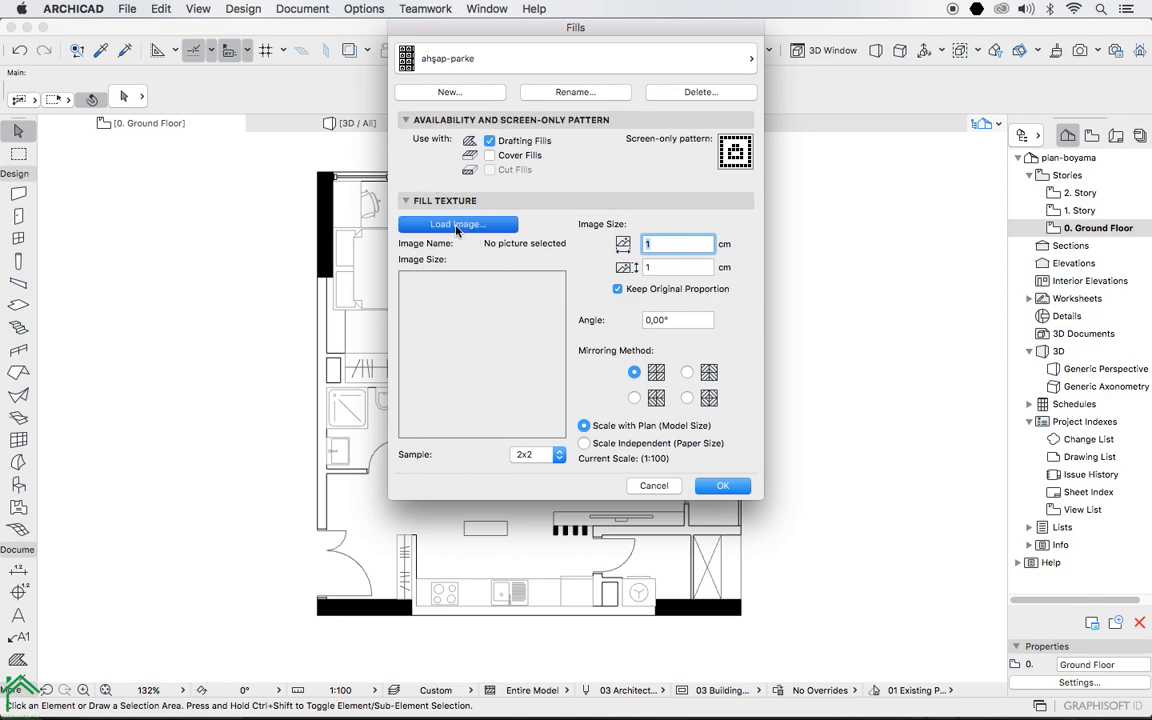
click(490, 200)
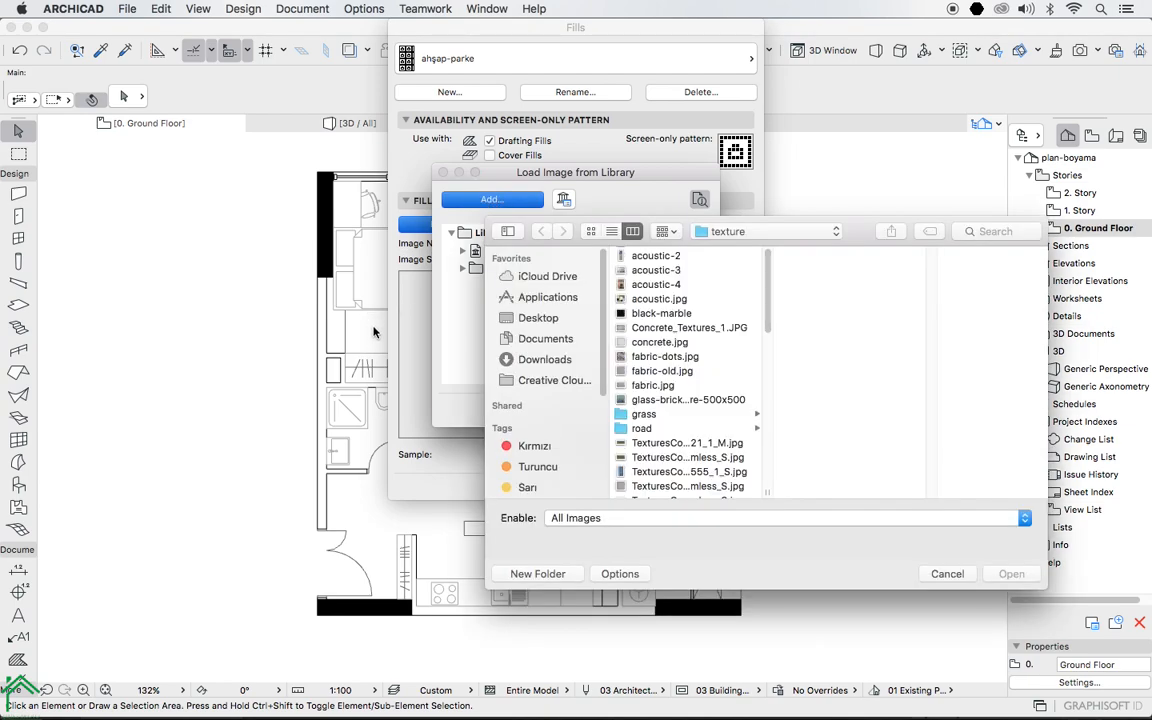
scroll(717, 367, down, 15)
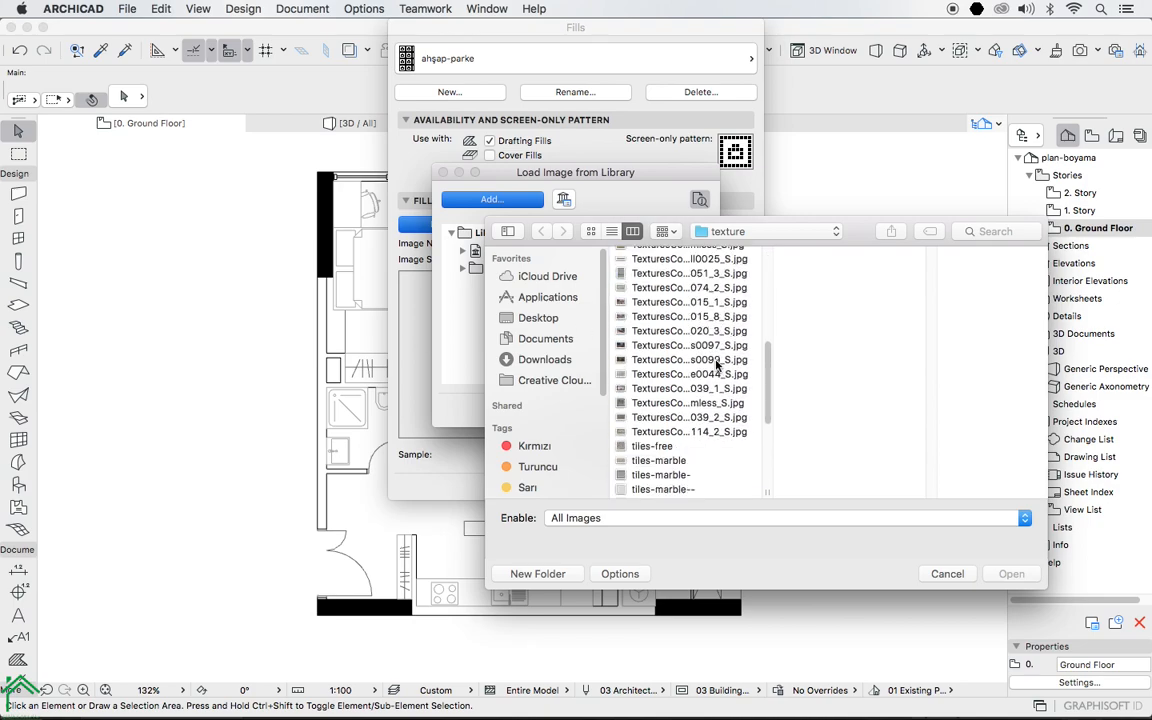
click(680, 420)
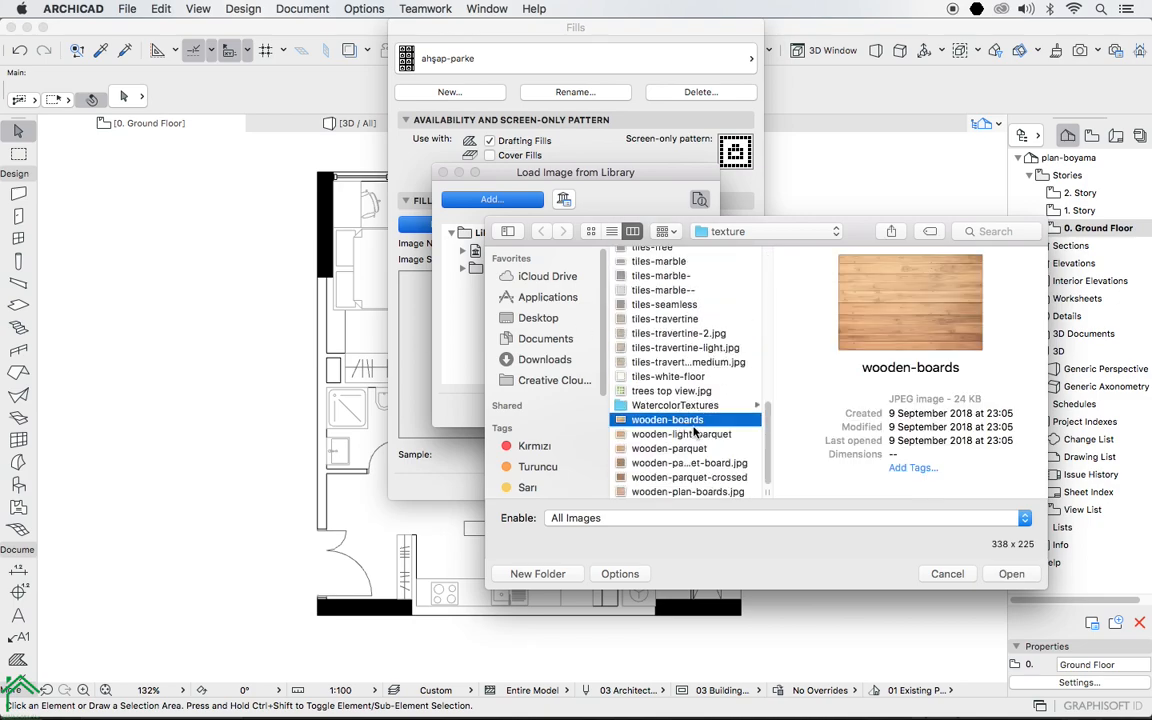
key(Down)
key(Down)
key(Down)
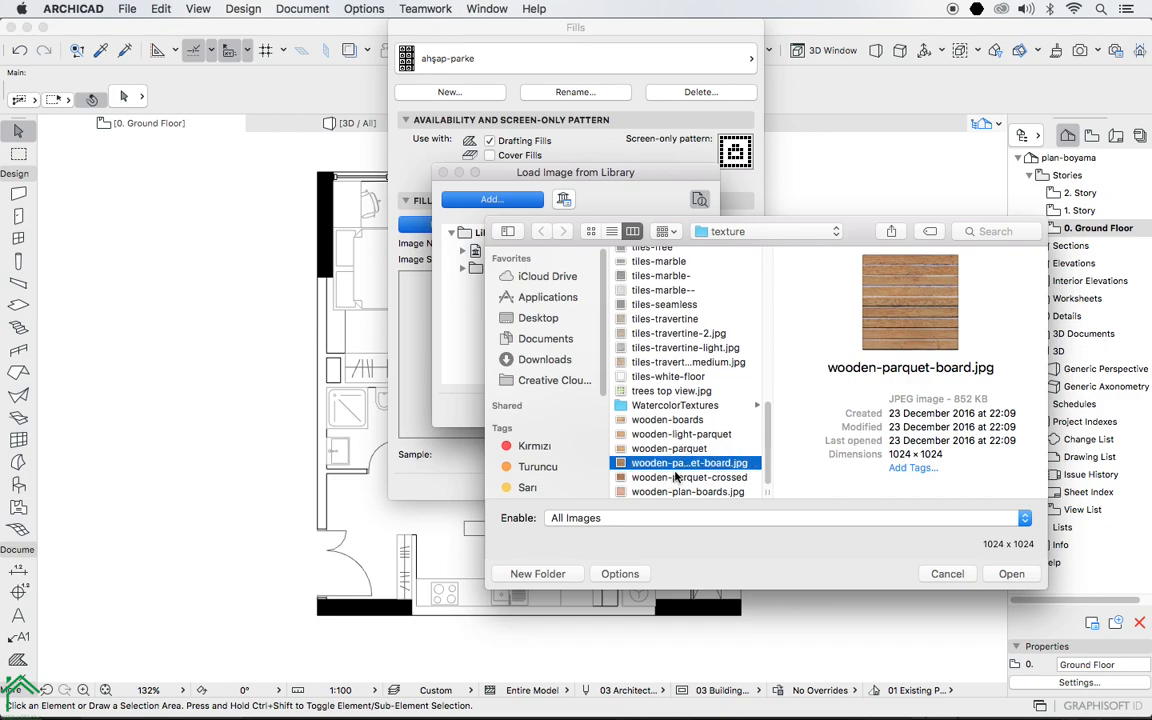
click(1011, 573)
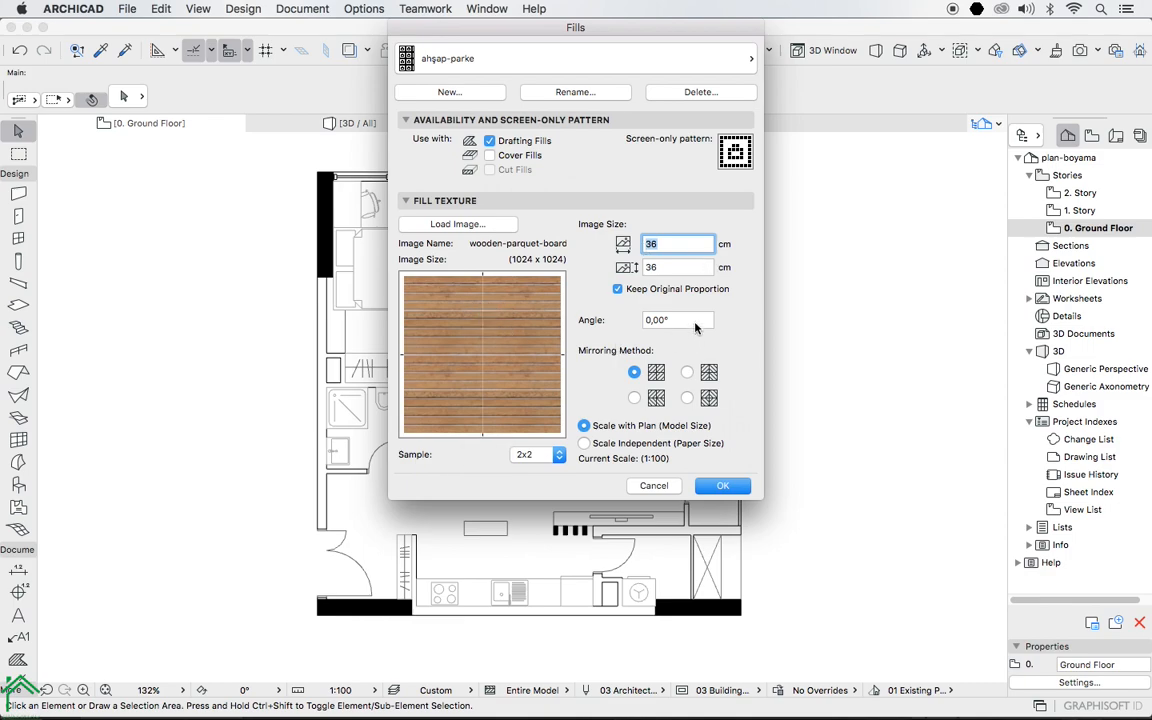
Try the alternative mirroring methods on the parquet texture and return to the unmirrored one.
key(Tab)
key(Tab)
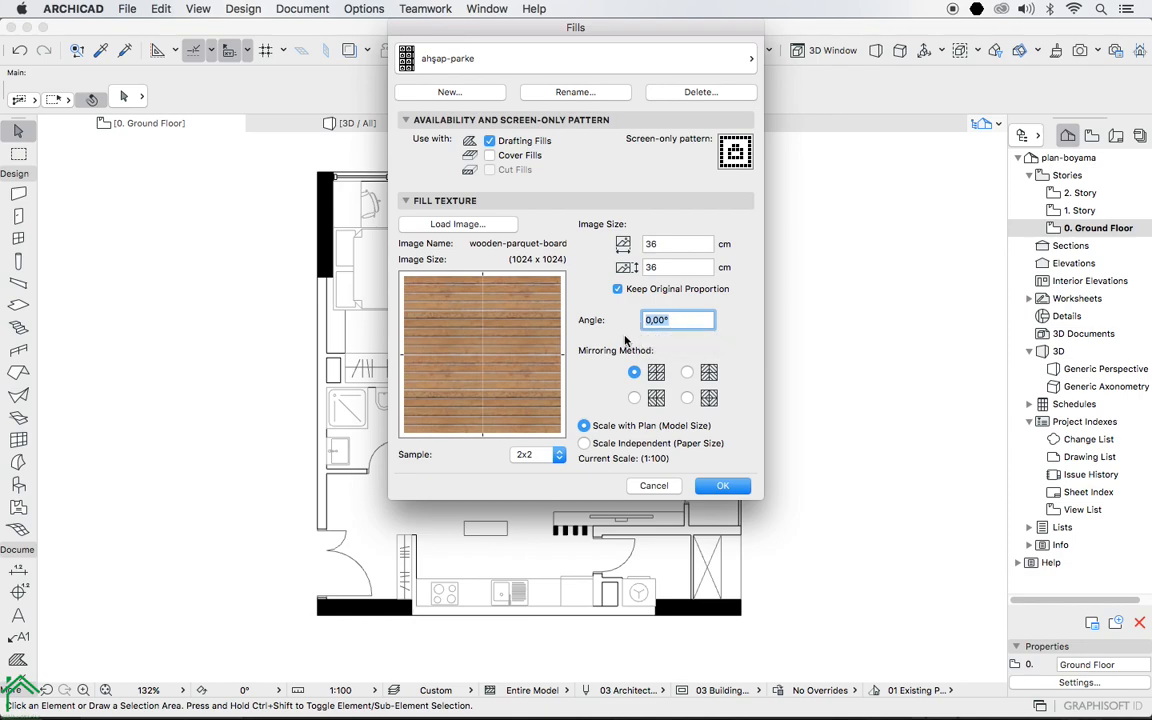
click(687, 372)
click(634, 398)
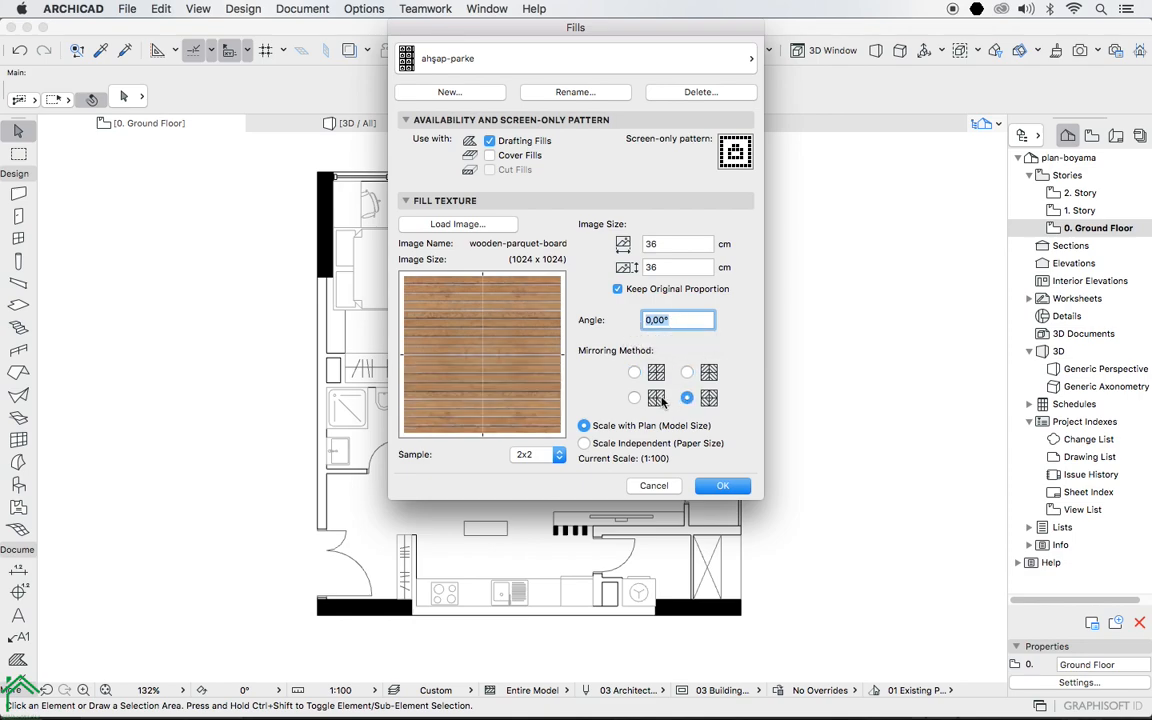
click(635, 373)
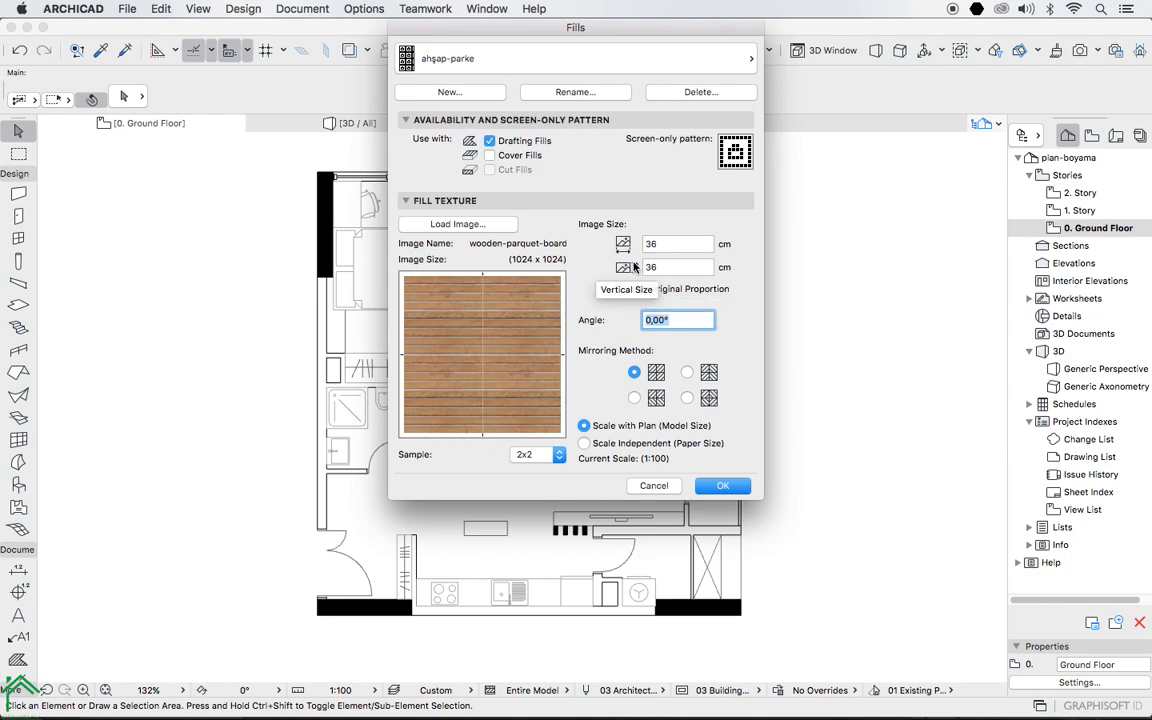
Set the parquet image size to 100 × 100 cm with its original proportion kept, and save the fill.
click(617, 289)
double_click(651, 244)
text(100)
key(Tab)
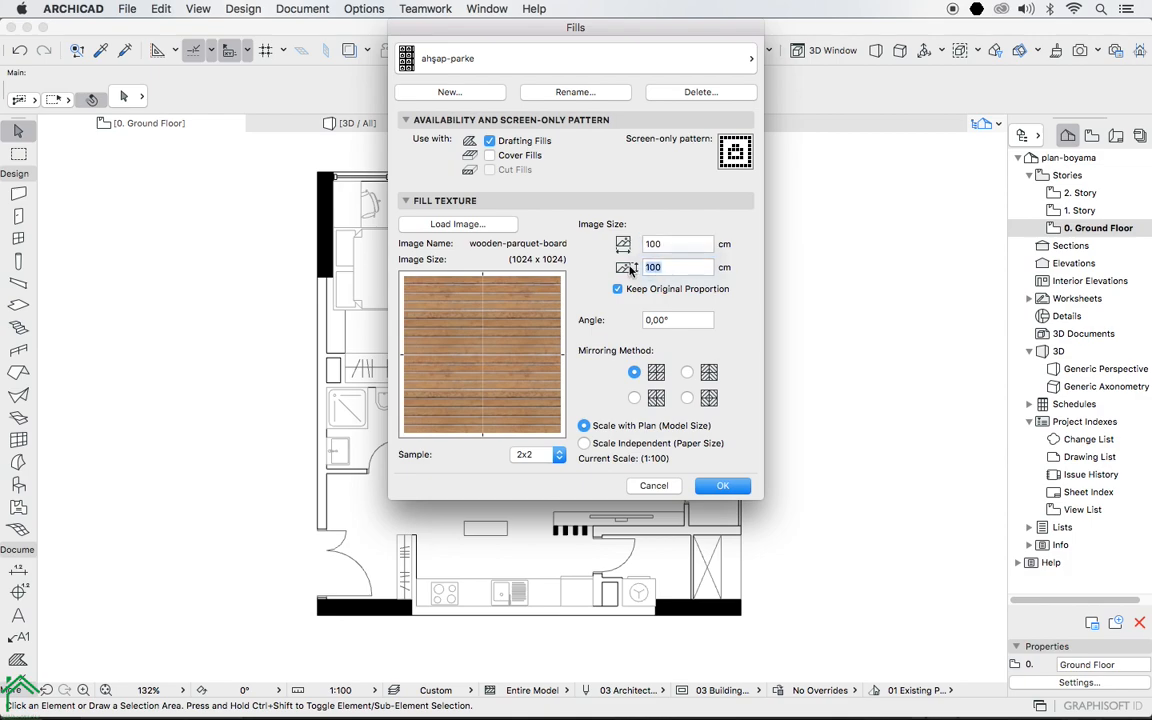
key(Return)
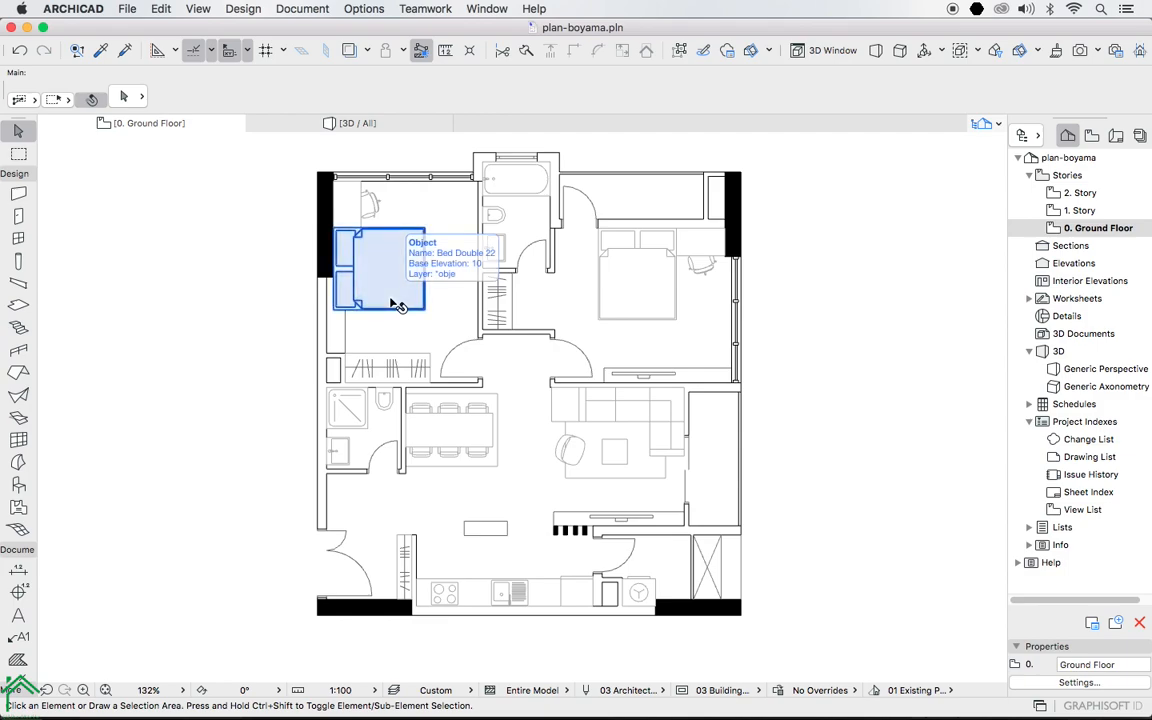
Draw a polygonal fill with the ahşap-parke pattern over the plan's upper-left bedroom floor, following the inner wall corners.
click(18, 659)
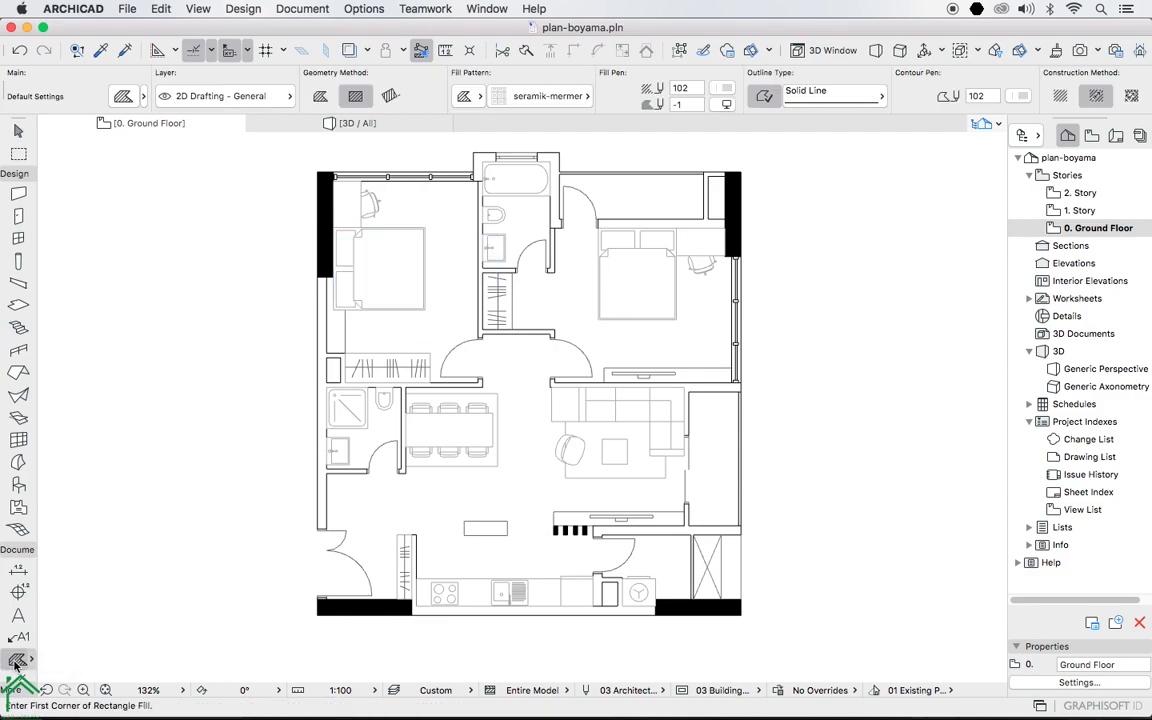
click(540, 103)
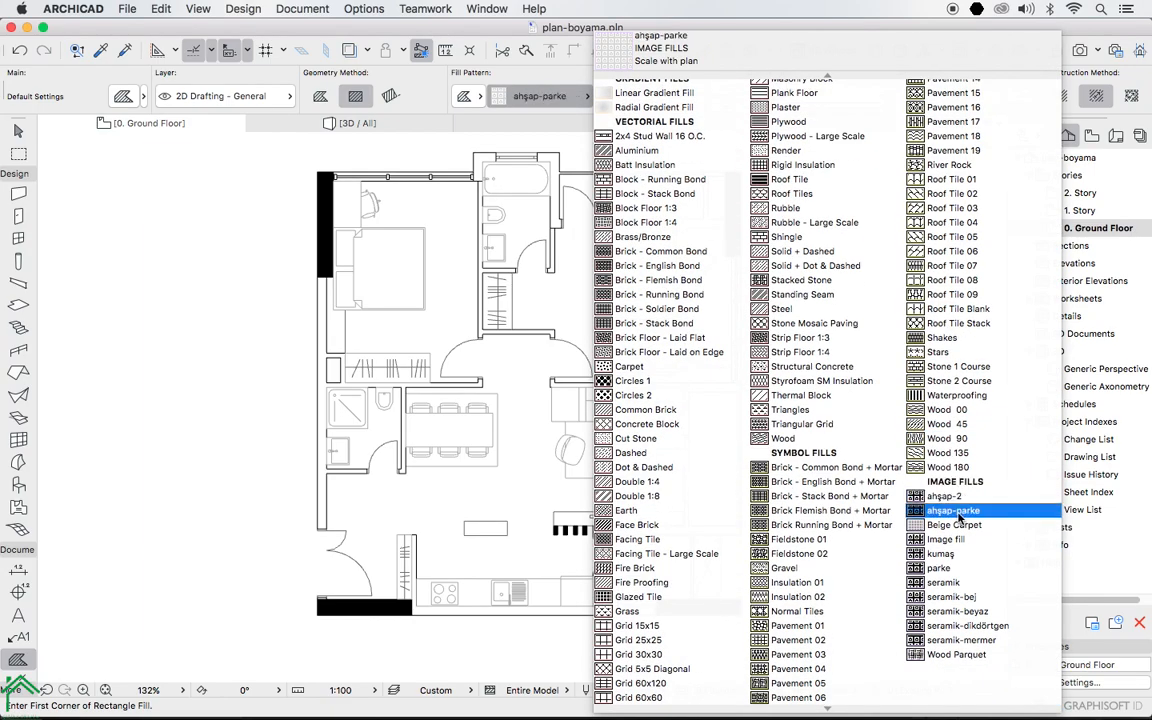
click(962, 511)
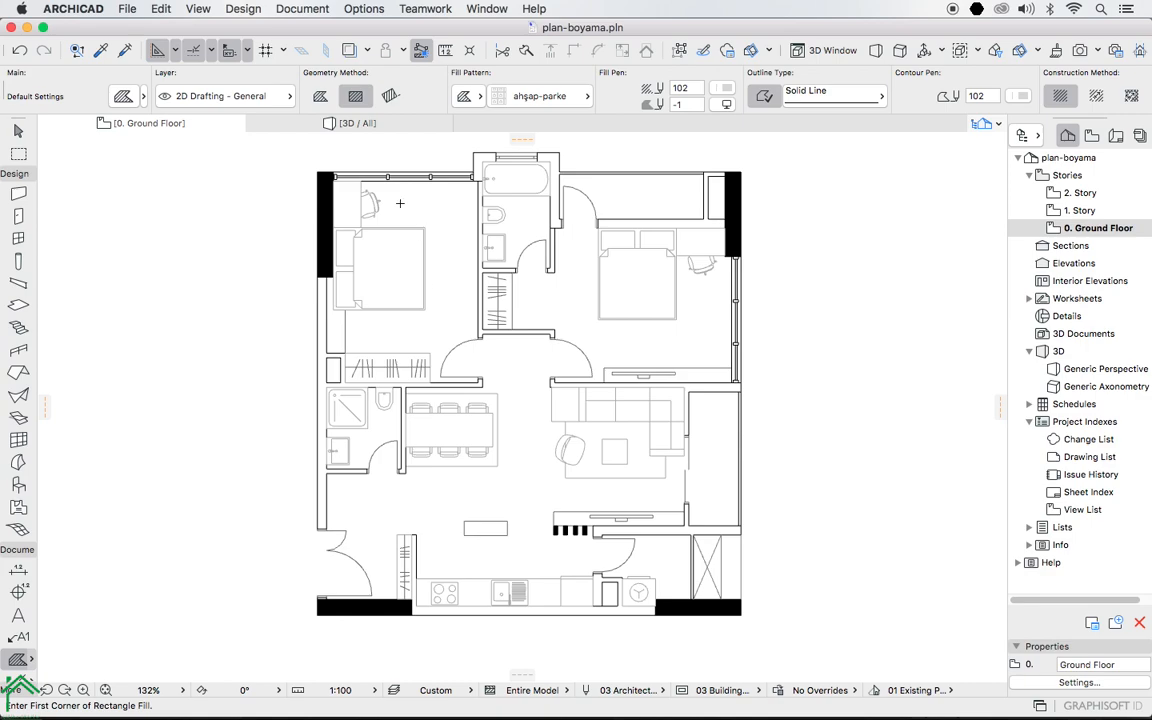
click(320, 96)
scroll(462, 181, up, 5)
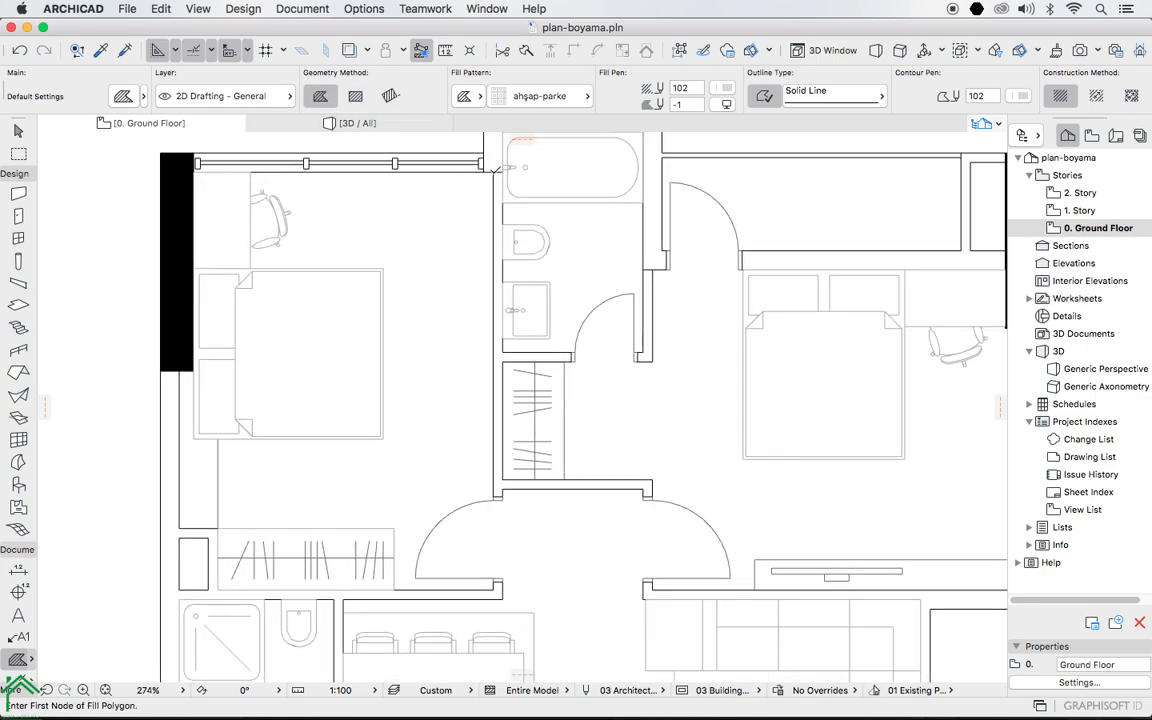
click(492, 168)
click(499, 587)
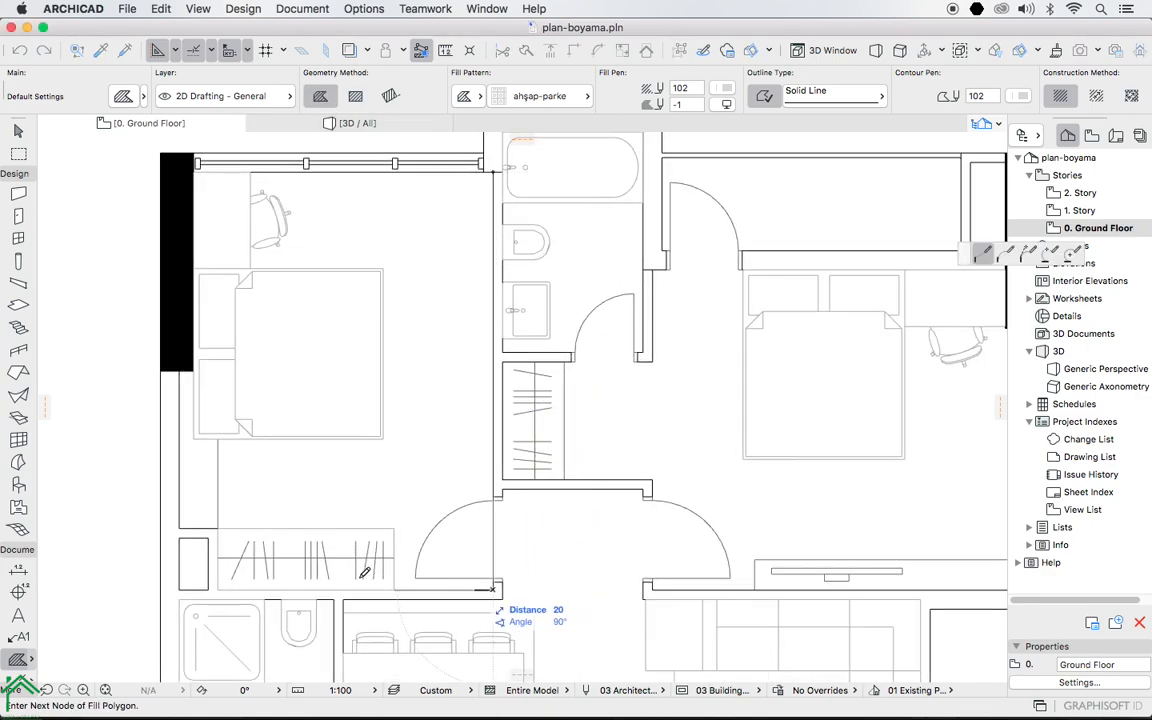
click(217, 589)
click(217, 525)
click(180, 525)
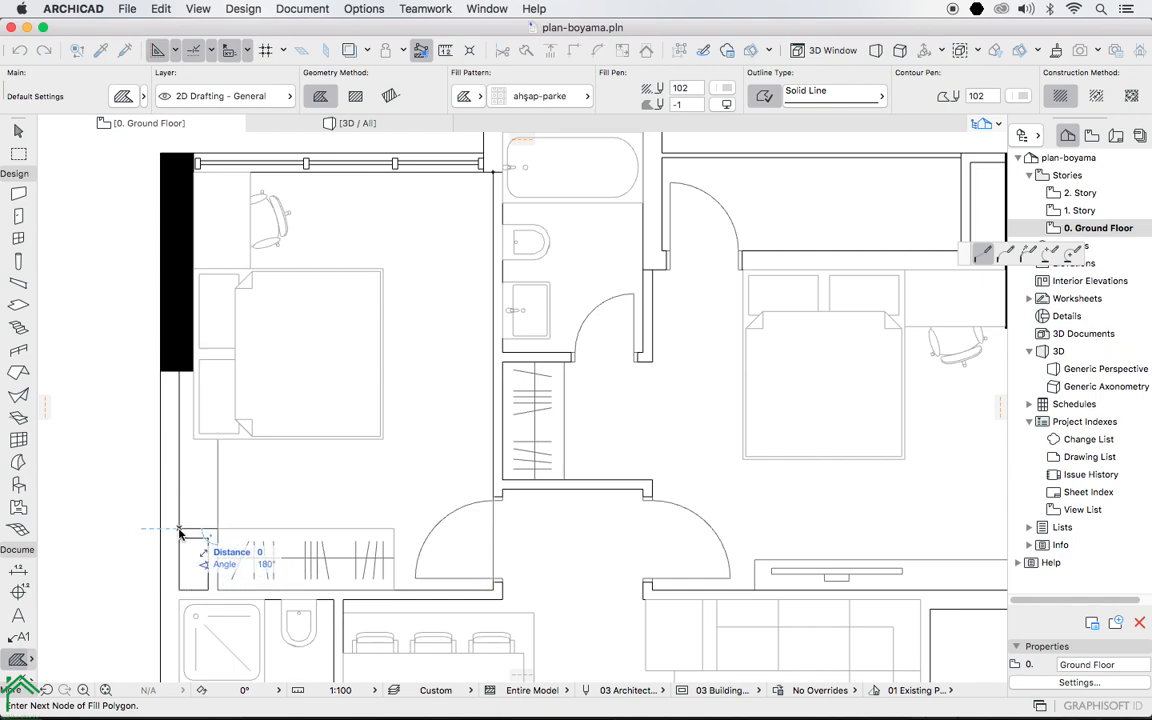
click(178, 370)
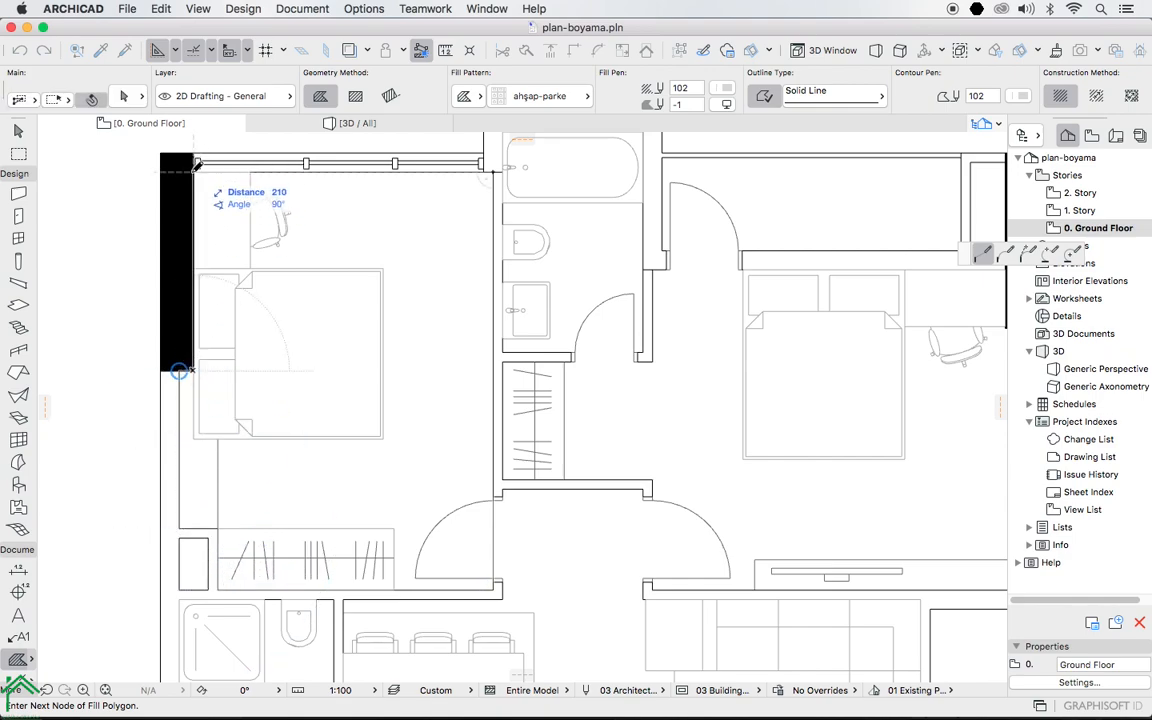
click(492, 172)
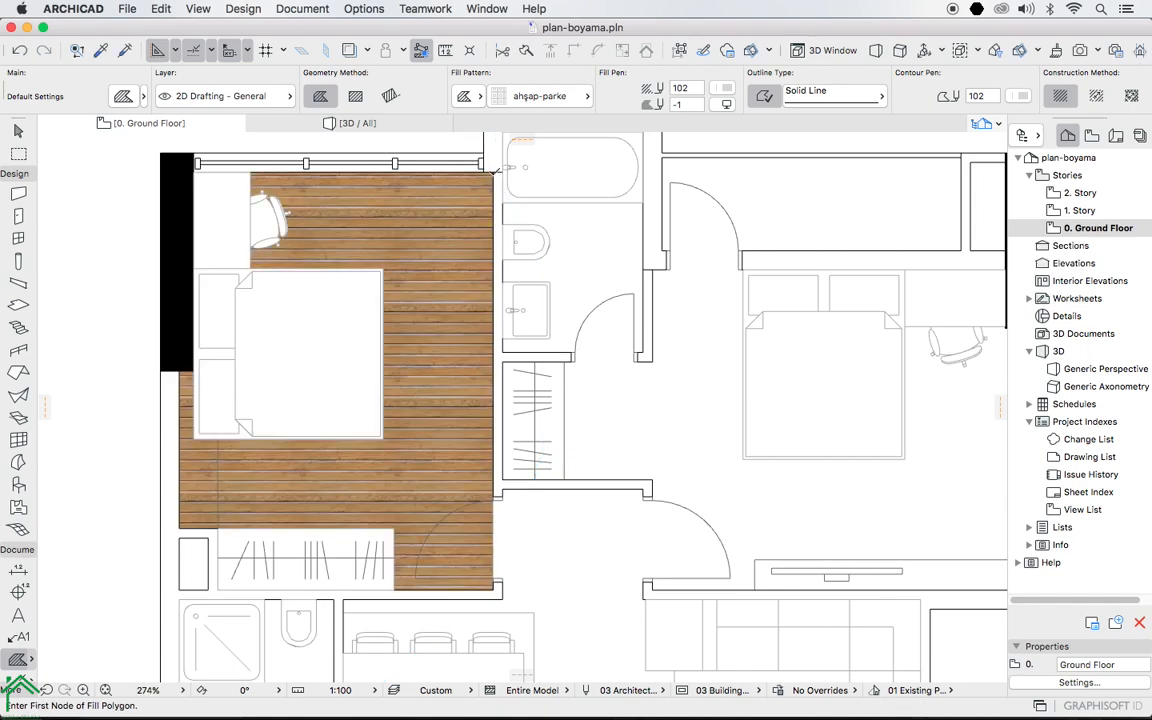
Select the bedroom's parquet fill and send it to the back of the display order.
shift+click(423, 324)
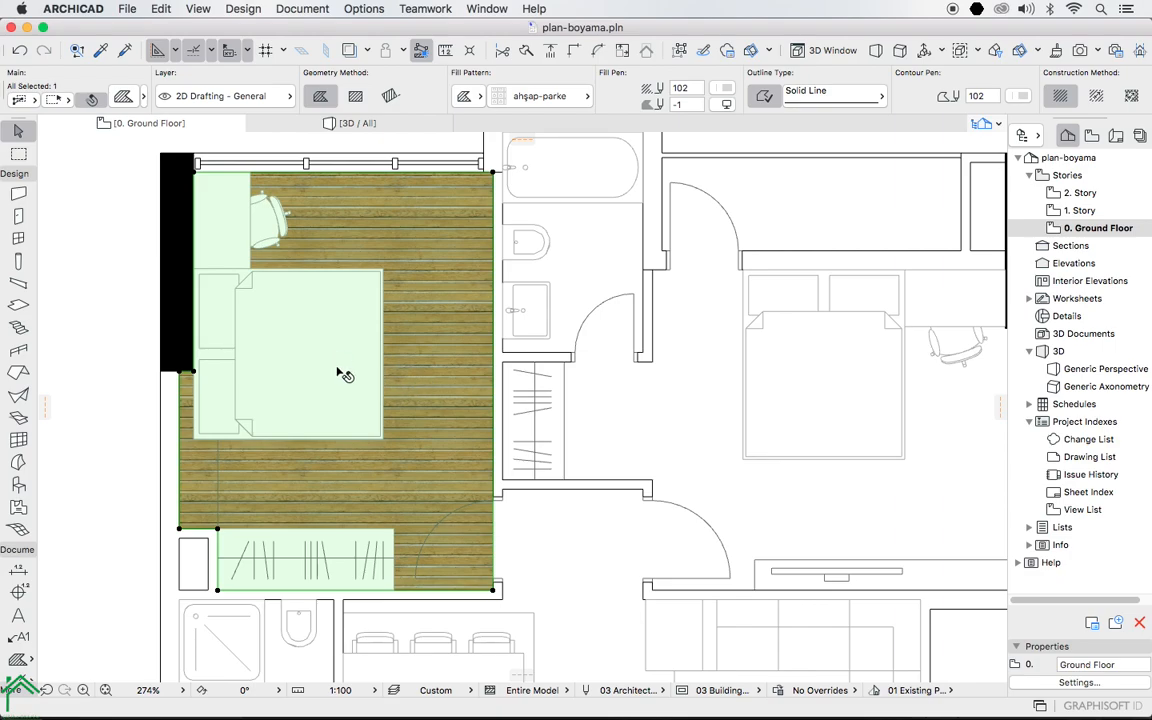
right_click(422, 366)
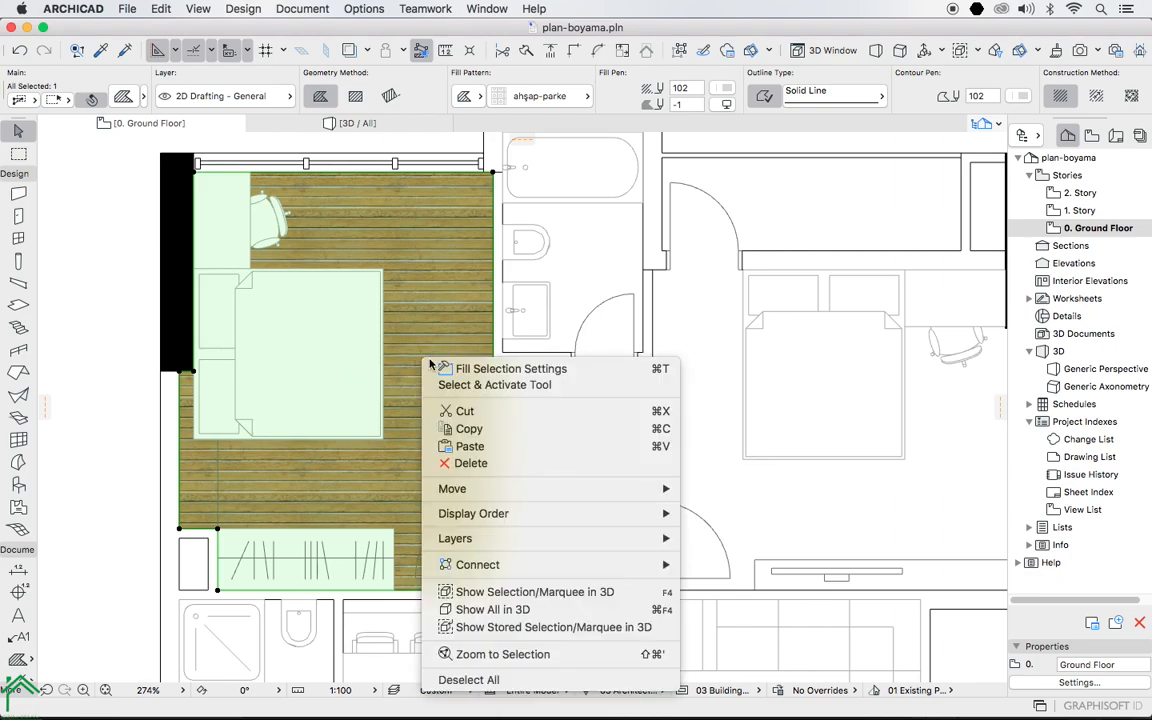
mouse_move(474, 518)
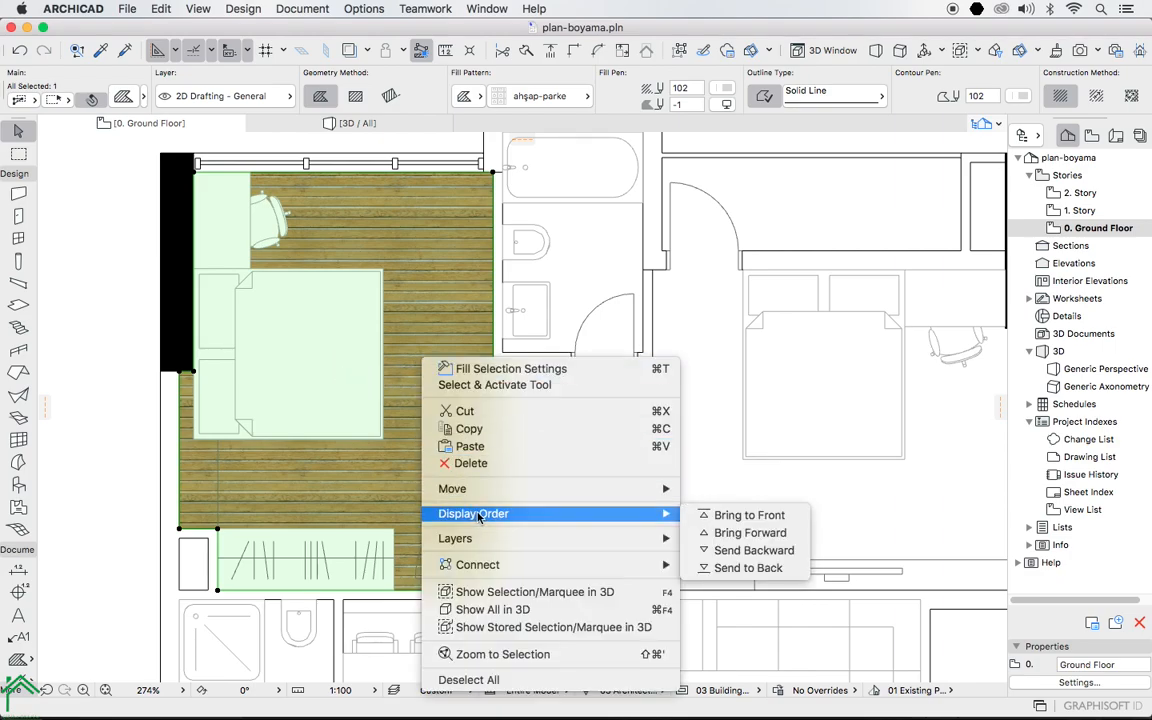
click(740, 568)
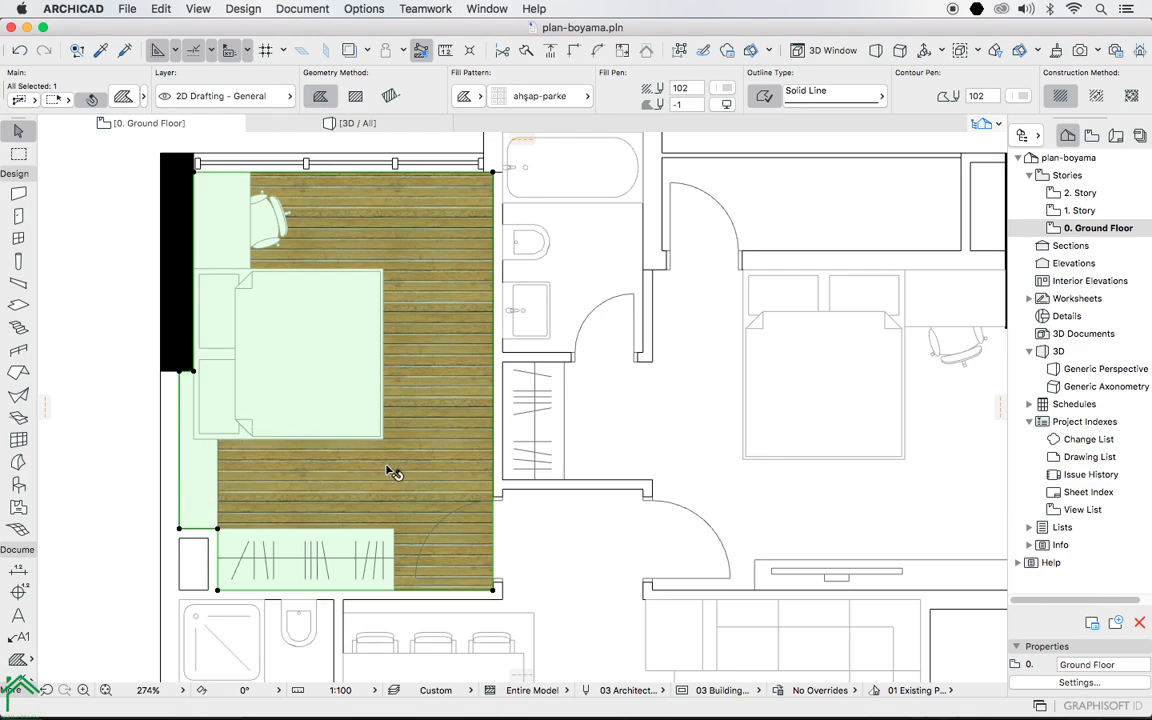
Set the ahşap-parke fill's image size to 120 × 120 cm with its original proportion kept, and save it.
click(363, 9)
mouse_move(390, 28)
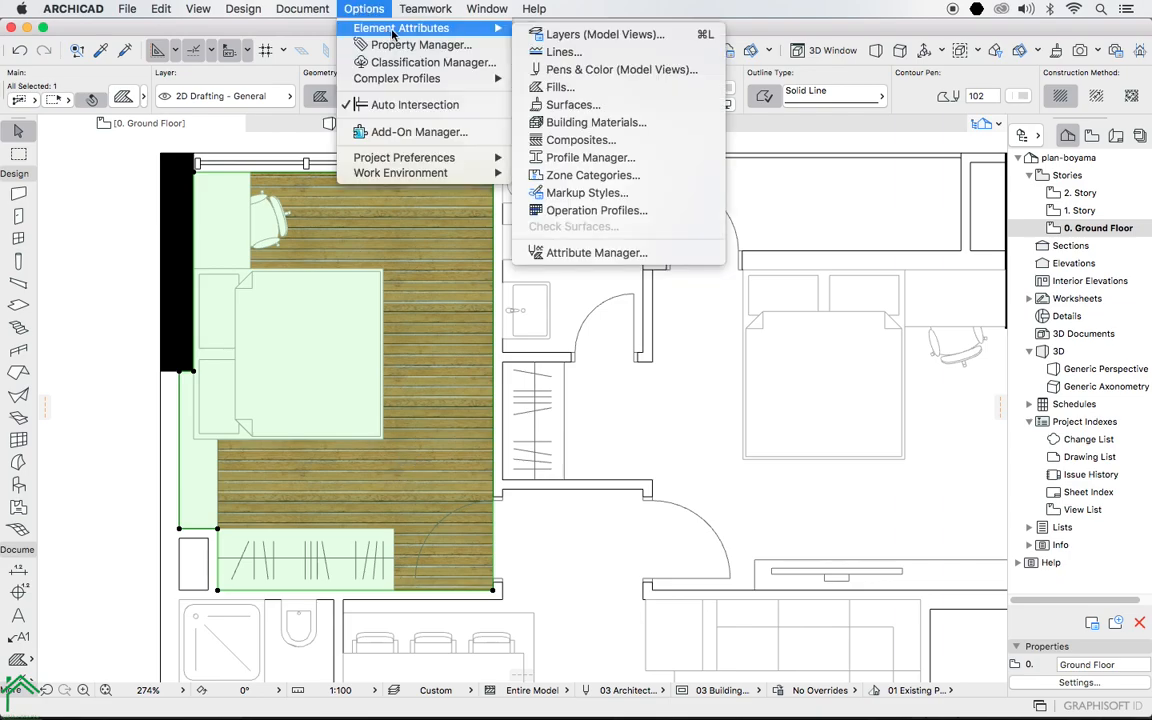
click(592, 157)
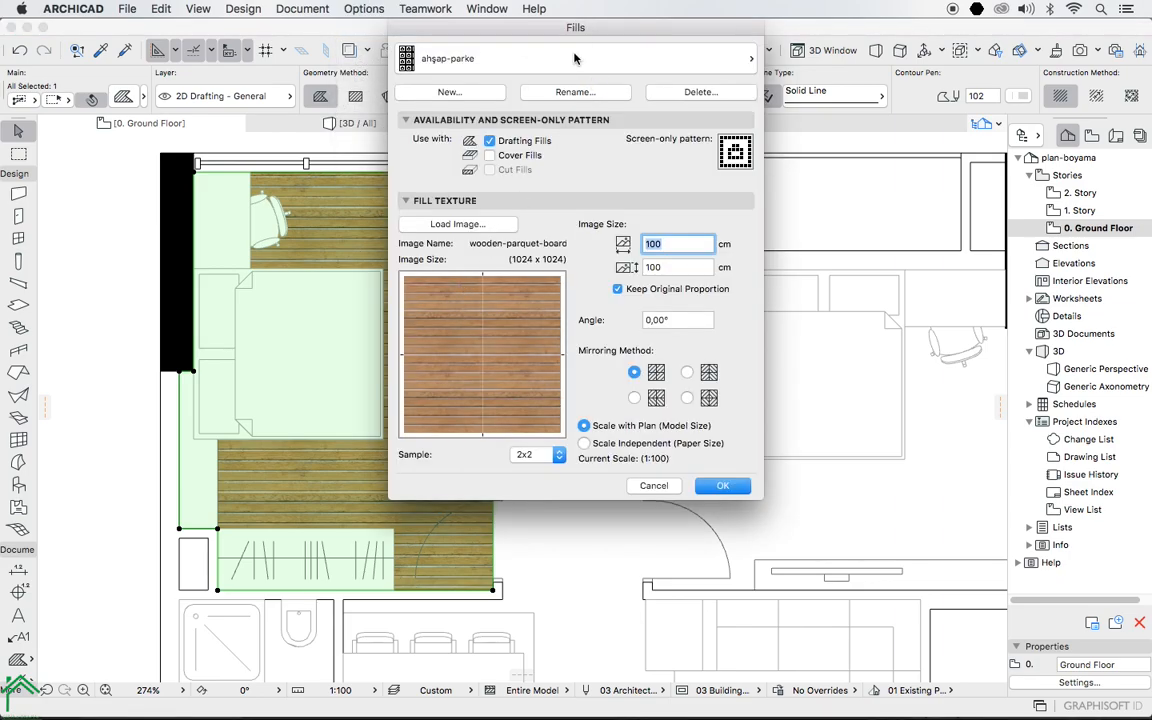
drag(573, 37, 802, 95)
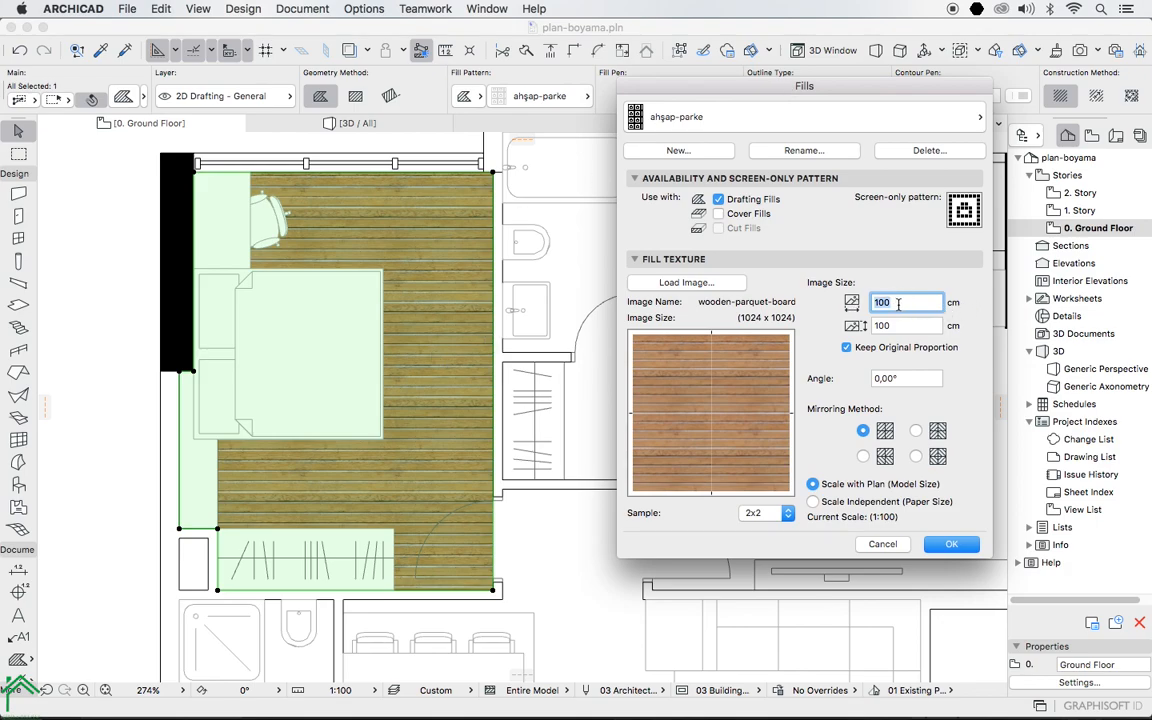
text(120)
click(951, 543)
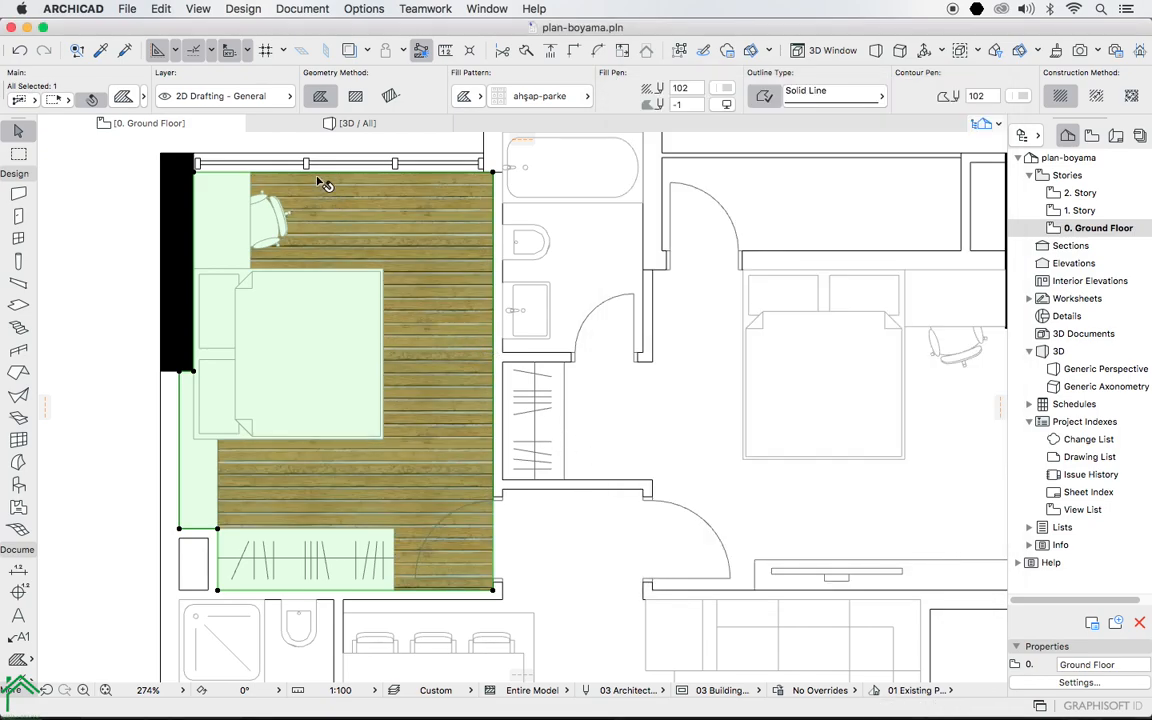
Switch the selected bedroom parquet fill to the distorted construction method and stretch its pattern horizontally with the orientation vector.
click(123, 98)
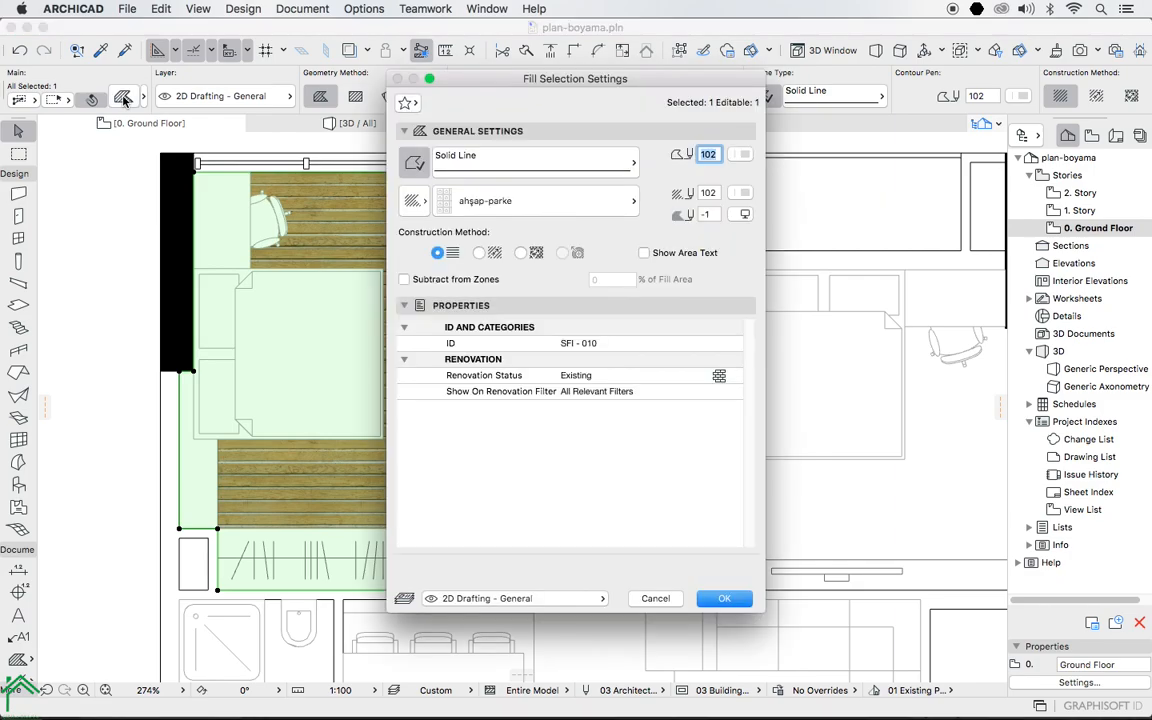
click(520, 253)
click(725, 600)
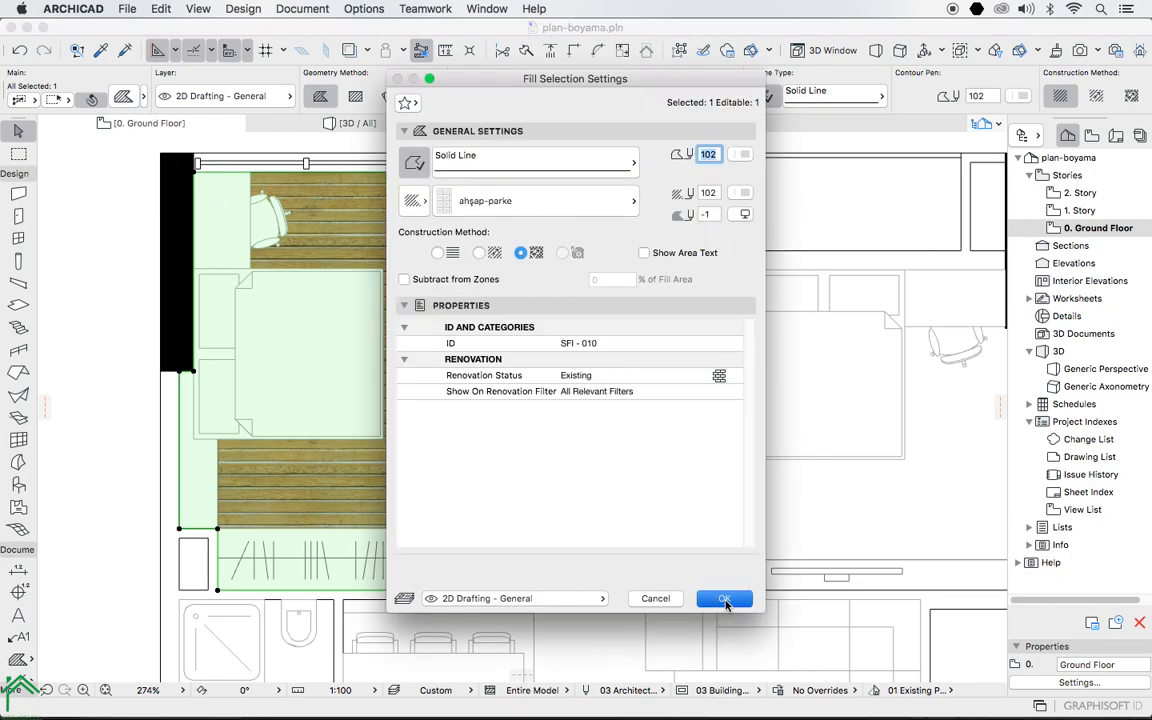
click(431, 382)
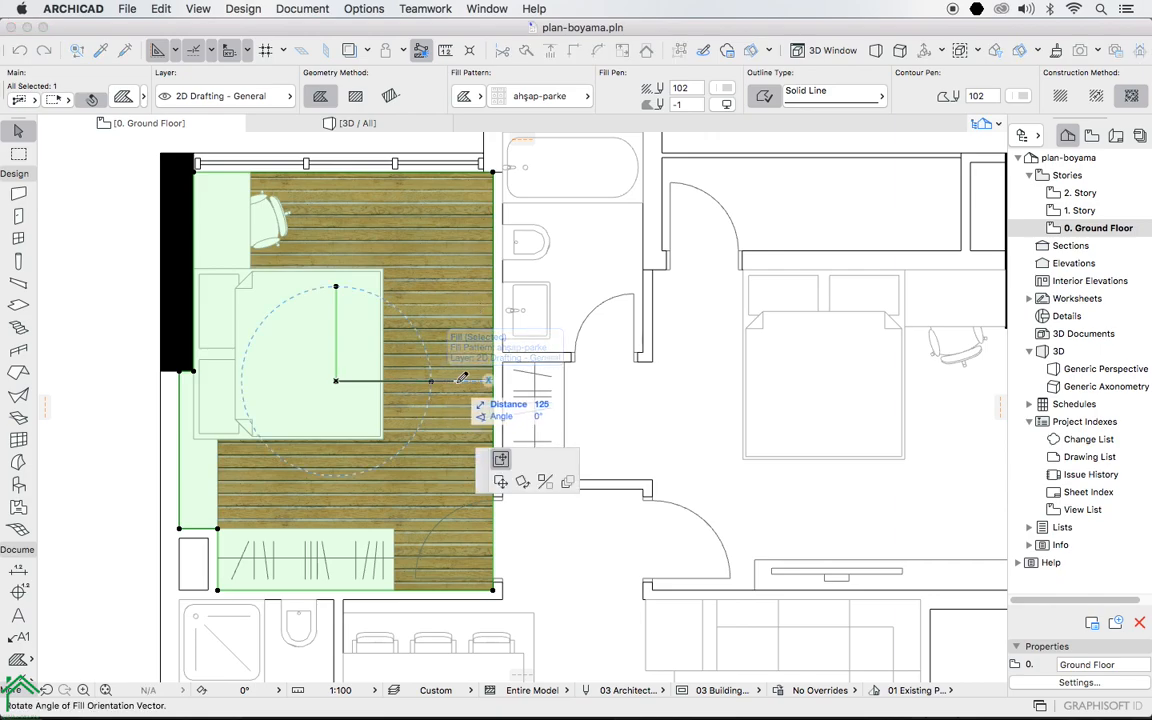
click(463, 381)
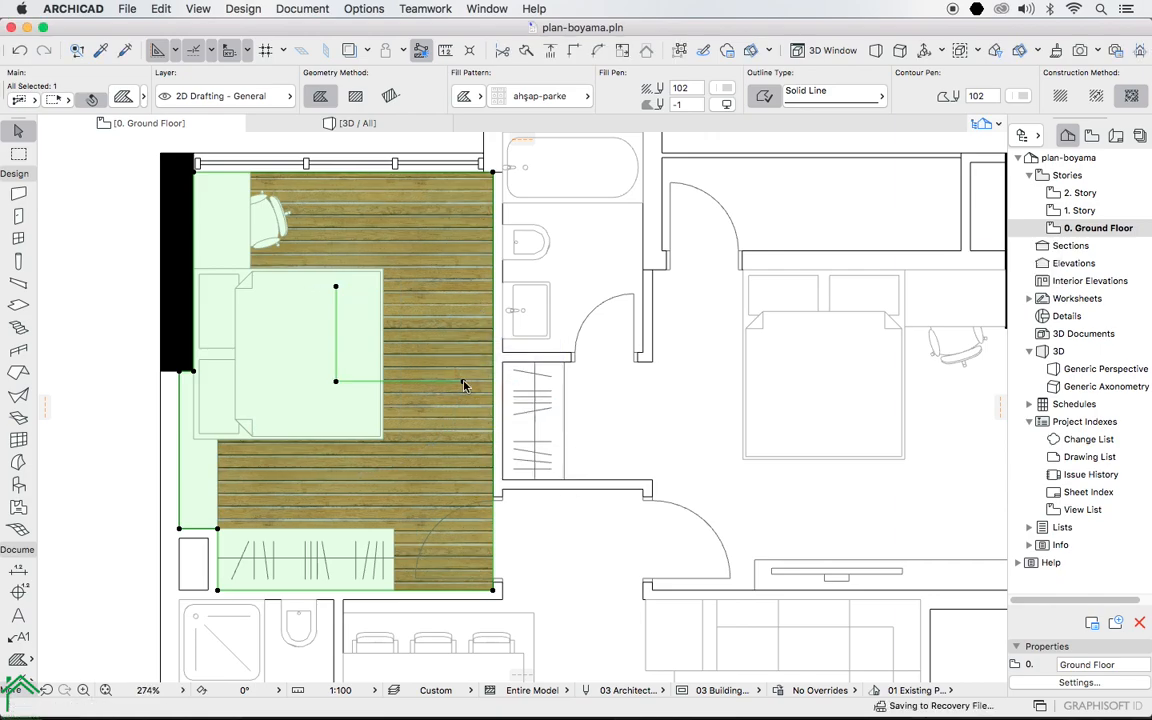
Try stretching the bedroom parquet pattern vertically and readjusting its horizontal and vertical orientation vectors.
click(336, 287)
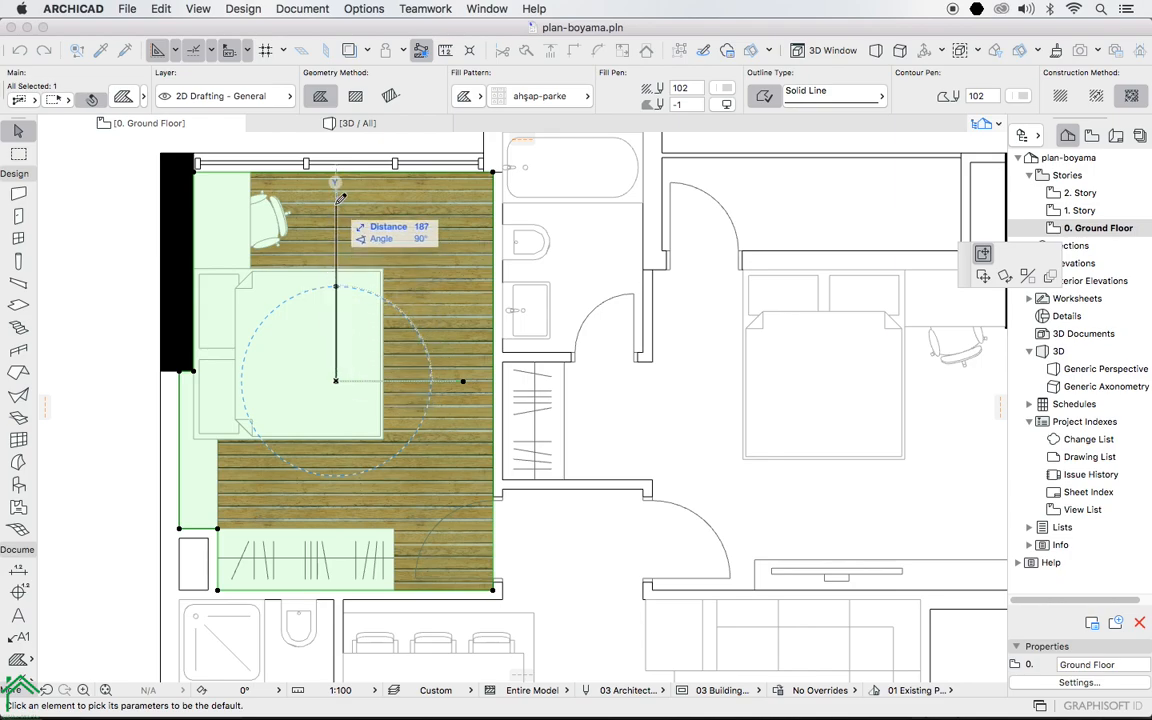
click(337, 203)
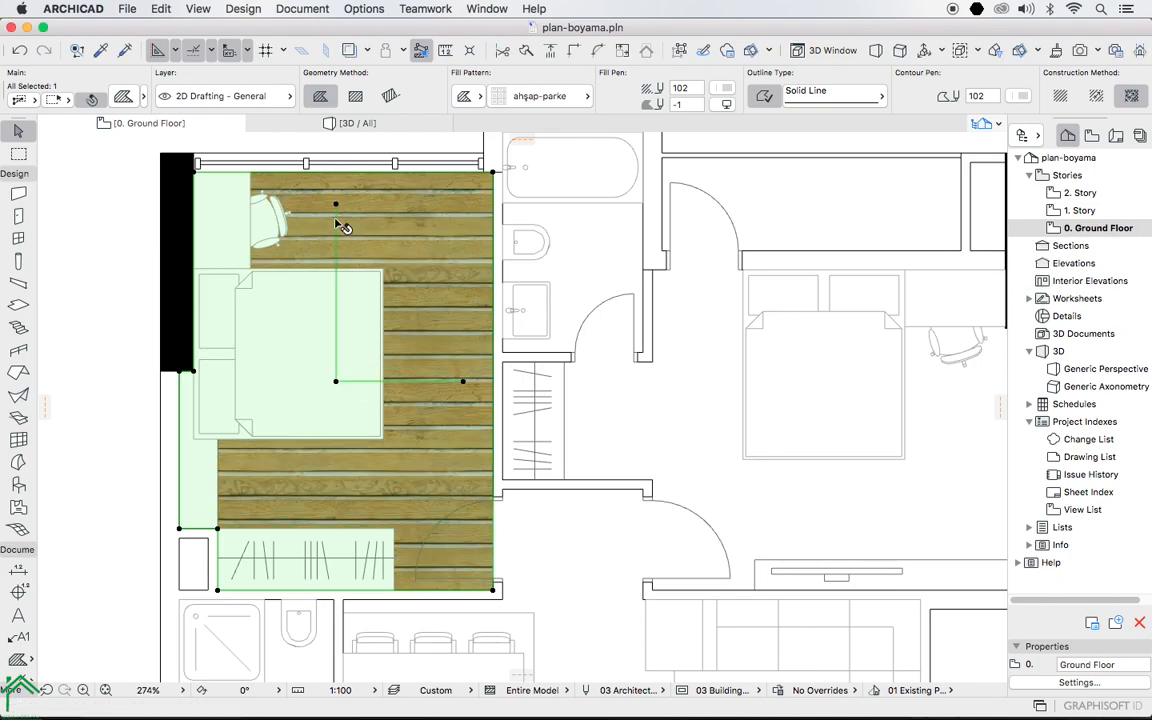
click(520, 380)
click(519, 381)
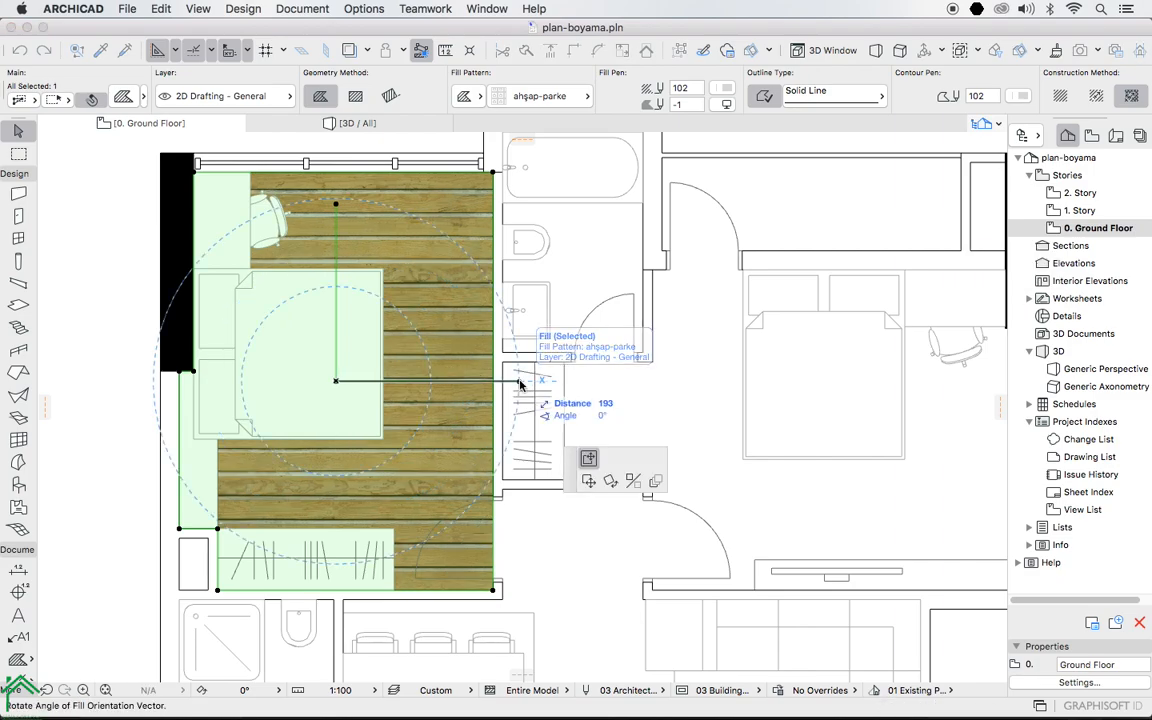
click(459, 380)
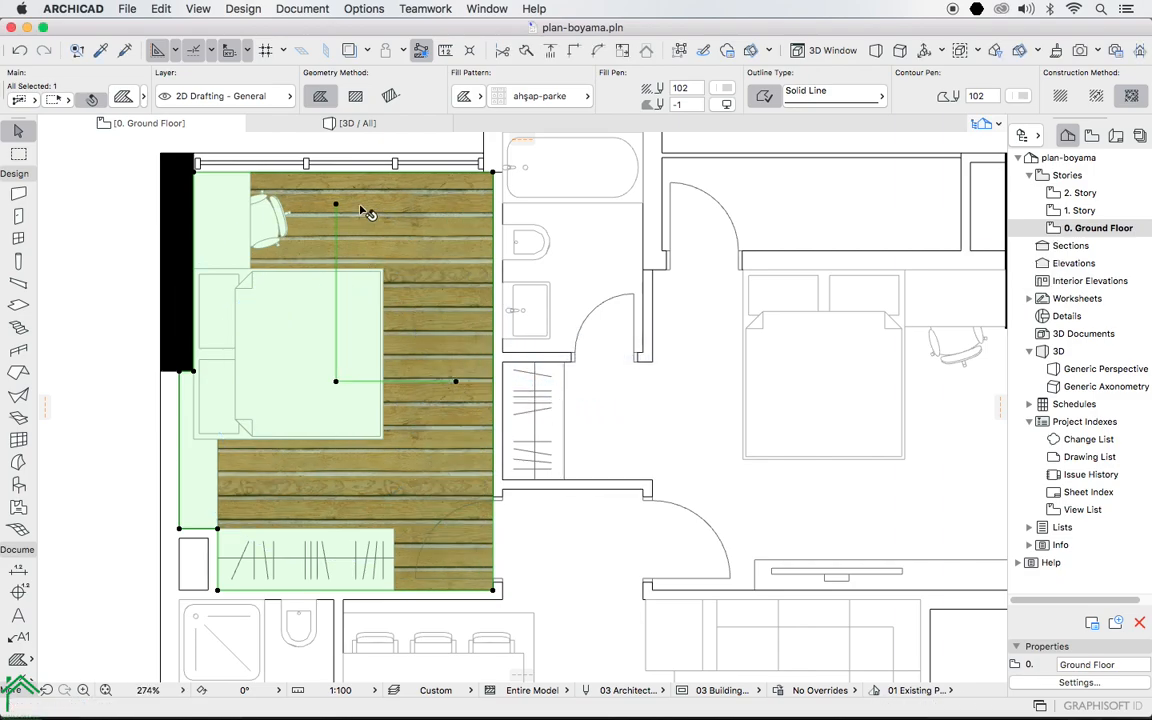
click(336, 205)
click(341, 238)
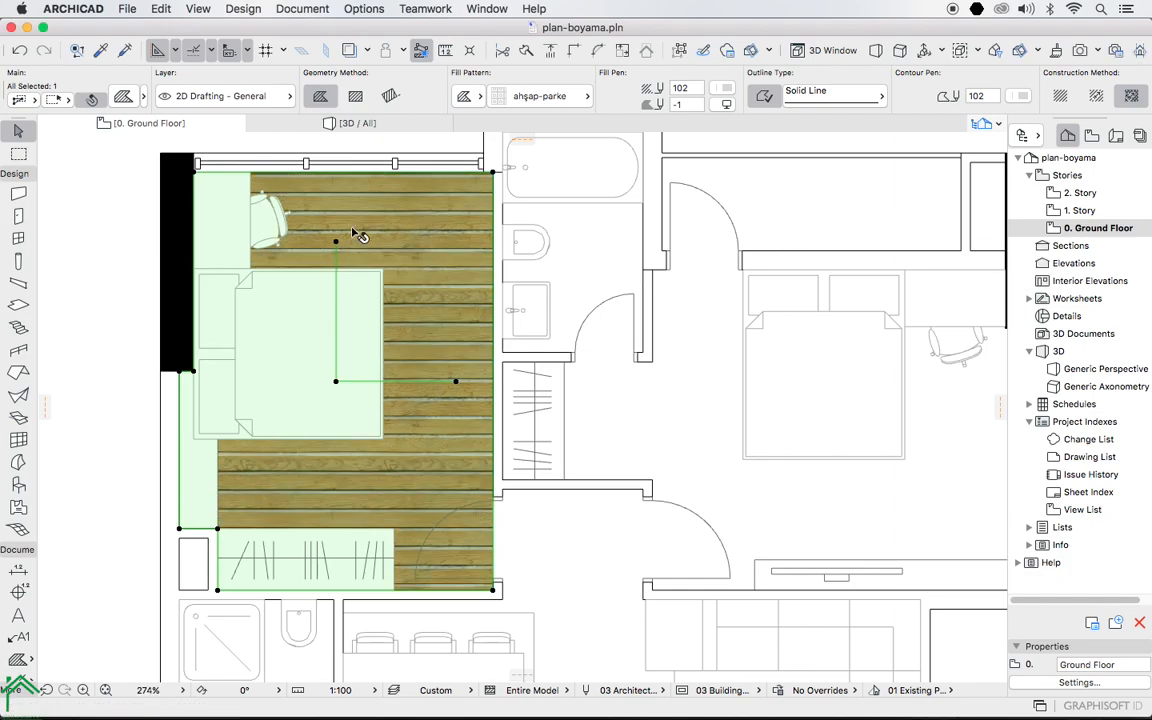
Undo the last three orientation vector changes on the bedroom parquet fill and deselect it.
key(super+z)
key(super+z)
key(super+z)
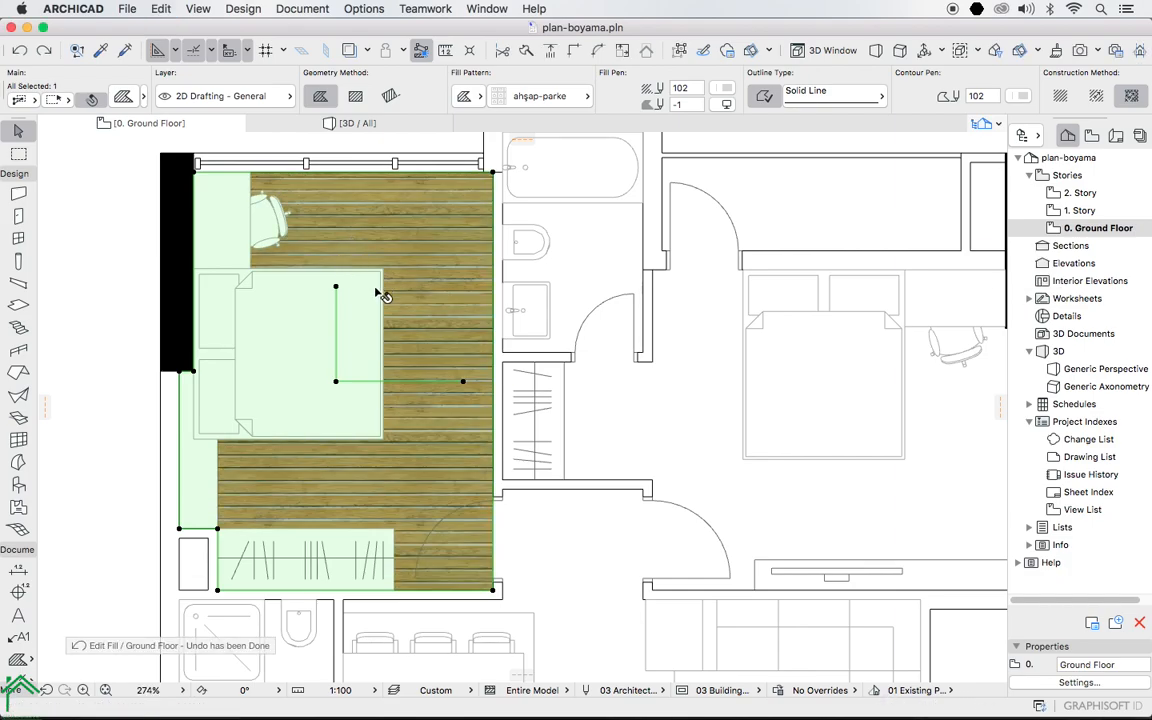
key(Escape)
Create a new image fill named seramik-balkon in the Fills attributes.
scroll(437, 352, down, 4)
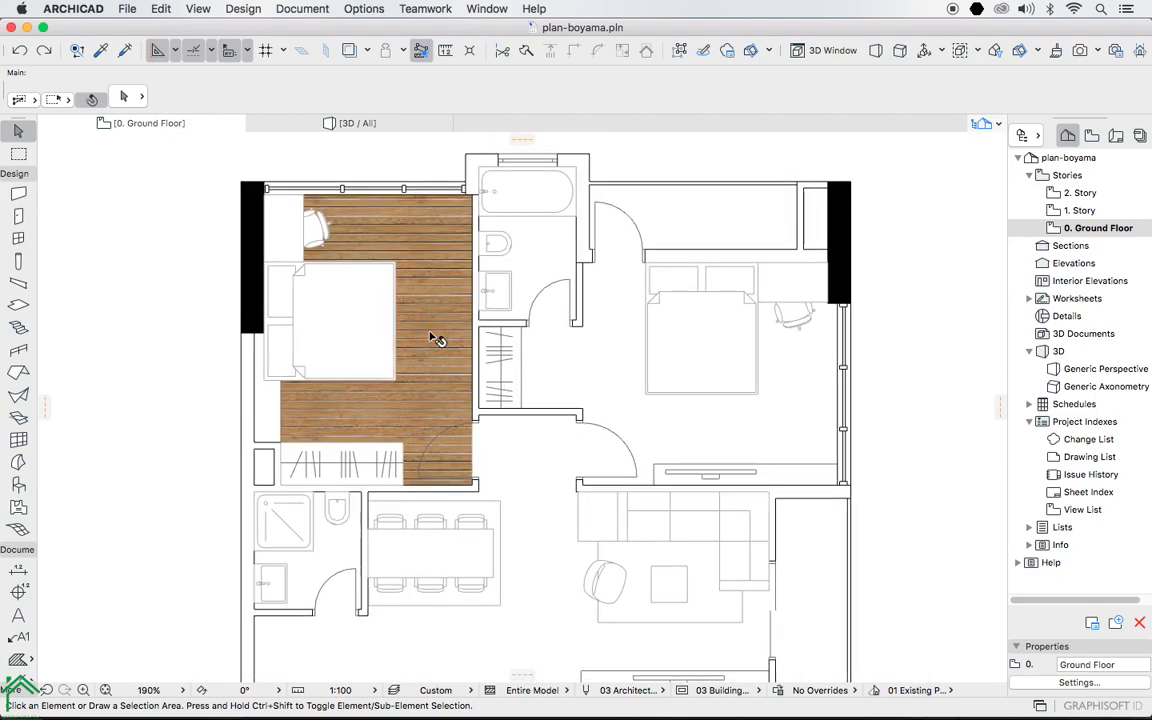
scroll(432, 292, down, 1)
scroll(430, 287, down, 1)
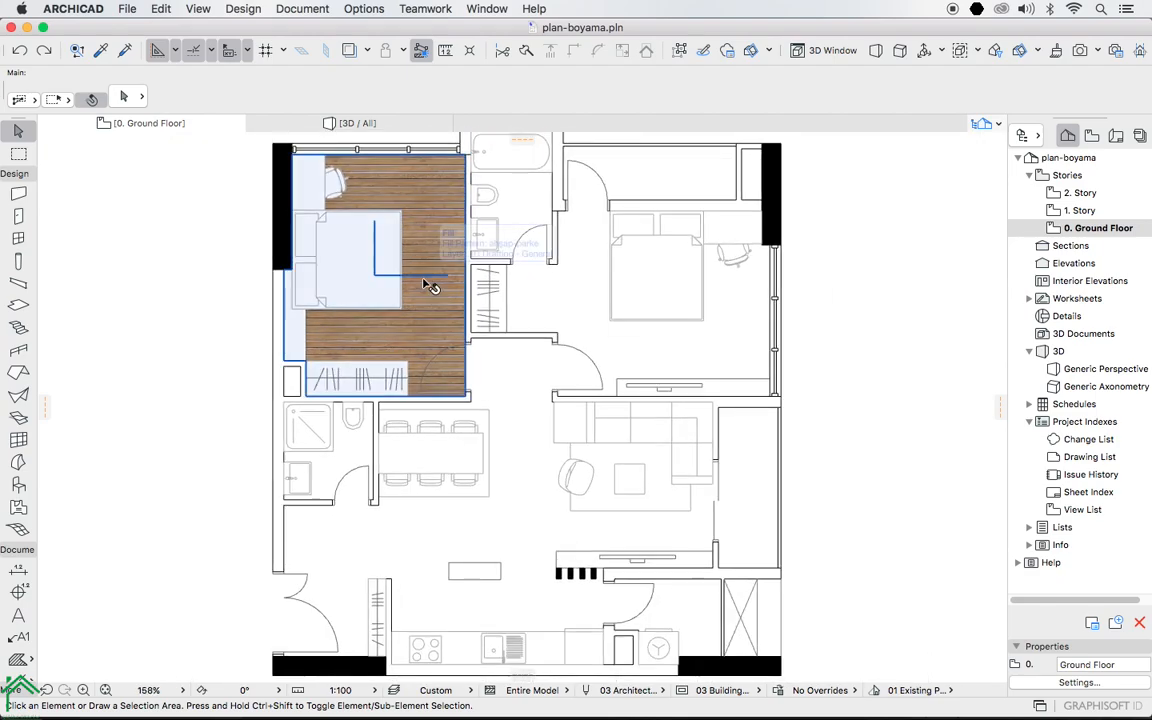
click(364, 8)
mouse_move(400, 27)
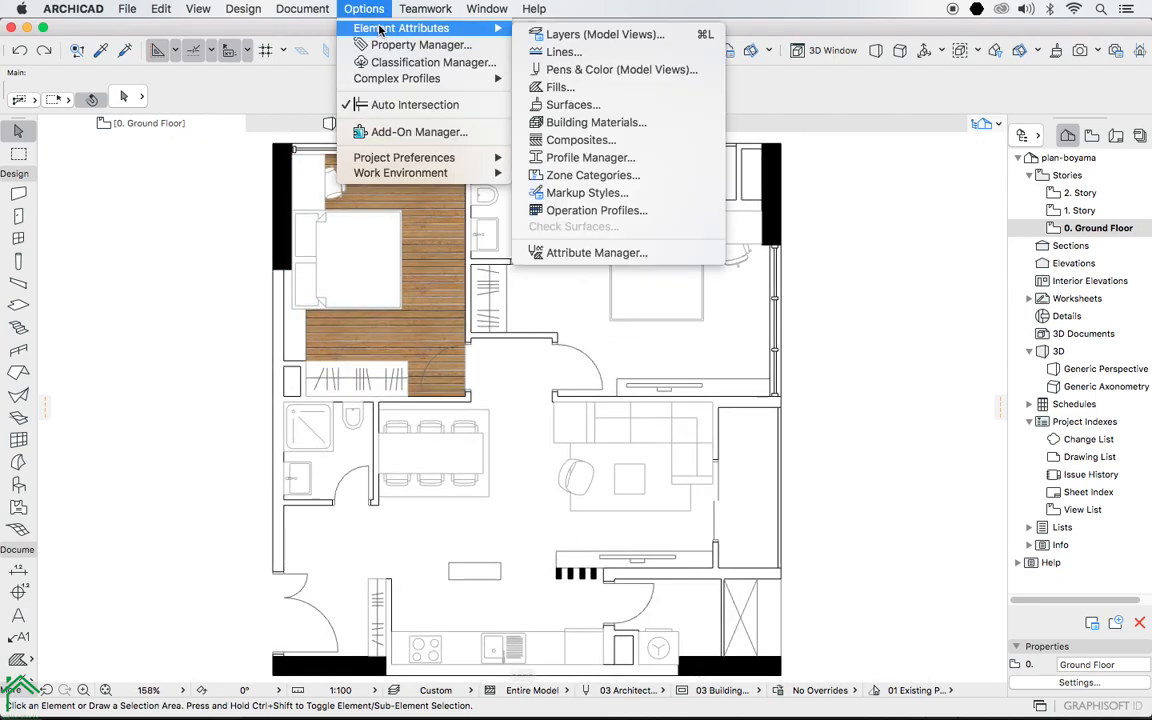
click(553, 88)
drag(670, 90, 249, 138)
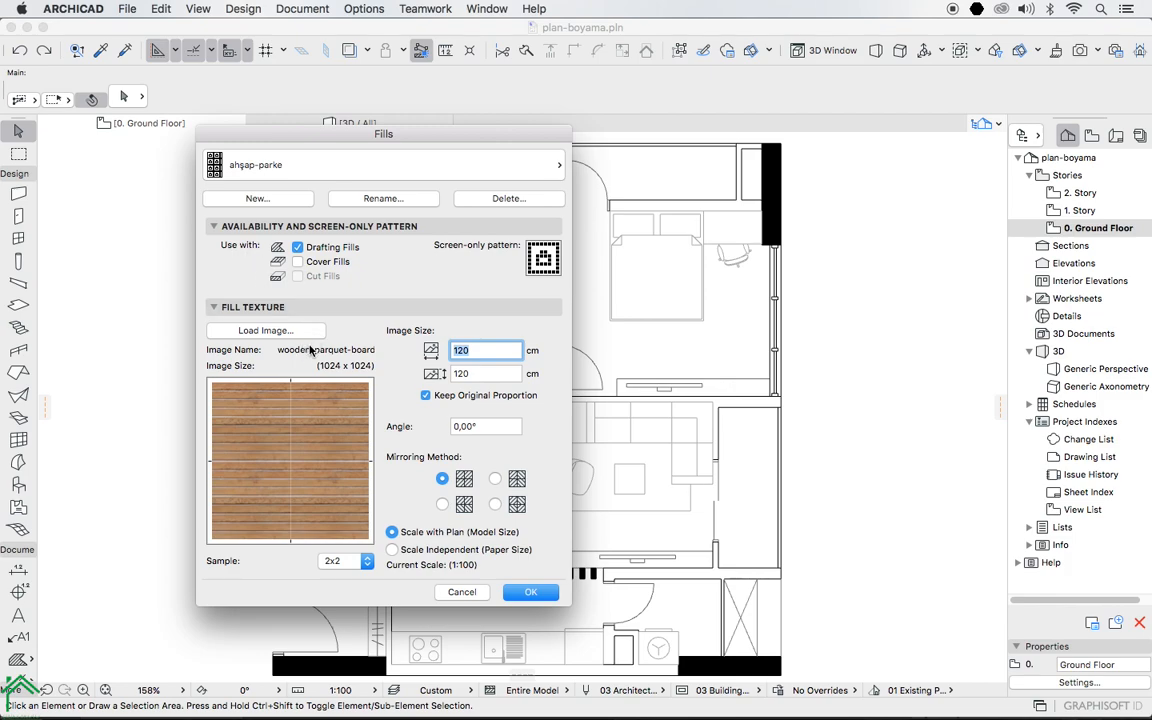
drag(256, 130, 343, 112)
click(341, 180)
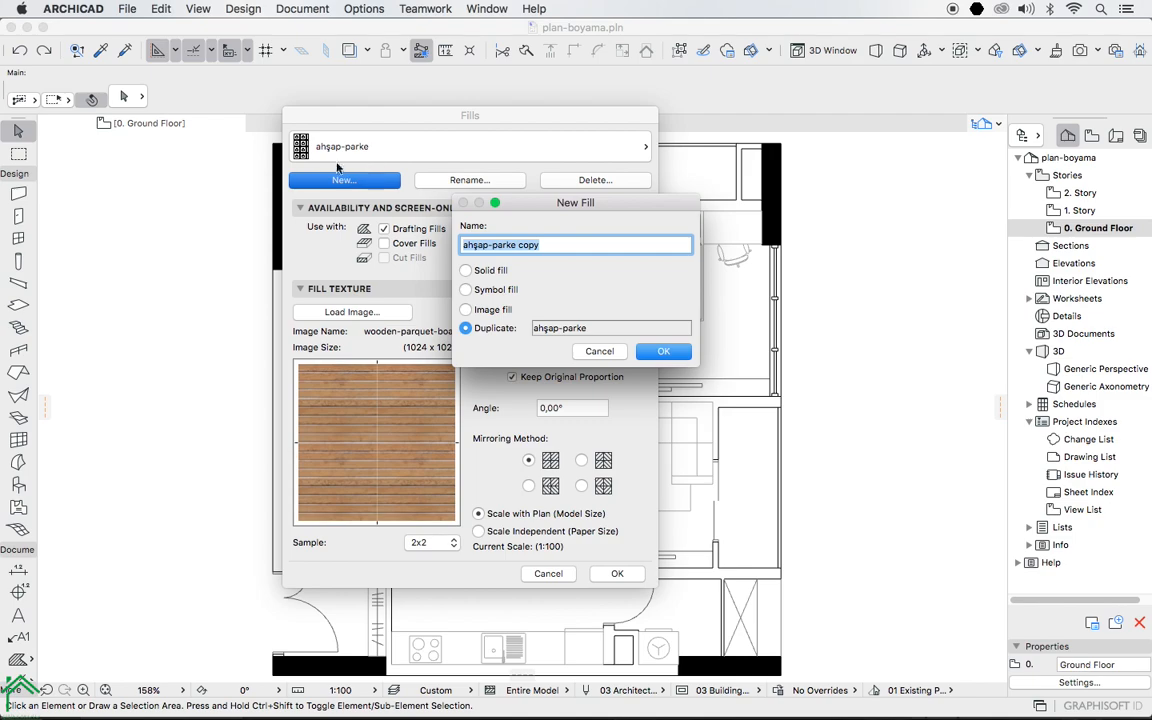
click(466, 310)
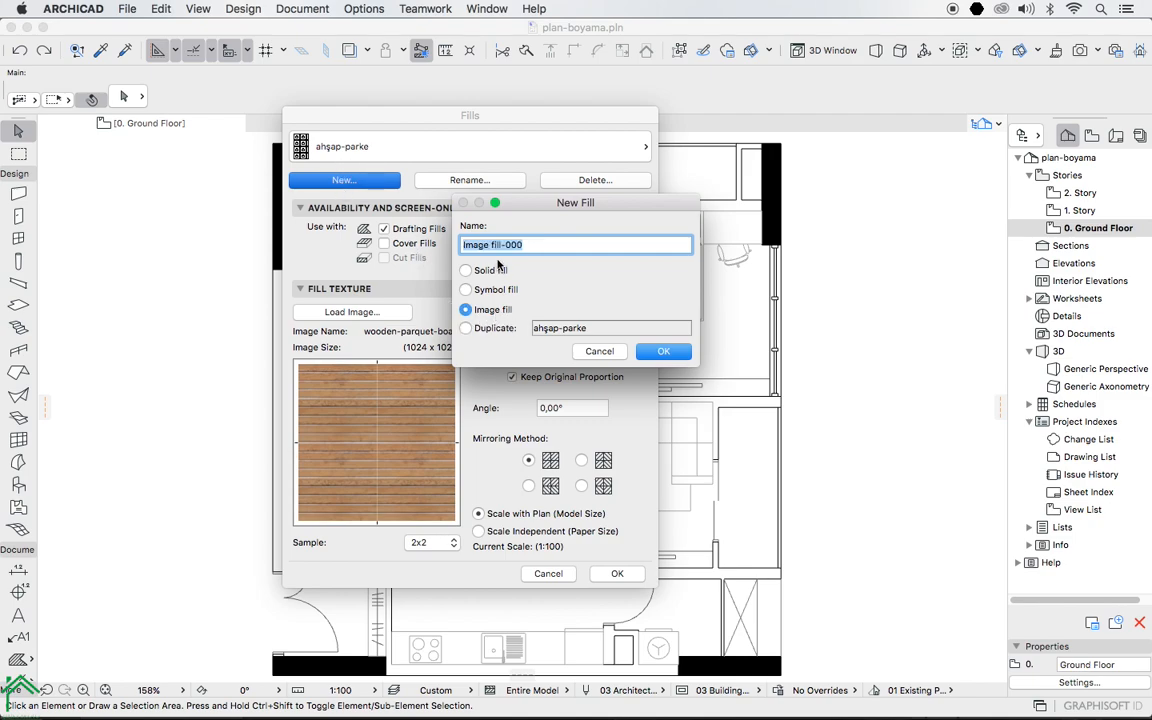
text(seramik-balkon)
click(663, 351)
Load tiles-travertine-light.jpg from the texture folder as the image of the seramik-balkon fill.
click(352, 313)
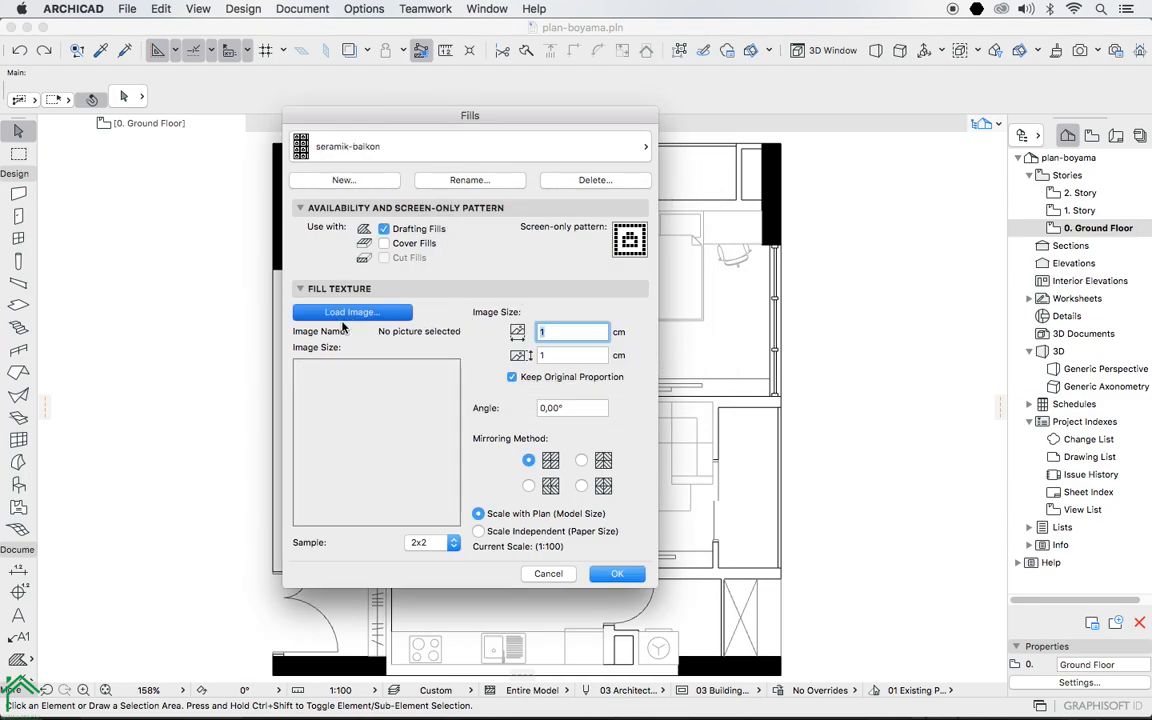
click(491, 199)
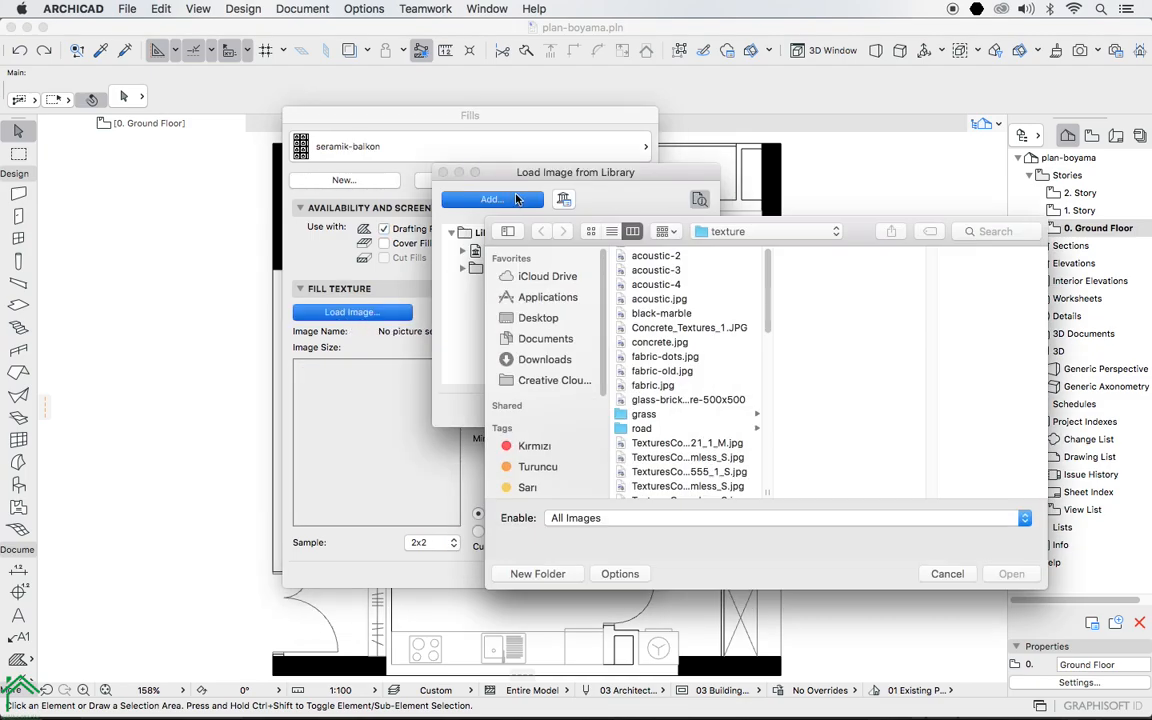
scroll(684, 381, down, 10)
scroll(684, 381, up, 2)
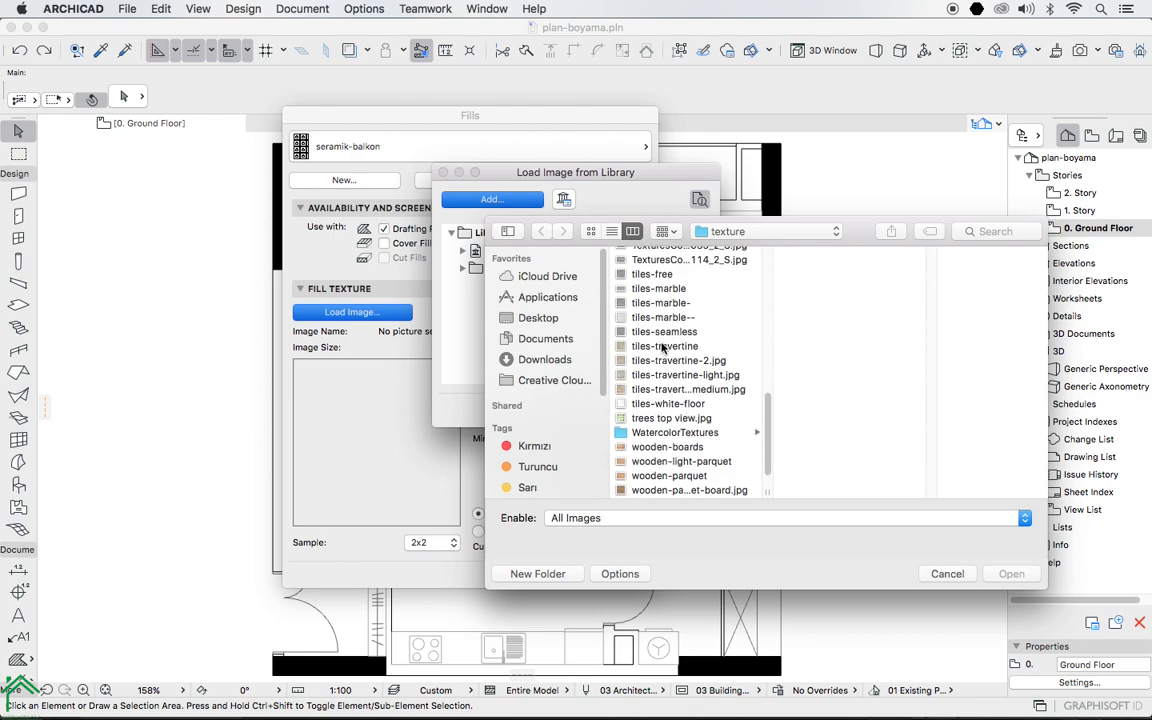
click(675, 362)
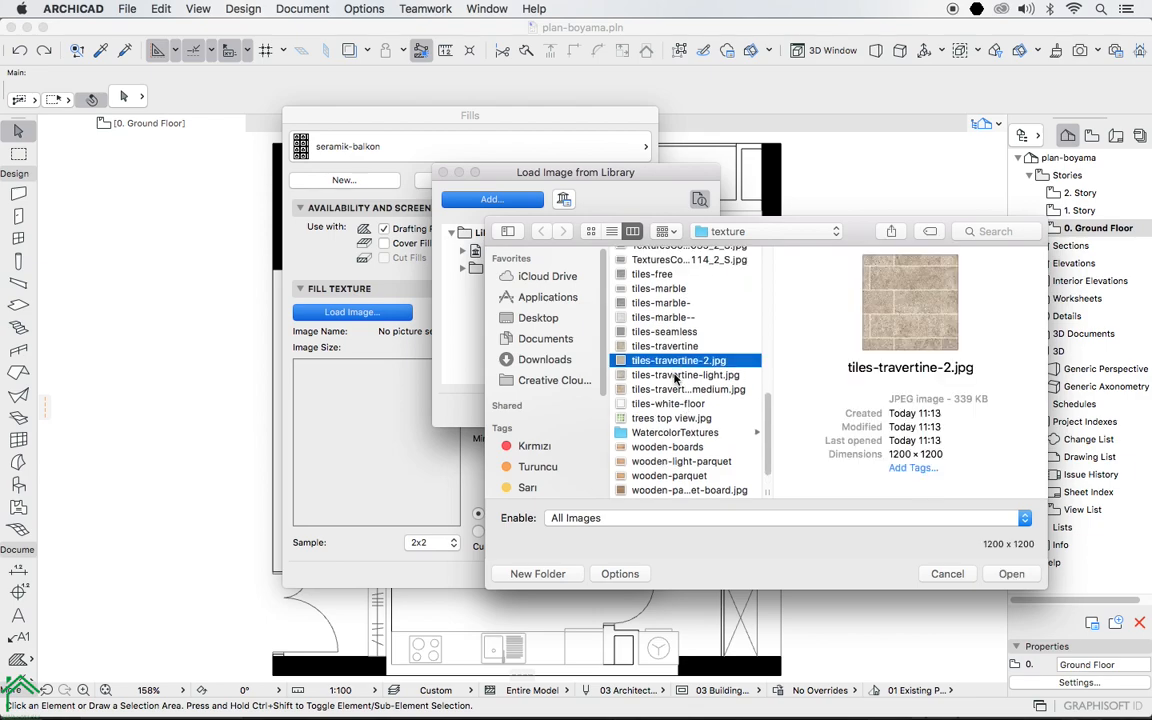
click(675, 376)
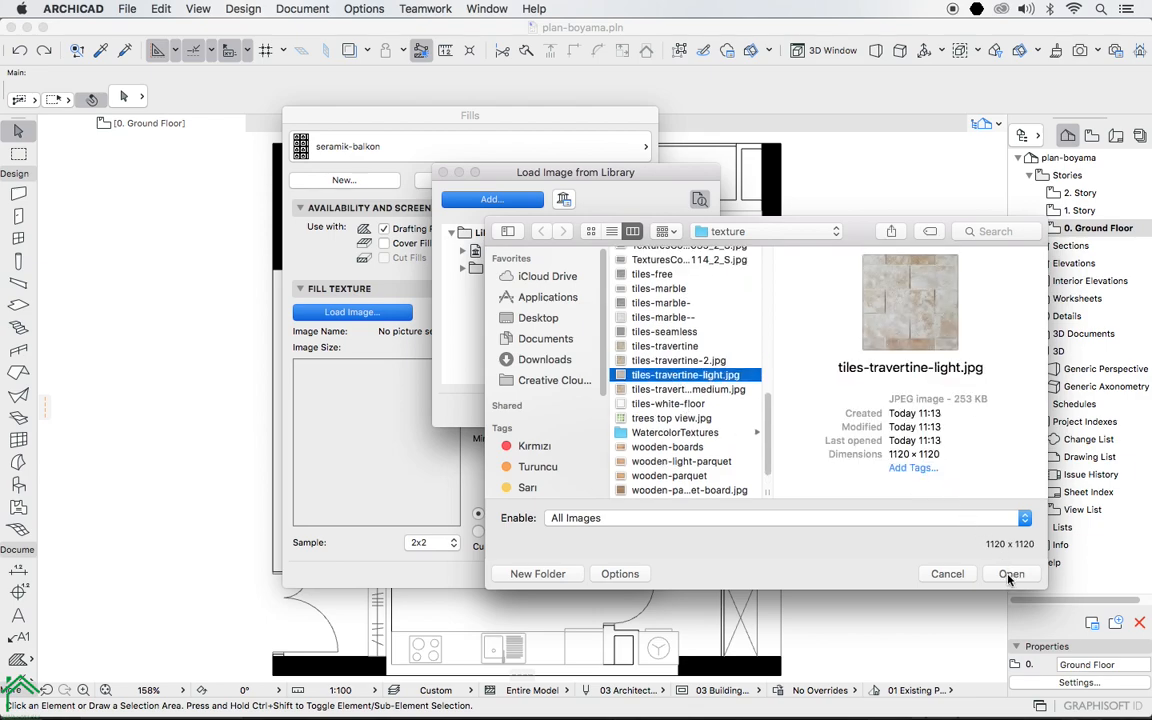
click(1010, 574)
click(684, 411)
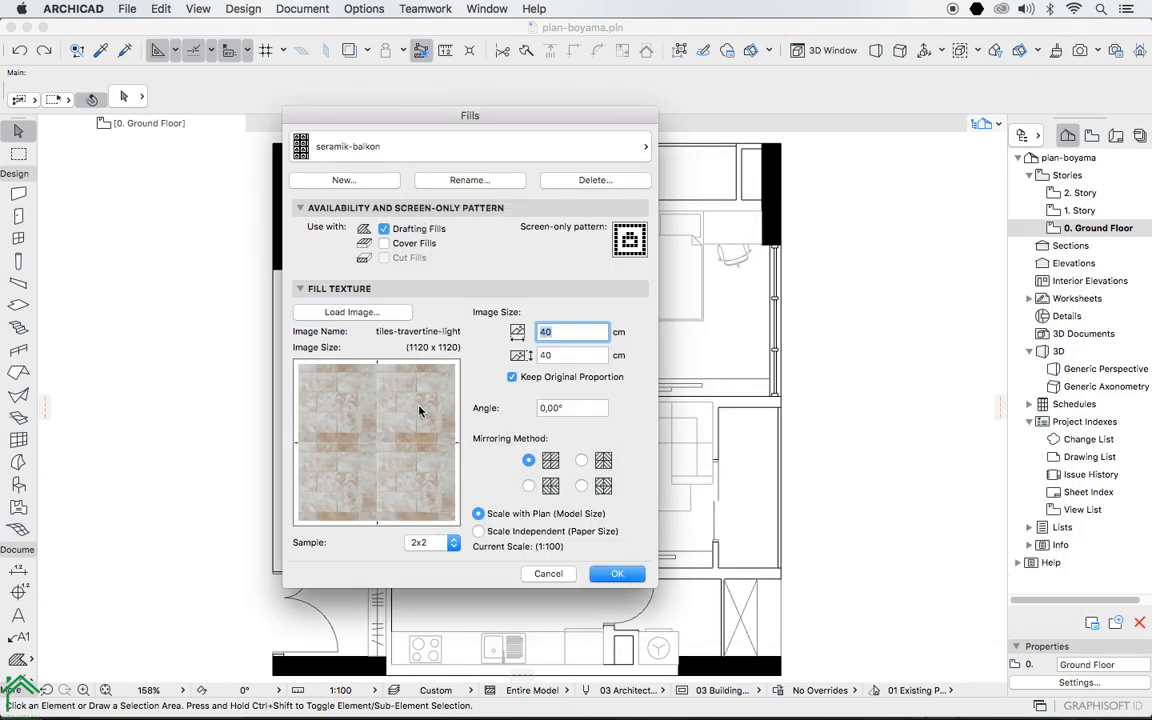
Give the seramik-balkon texture left-to-right mirroring and a 90 × 90 cm image size, and save the fill.
click(528, 486)
click(582, 461)
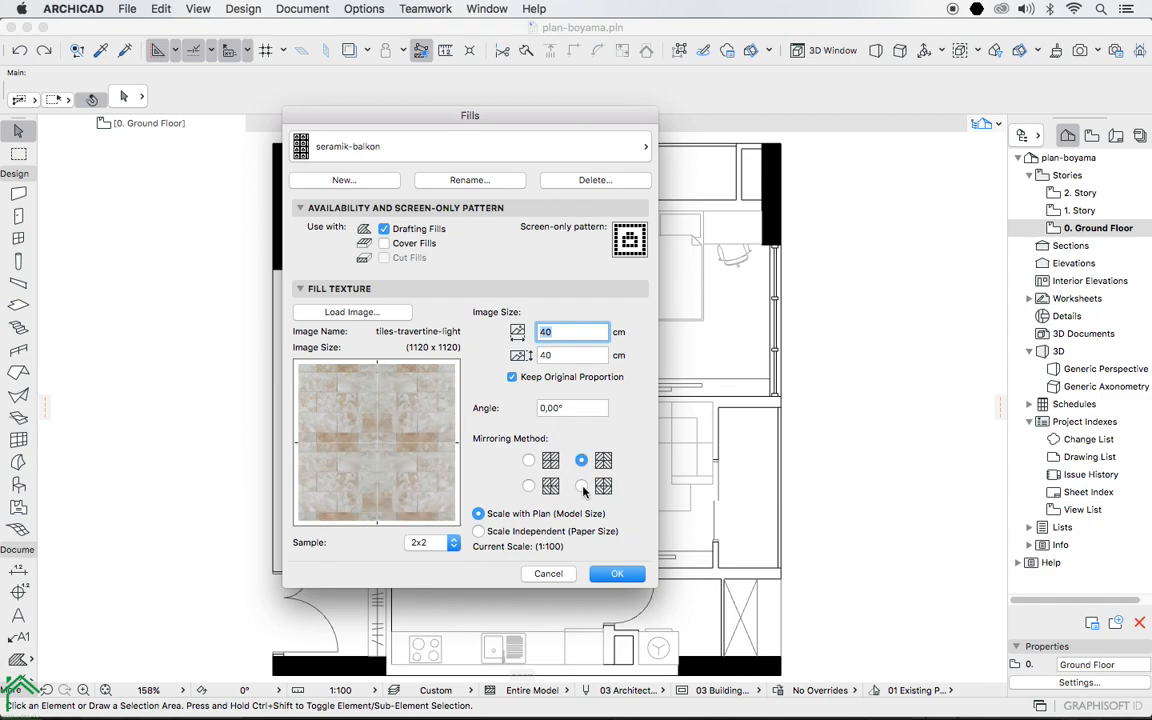
click(581, 486)
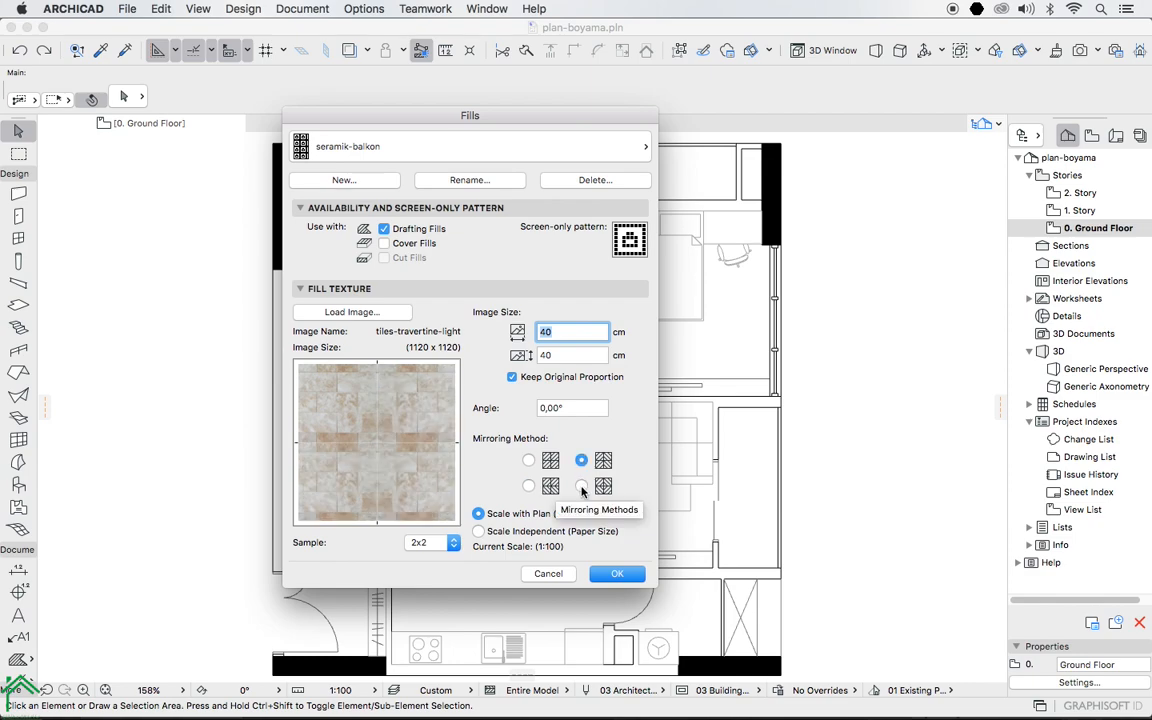
click(529, 486)
click(581, 460)
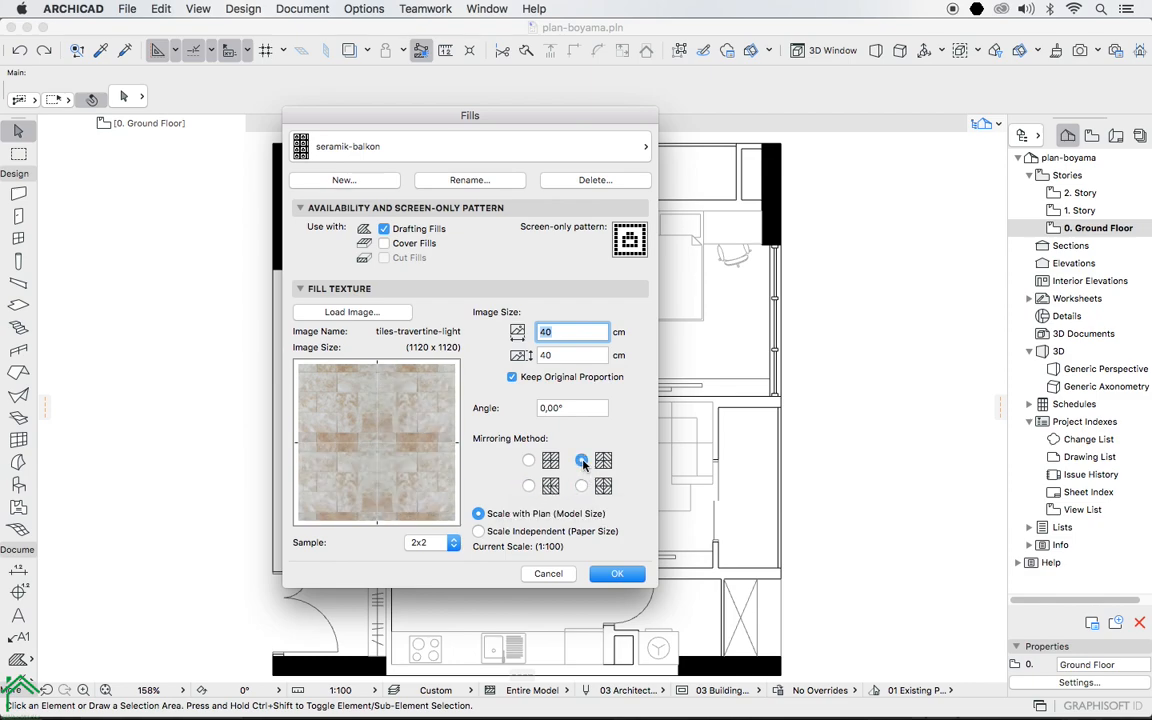
click(550, 357)
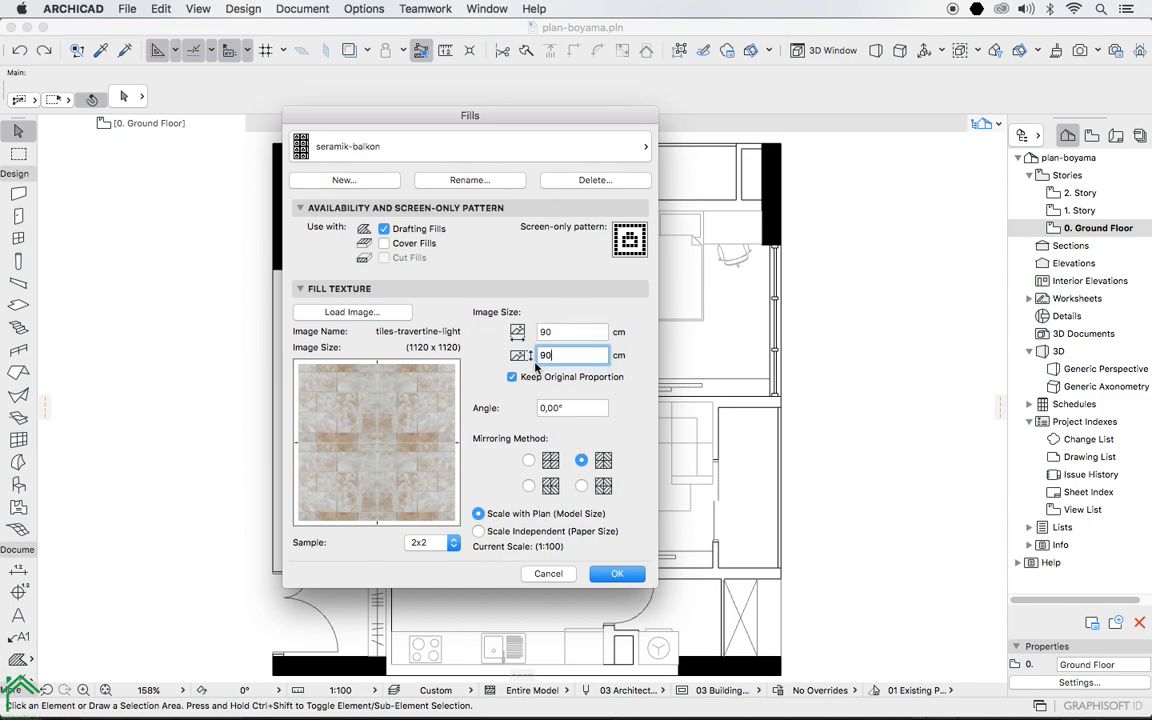
click(612, 574)
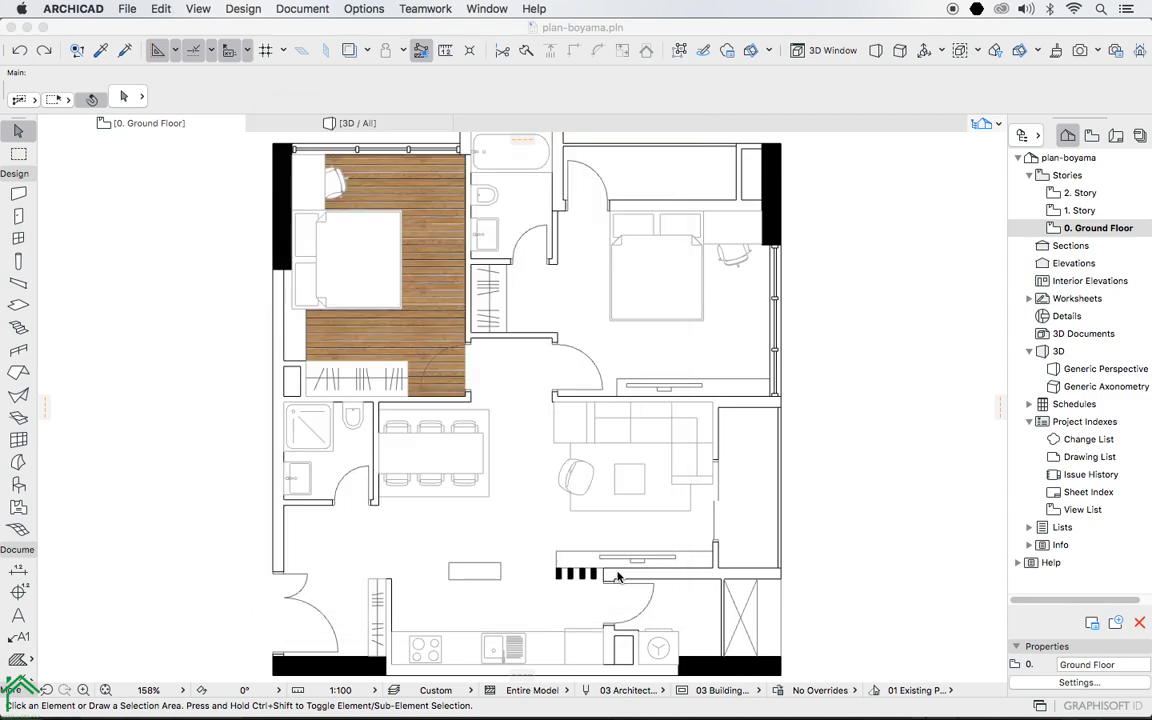
Cover the balcony beside the living room with a rectangular fill using the seramik-balkon pattern.
click(18, 659)
click(553, 99)
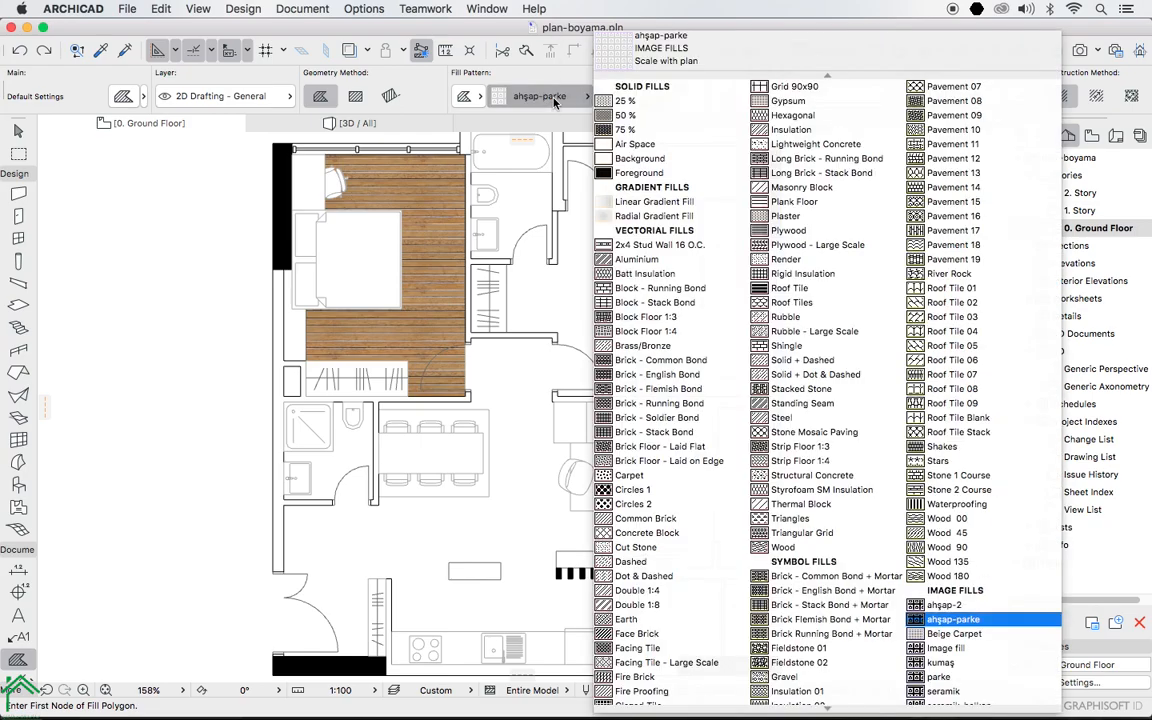
scroll(960, 470, down, 4)
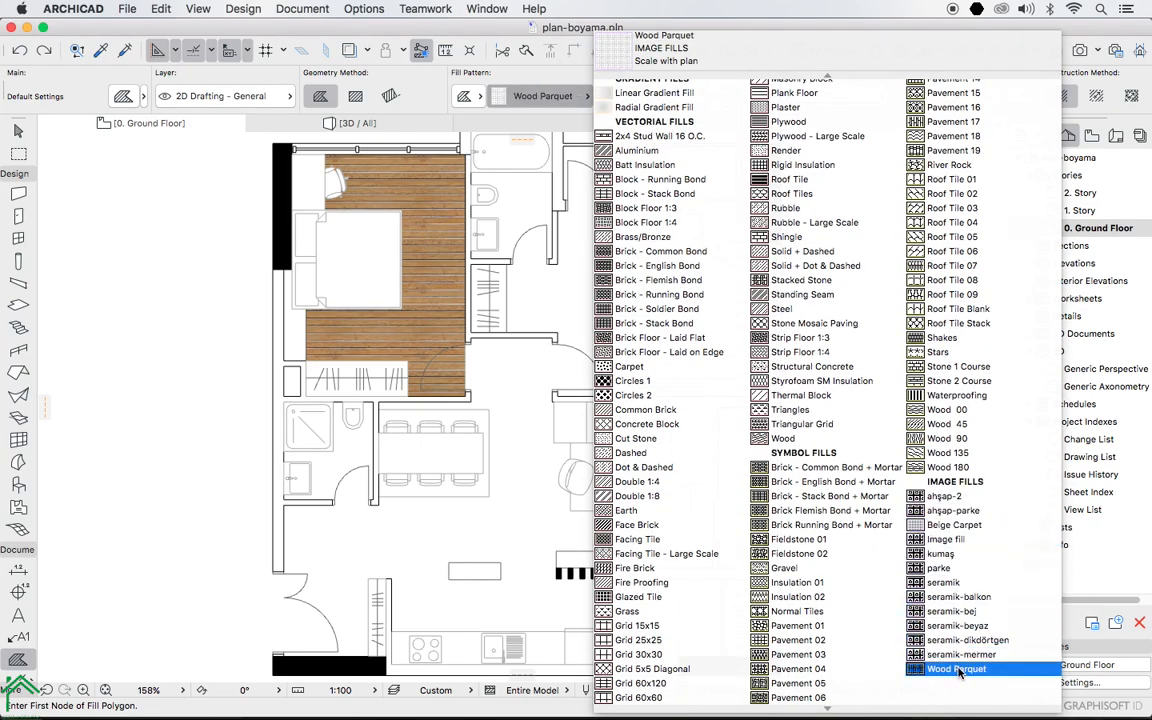
click(957, 597)
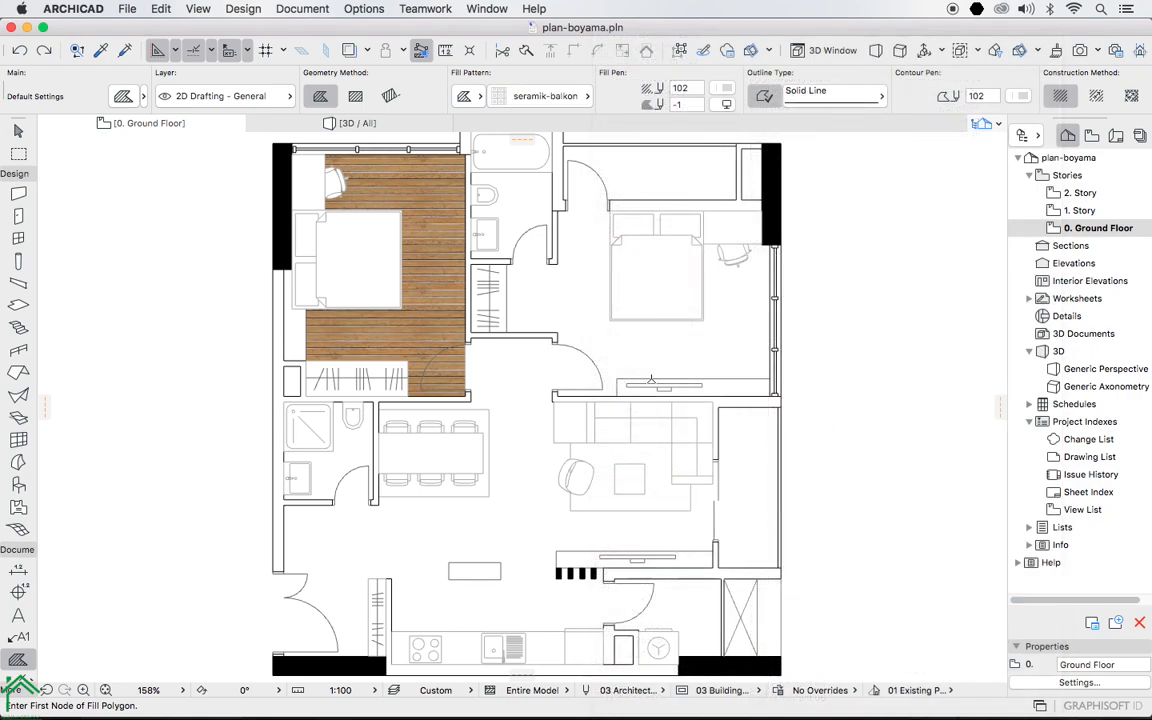
drag(708, 430, 575, 300)
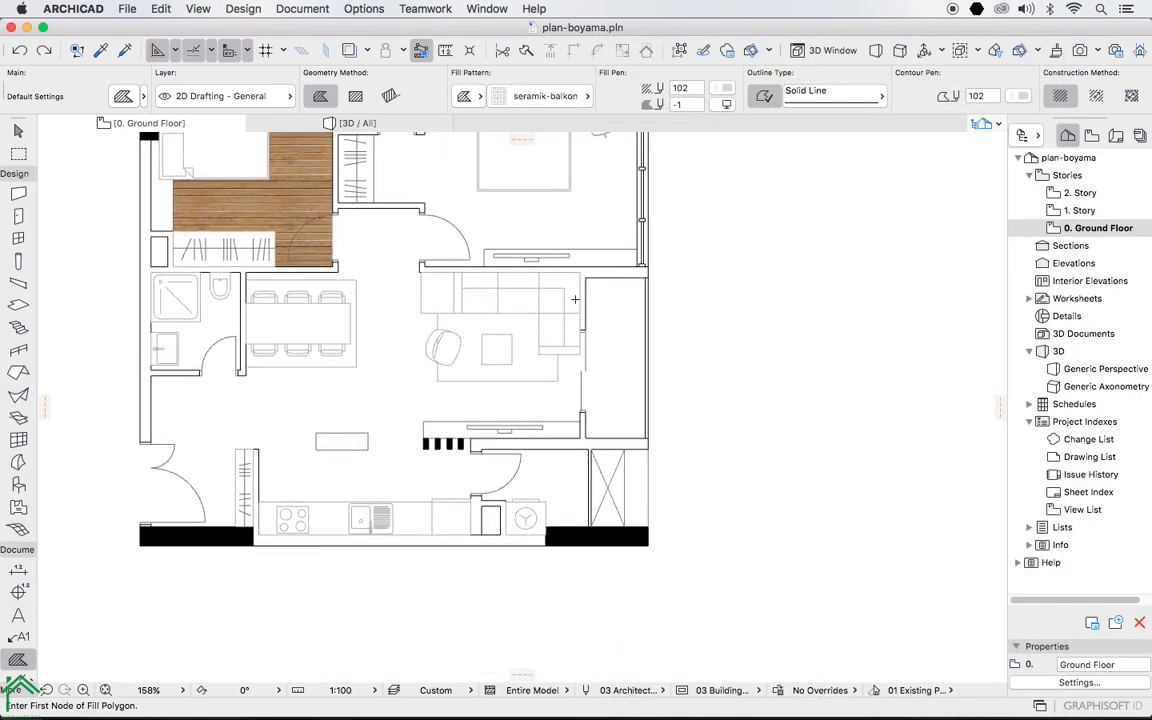
scroll(578, 292, up, 2)
click(356, 96)
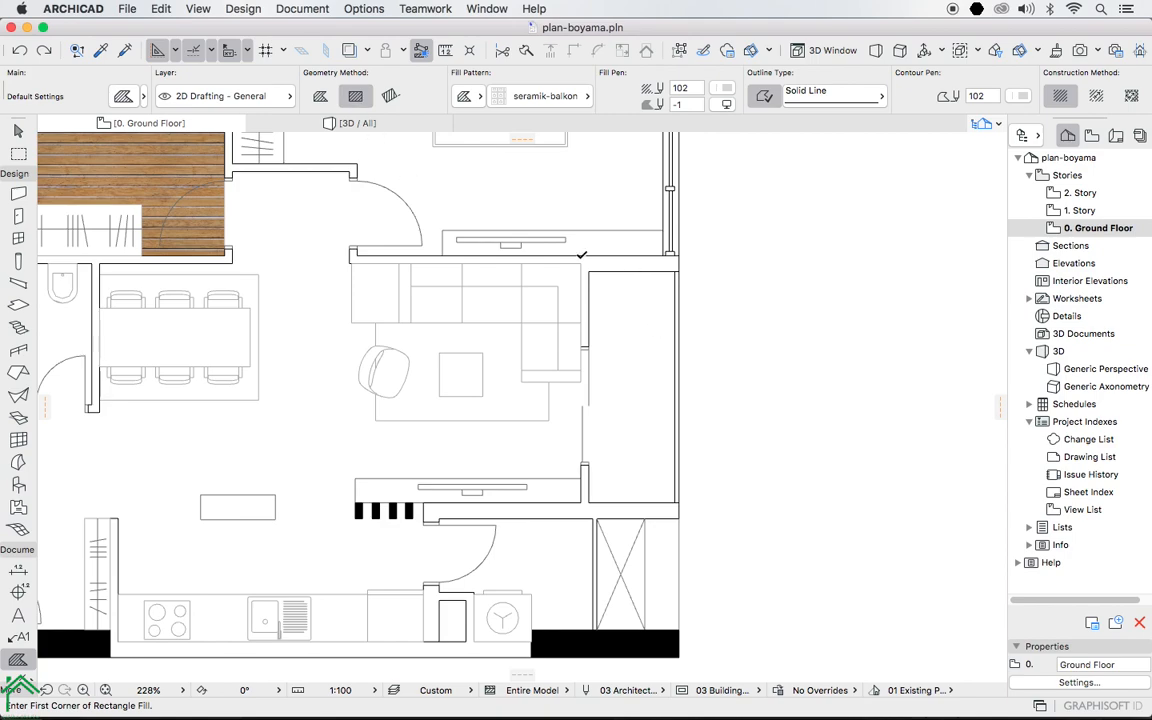
click(590, 270)
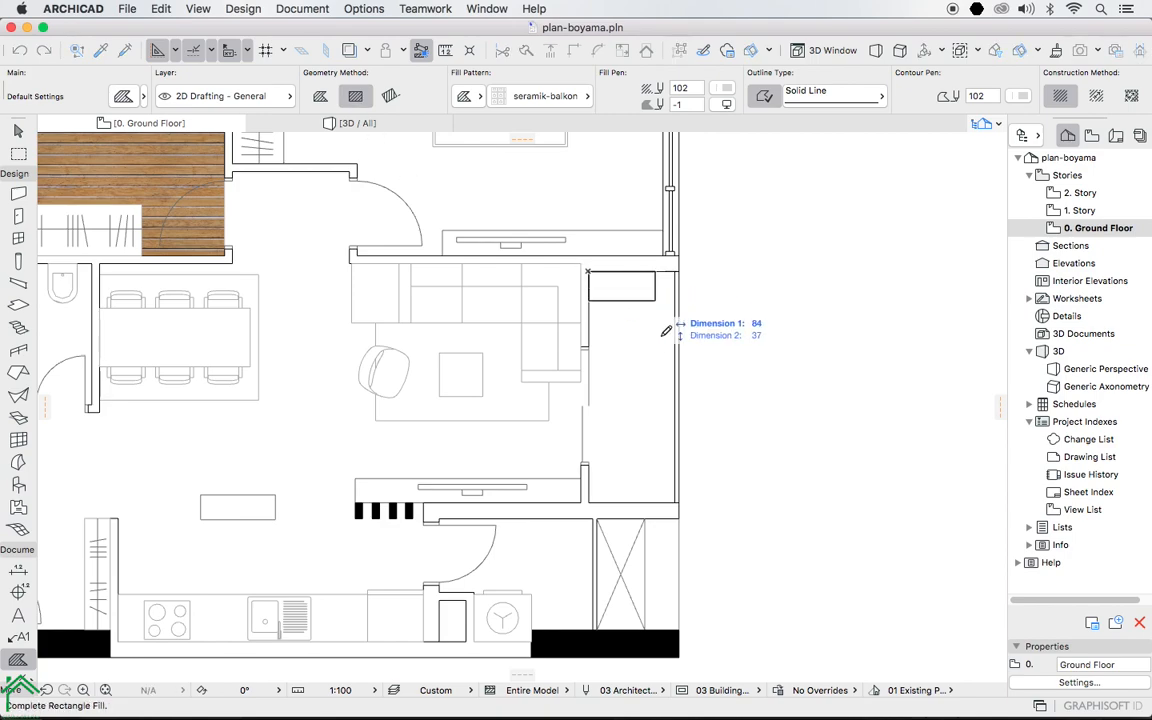
click(679, 497)
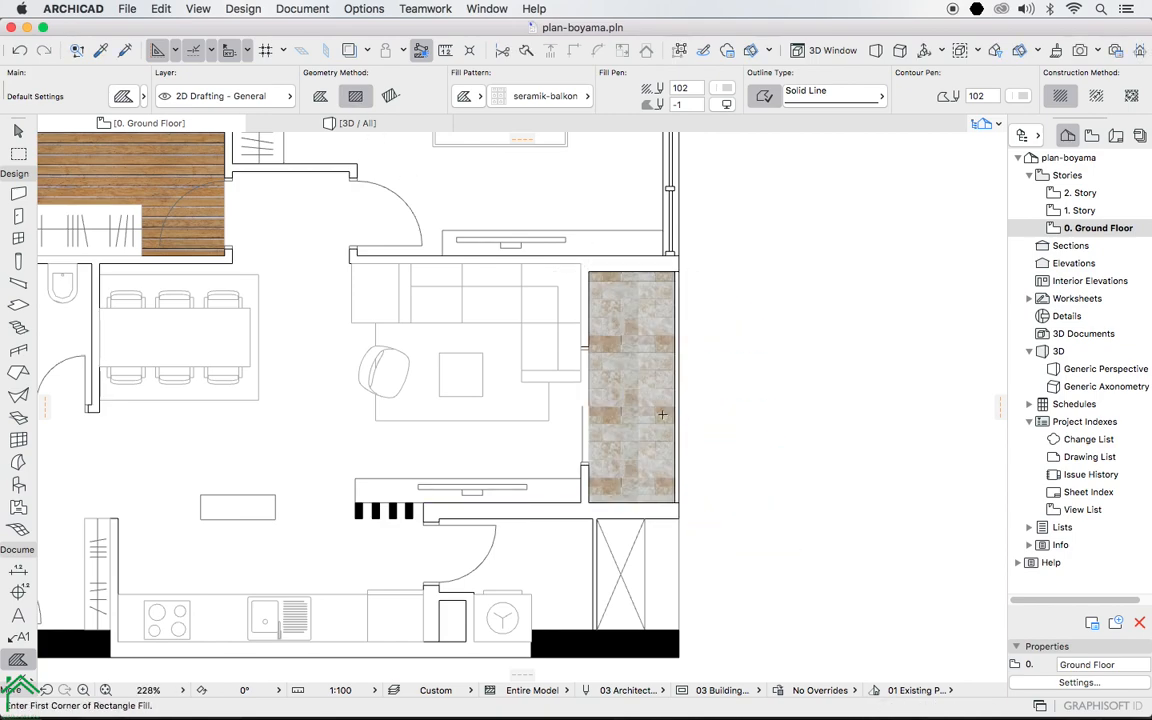
Draw a second rectangular seramik-balkon fill over the balcony above the double bedroom with the desk.
scroll(660, 413, down, 5)
scroll(625, 262, up, 2)
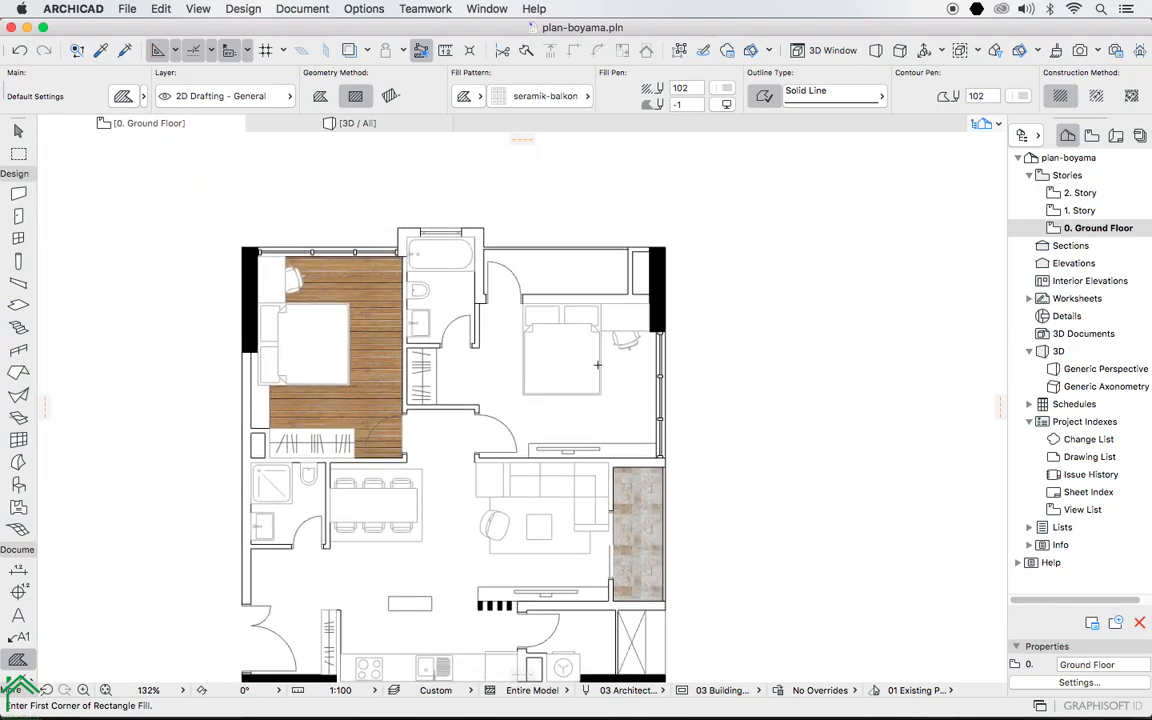
scroll(625, 262, up, 3)
click(630, 240)
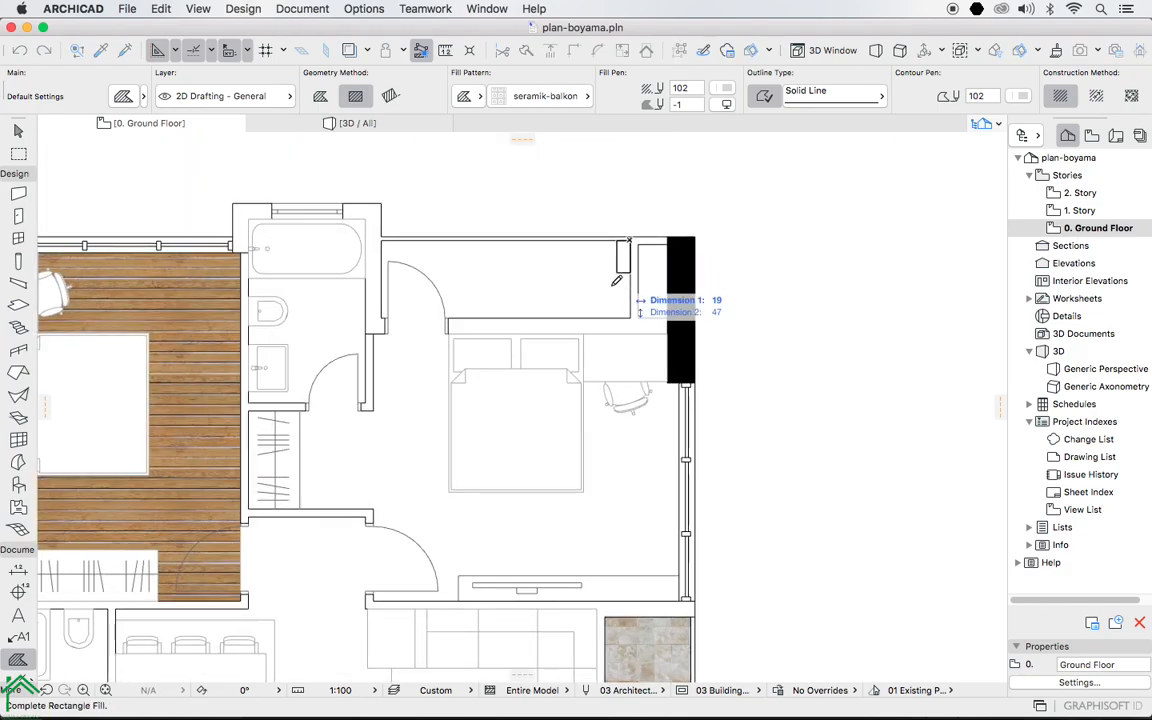
click(382, 318)
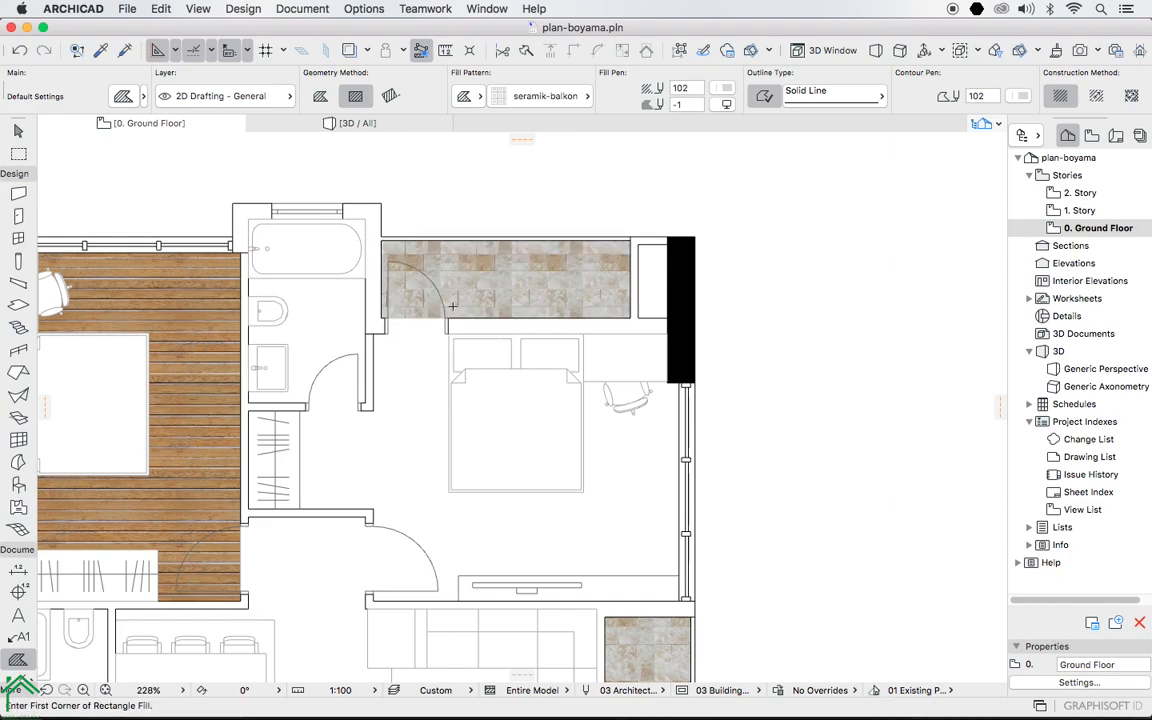
Hide the 2D Drafting - General layer and show the *tarama-jpg layer on the floor plan.
scroll(559, 308, down, 3)
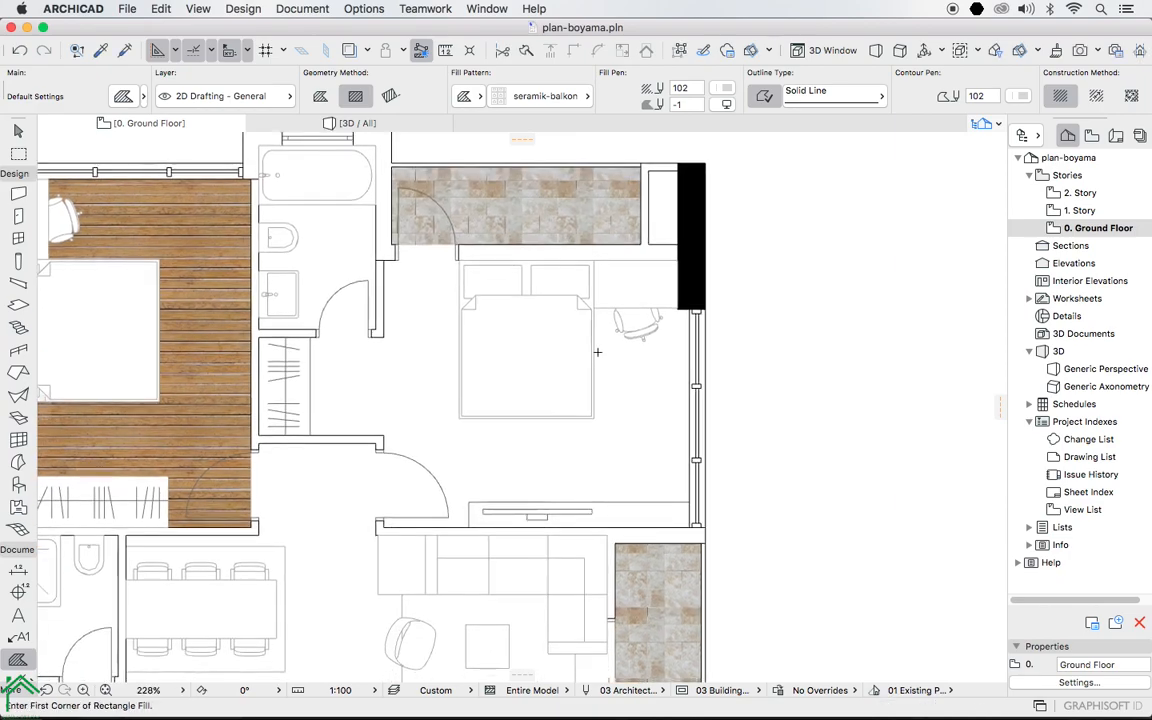
scroll(641, 598, down, 2)
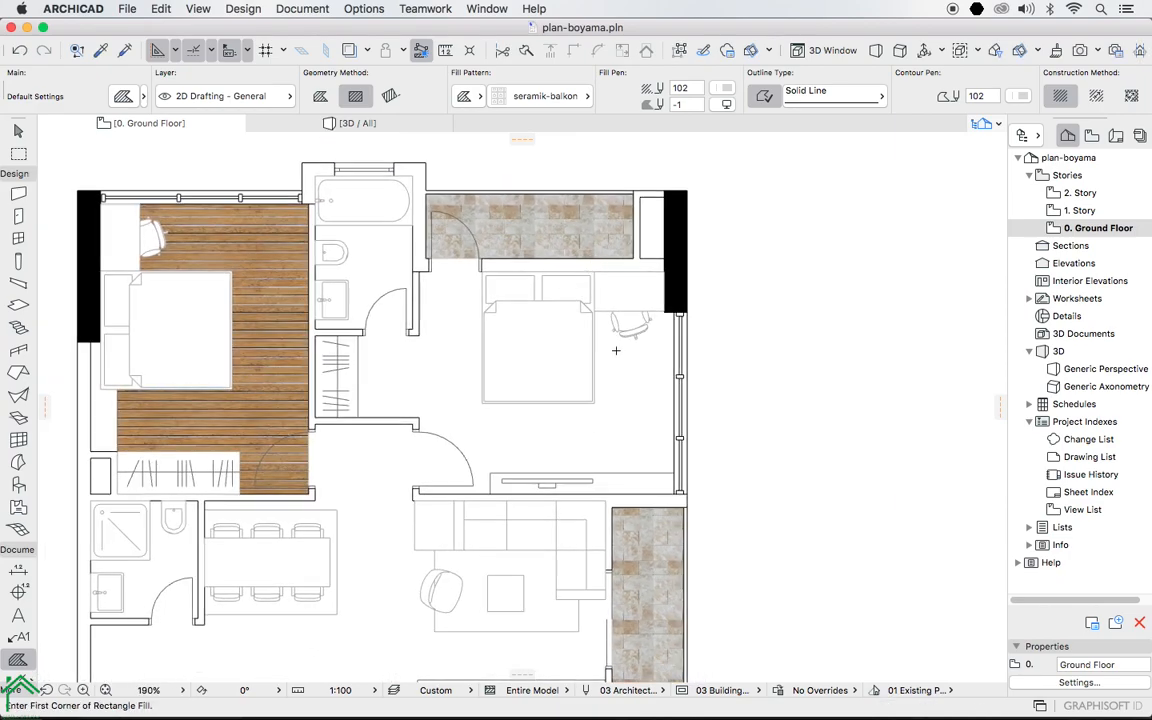
scroll(547, 363, down, 3)
scroll(604, 261, down, 2)
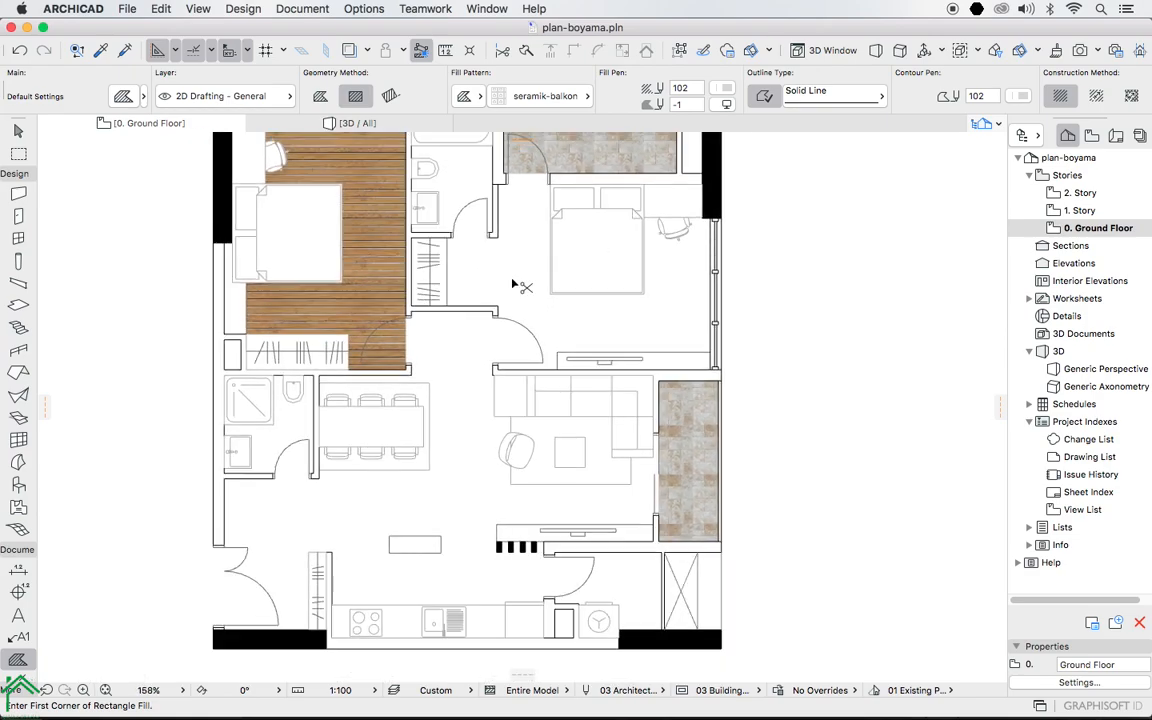
key(super+l)
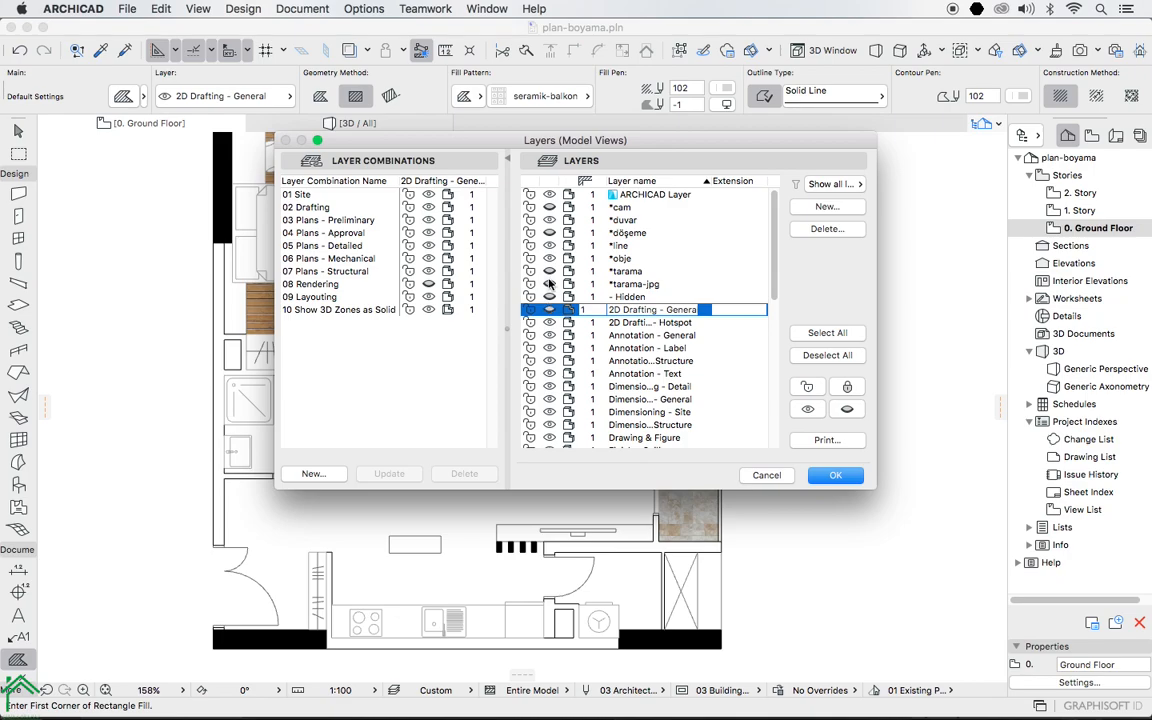
click(550, 285)
click(835, 475)
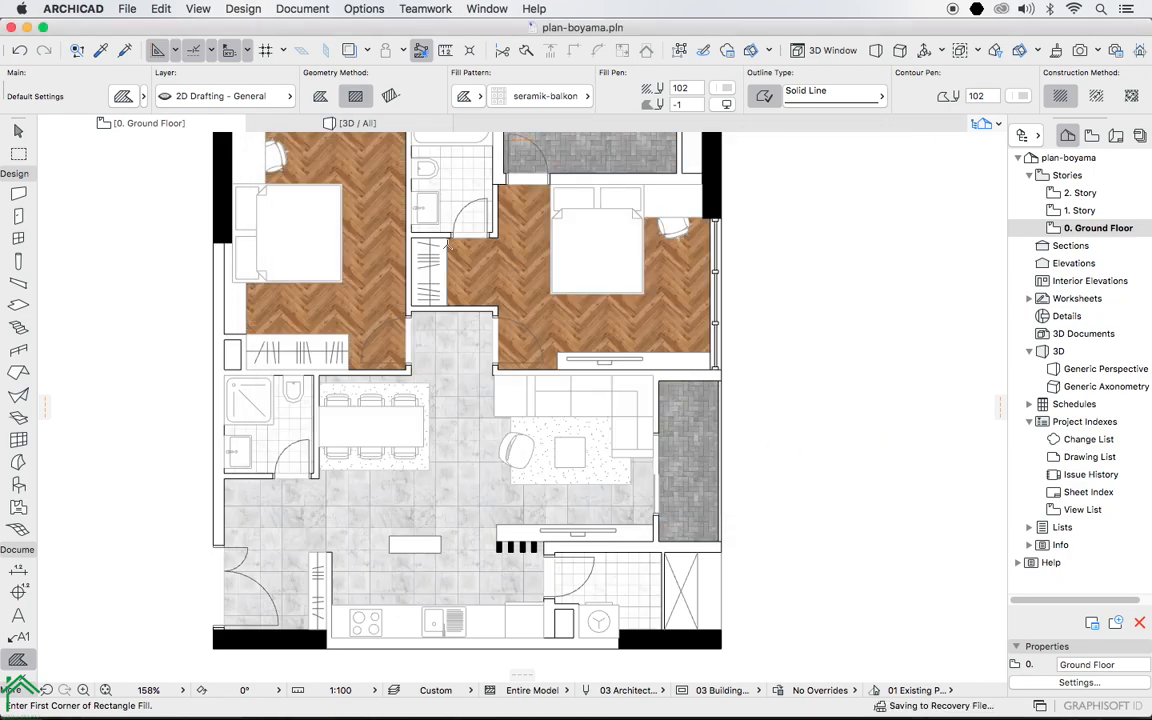
scroll(519, 310, down, 2)
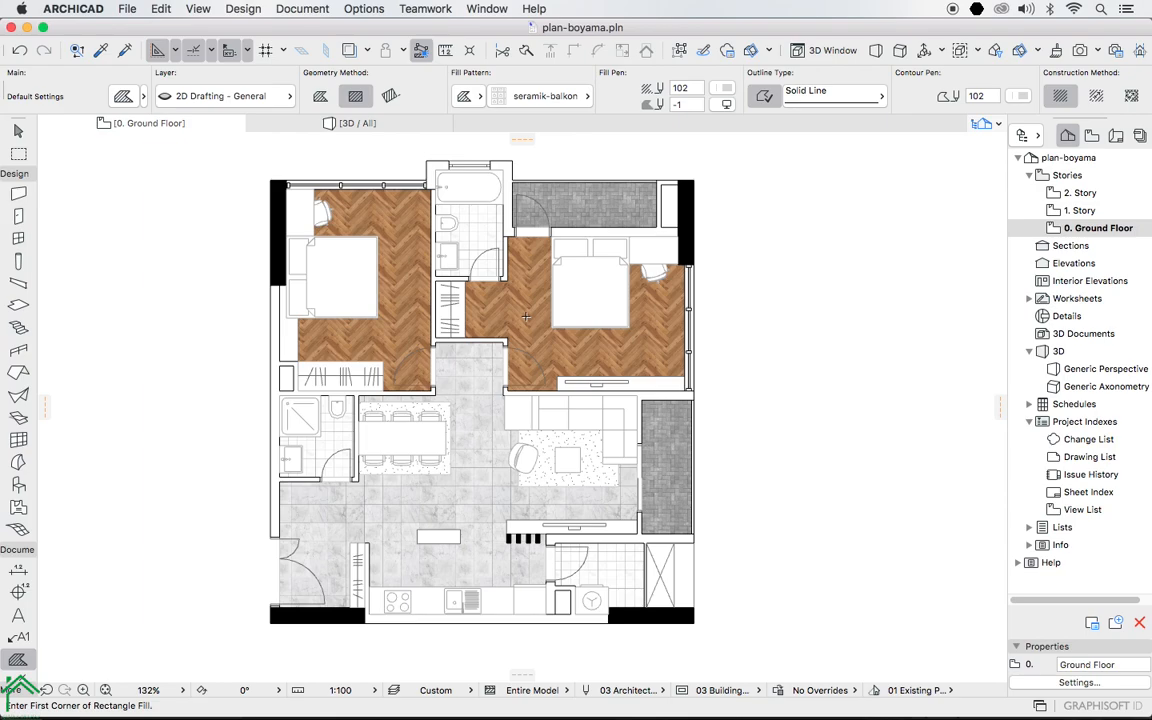
drag(496, 376, 502, 350)
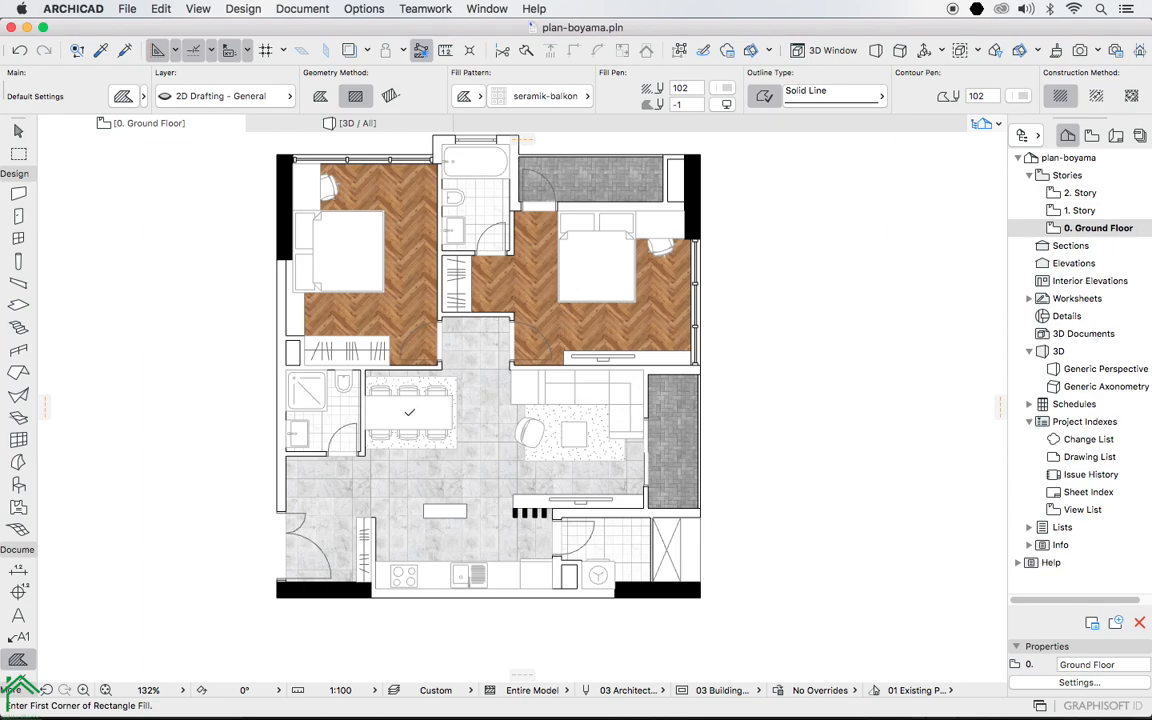
Try the ahşap-2 image fill as the 2D representation fill type of the dining table.
key(Escape)
click(391, 410)
click(124, 95)
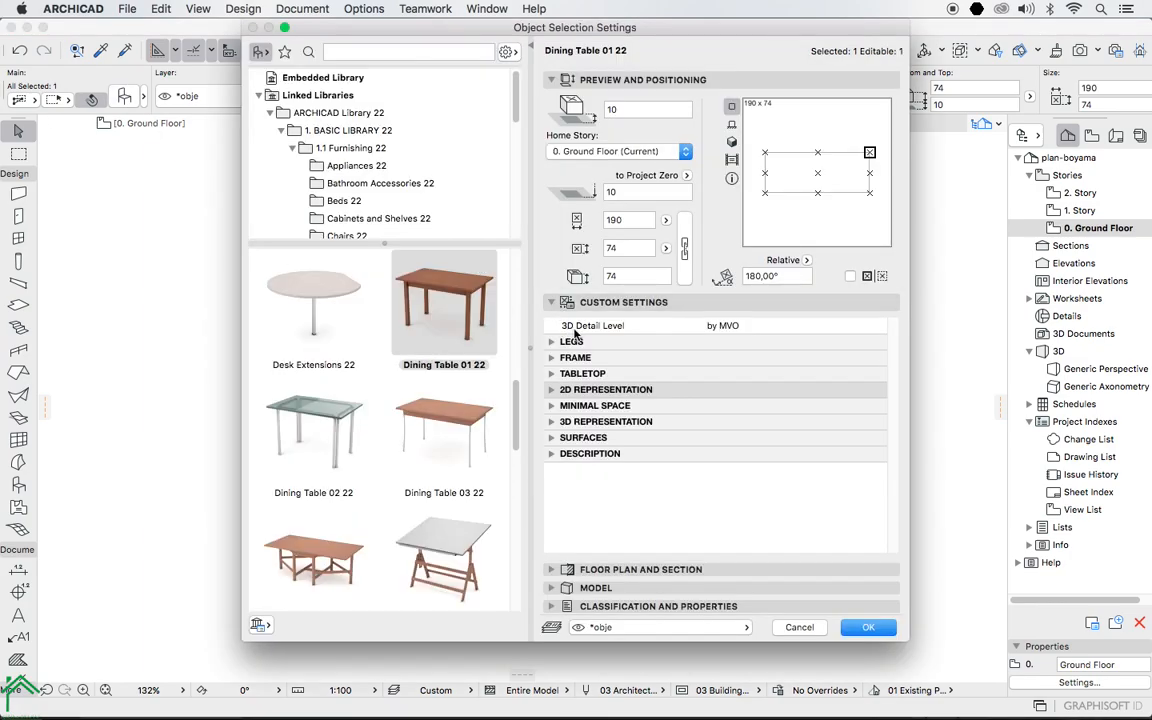
click(551, 389)
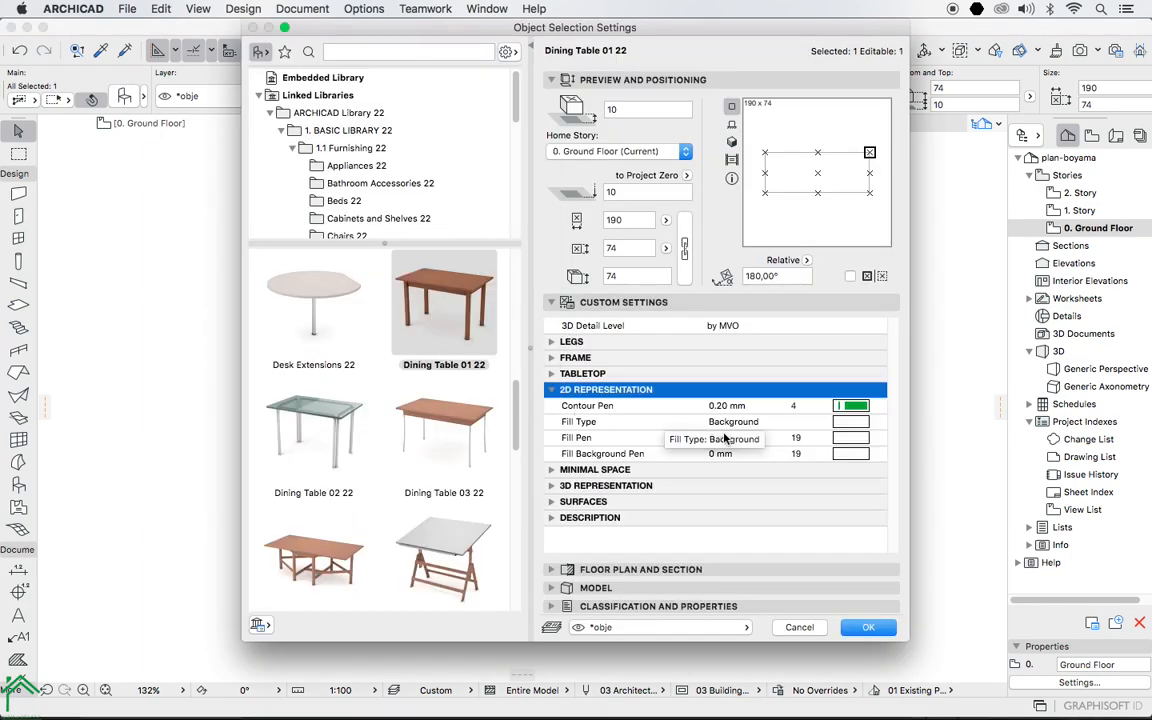
click(879, 421)
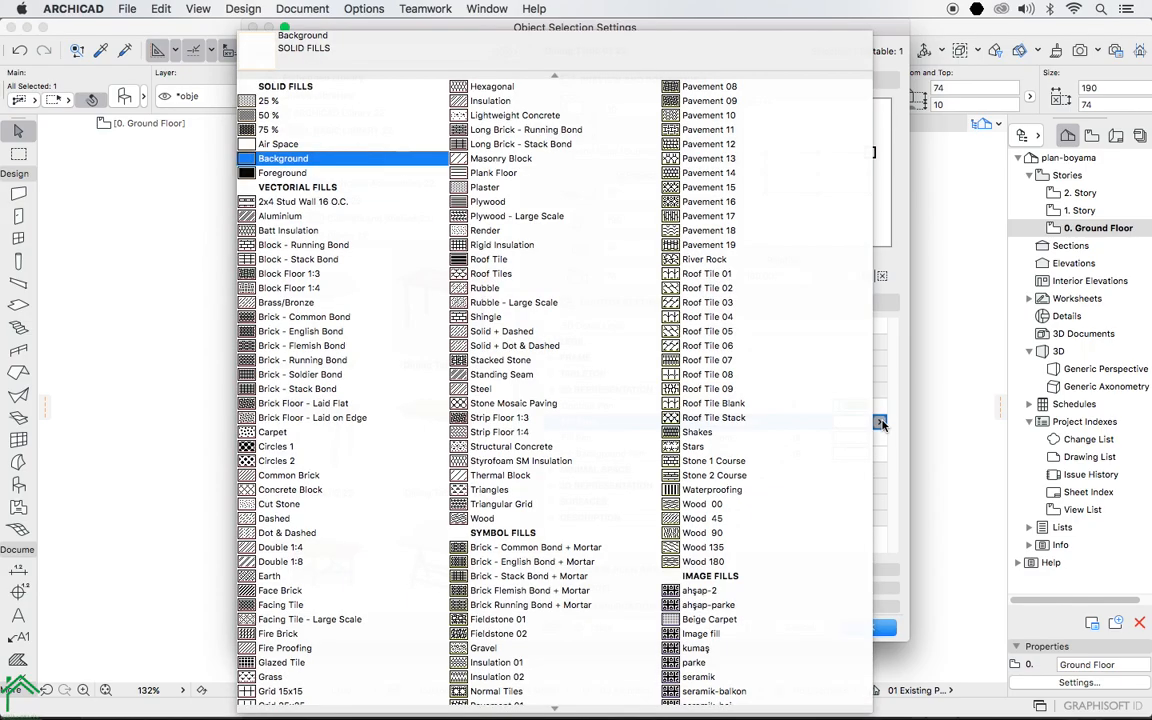
scroll(830, 560, down, 1)
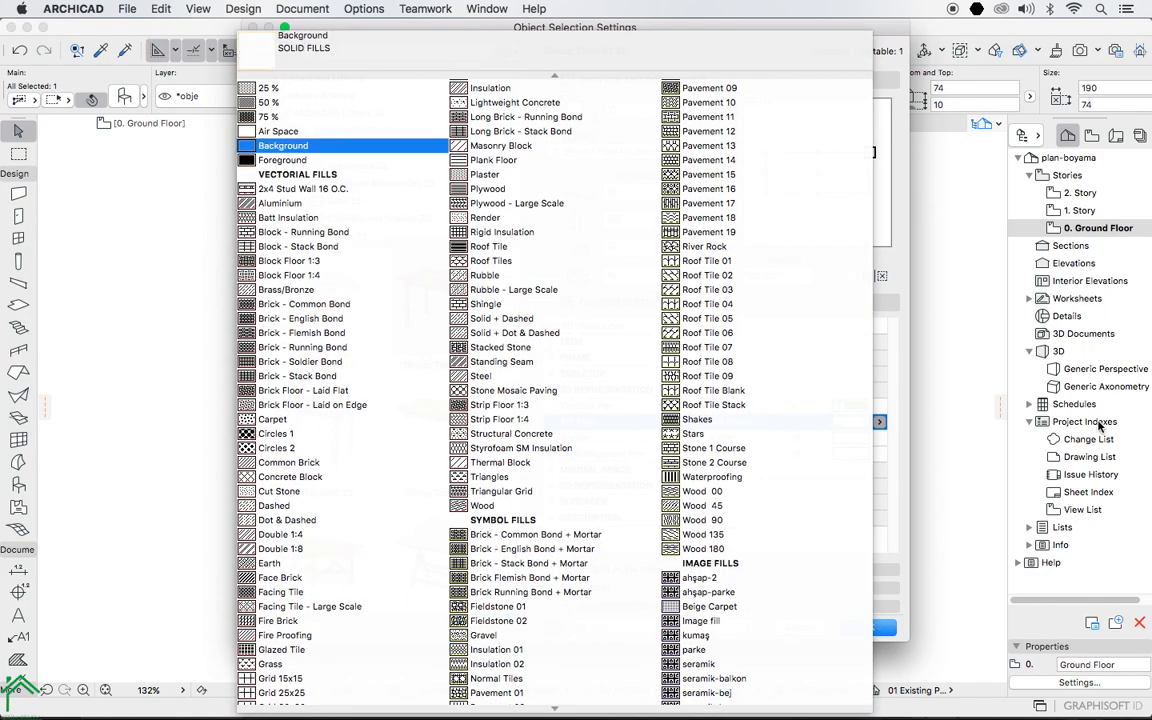
click(829, 578)
click(869, 626)
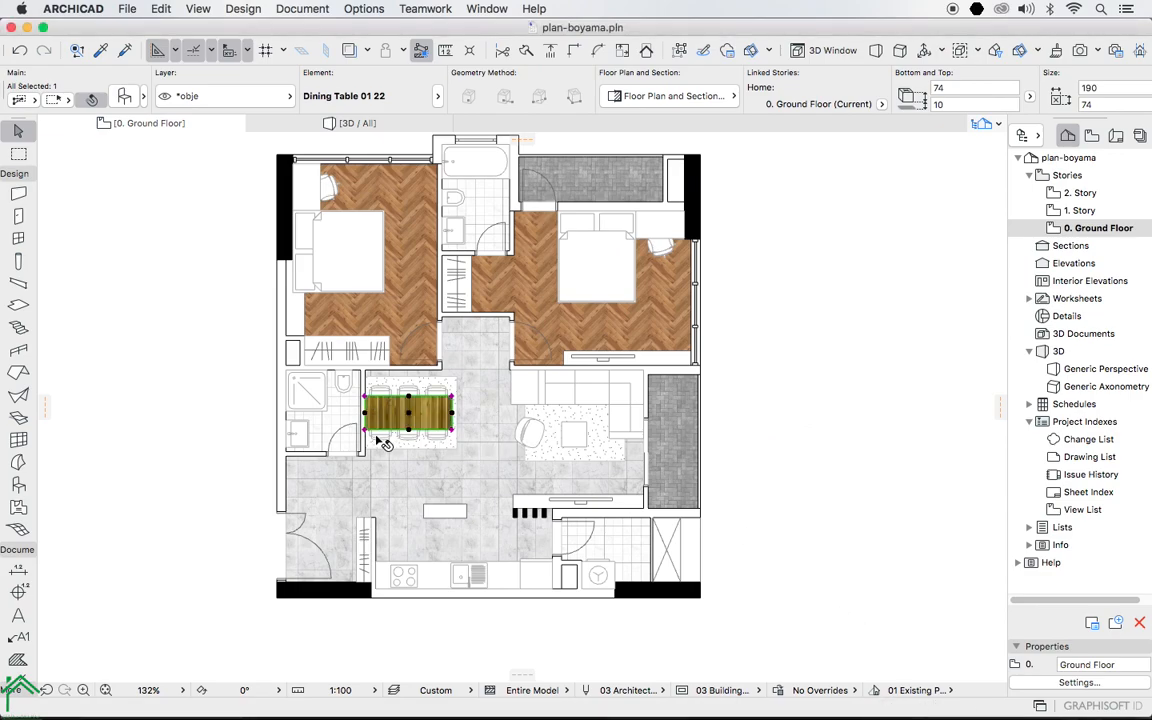
key(Escape)
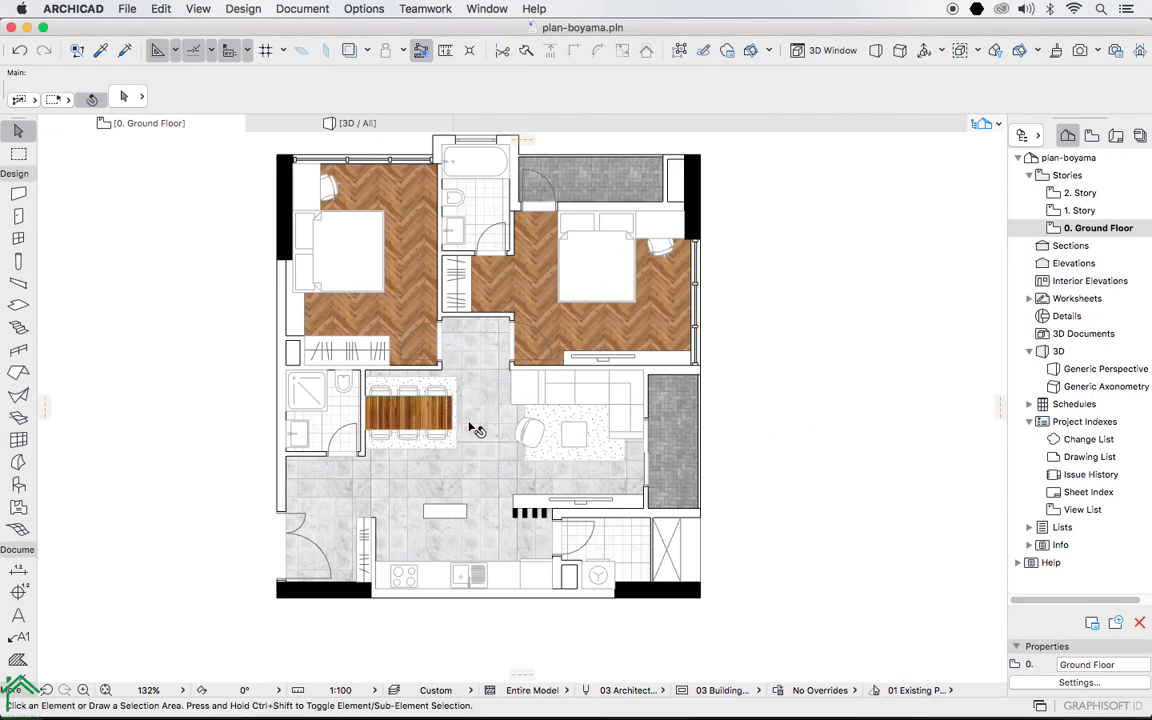
Undo the fill type change on the dining table and leave it deselected.
click(440, 428)
key(super+z)
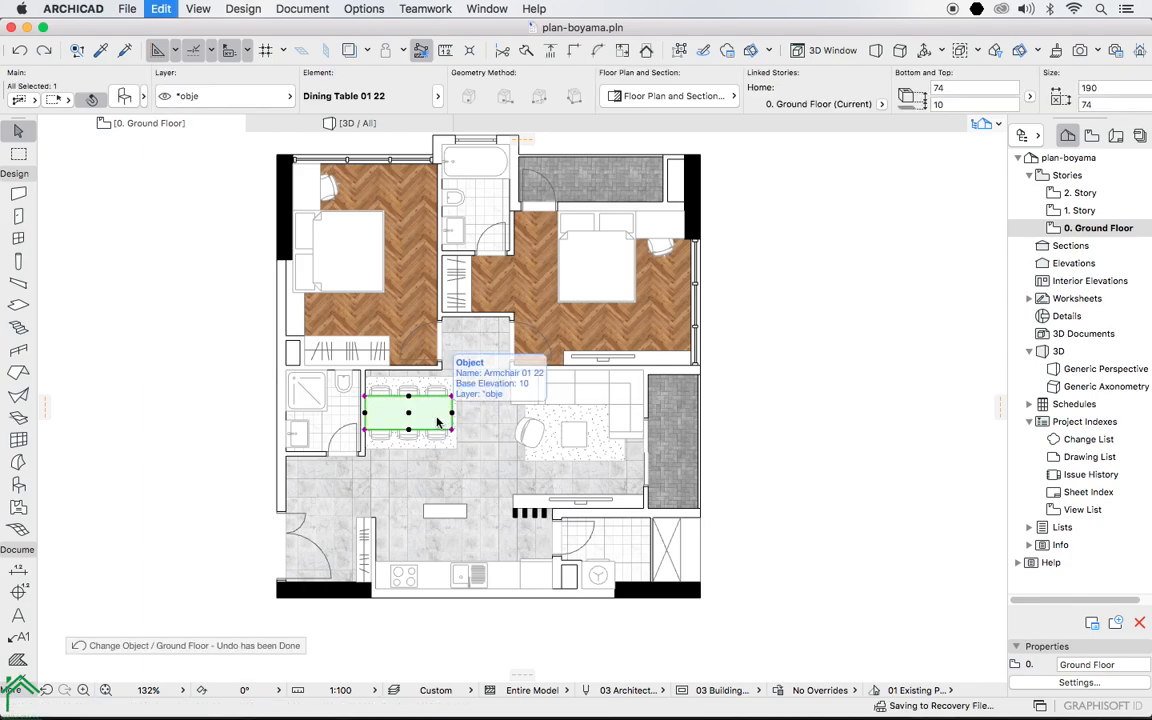
key(super+z)
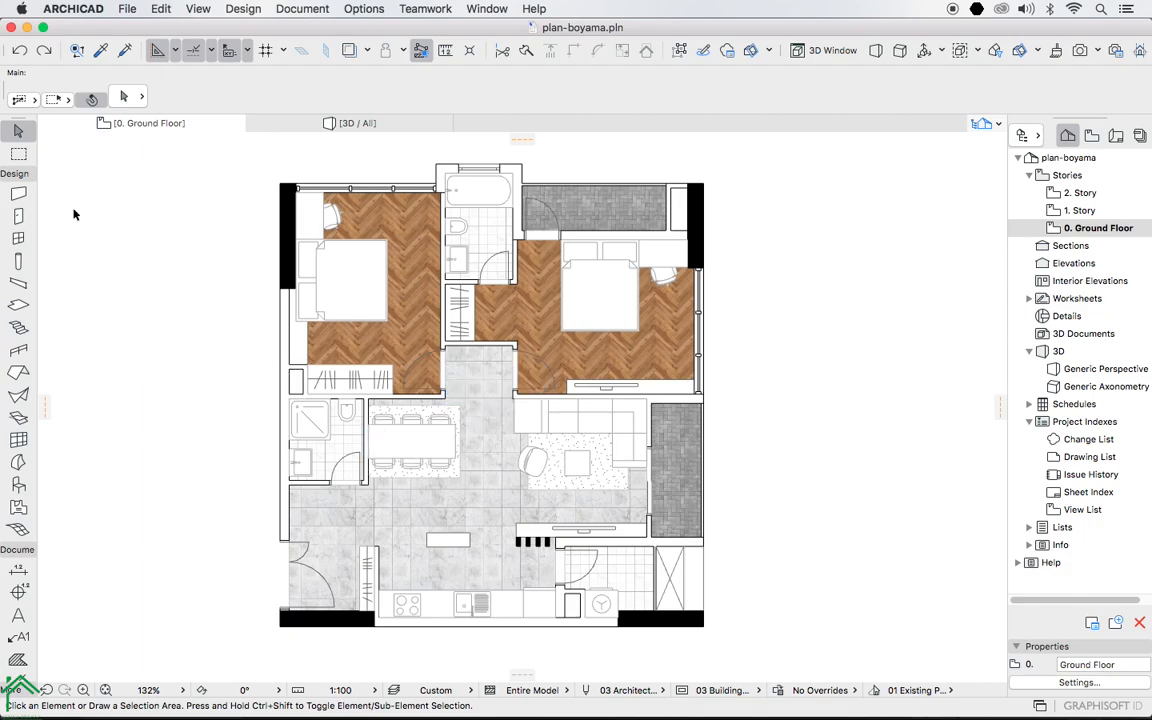
Select all walls of the ground floor plan and set their building material to Fire Proofing.
click(18, 195)
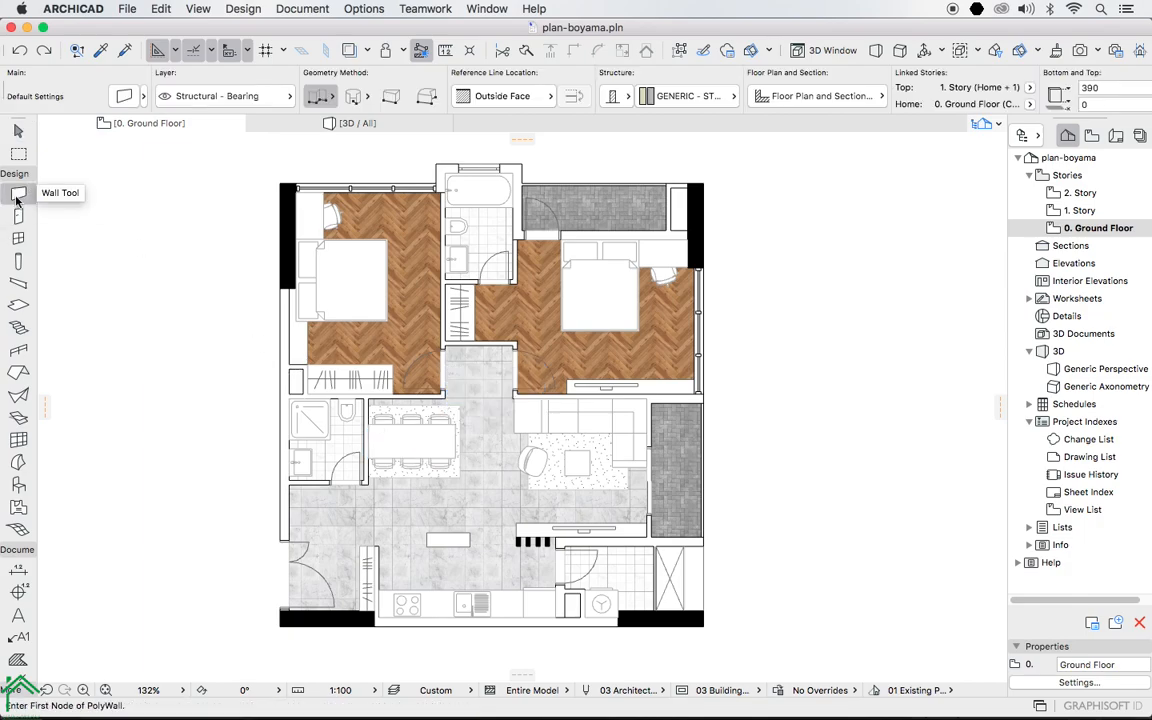
key(super+a)
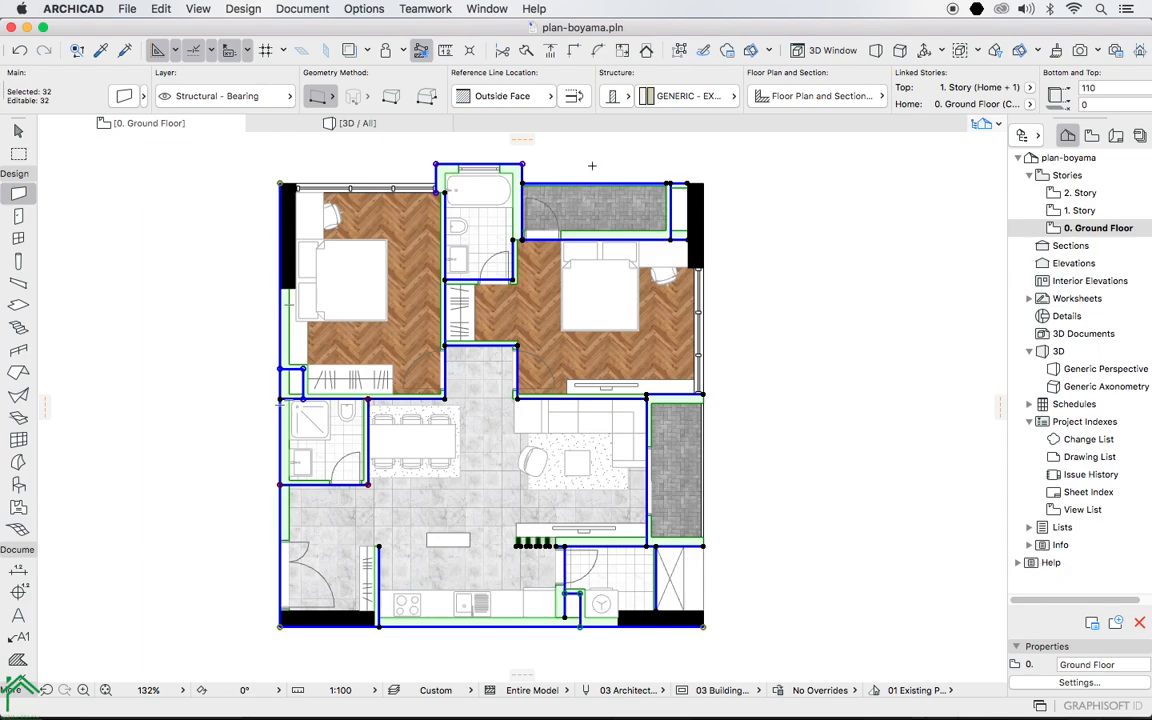
click(123, 94)
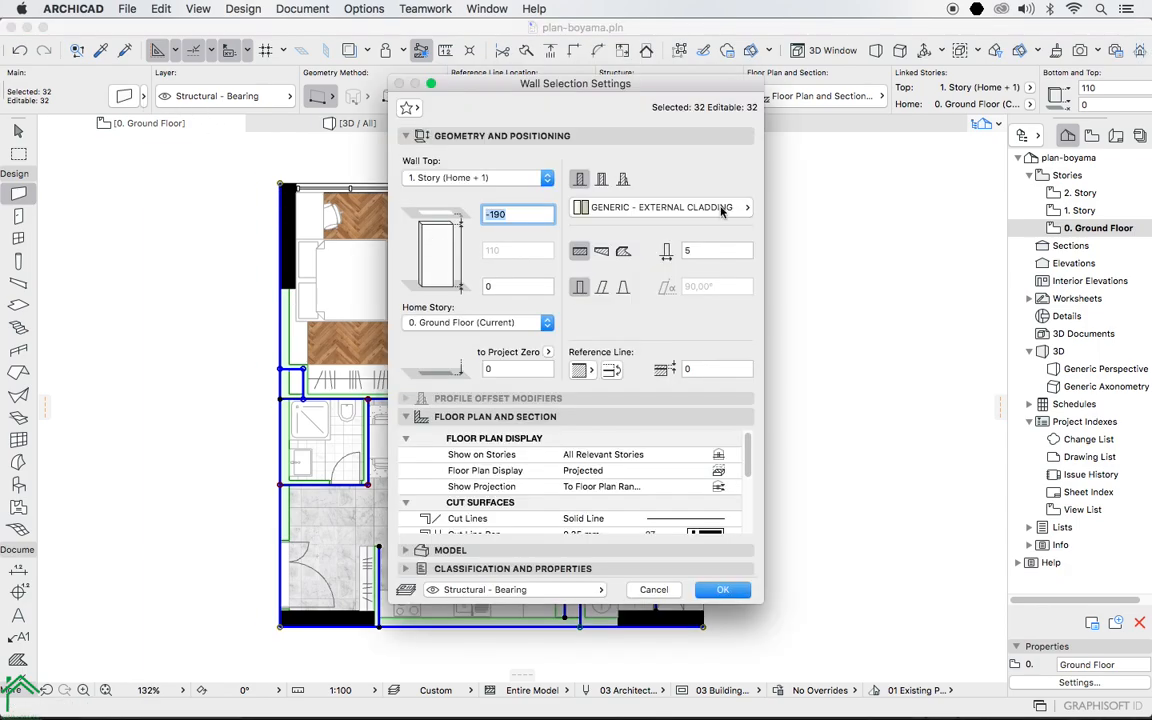
click(650, 207)
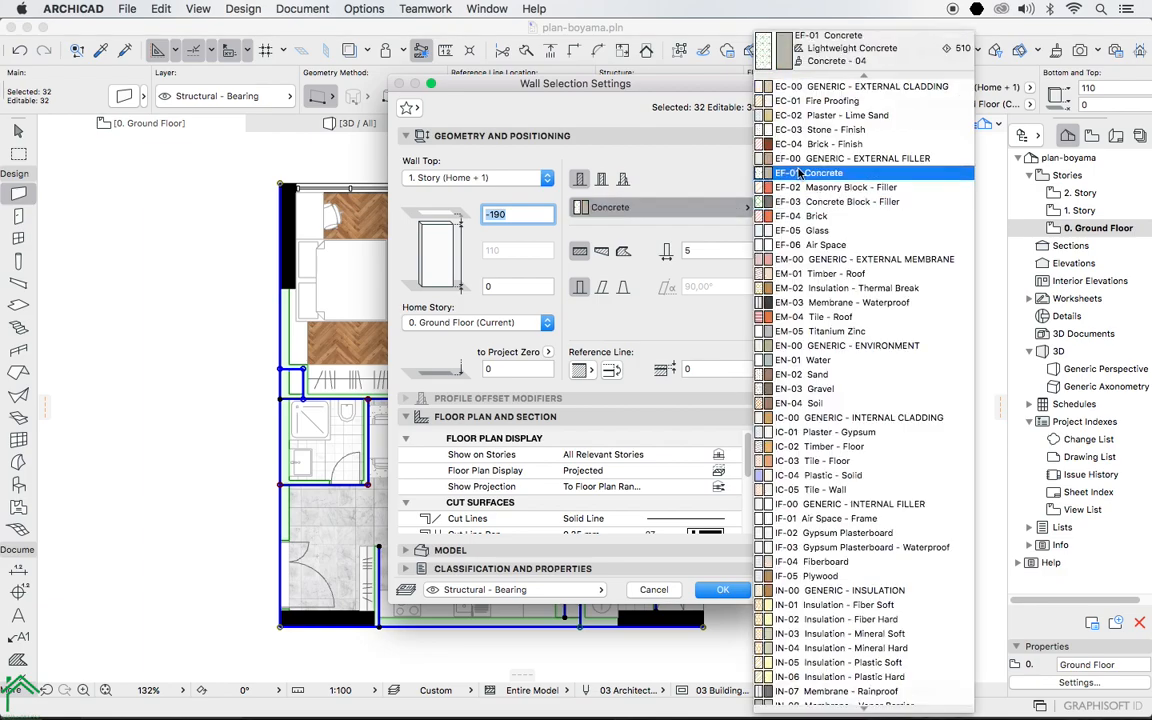
click(813, 103)
Set the selected walls' cut fill foreground pen to 41 and cut fill background pen to 52.
scroll(574, 443, down, 3)
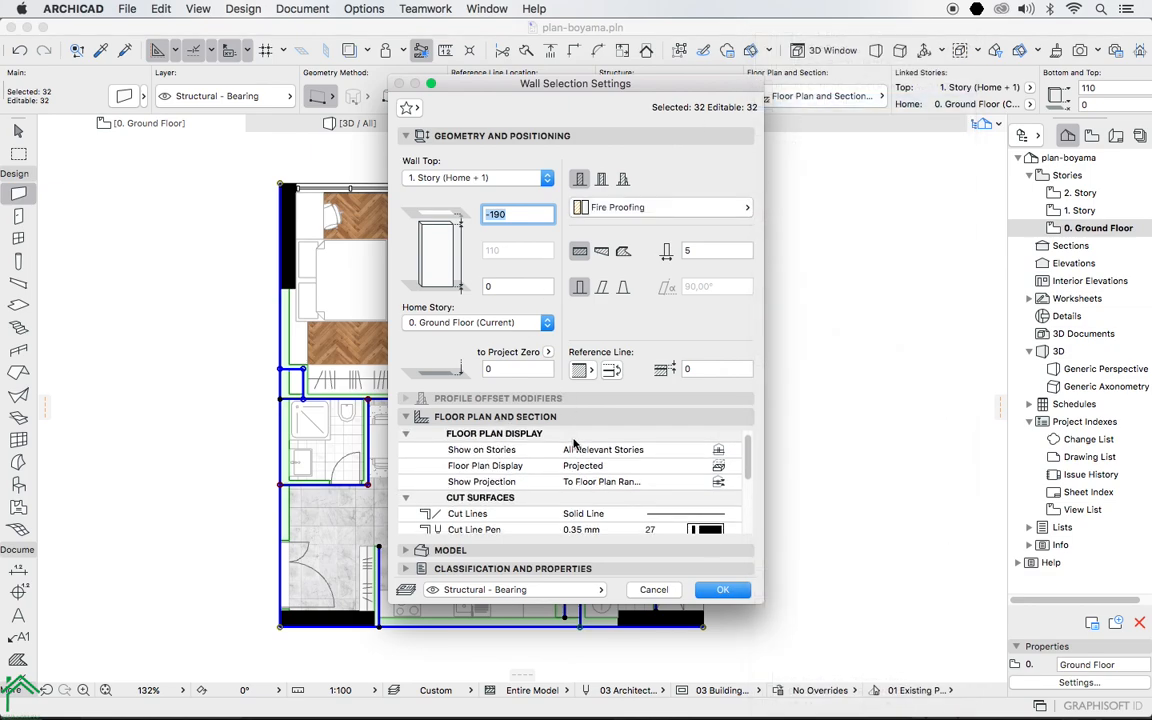
scroll(573, 443, down, 1)
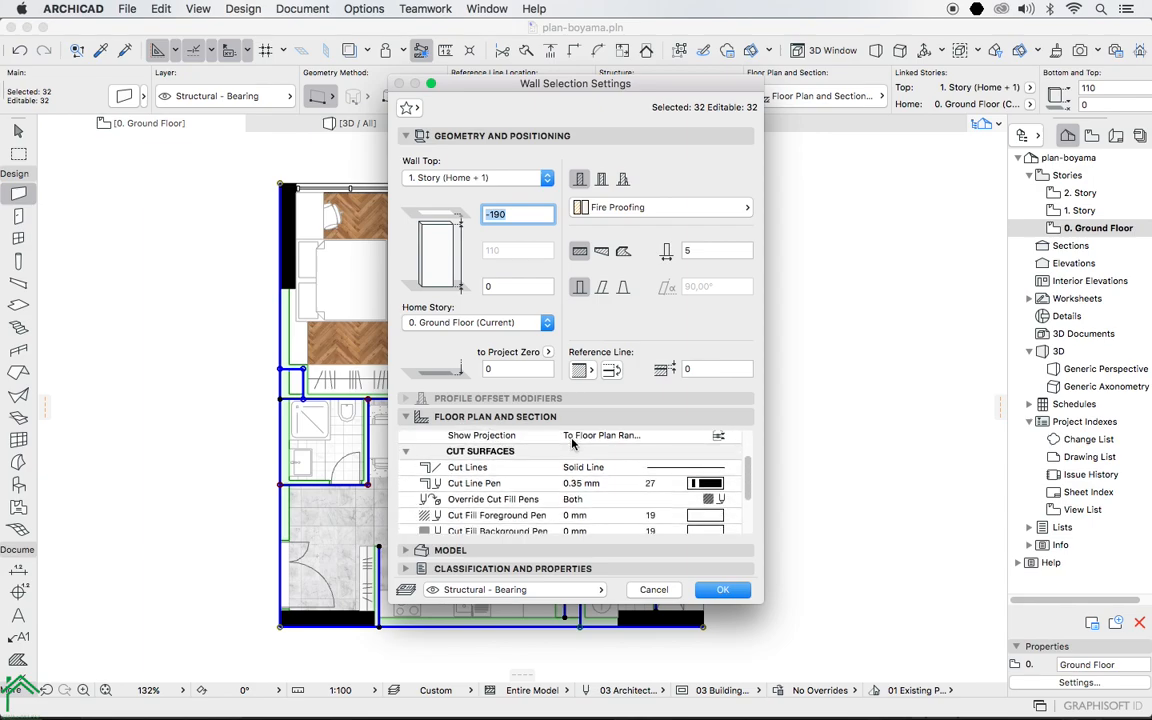
scroll(573, 443, down, 3)
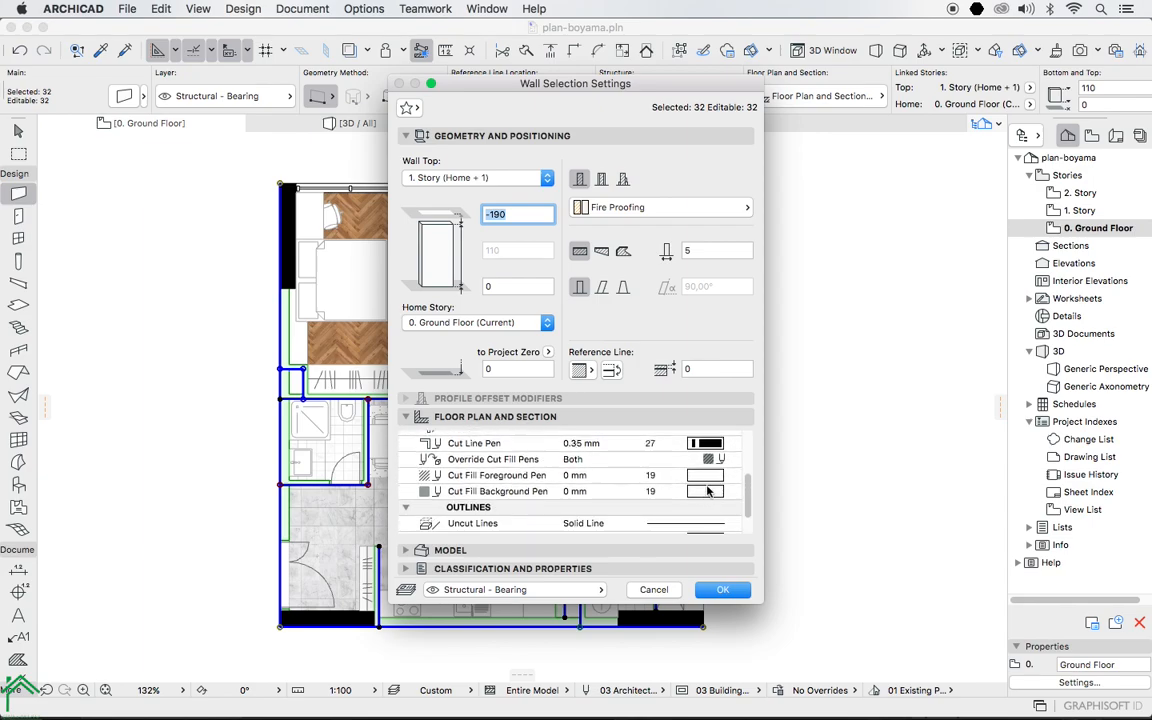
click(735, 476)
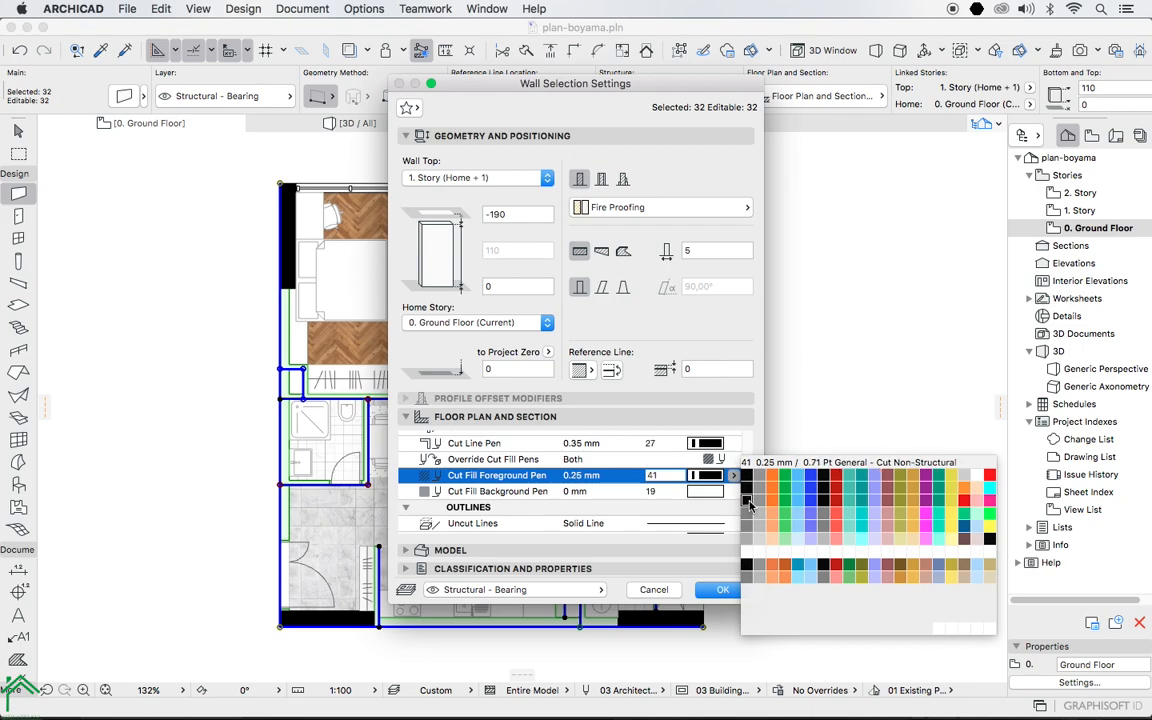
click(746, 507)
click(735, 492)
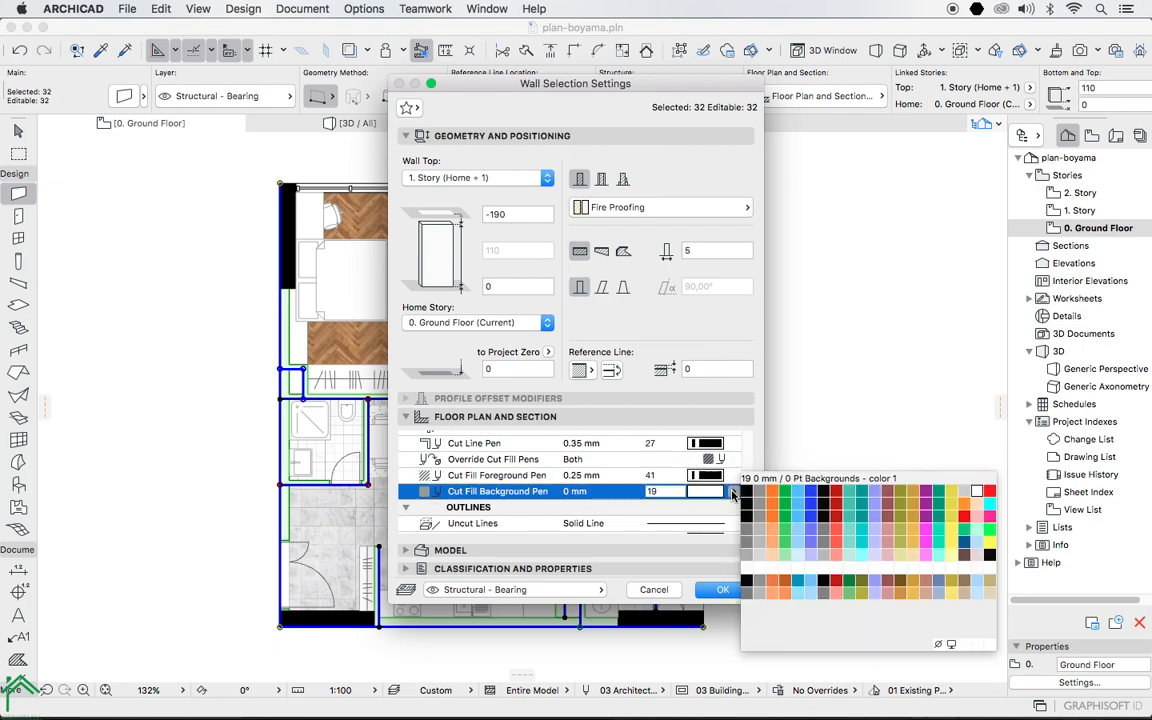
click(887, 518)
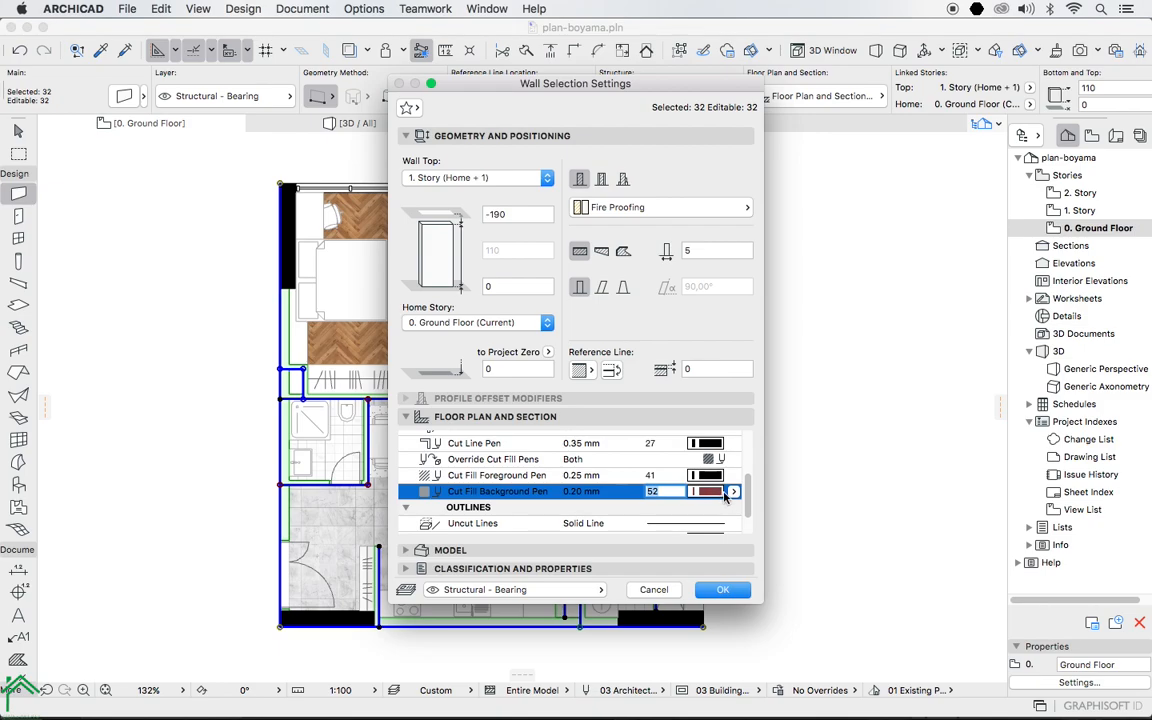
Apply the new cut fill settings to the selected walls and clear the selection.
click(723, 590)
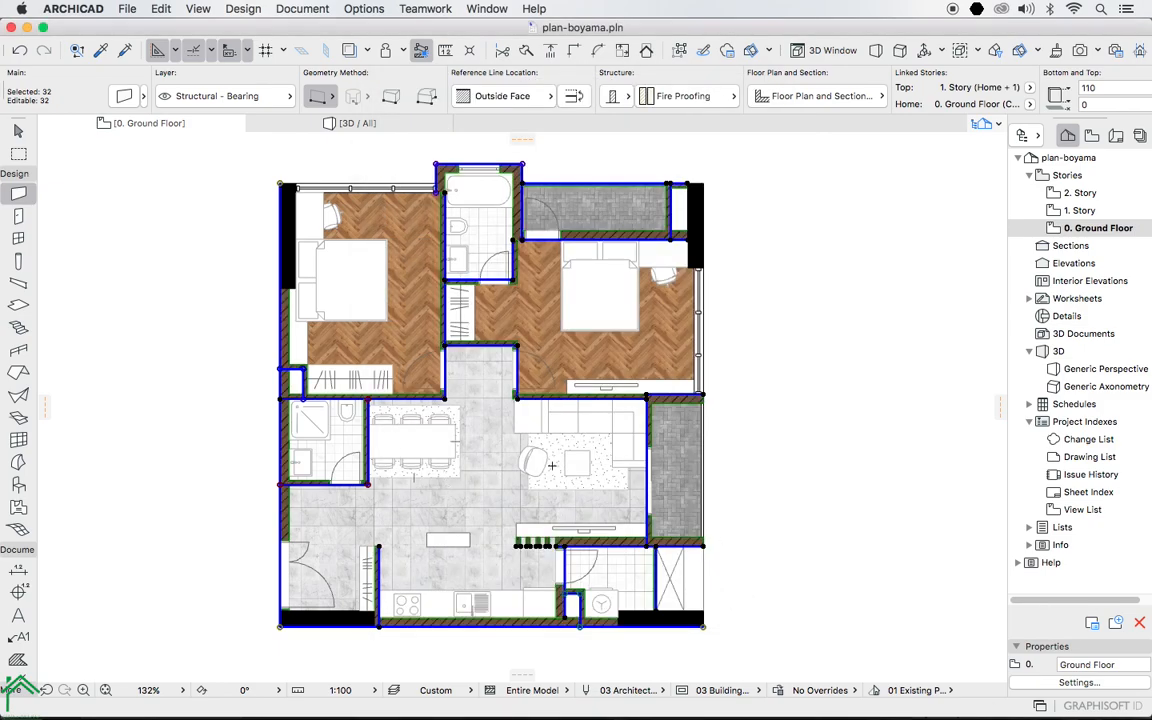
key(Escape)
drag(392, 372, 357, 376)
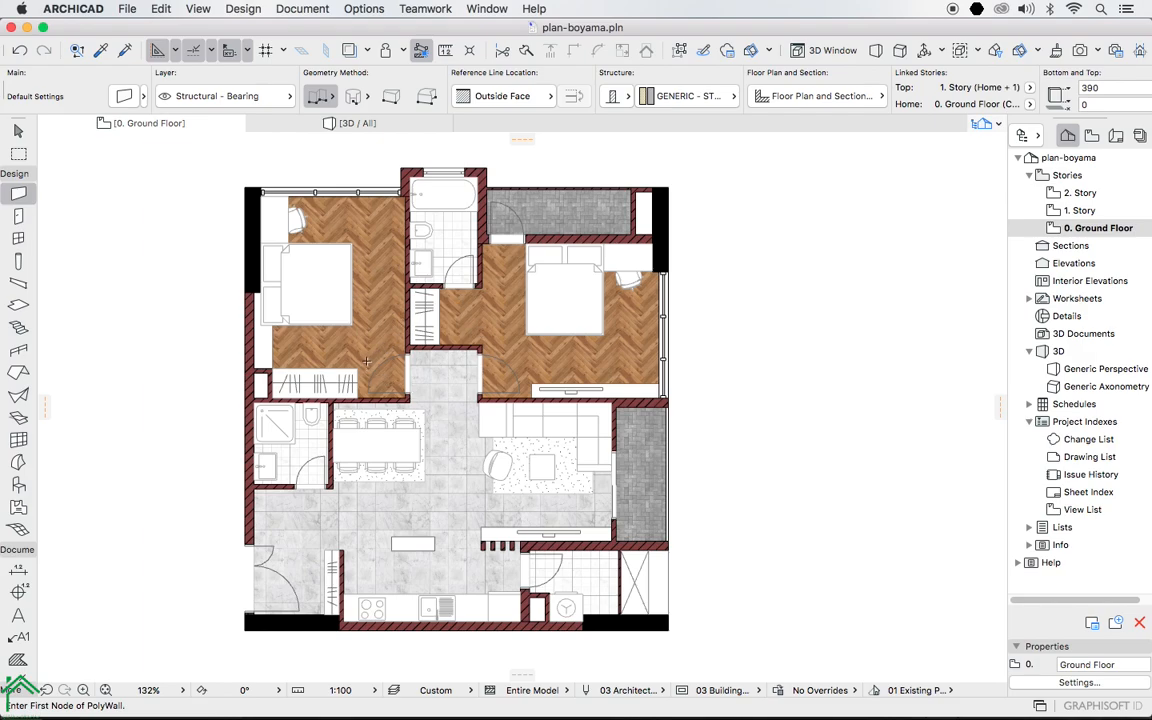
Hide the *tarama-jpg layer so the image fills are turned off in the floor plan.
key(super+l)
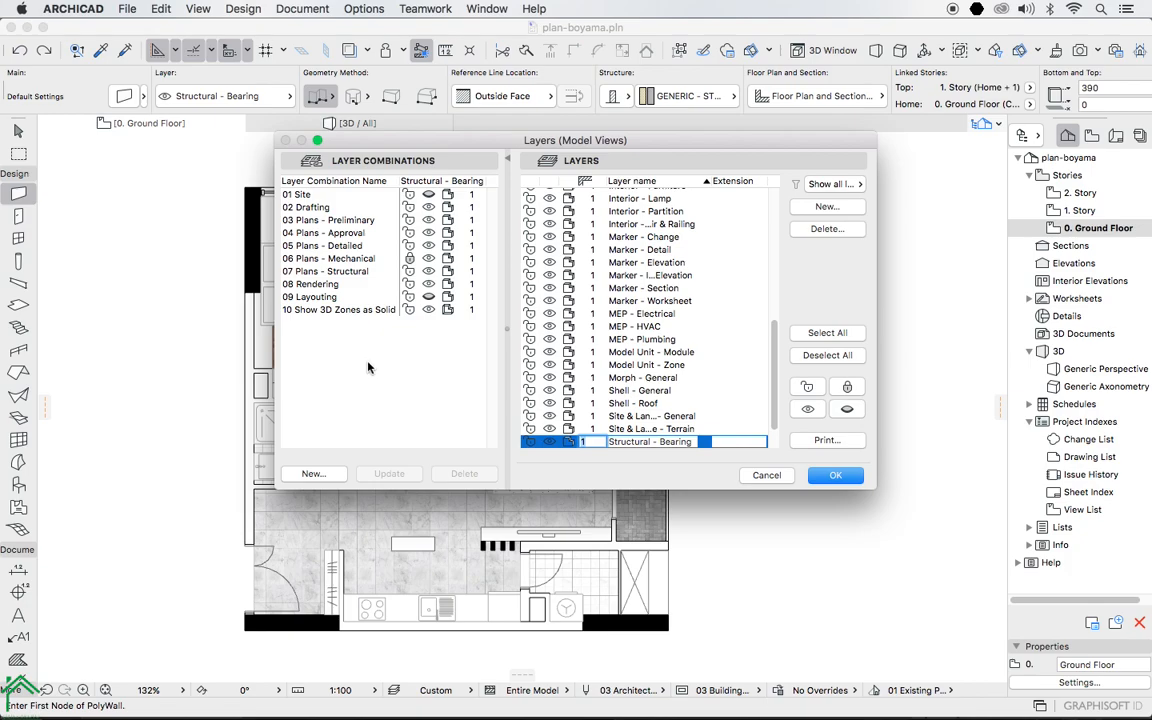
scroll(549, 300, up, 15)
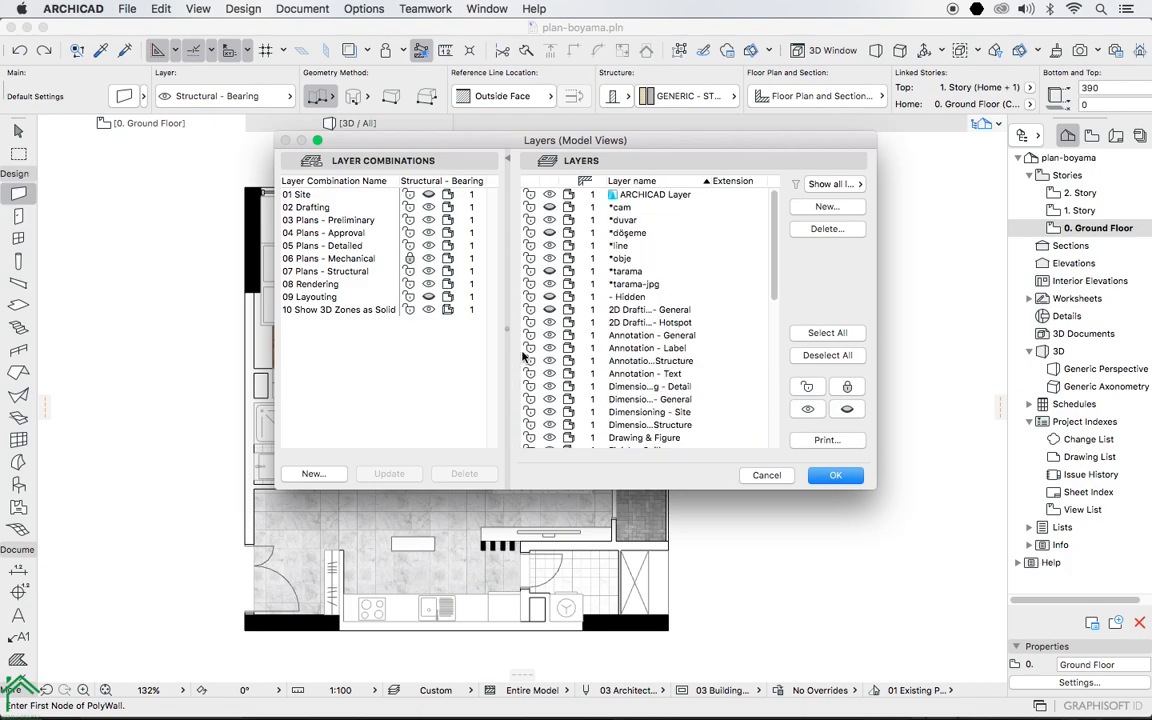
click(549, 287)
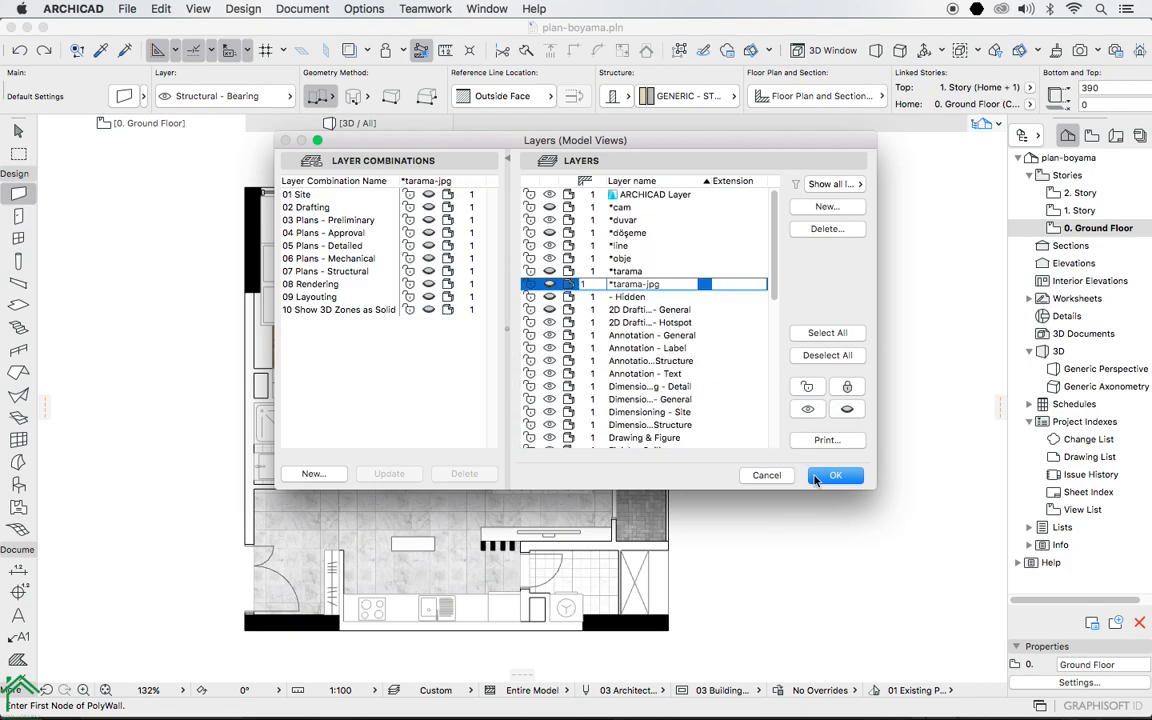
click(830, 476)
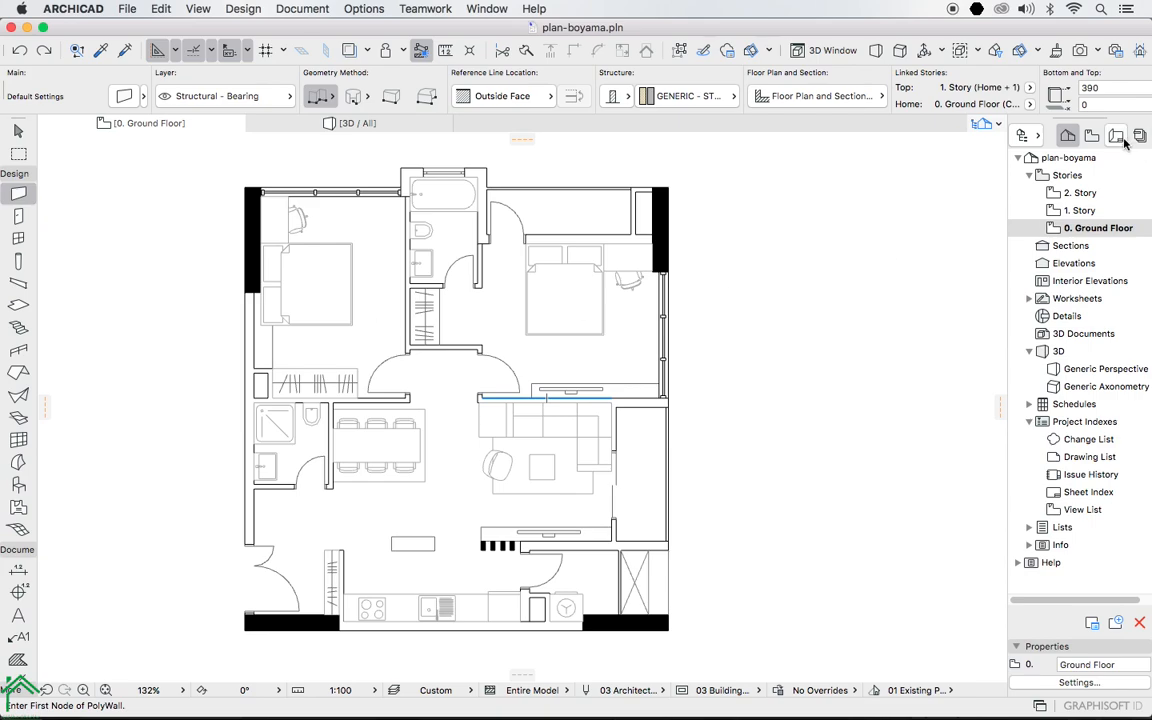
Save the current floor plan view into the görünüş folder of the view map, keeping its project map name.
click(1092, 135)
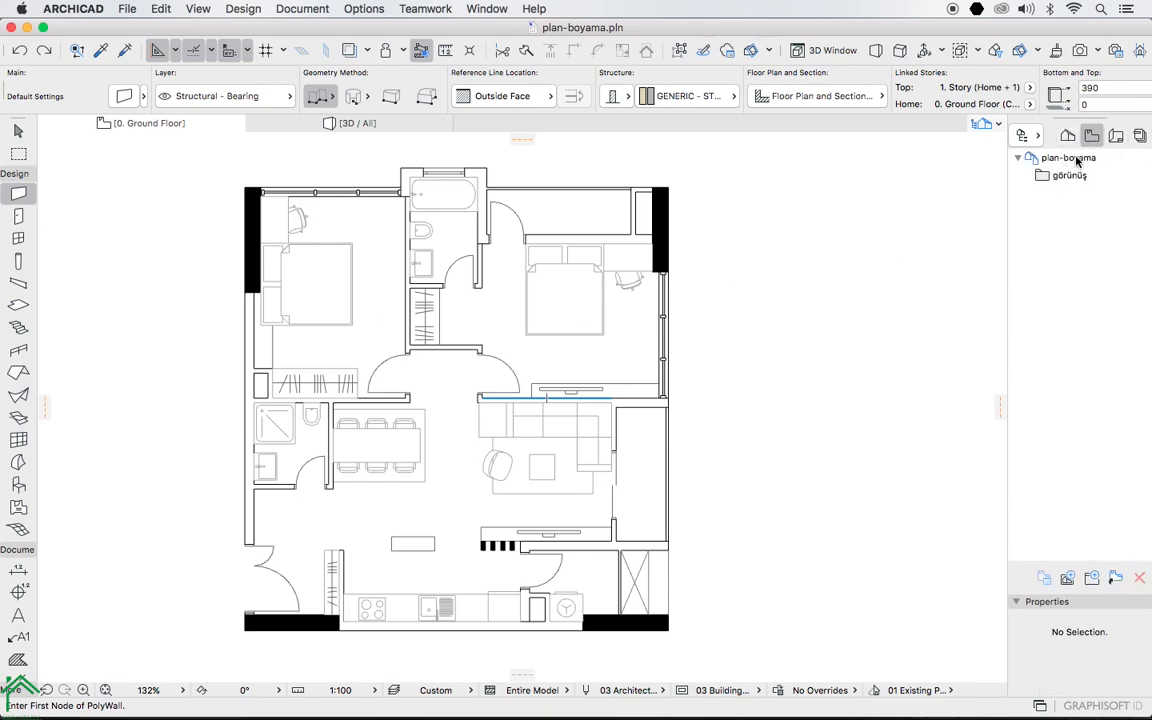
right_click(1066, 176)
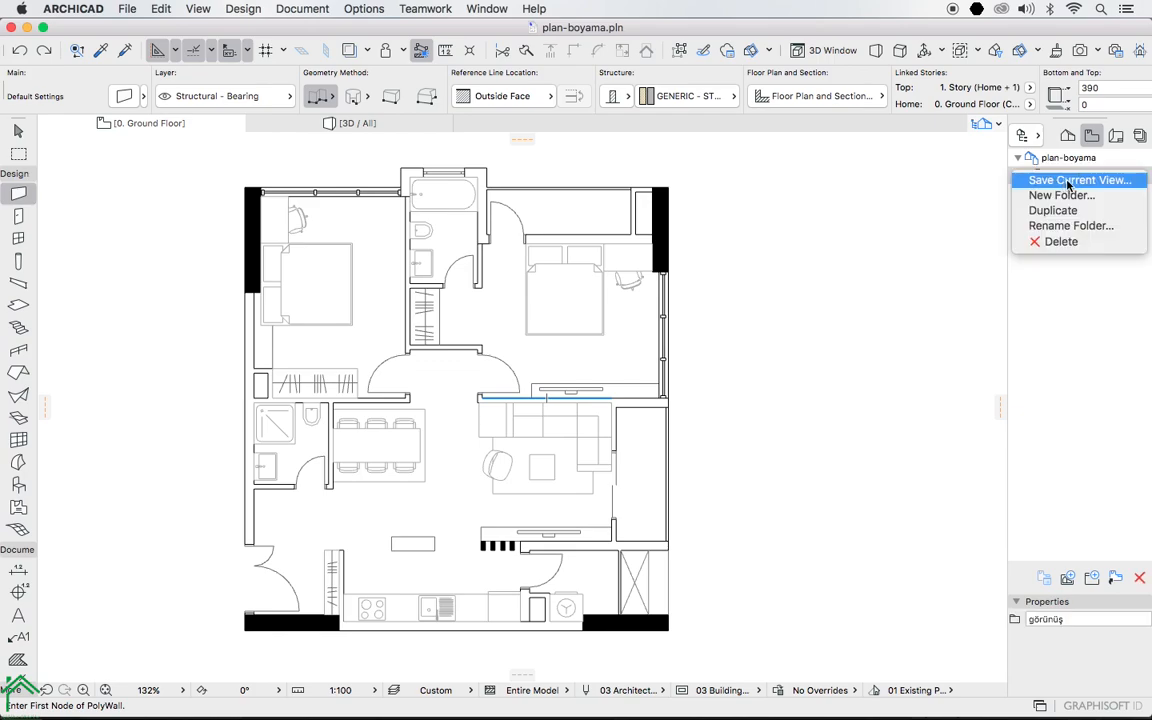
click(1080, 181)
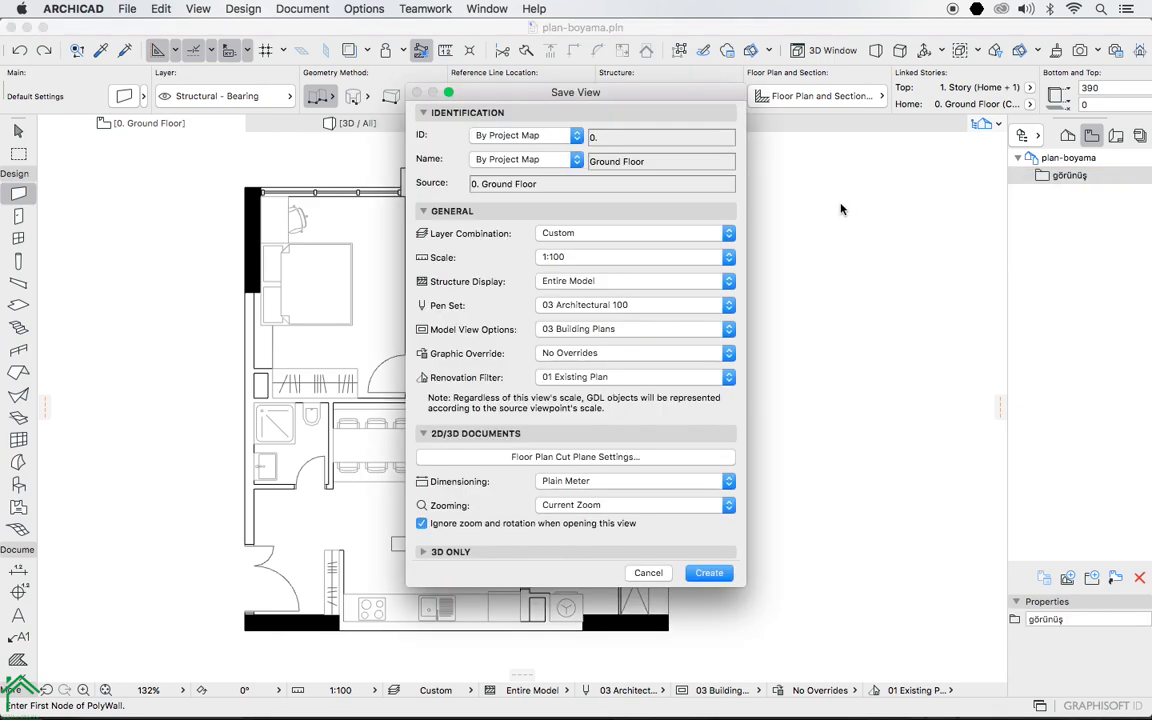
click(708, 573)
Hide the *obje layer to remove the furniture from the floor plan.
key(super+l)
scroll(631, 322, up, 10)
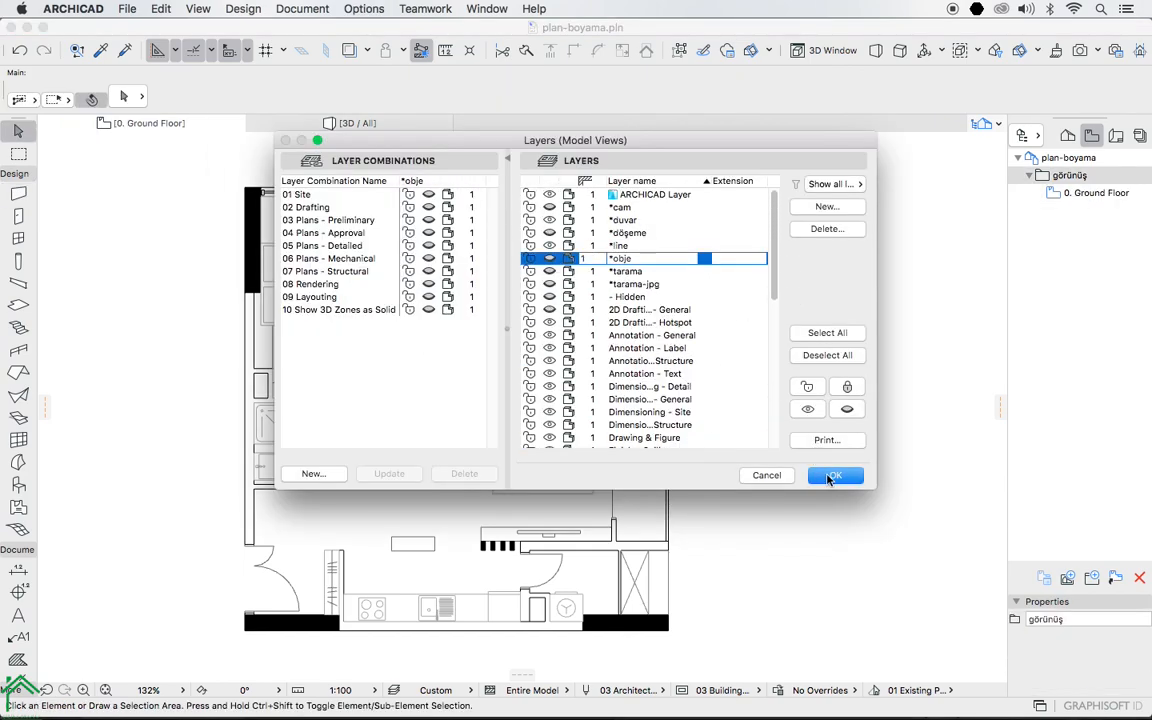
click(830, 476)
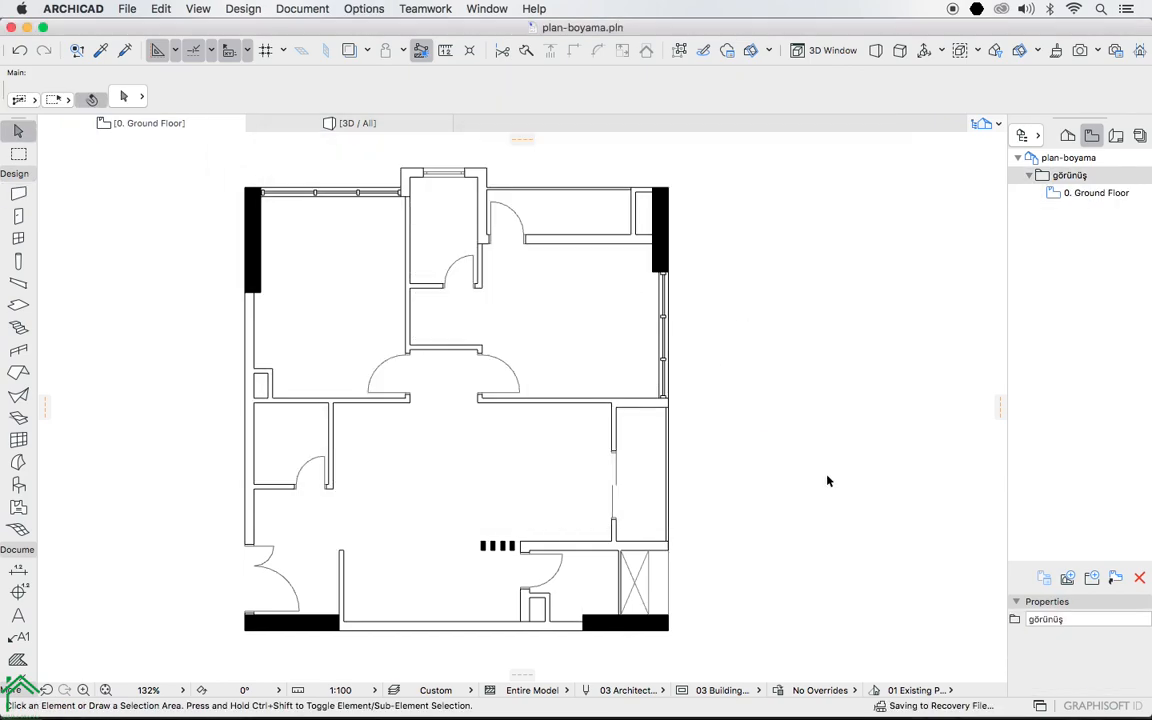
Save the furniture-free plan as a view with the custom name objesiz in the görünüş folder.
right_click(1068, 176)
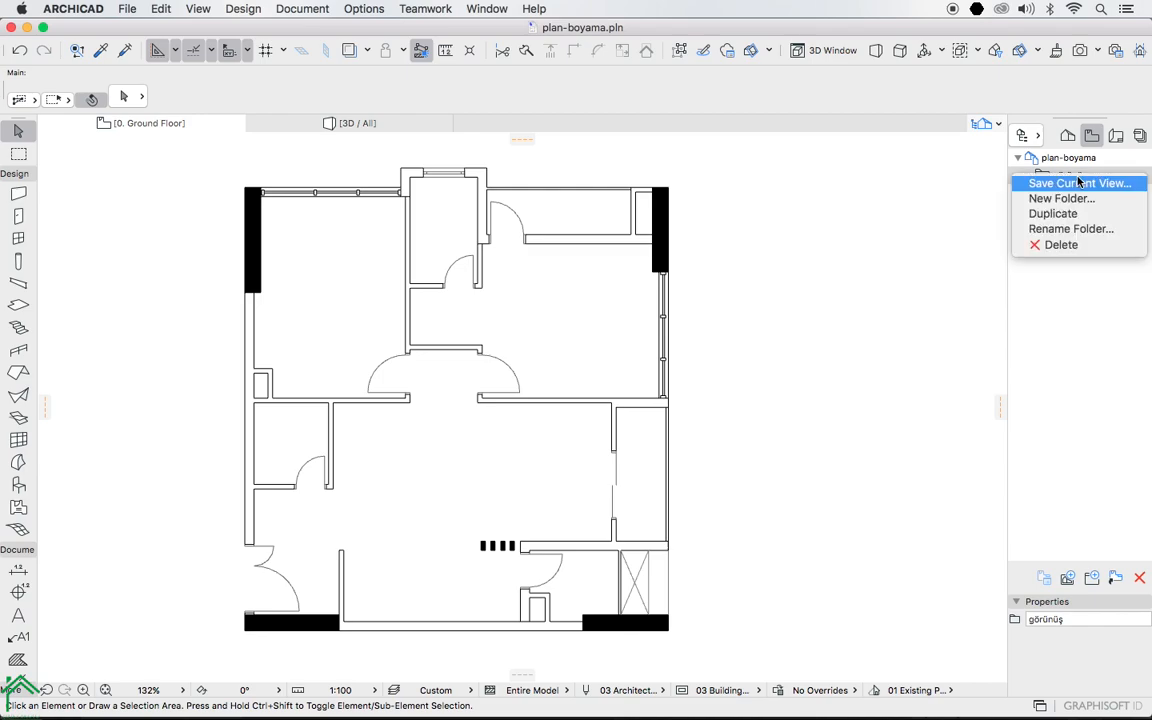
click(1070, 185)
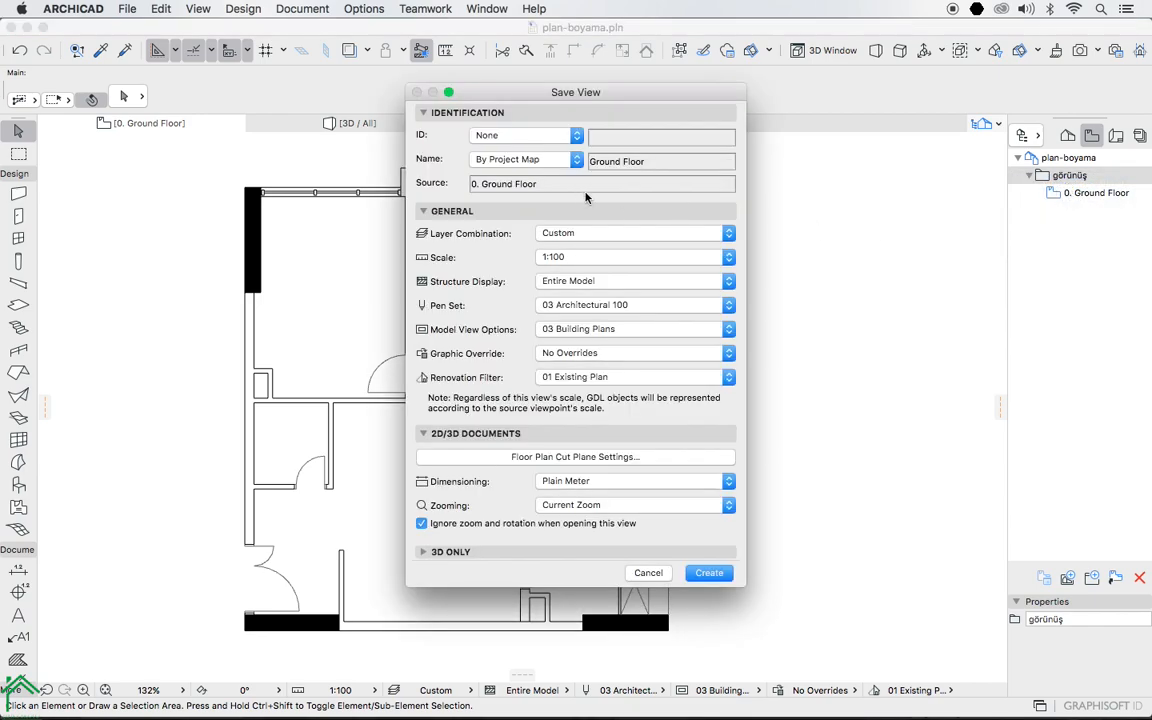
click(538, 159)
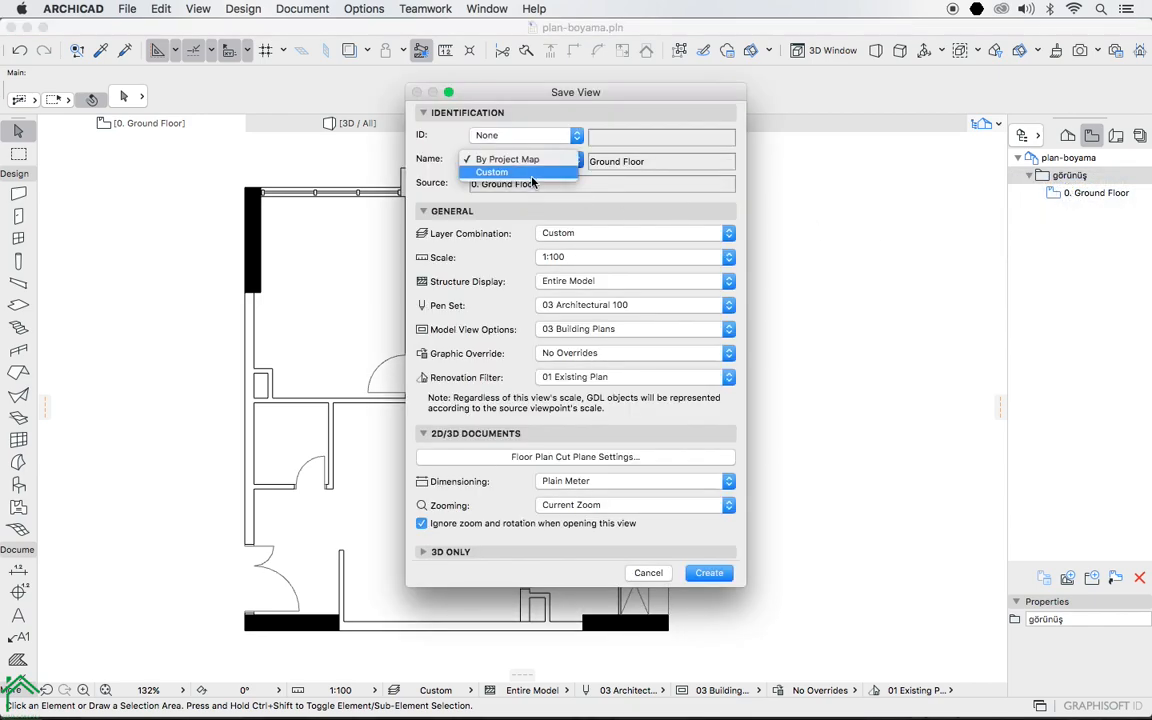
click(532, 176)
text(objesiz)
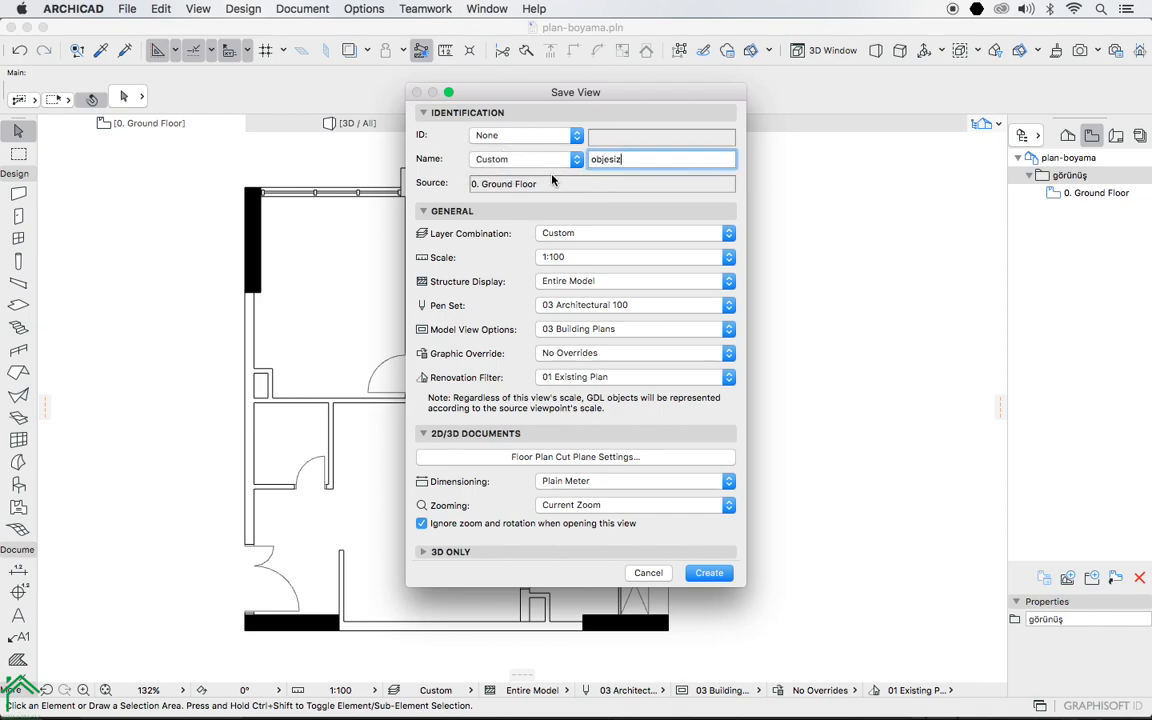
click(709, 572)
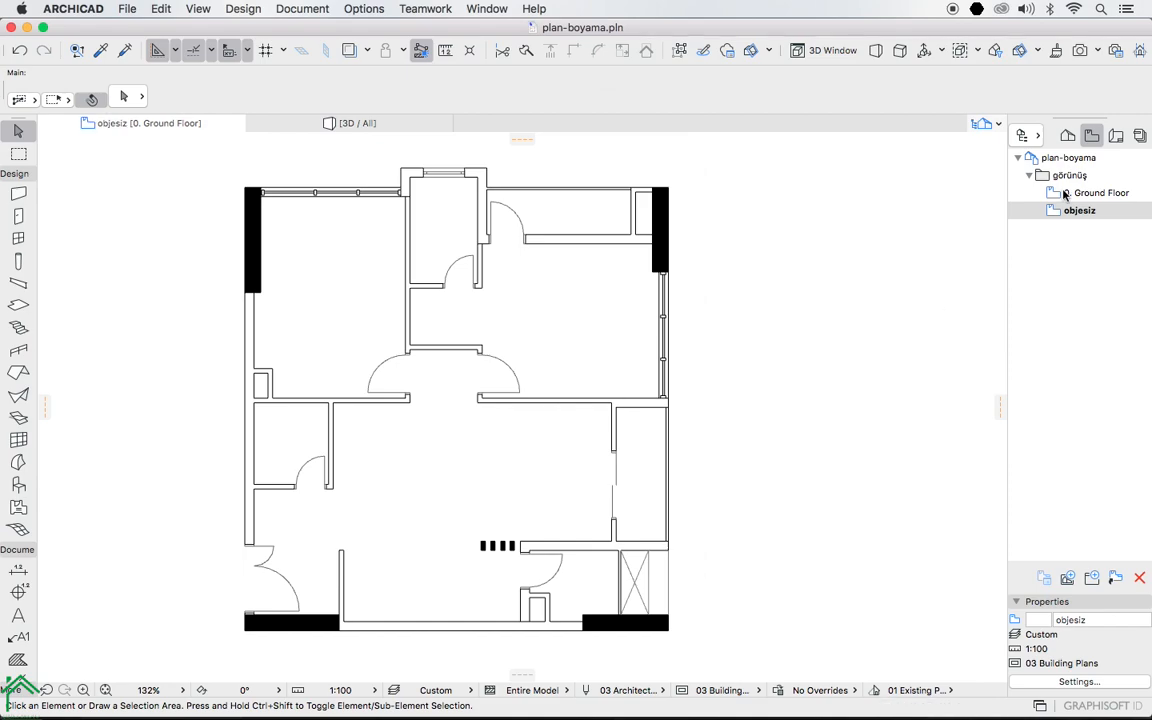
Open the plan layout from the A.01 pdf subset of the layout book.
click(1116, 137)
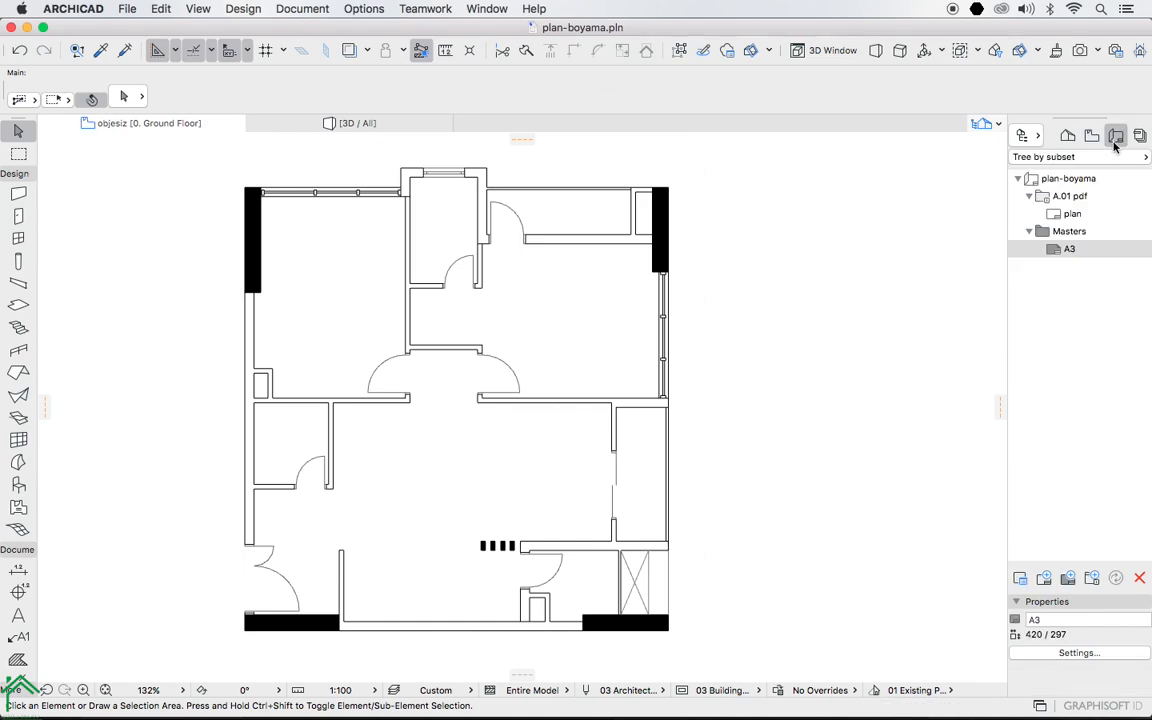
click(1092, 136)
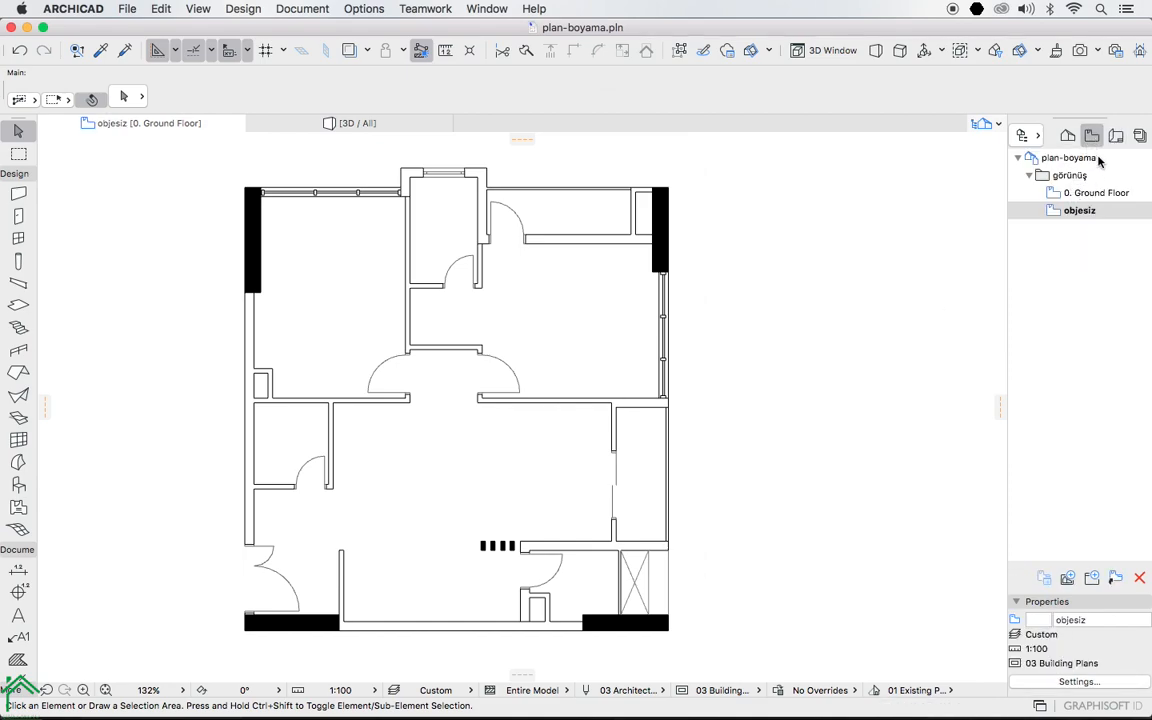
click(1116, 138)
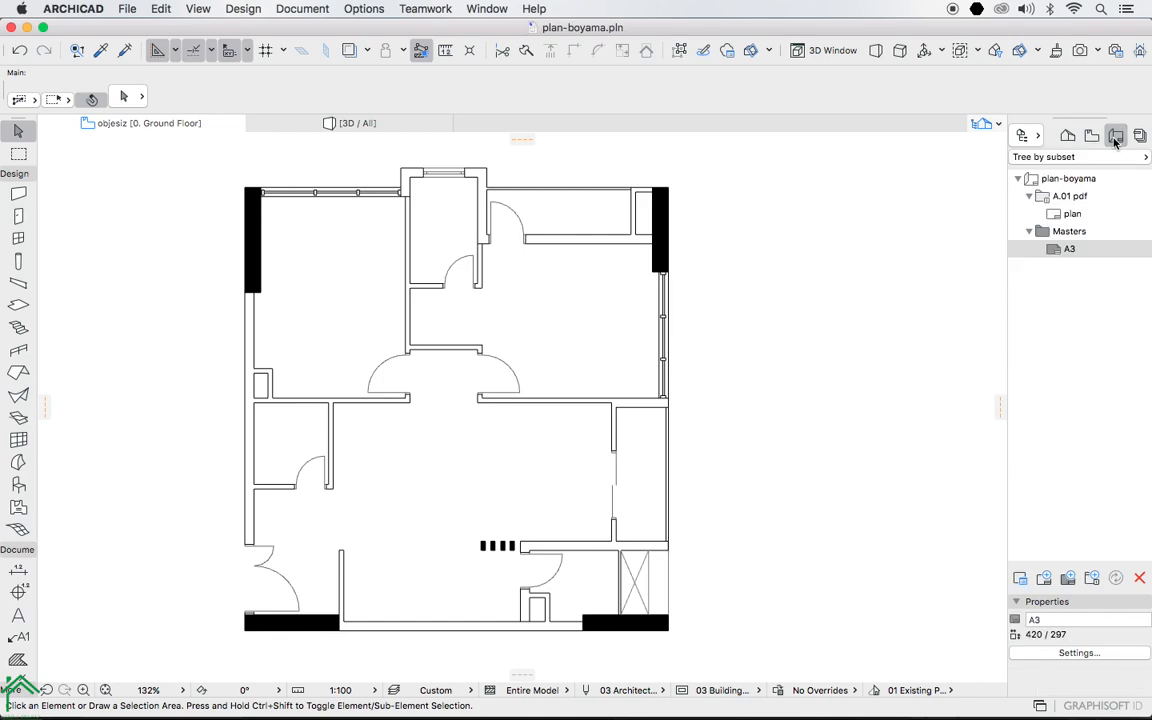
double_click(1076, 215)
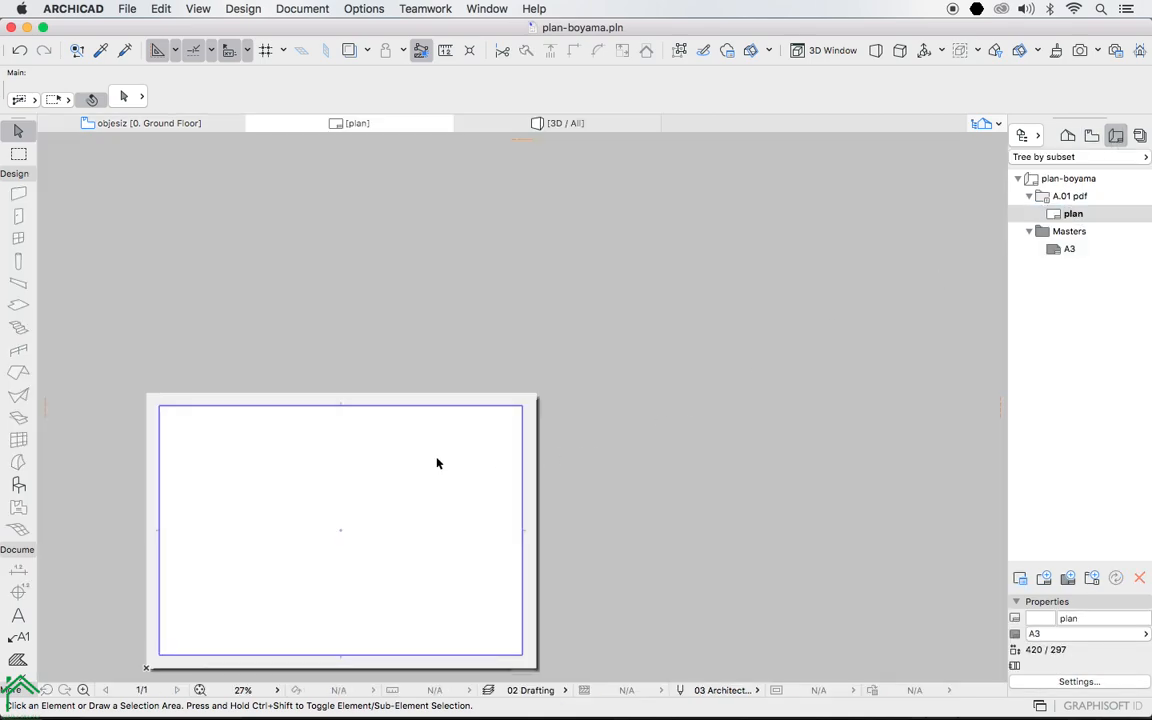
drag(445, 453, 669, 305)
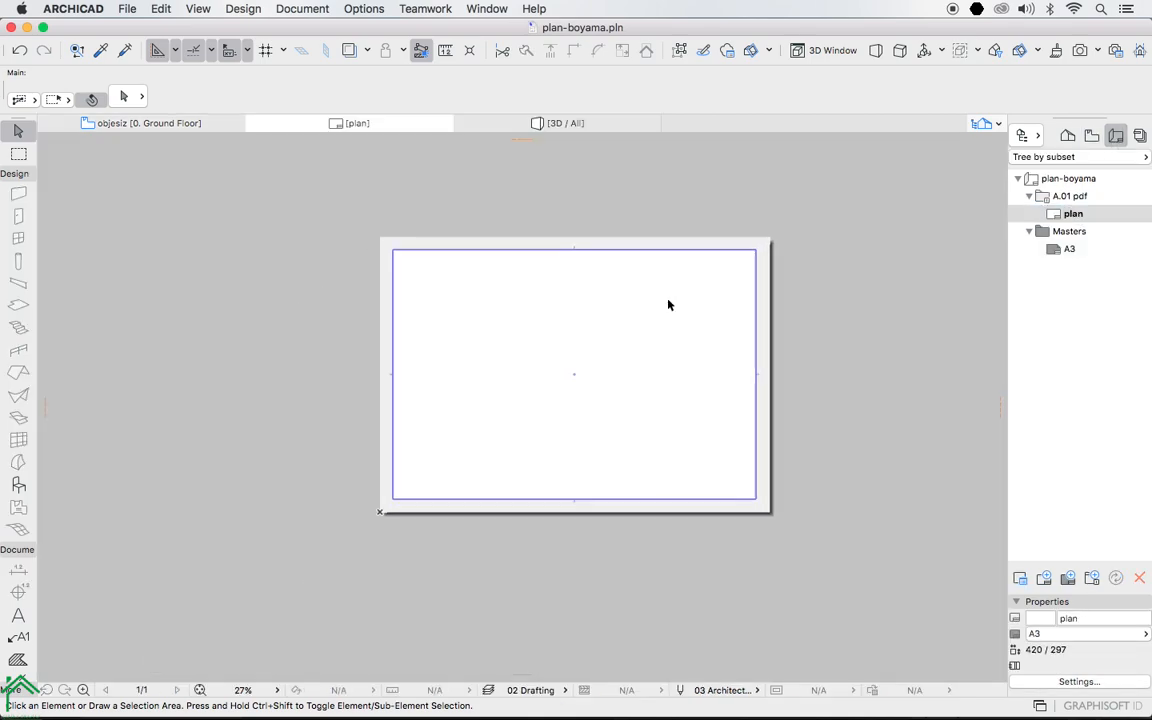
Place the saved 0. Ground Floor view near the middle of the plan layout.
click(1092, 135)
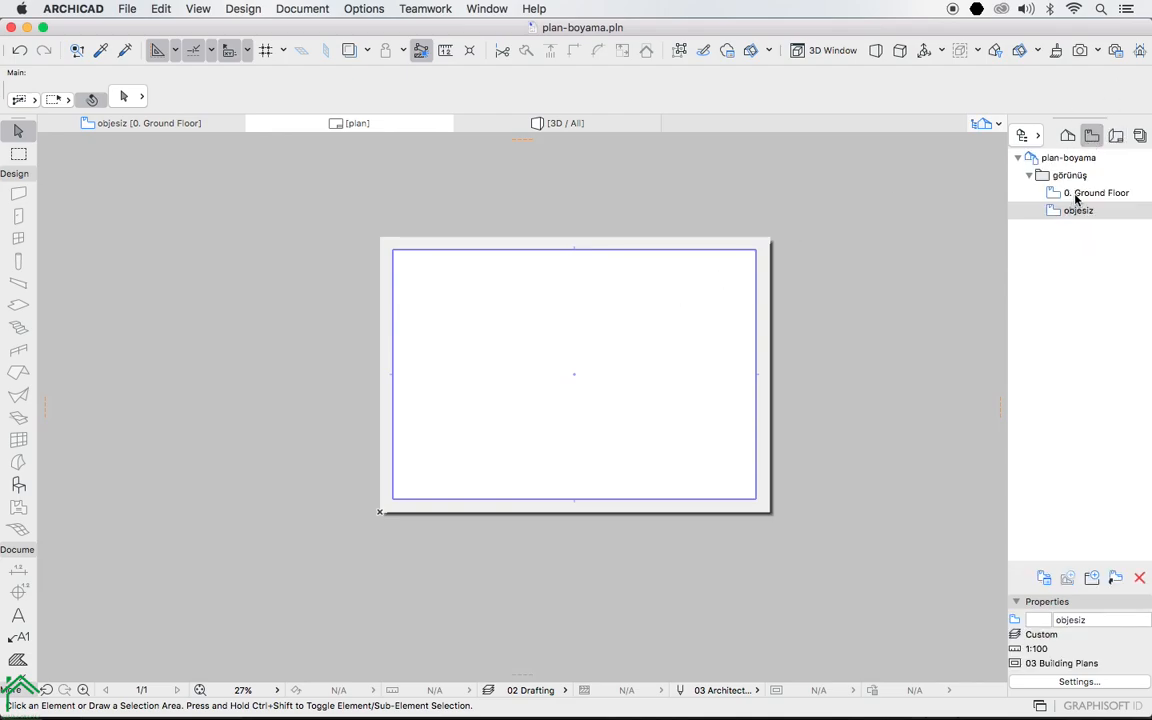
mouse_move(1098, 198)
mouse_down()
mouse_move(622, 319)
mouse_move(599, 391)
mouse_move(555, 459)
mouse_up()
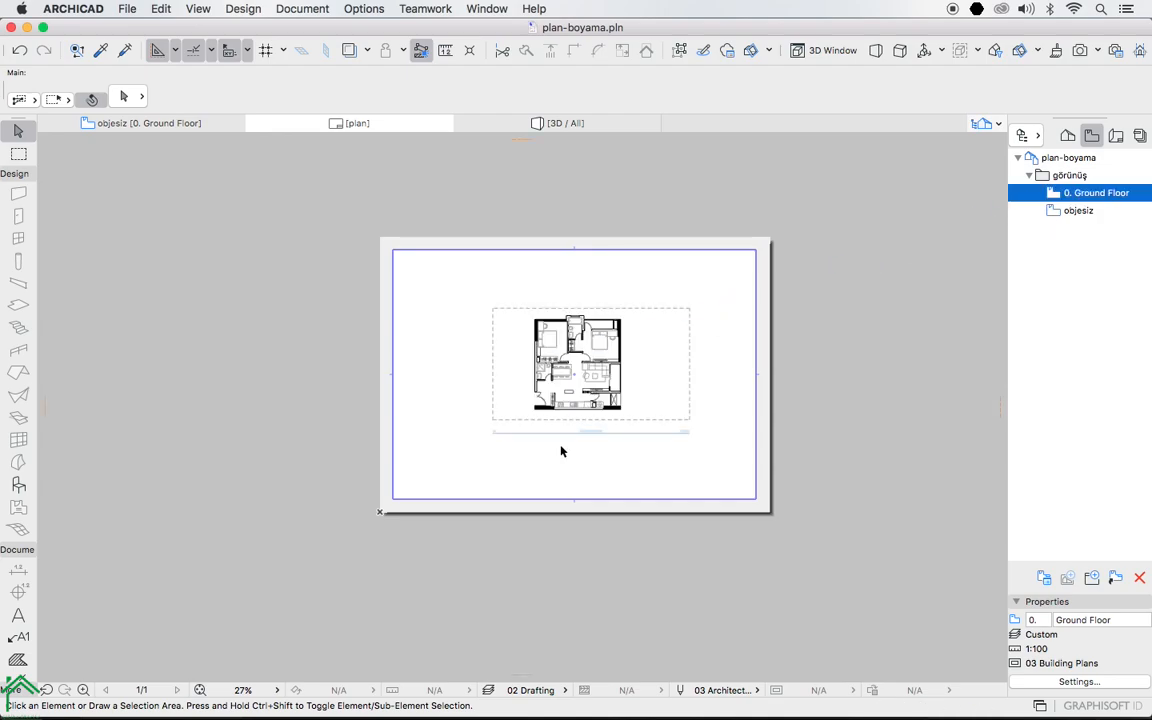
scroll(560, 451, up, 3)
scroll(560, 451, up, 1)
Save the layout to the Desktop as a PDF file named objeli.
click(127, 8)
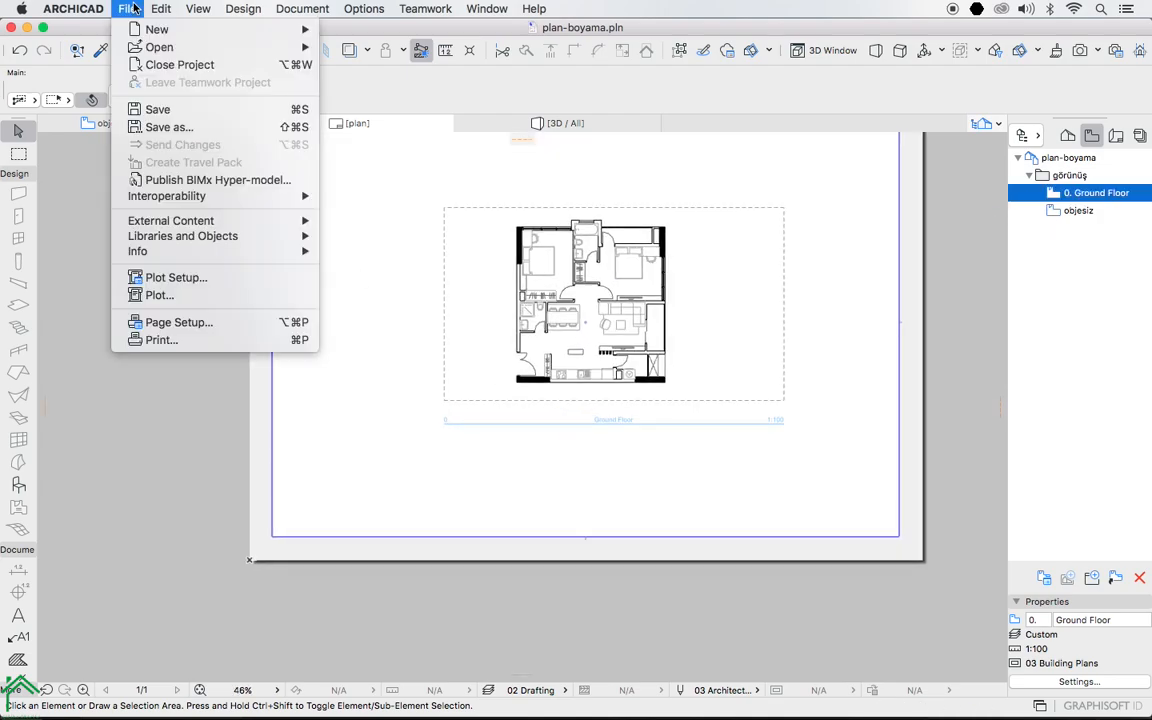
click(166, 127)
text(objeli)
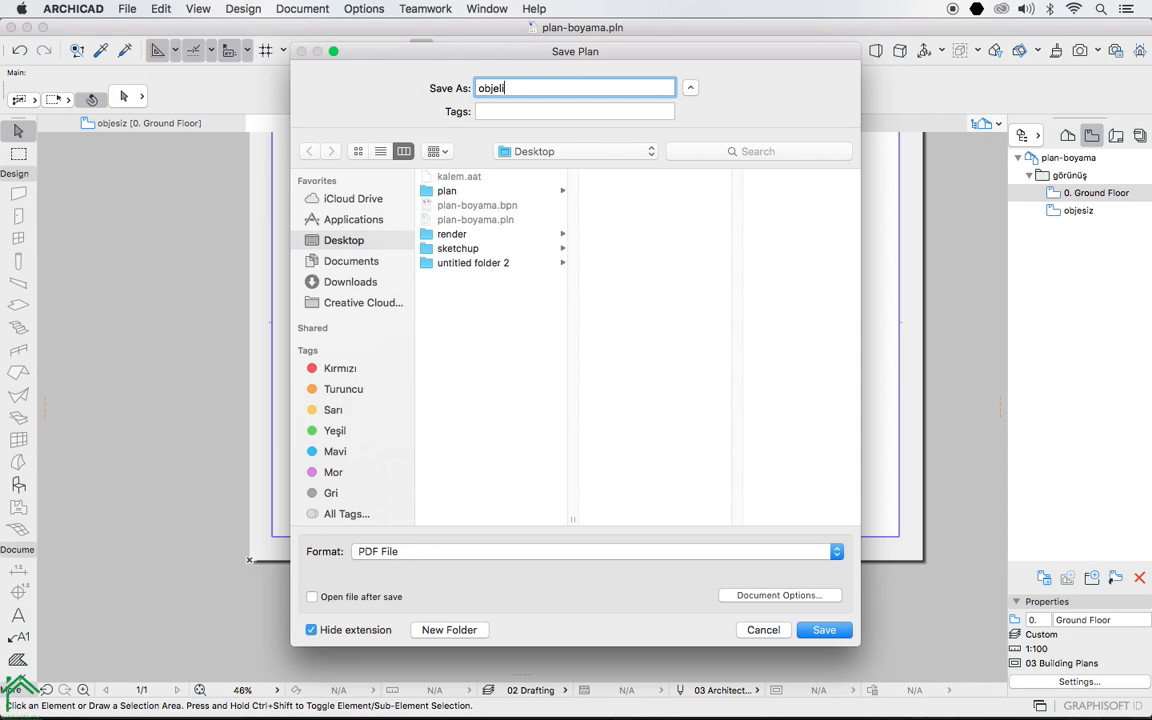
click(825, 630)
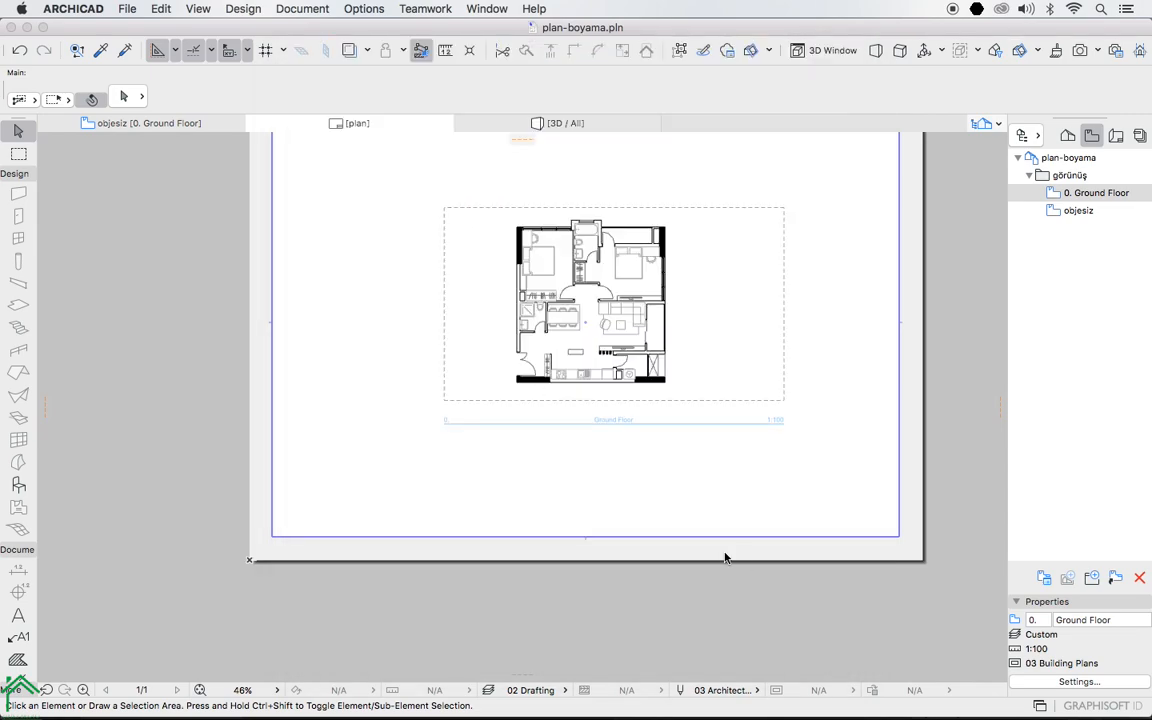
Replace the Ground Floor drawing on the layout with the objesiz view.
click(726, 292)
key(Delete)
click(1091, 135)
mouse_move(1087, 212)
mouse_down()
mouse_move(568, 322)
mouse_move(581, 324)
mouse_up()
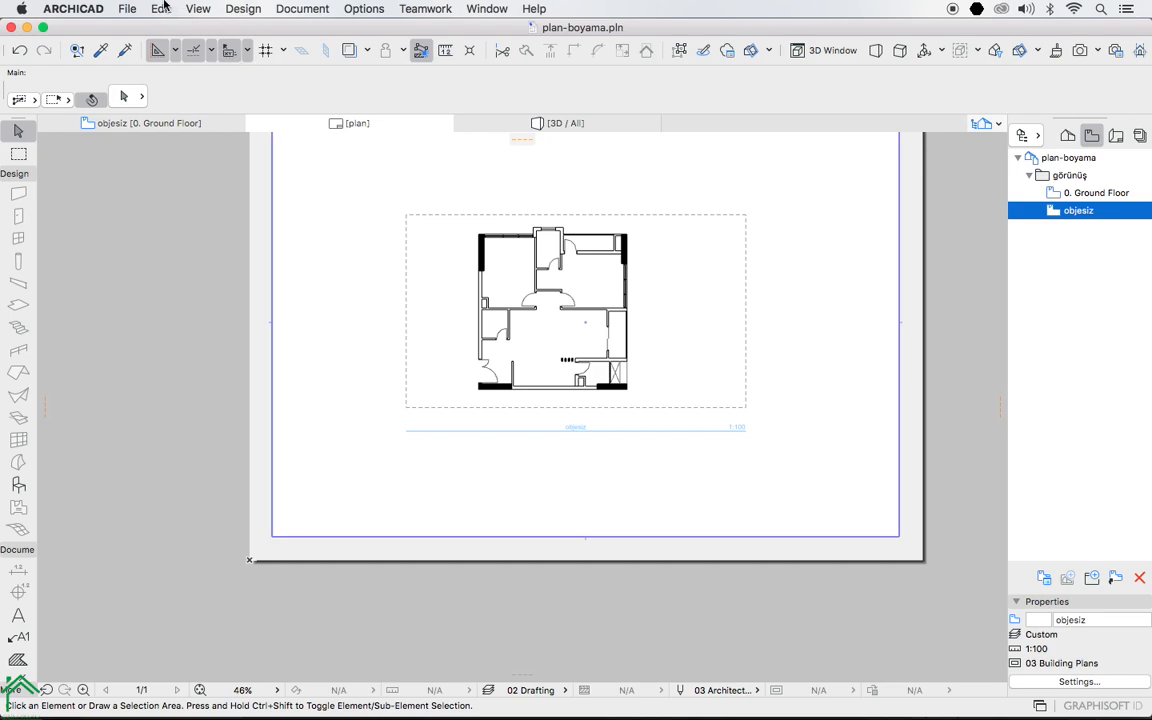
Save the layout to the Desktop as a PDF file named objesiz.
click(127, 8)
click(160, 123)
text(obj)
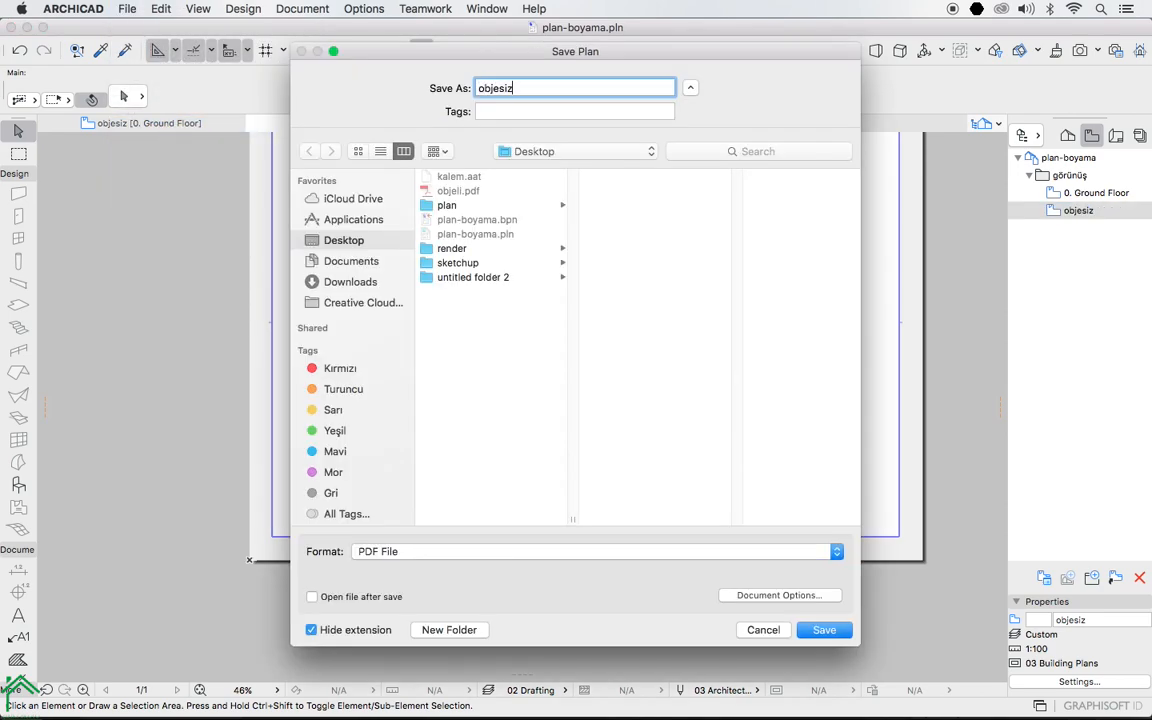
text(esiz)
key(Return)
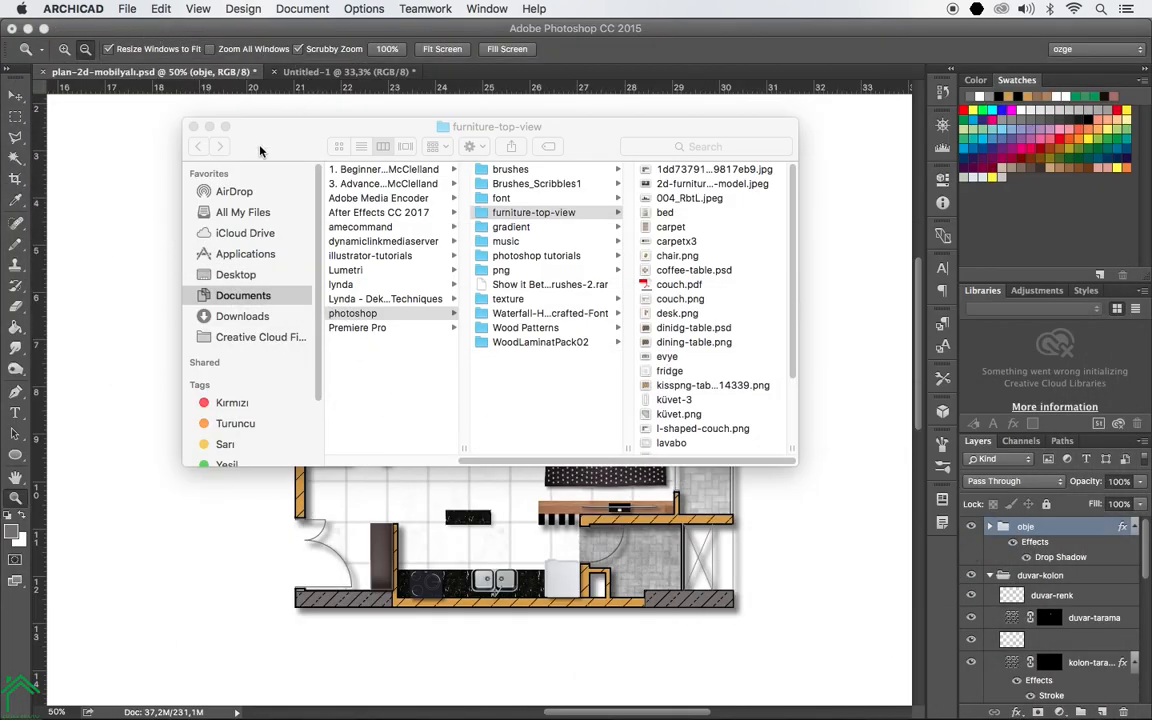
Open objeli.pdf and objesiz.pdf from the Desktop in Adobe Photoshop CC 2015, importing both pages at 300 pixels/inch in RGB Color.
right_click(244, 273)
click(268, 280)
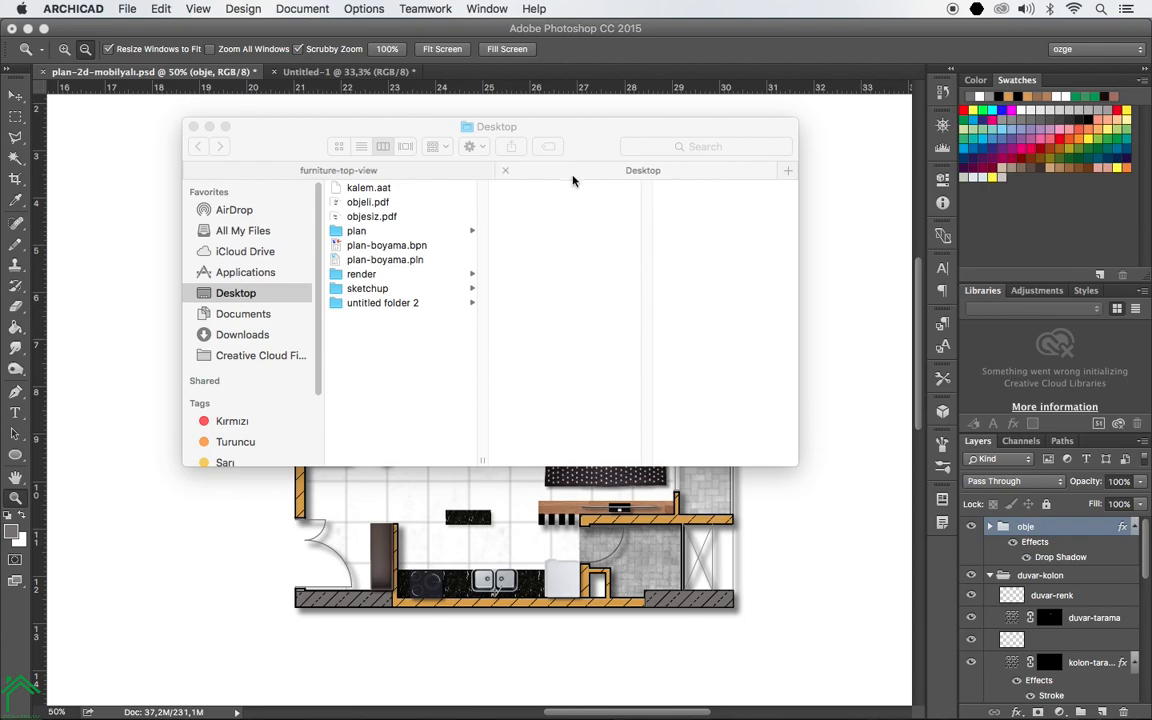
click(345, 192)
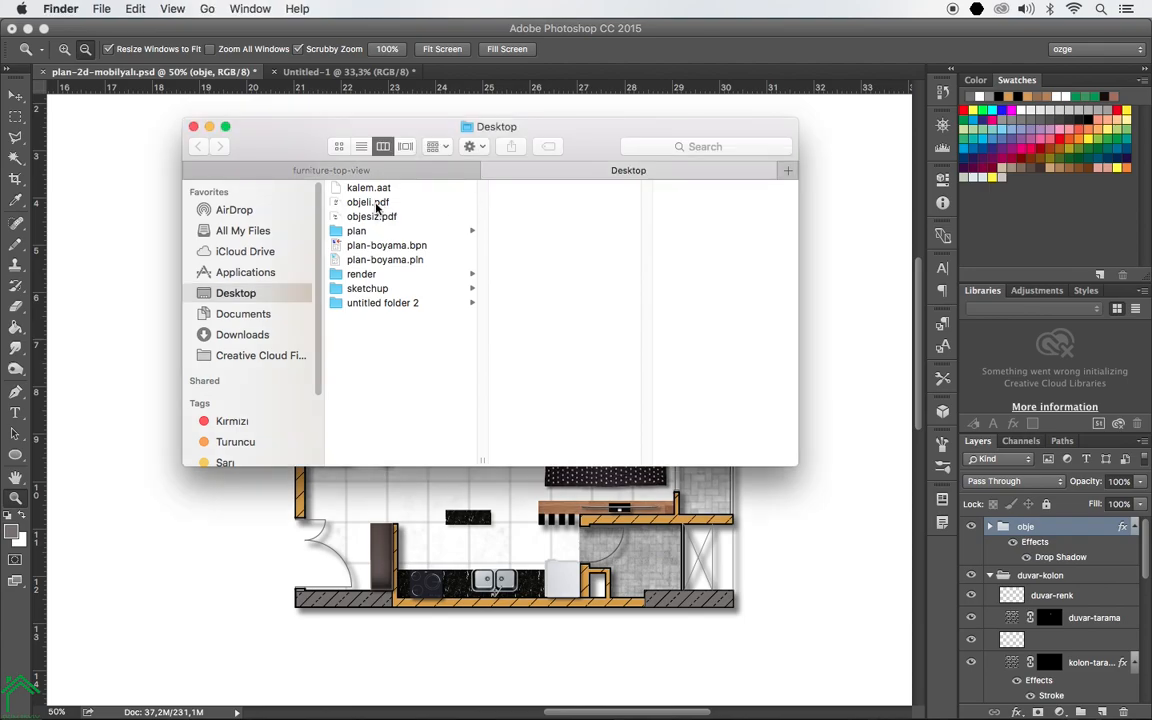
click(340, 201)
shift+click(370, 218)
right_click(370, 220)
mouse_move(408, 267)
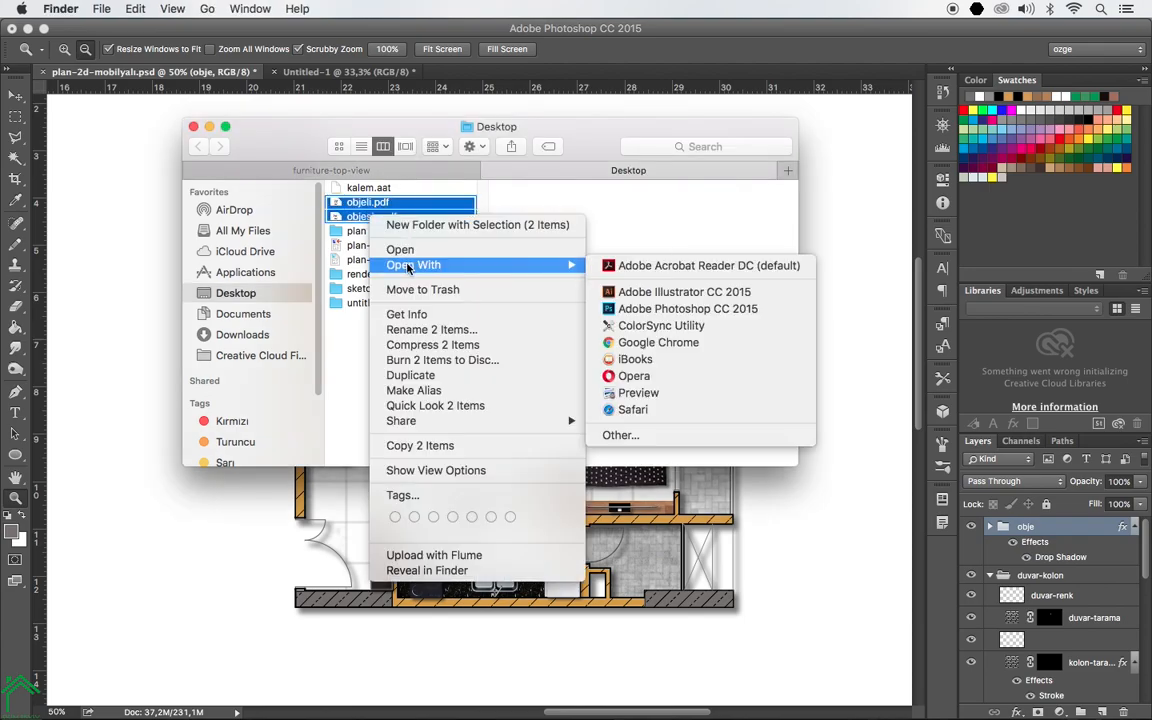
click(660, 308)
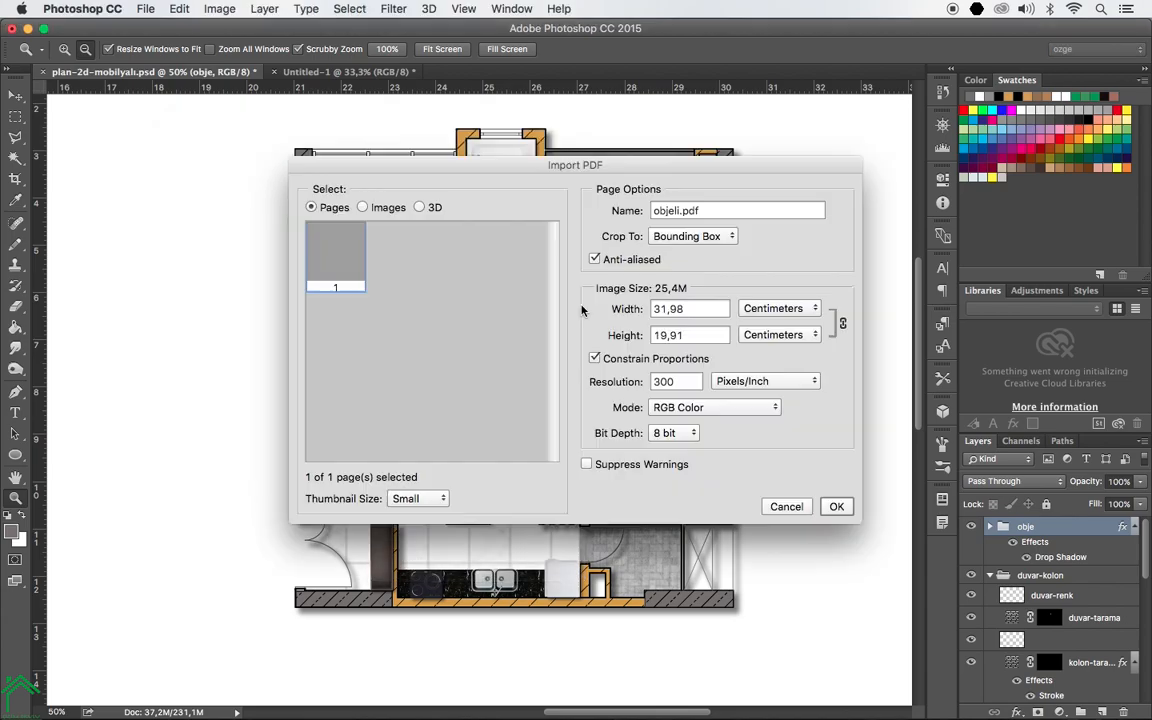
click(836, 507)
click(836, 507)
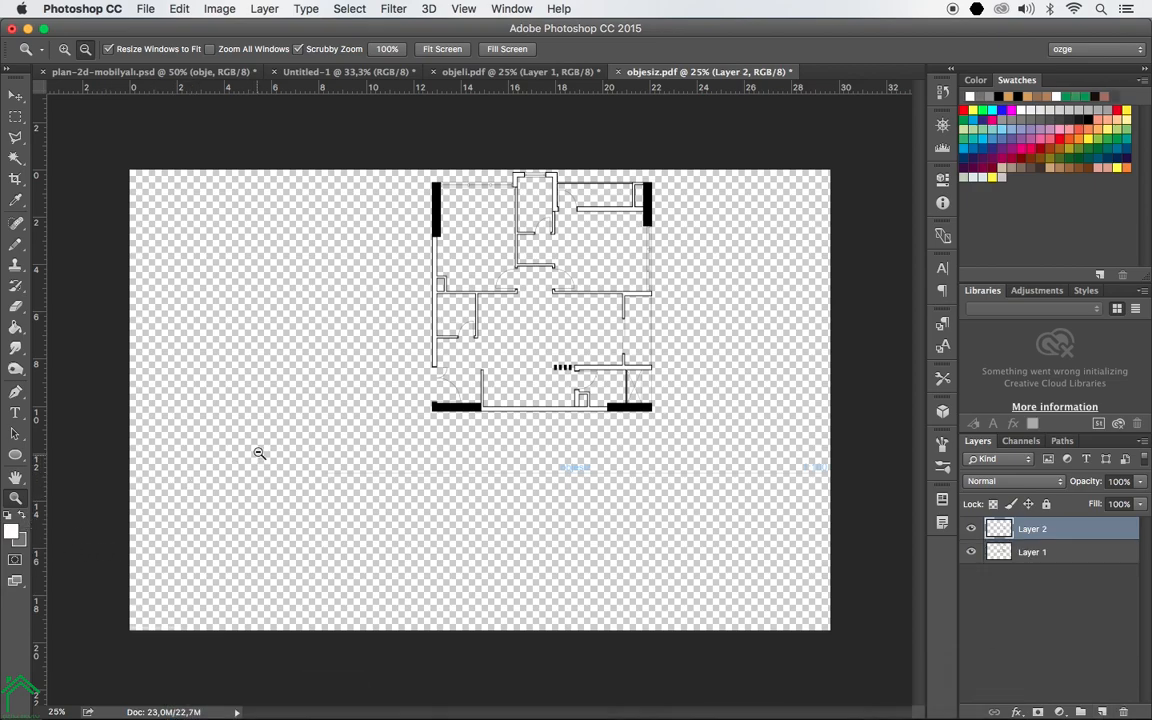
Fill Layer 2 of objesiz.pdf with white and lock it beneath Layer 1 as the background.
key(g)
click(404, 470)
drag(1040, 529, 1055, 578)
click(1046, 504)
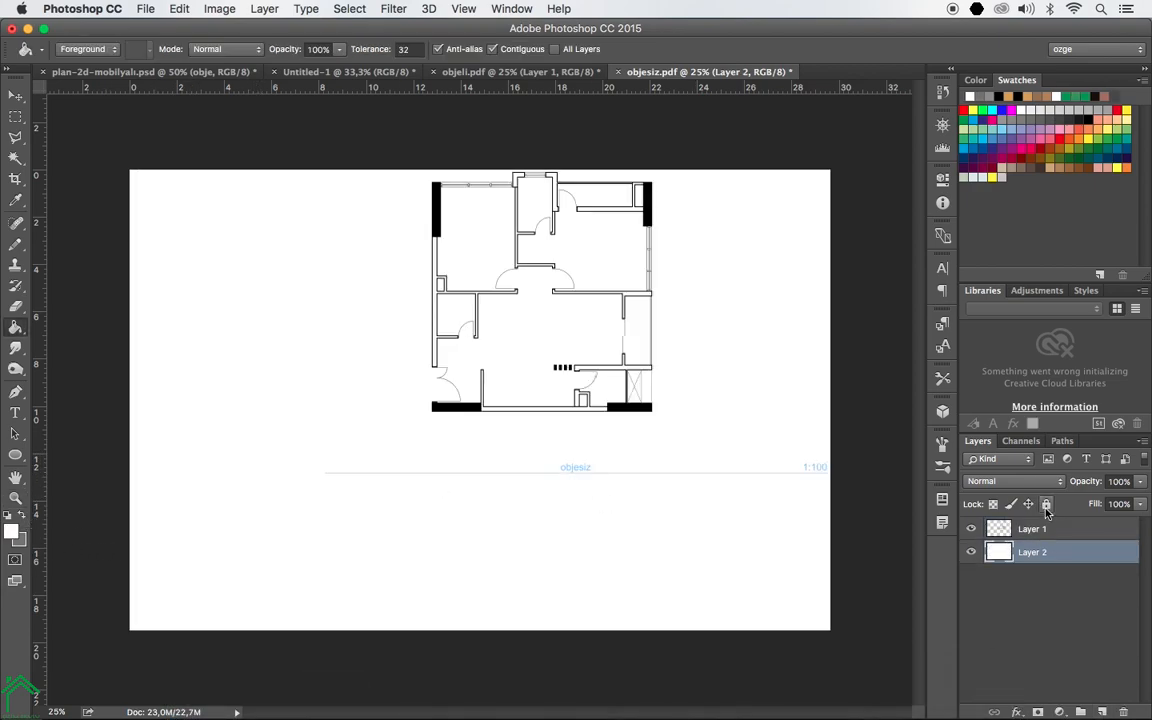
Move the plan drawing in objesiz.pdf down and to the left, towards the centre of the page.
key(v)
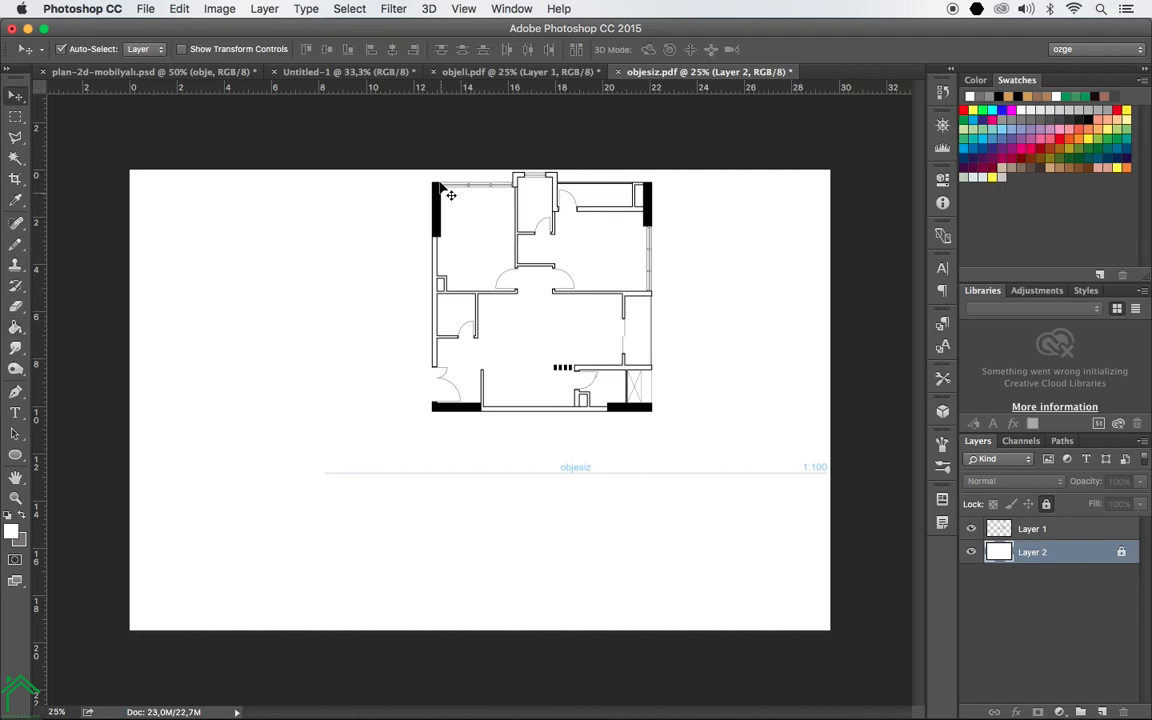
drag(443, 212, 355, 281)
In objeli.pdf, add a locked white-filled Layer 2 beneath Layer 1 and move the furnished plan towards the page centre.
click(487, 73)
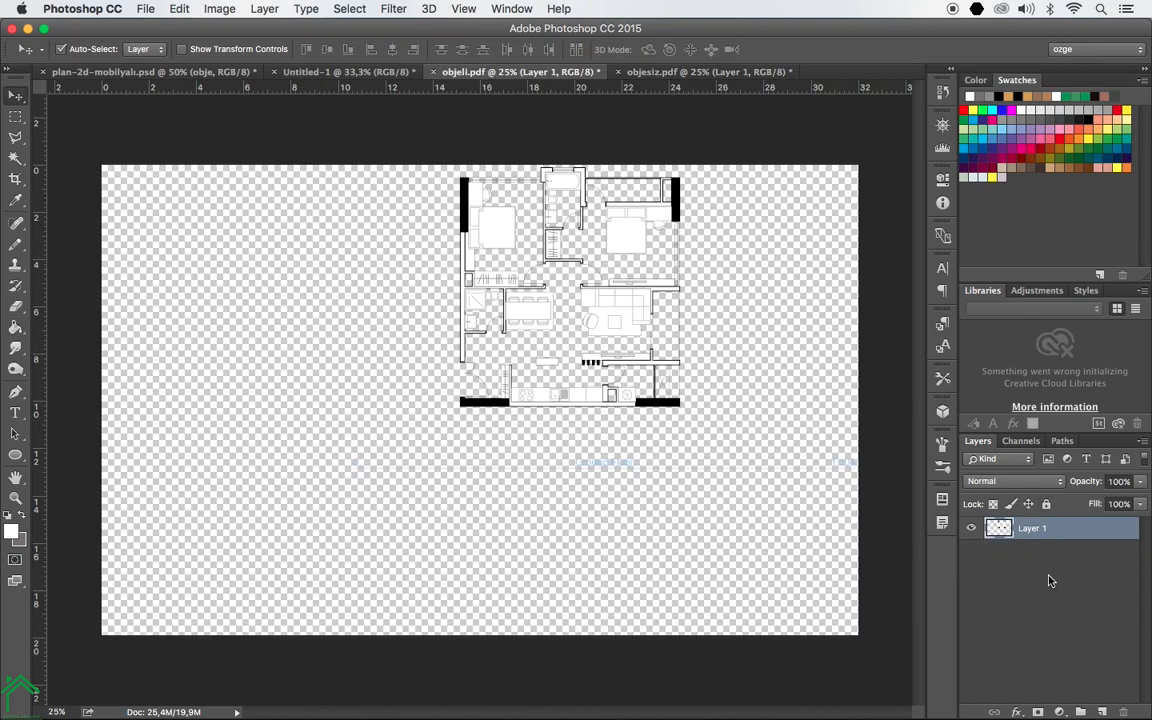
click(1101, 712)
key(g)
click(778, 518)
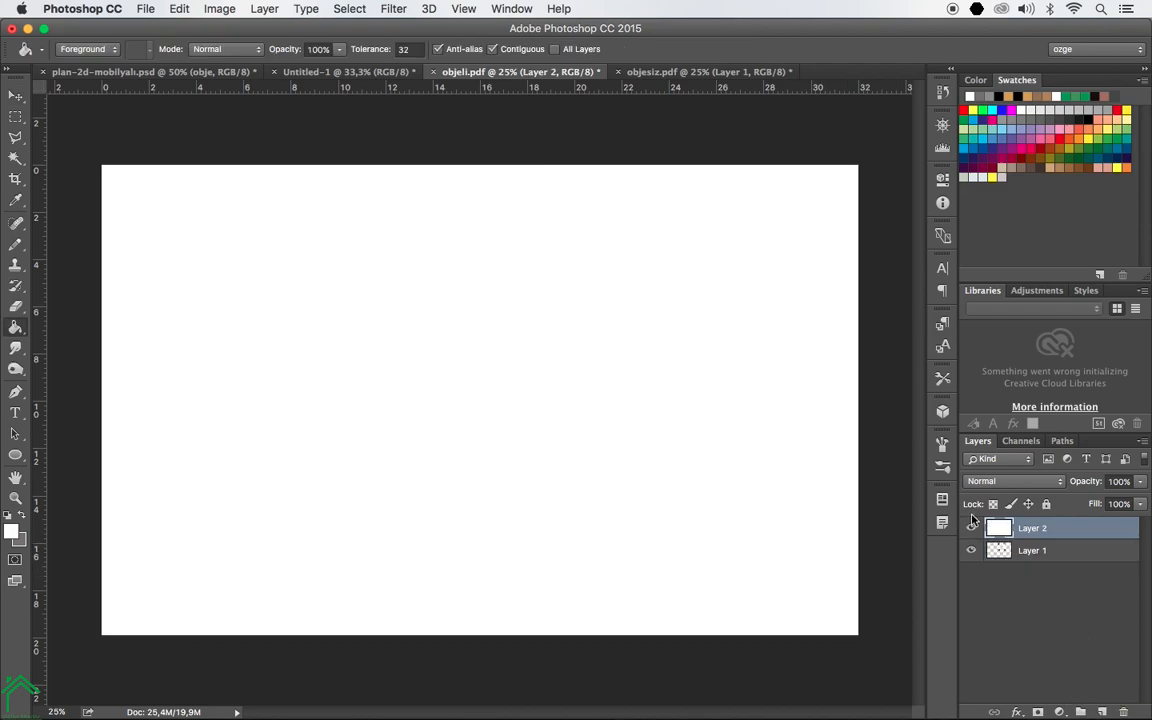
drag(1022, 532, 1020, 560)
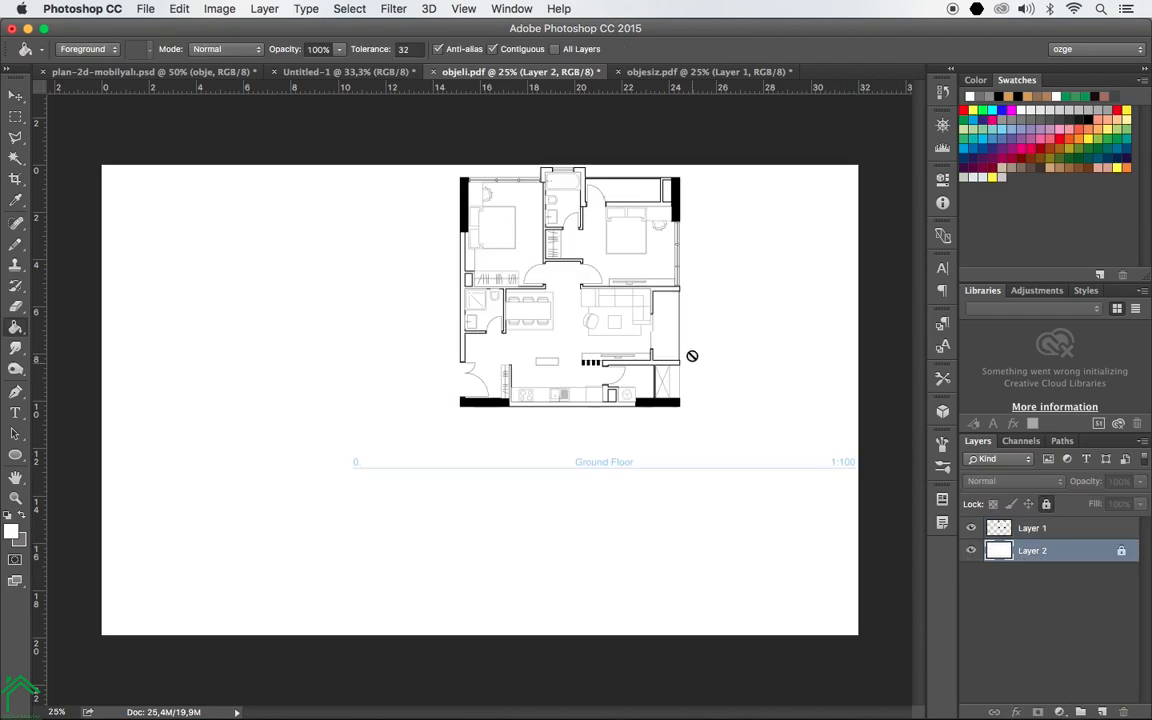
key(v)
drag(462, 222, 359, 289)
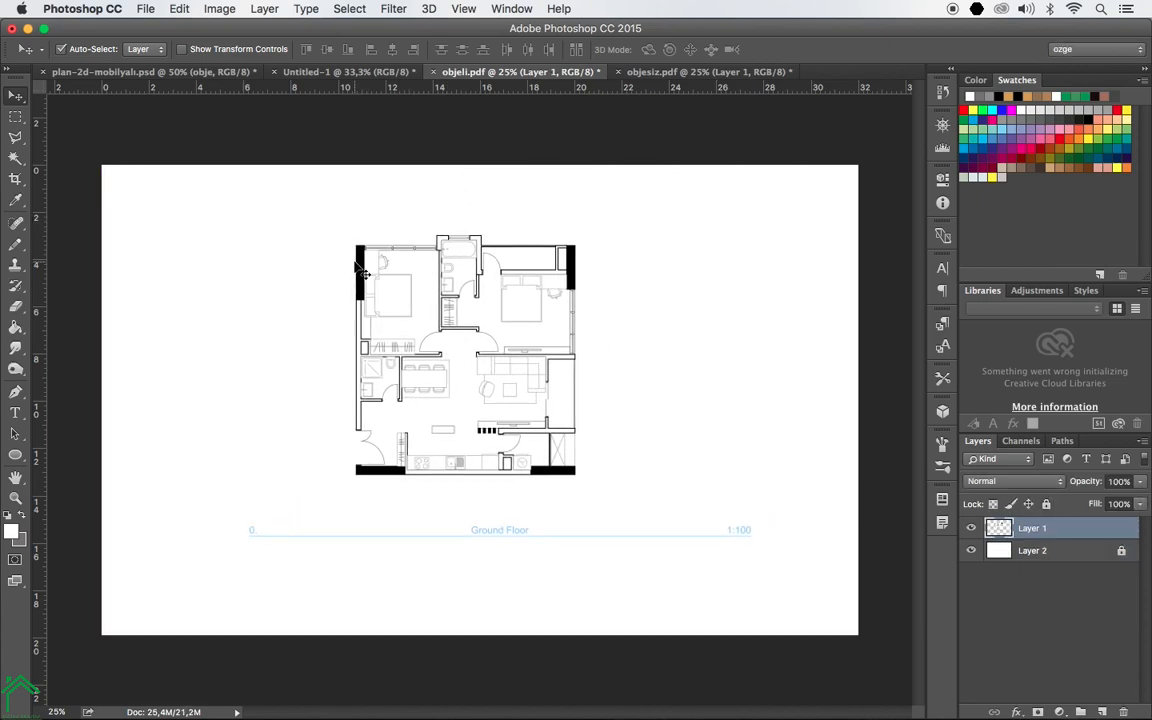
In plan-2d-mobilyalı.psd, hide the obje, duvar-kolon and tarama groups and the plan layer's effects.
click(208, 76)
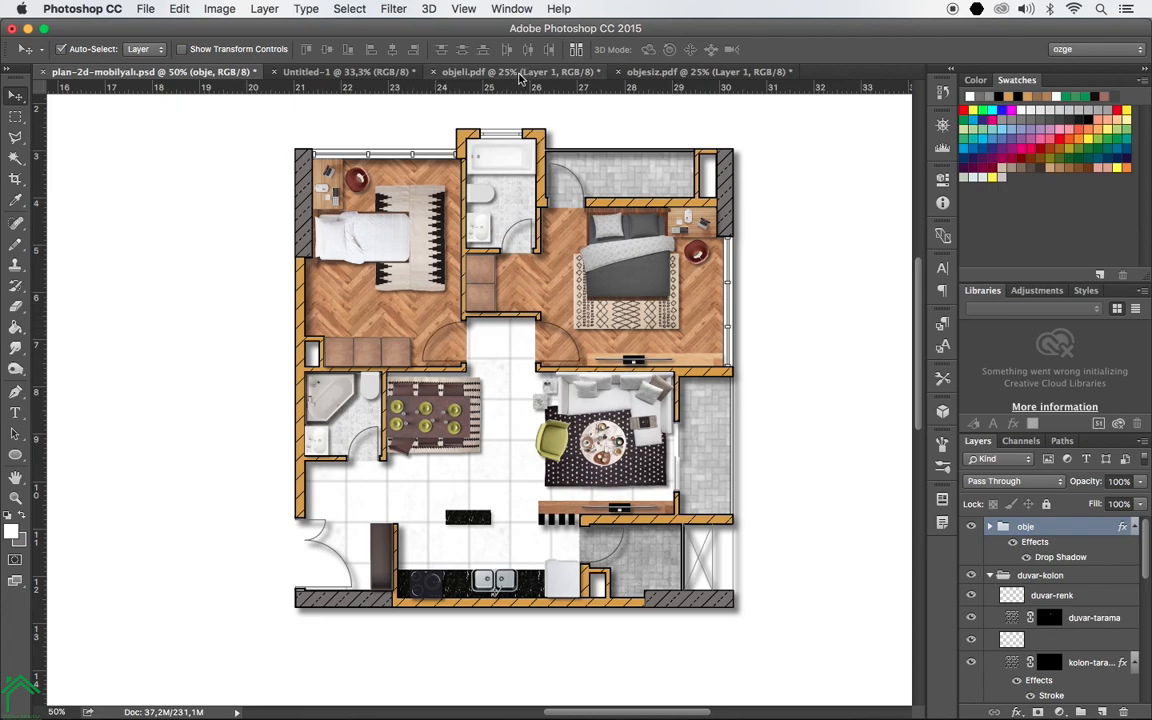
click(518, 74)
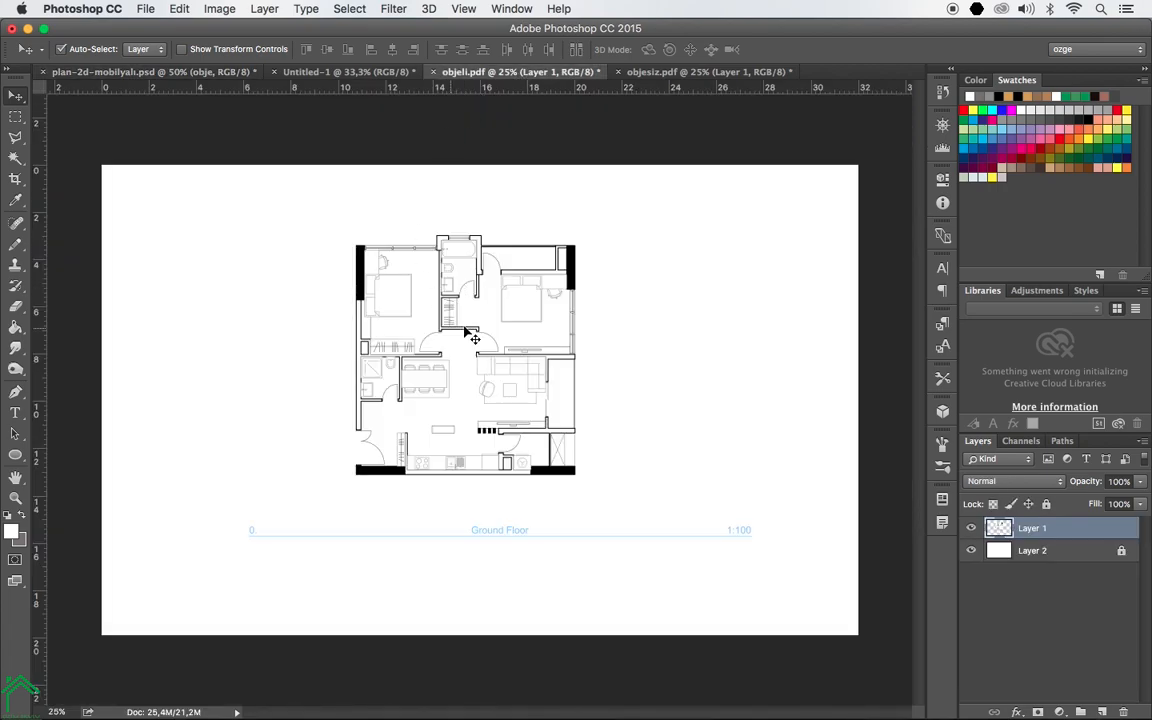
click(162, 75)
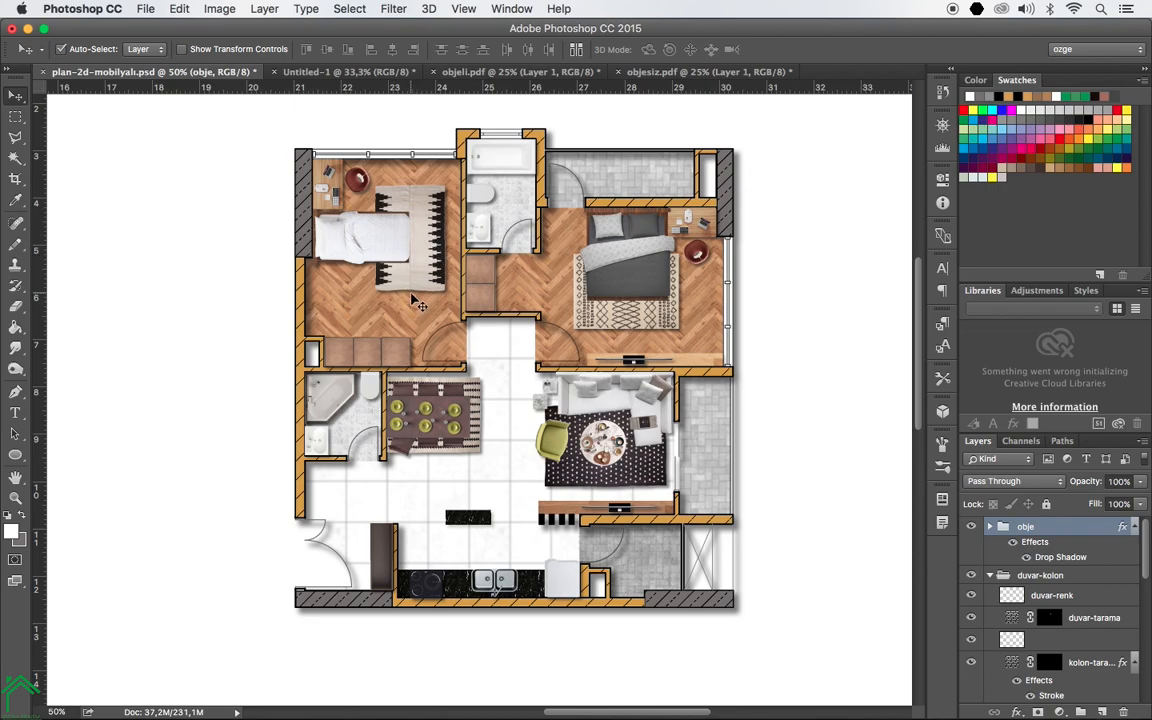
click(971, 527)
click(989, 575)
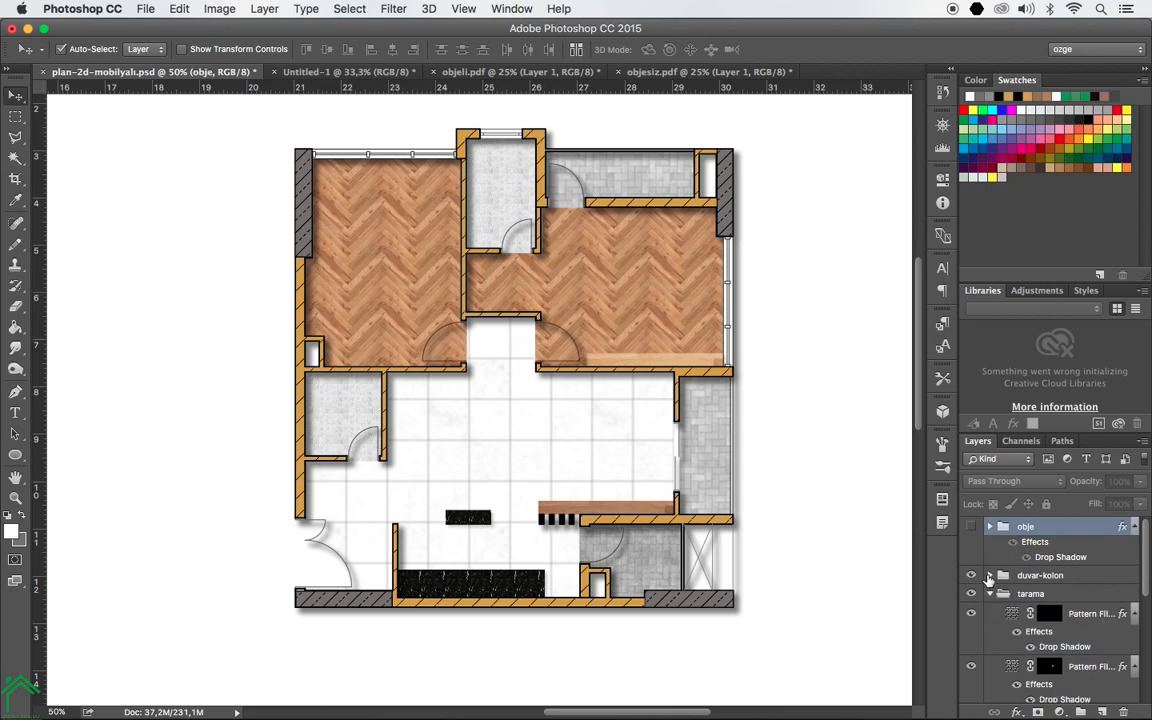
click(971, 575)
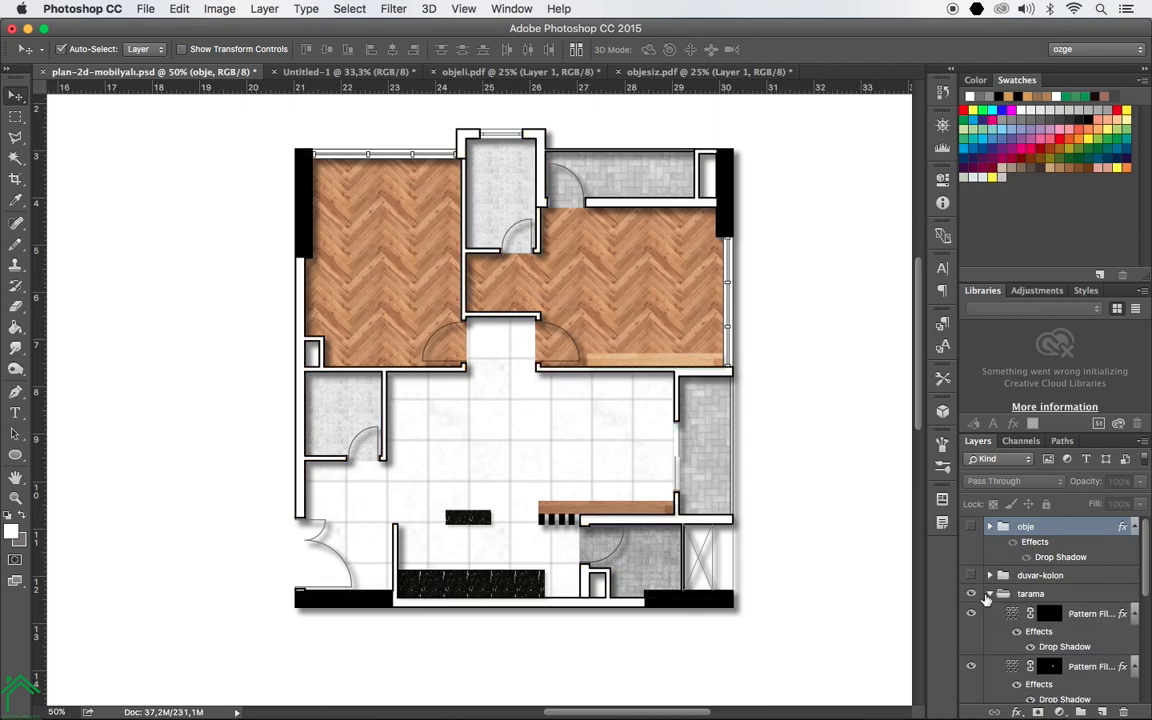
click(989, 594)
click(971, 597)
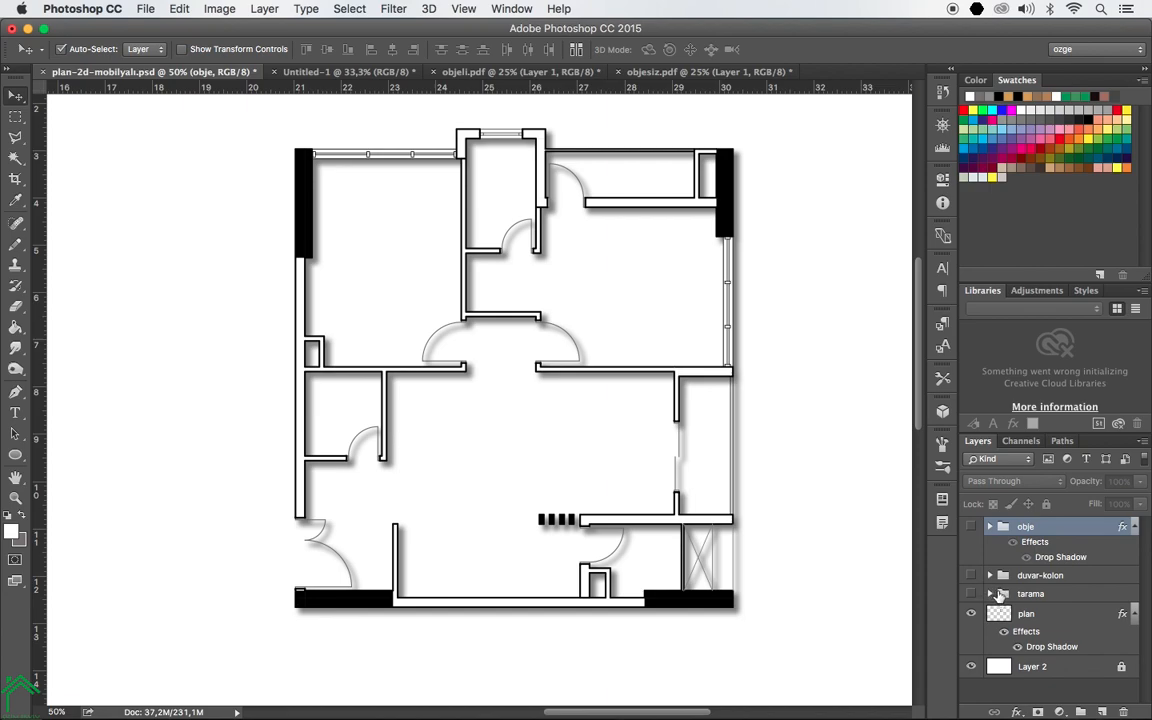
click(1005, 634)
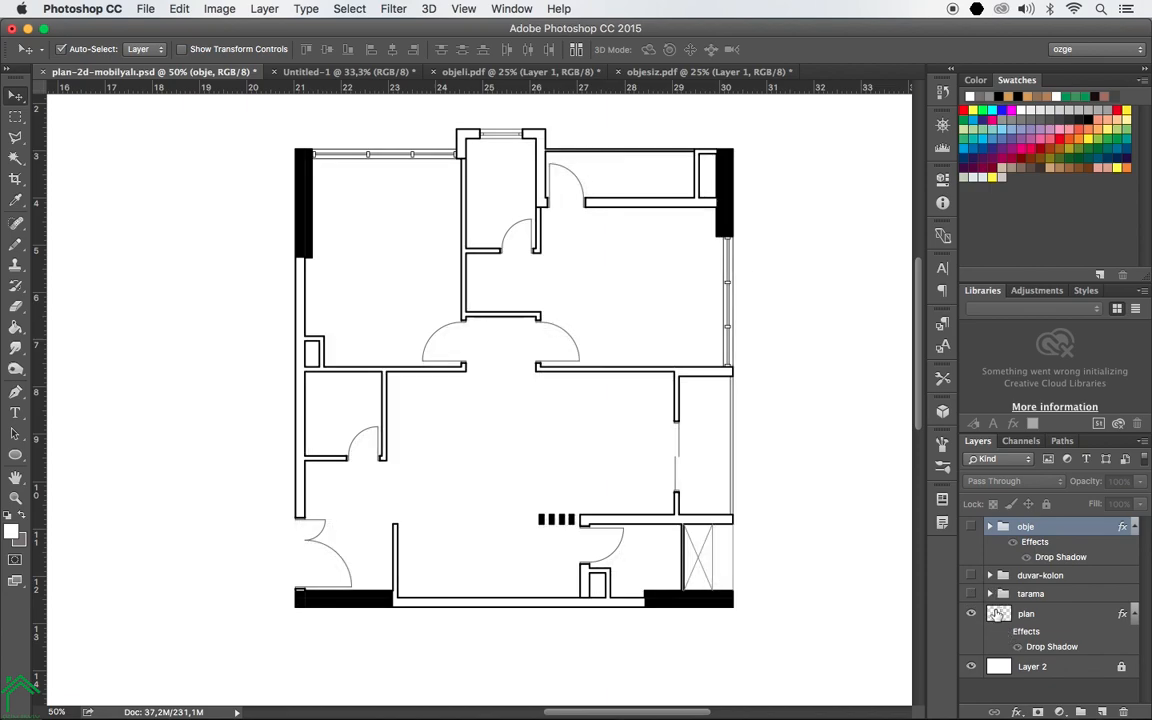
Examine the contents of the tarama, duvar-kolon and obje layer groups, collapsing each group again.
click(990, 594)
click(990, 595)
click(990, 575)
click(990, 575)
click(990, 527)
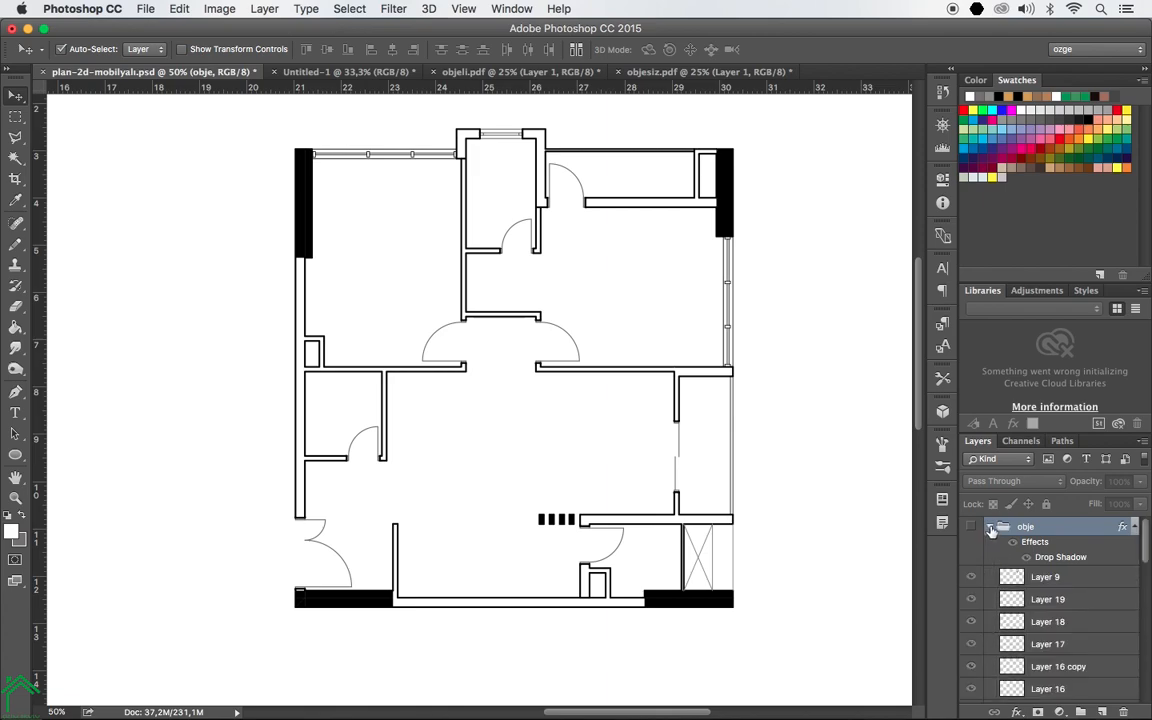
click(990, 527)
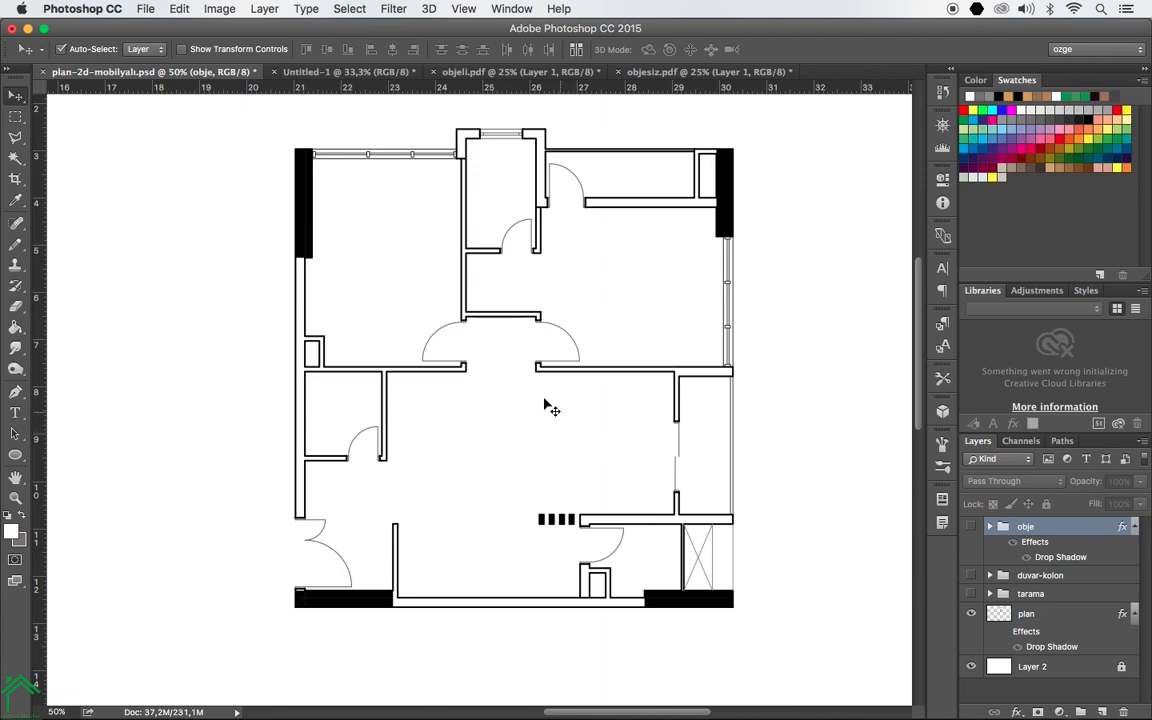
Paint three black dots of different sizes on the Untitled-1 canvas with the Pencil tool, the first about 297 px and the largest about 414 px.
click(356, 75)
key(b)
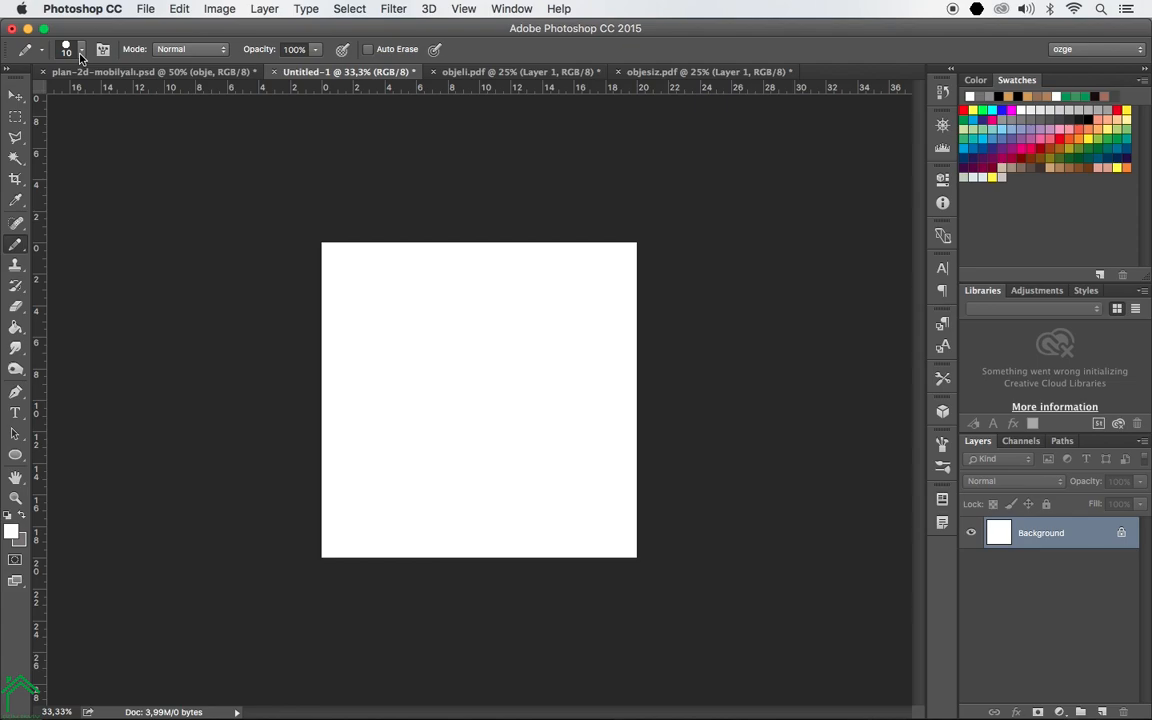
click(7, 514)
drag(357, 320, 445, 252)
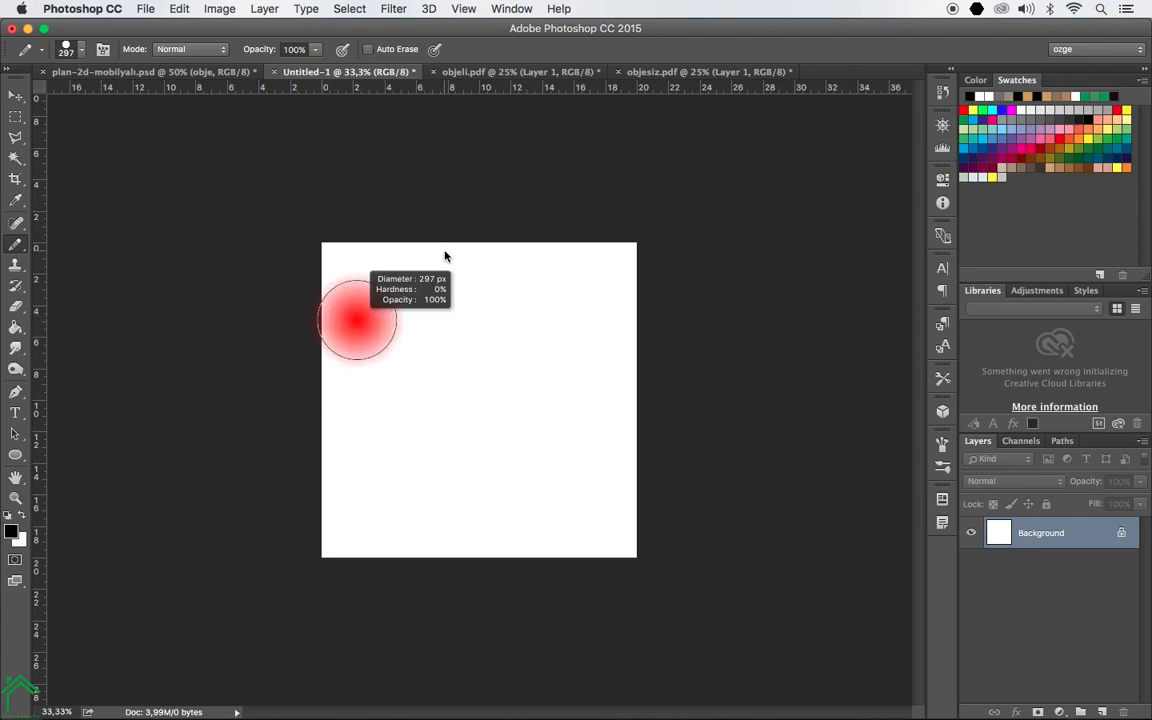
click(390, 314)
drag(555, 329, 515, 333)
click(572, 293)
mouse_move(451, 454)
mouse_down()
mouse_move(470, 424)
mouse_move(522, 416)
mouse_up()
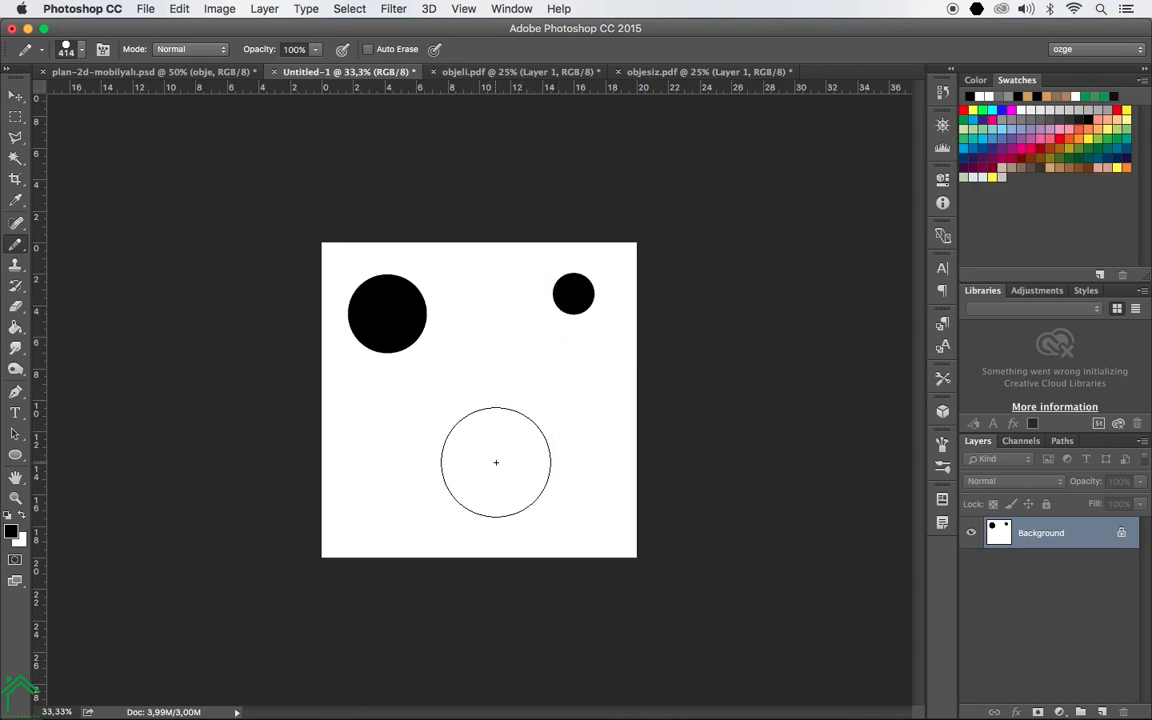
click(498, 451)
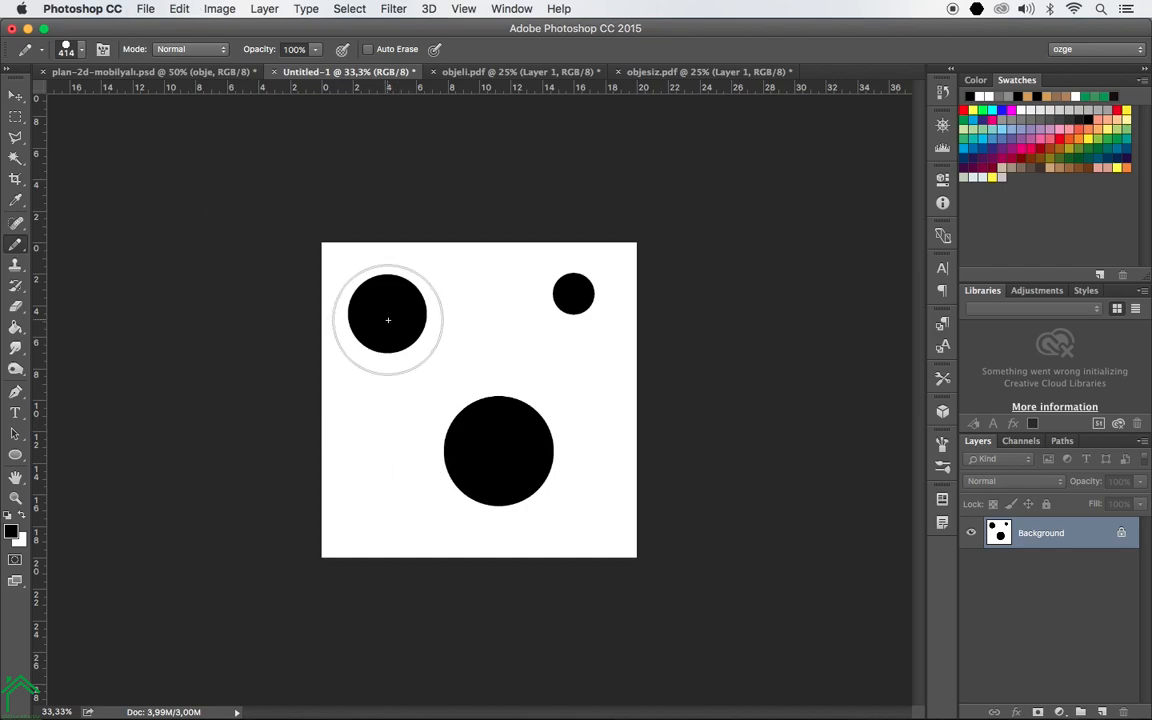
Define the three-dot canvas as a new pattern, keeping the suggested name.
click(177, 10)
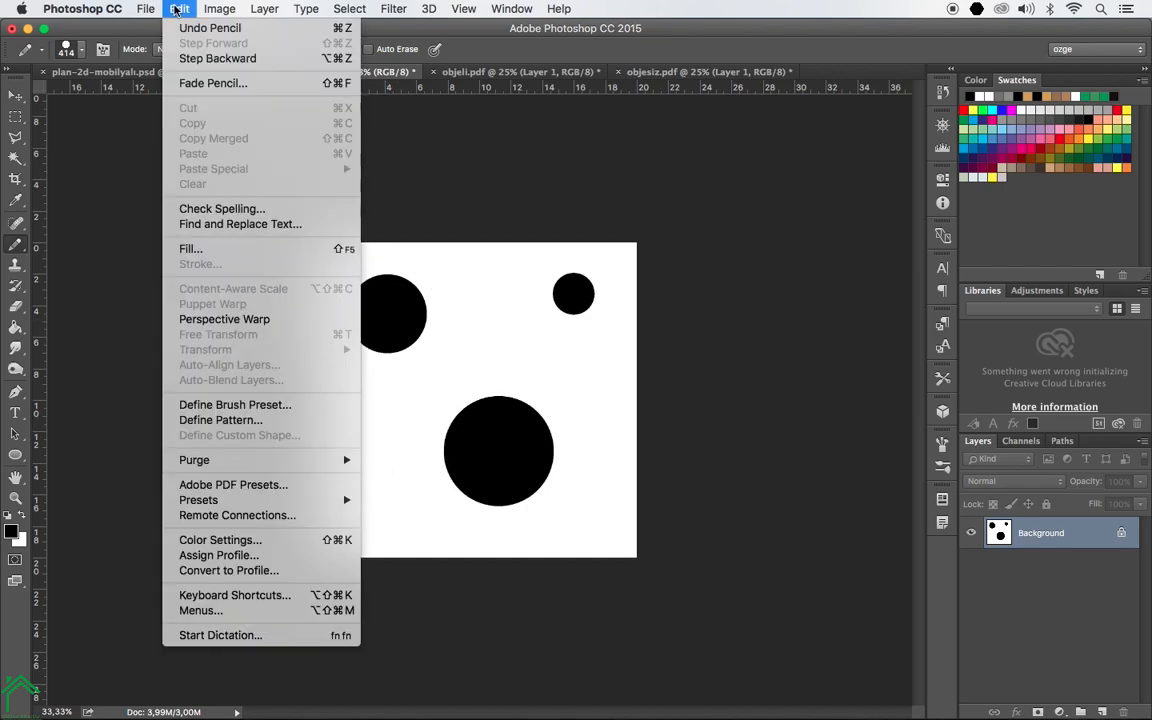
click(224, 424)
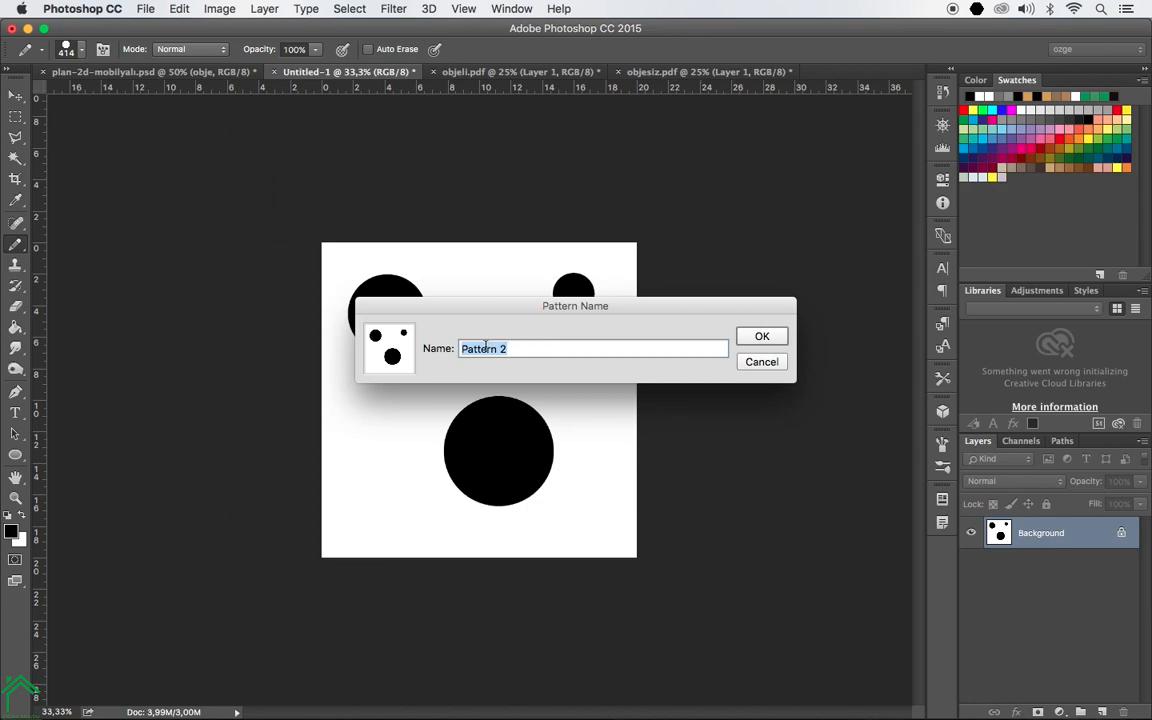
click(748, 337)
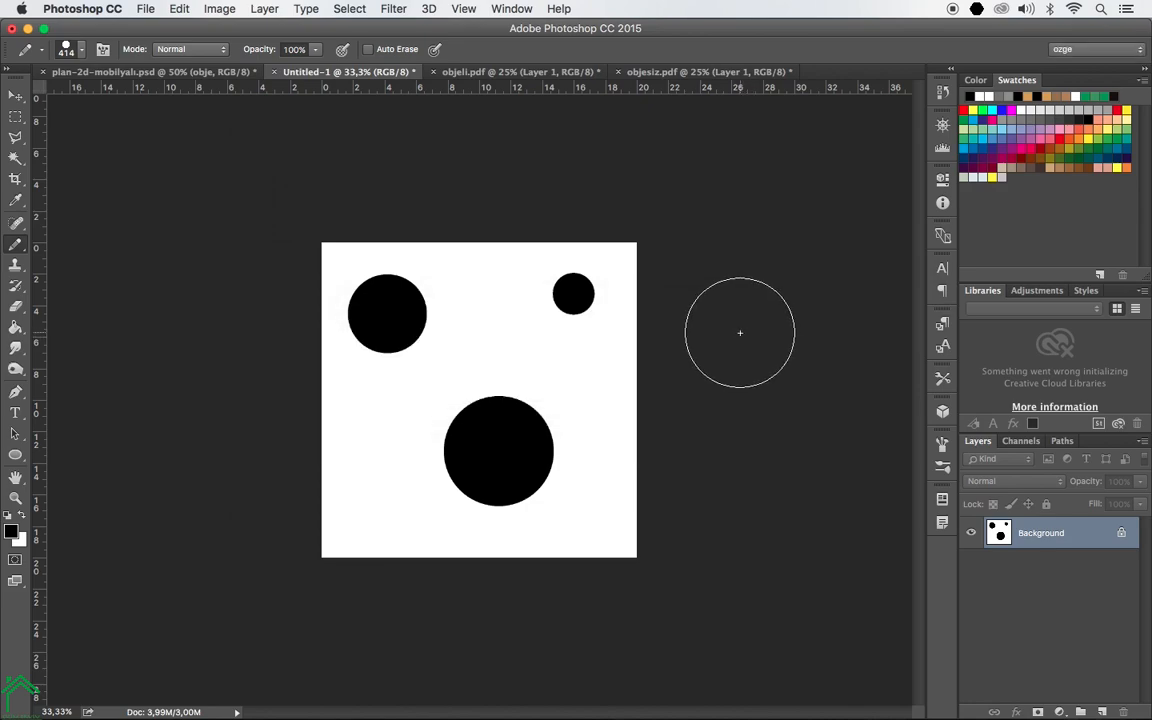
In plan-2d-mobilyalı.psd, select a rectangular blank area left of the floor plan and start a pattern fill layer in it.
click(227, 76)
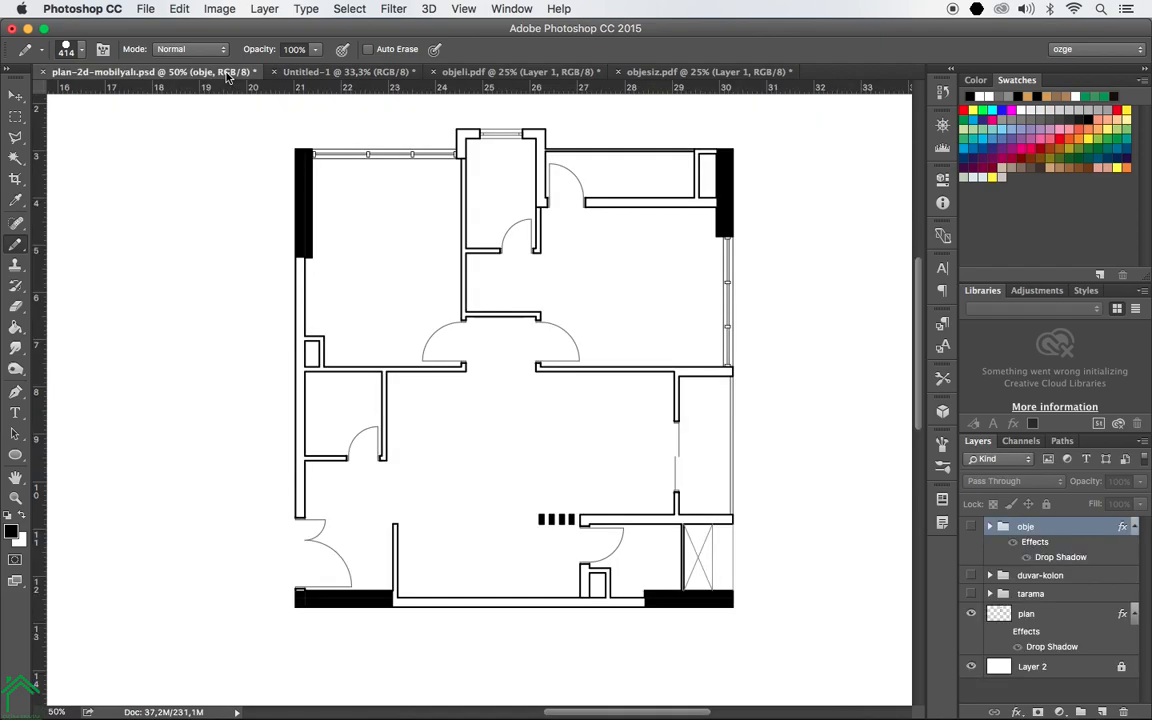
click(15, 118)
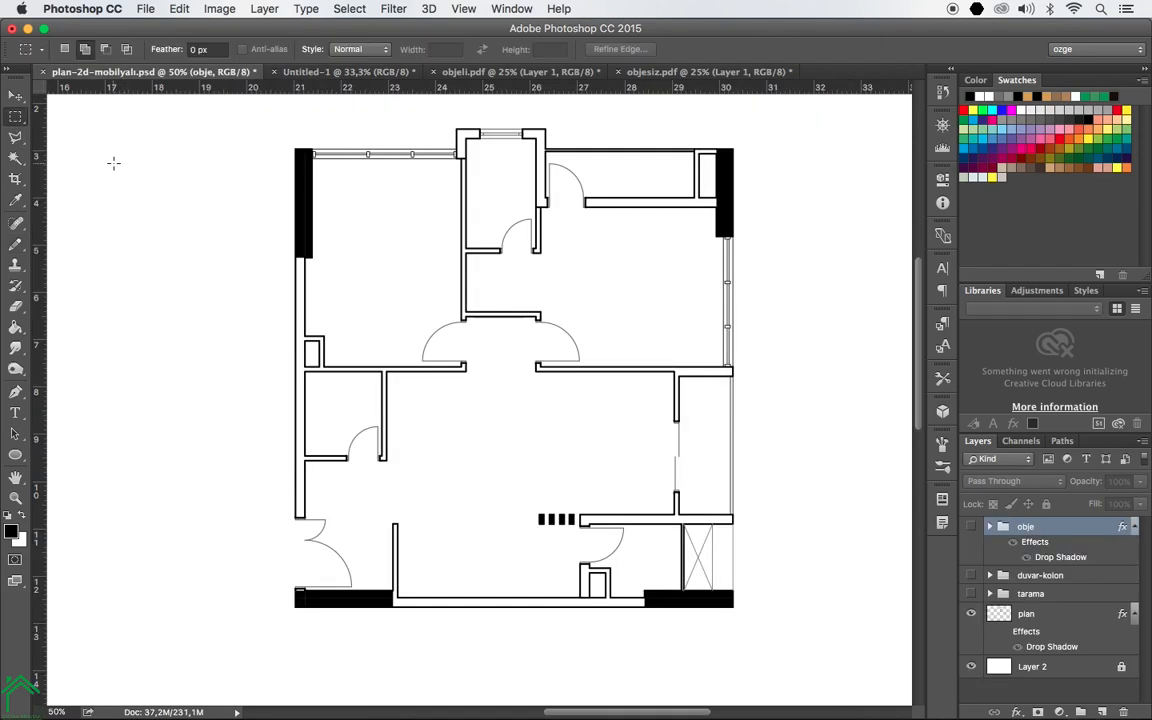
drag(89, 151, 251, 358)
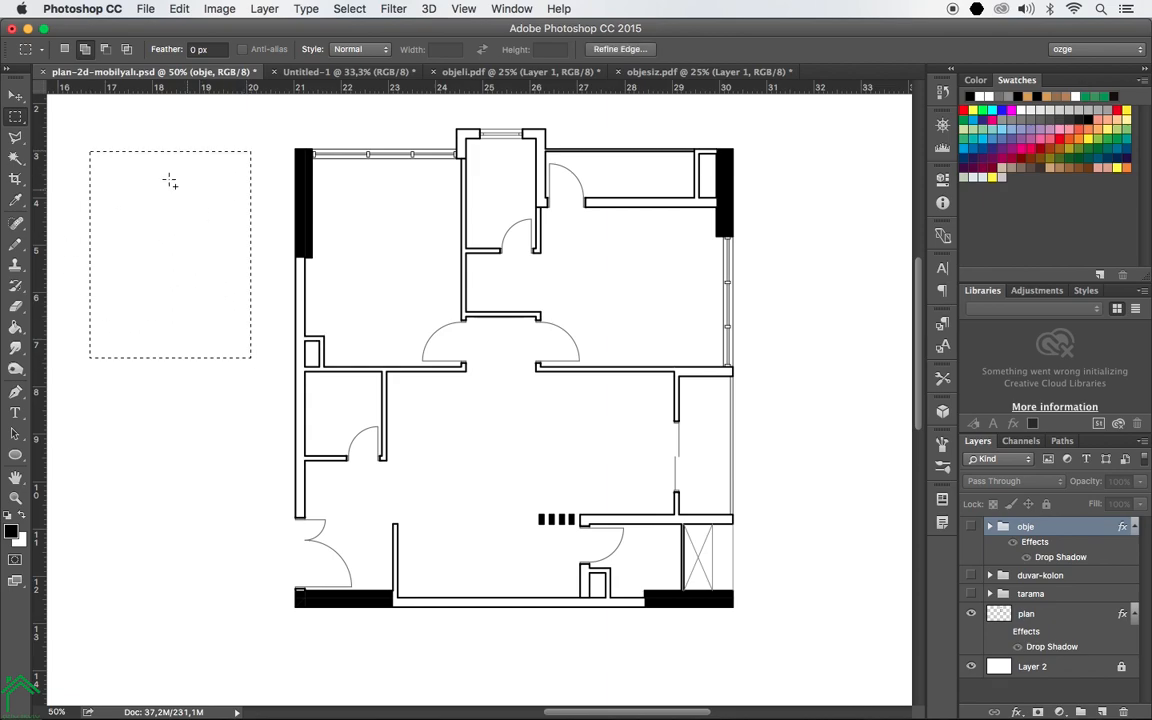
click(1059, 712)
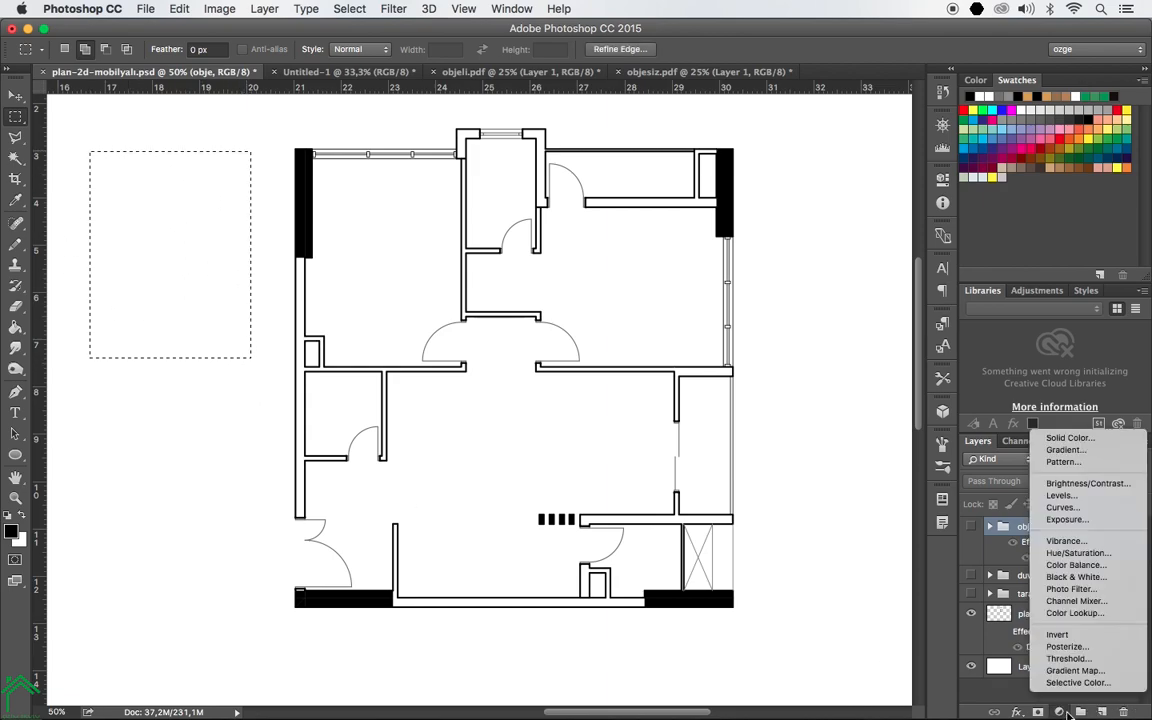
click(1066, 463)
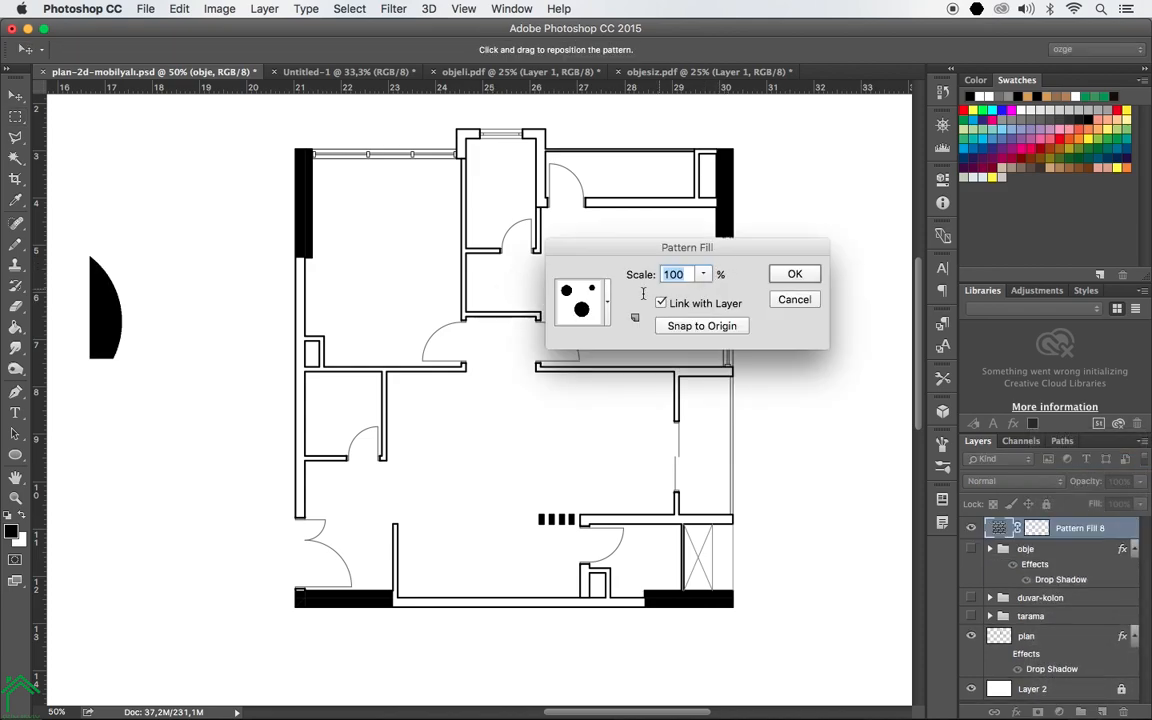
Try the three-dot pattern at 10% scale in the fill layer and undo the fill.
click(604, 303)
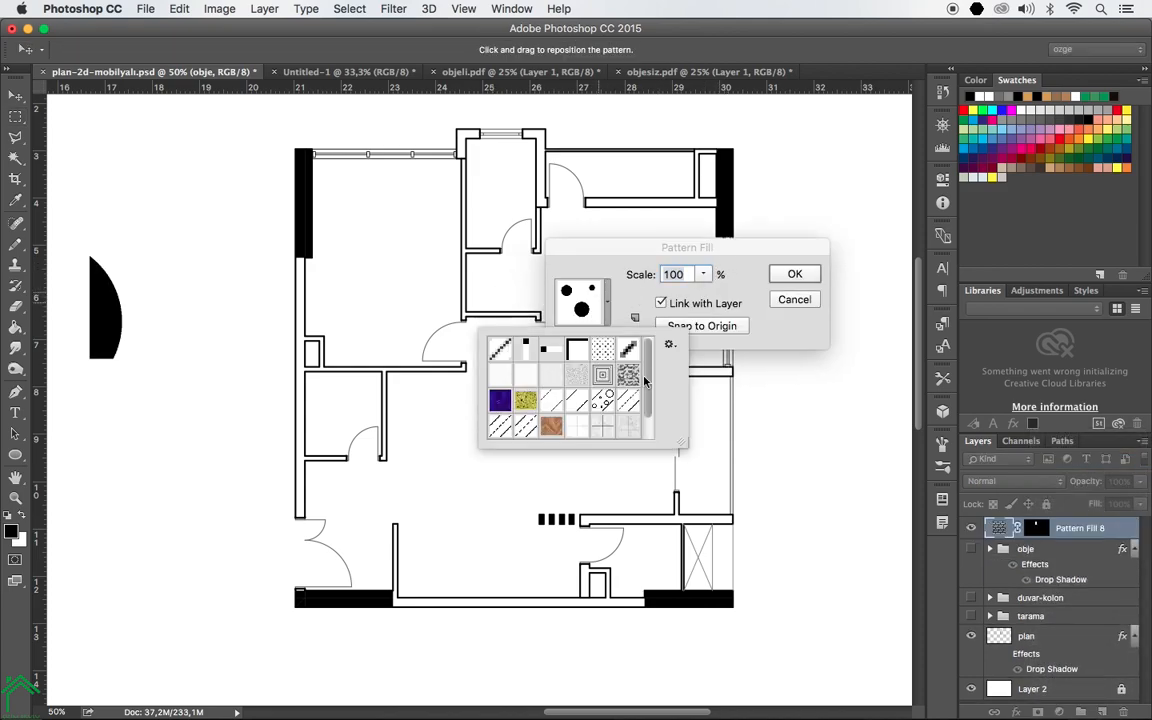
scroll(645, 381, down, 1)
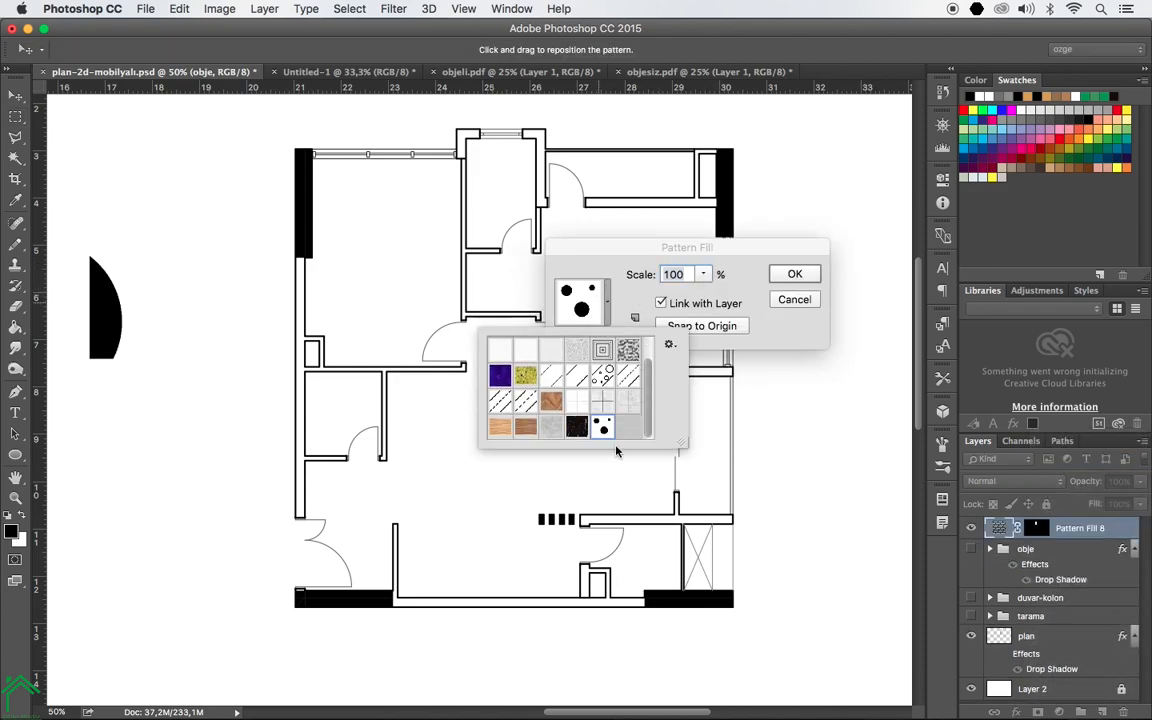
click(684, 279)
text(10)
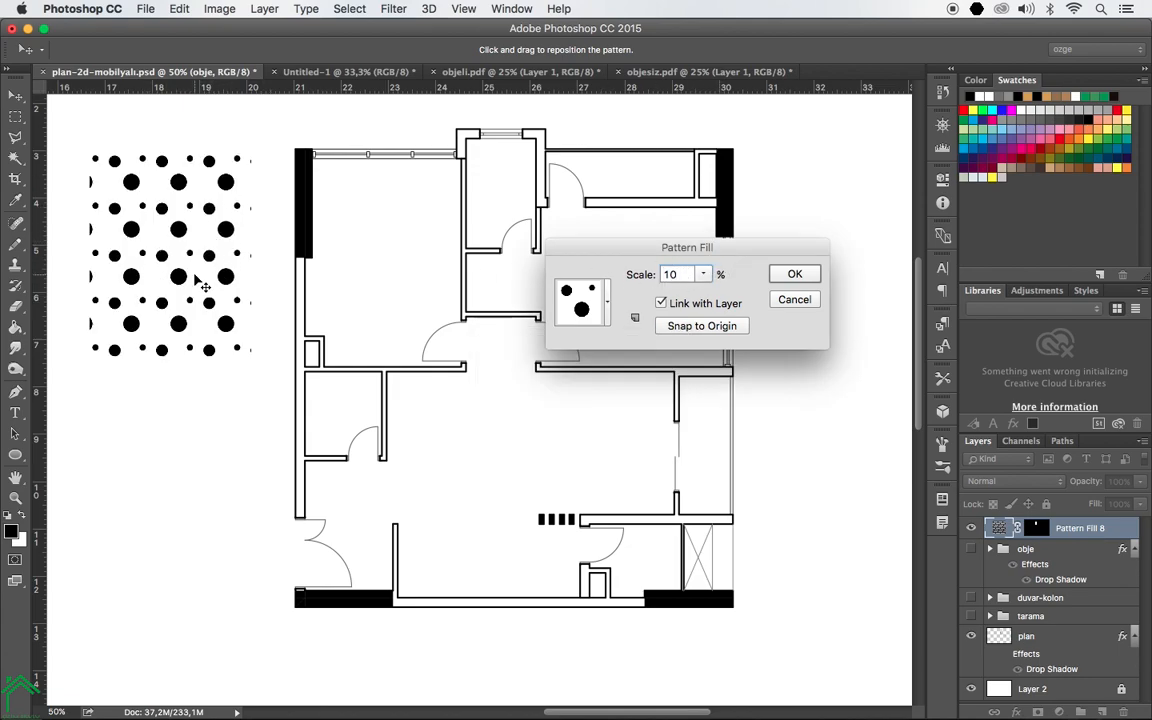
click(792, 276)
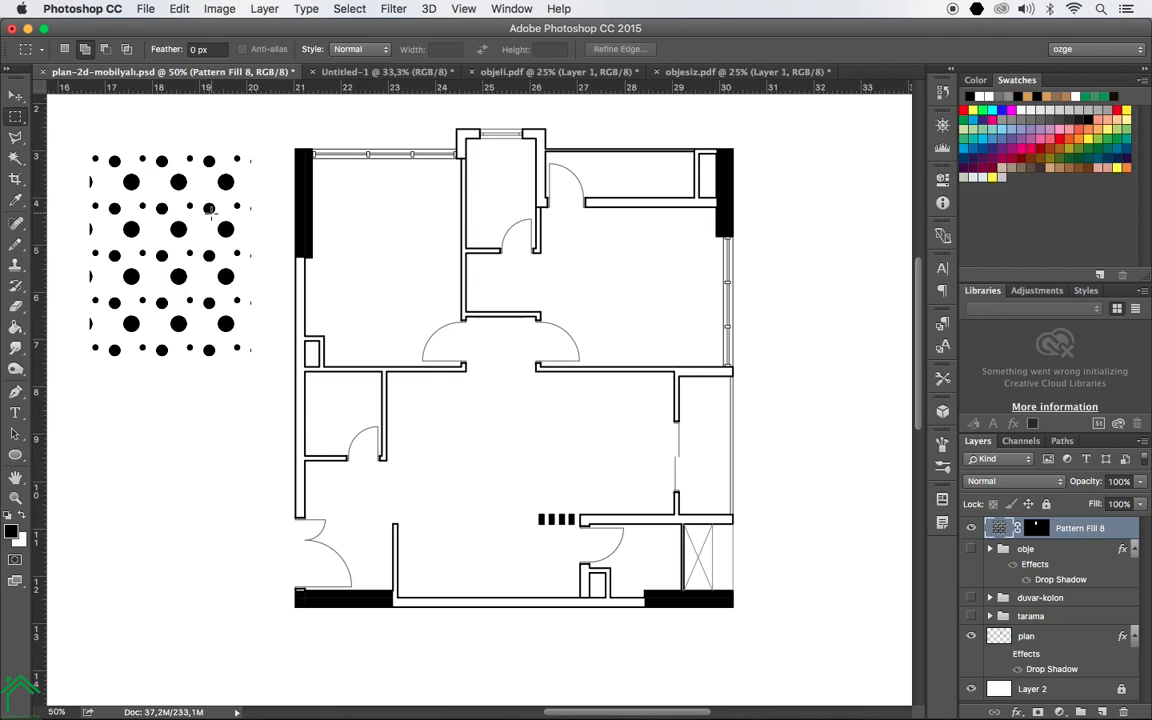
key(super+z)
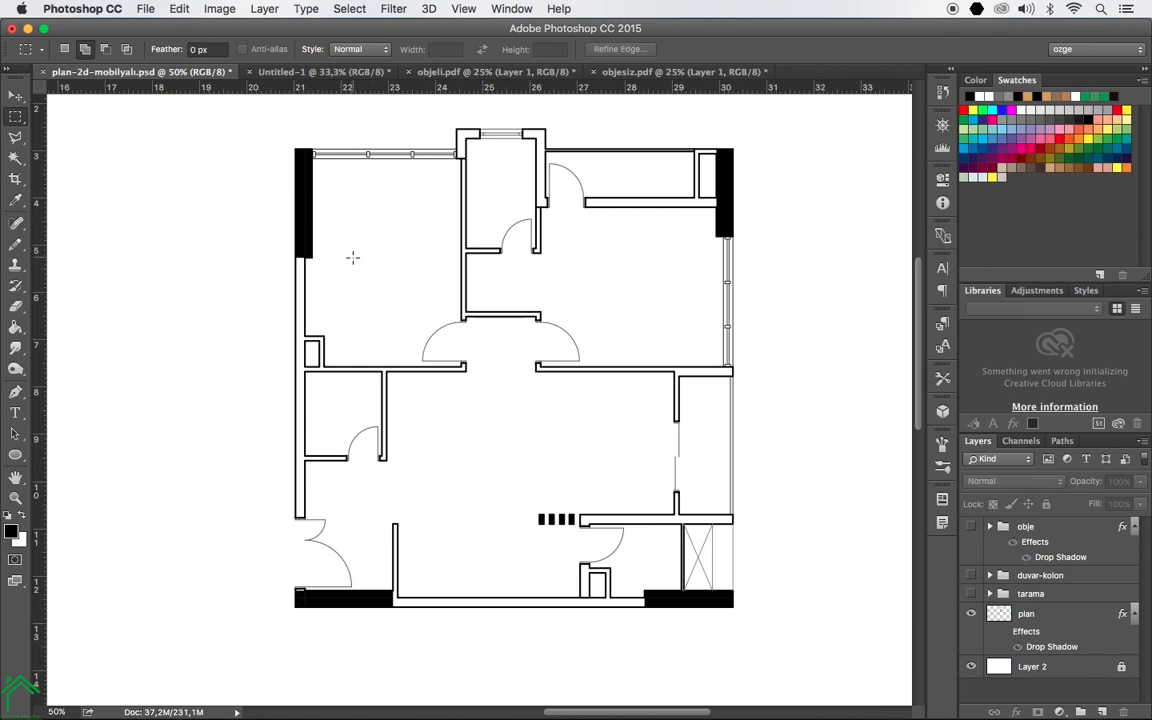
Switch to Finder and browse to the texture folder in Documents > Adobe > photoshop.
click(300, 71)
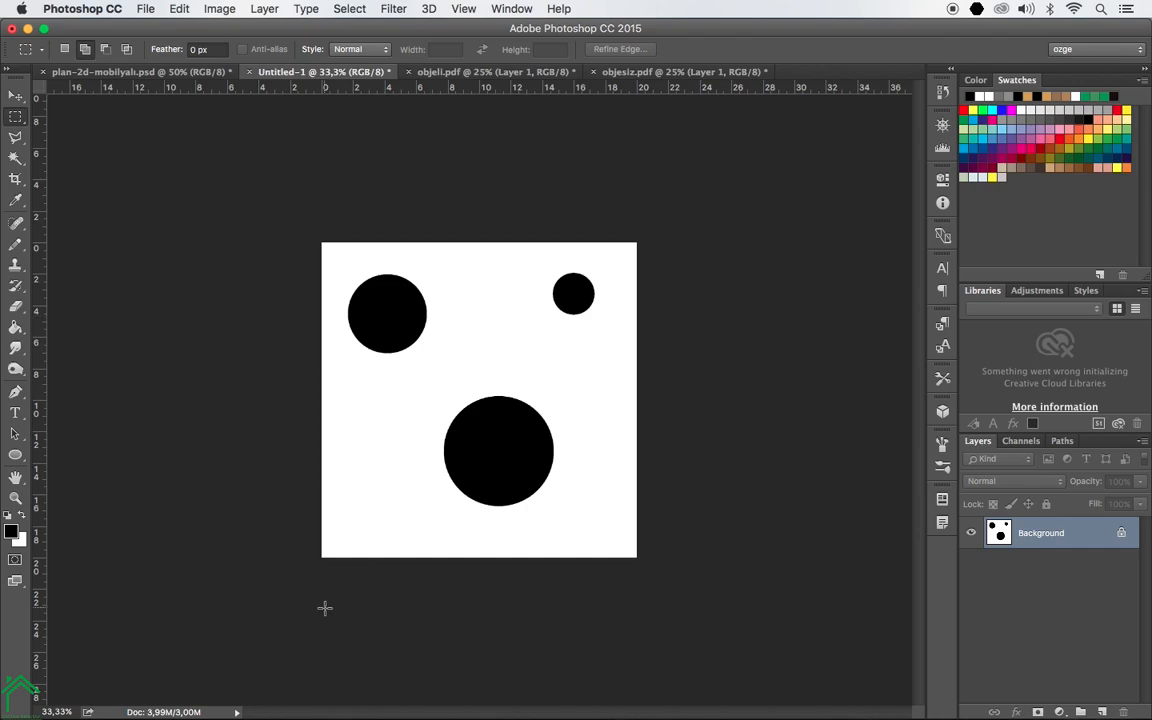
click(182, 697)
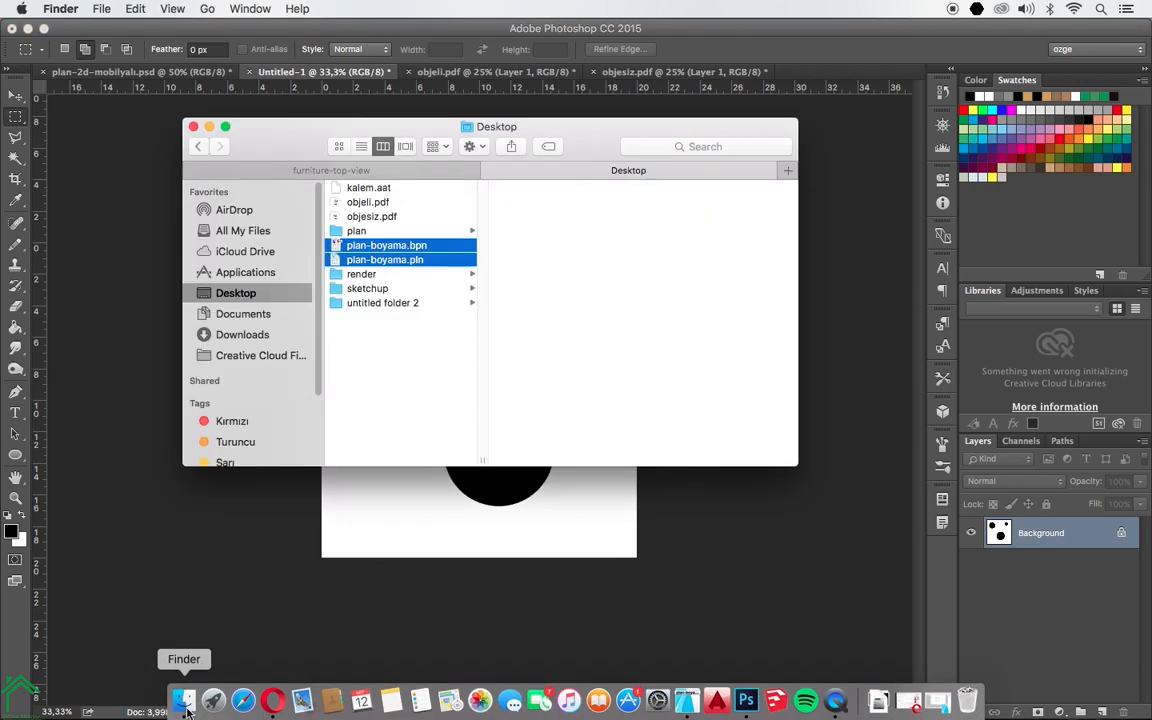
click(243, 315)
click(400, 202)
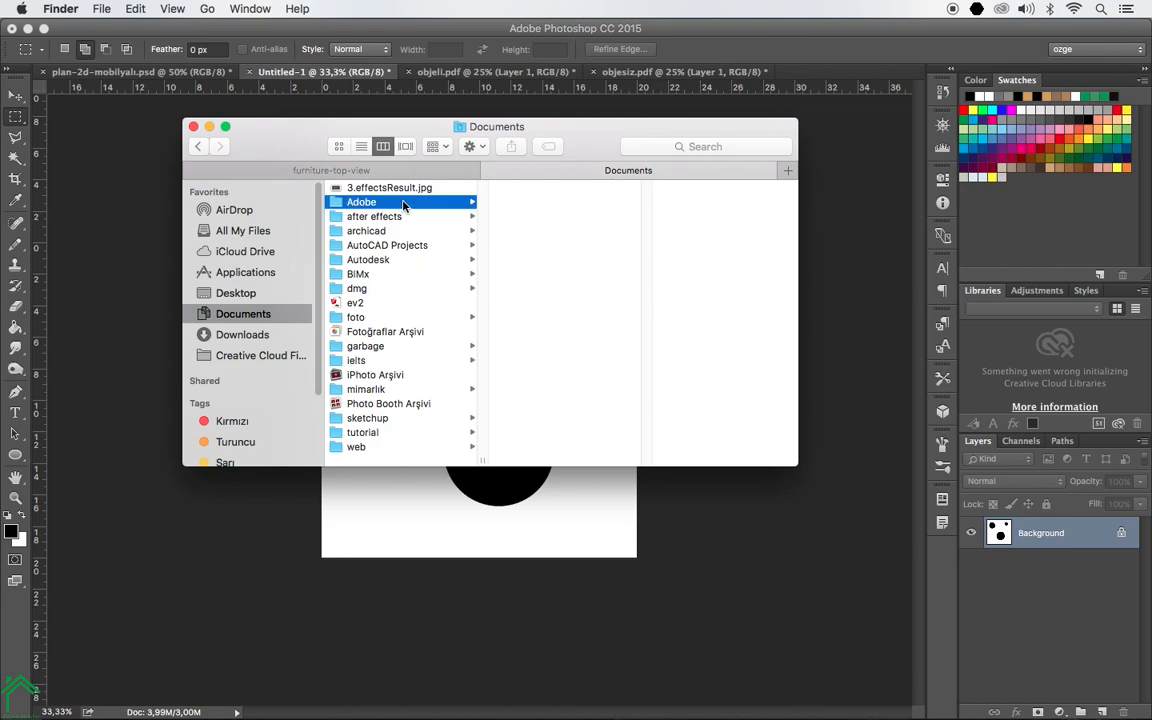
click(532, 331)
click(680, 318)
scroll(678, 320, down, 10)
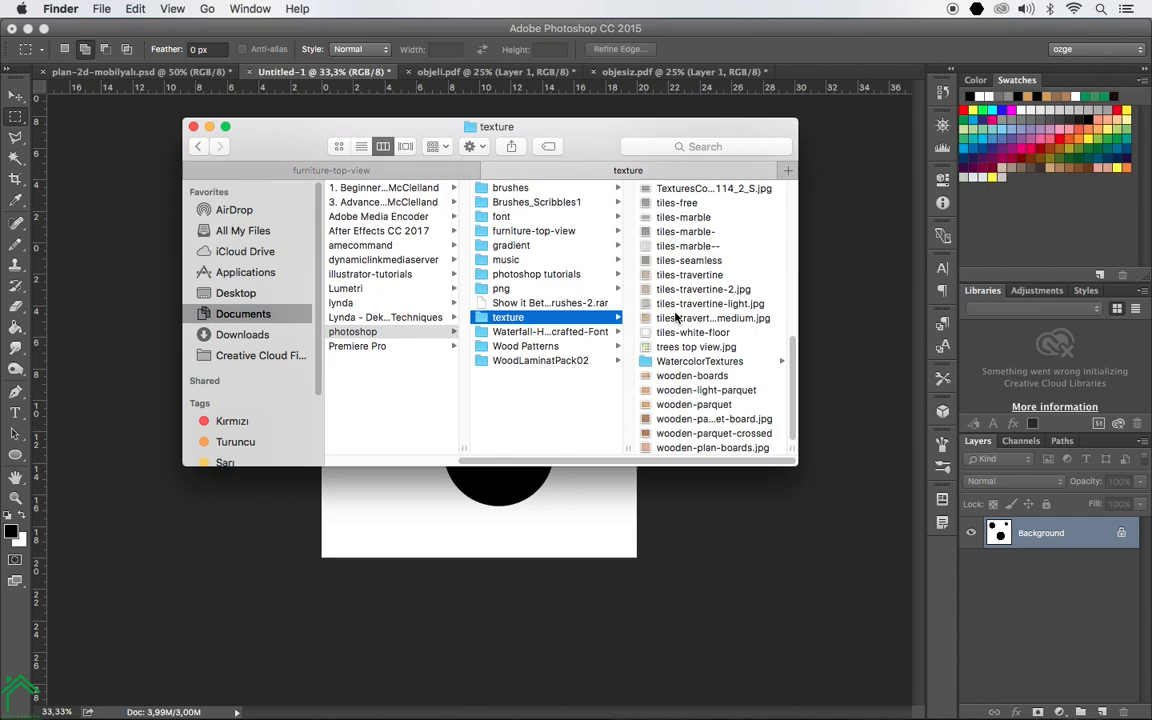
Preview the wooden textures and open wooden-parquet-board.jpg in Photoshop.
click(716, 393)
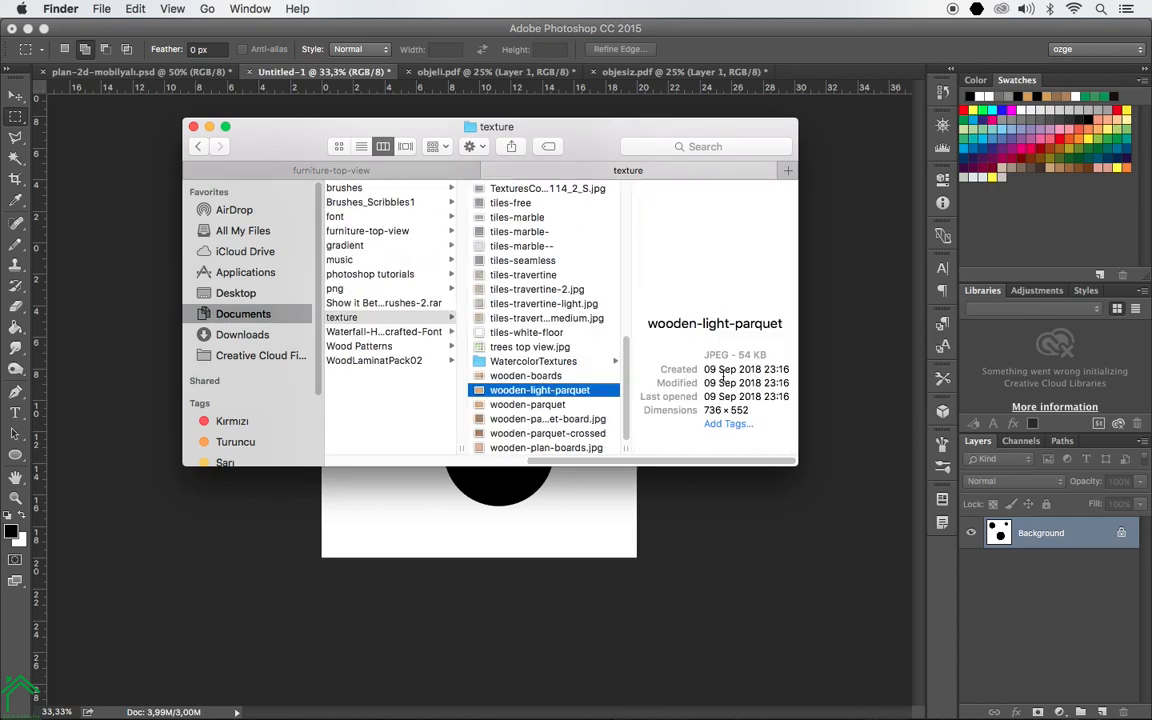
click(540, 405)
click(548, 419)
right_click(556, 420)
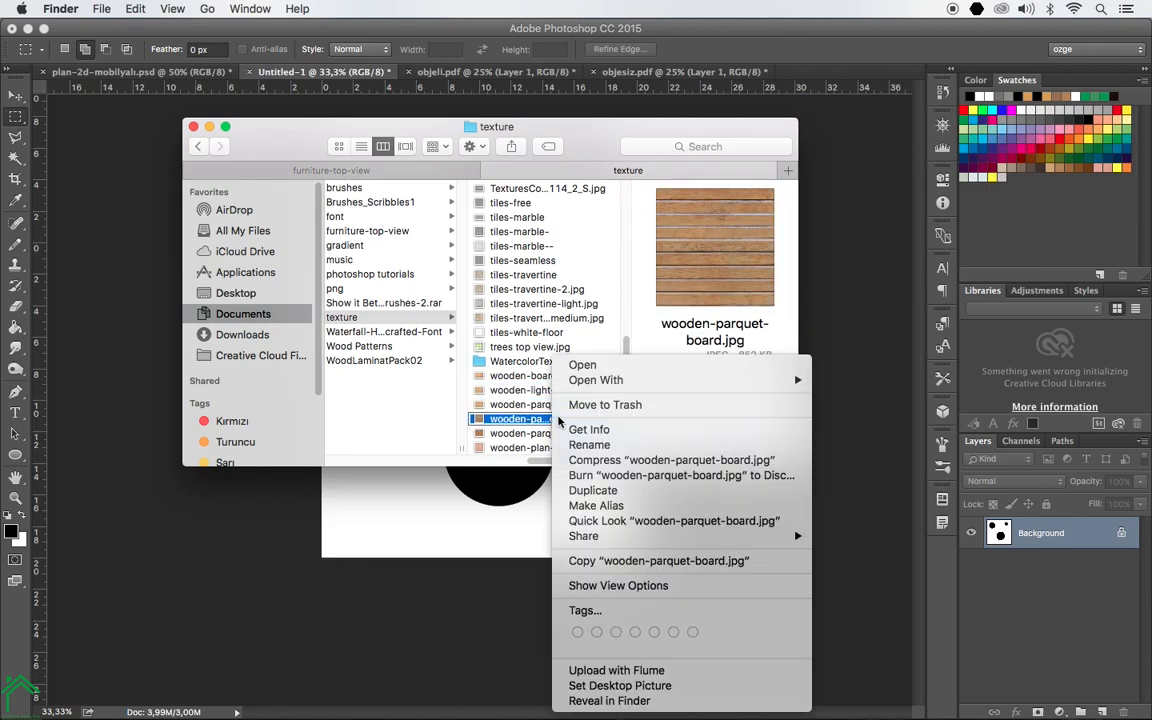
mouse_move(610, 380)
click(870, 493)
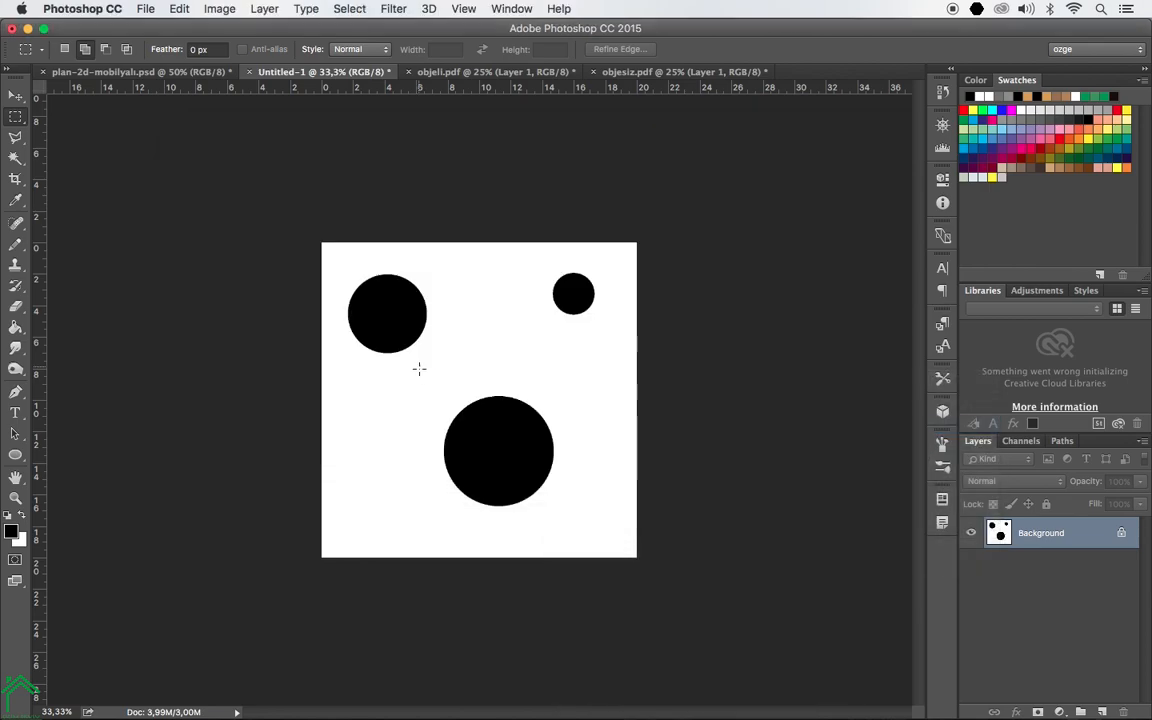
Define the wooden parquet board image as a pattern, keeping the suggested name wooden-parquet-board.jpg.
click(180, 9)
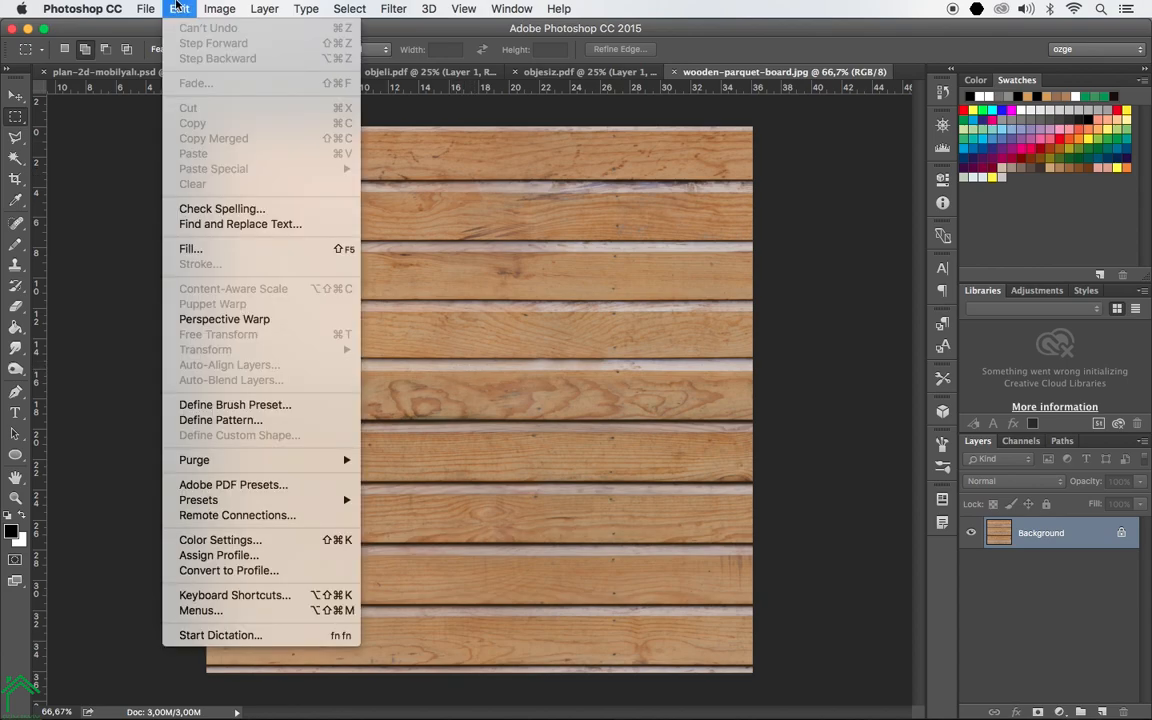
click(215, 427)
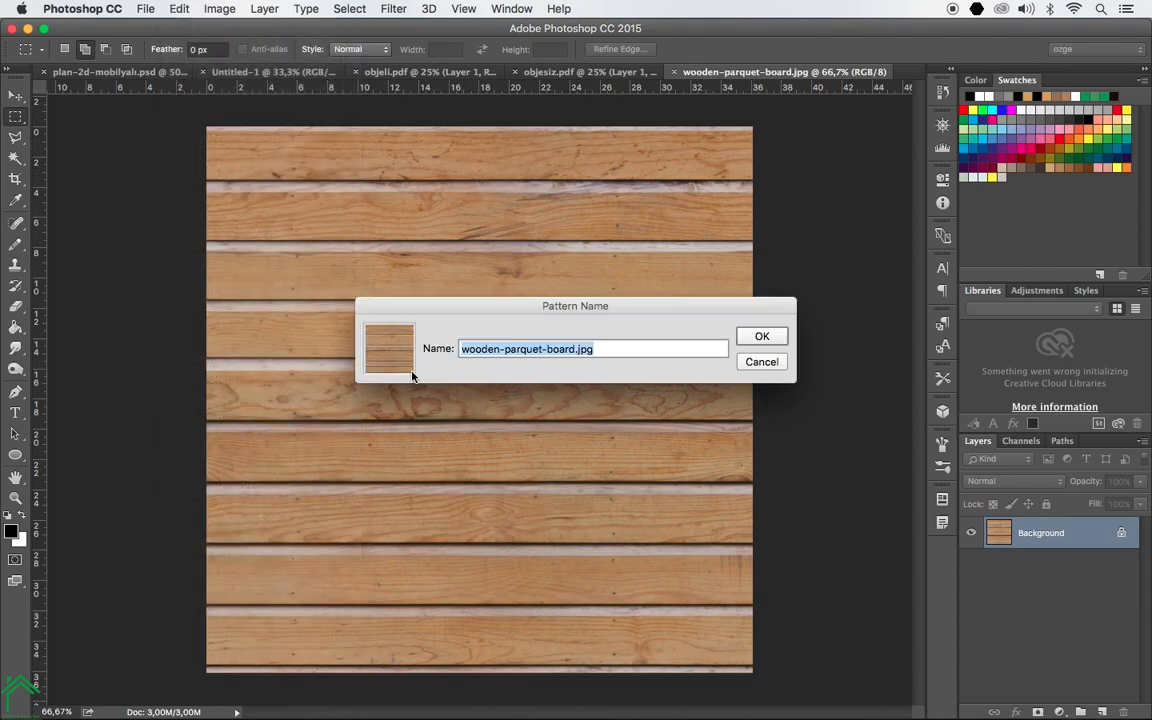
click(761, 337)
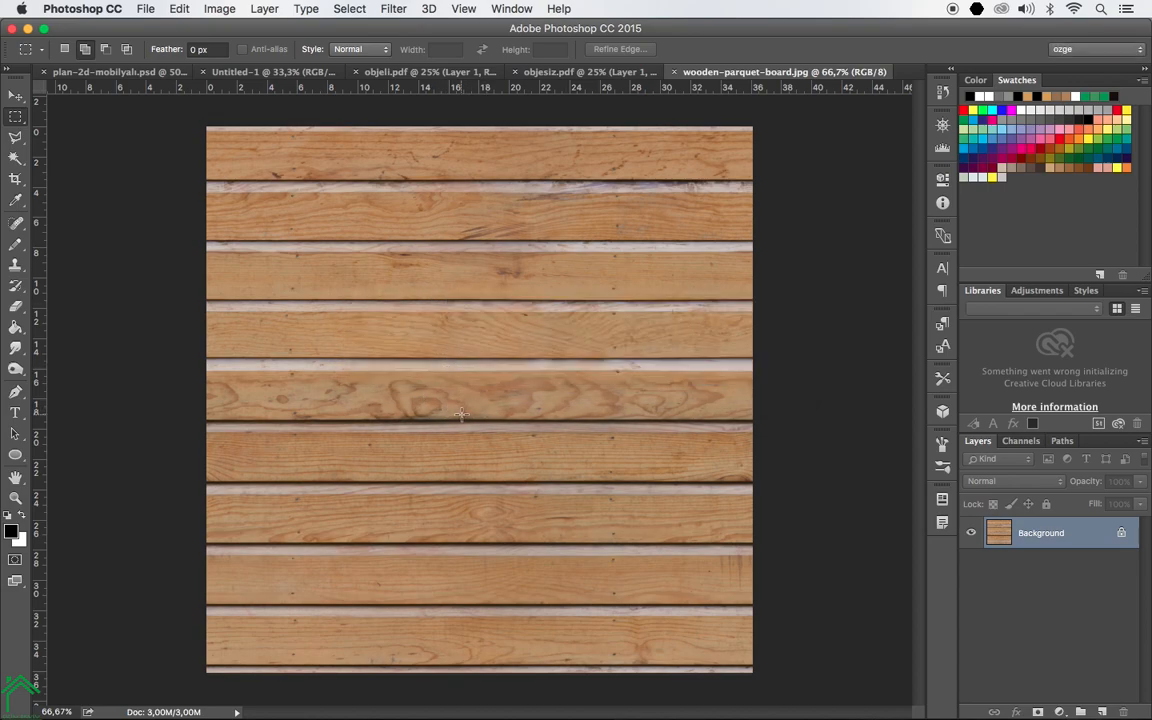
In plan-2d-mobilyalı.psd, select the interiors of the two upper rooms on the plan layer with the Magic Wand.
click(118, 73)
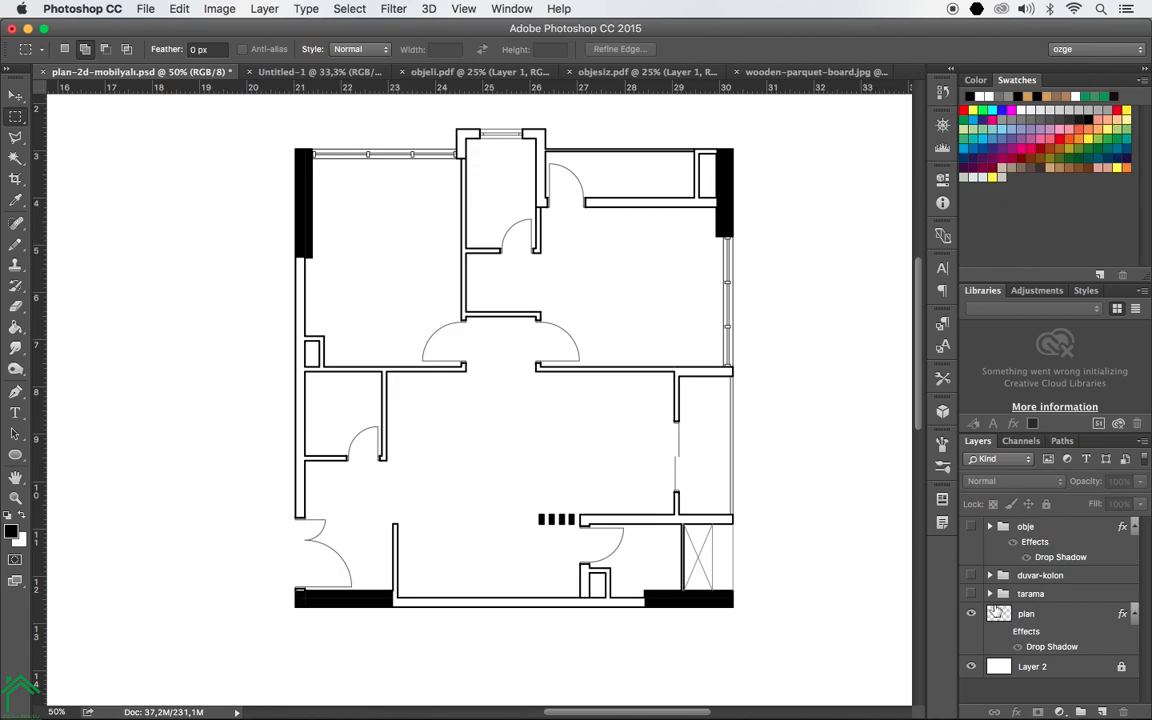
click(1021, 619)
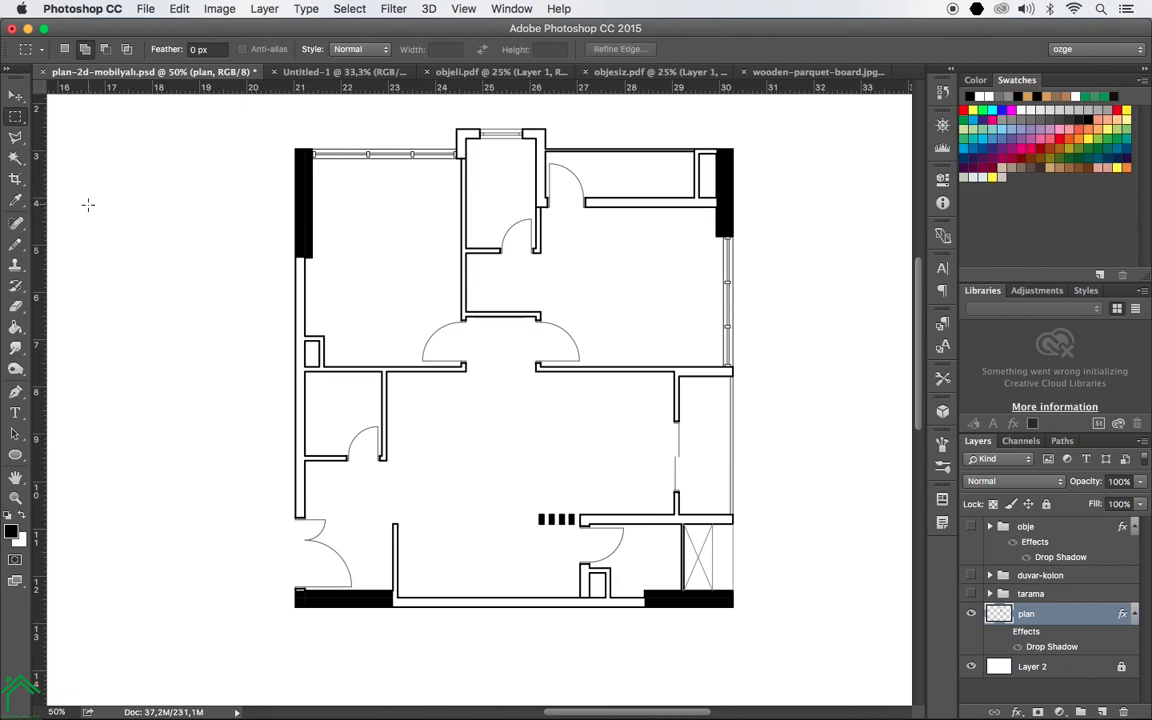
click(14, 158)
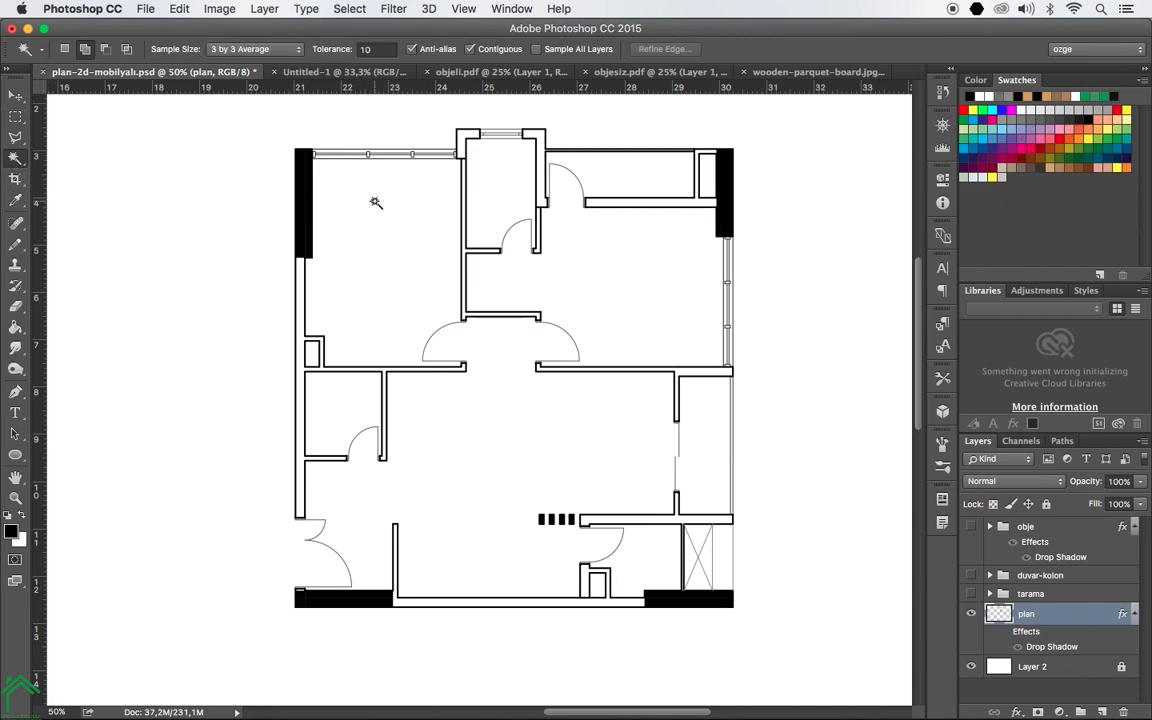
click(369, 207)
shift+click(586, 265)
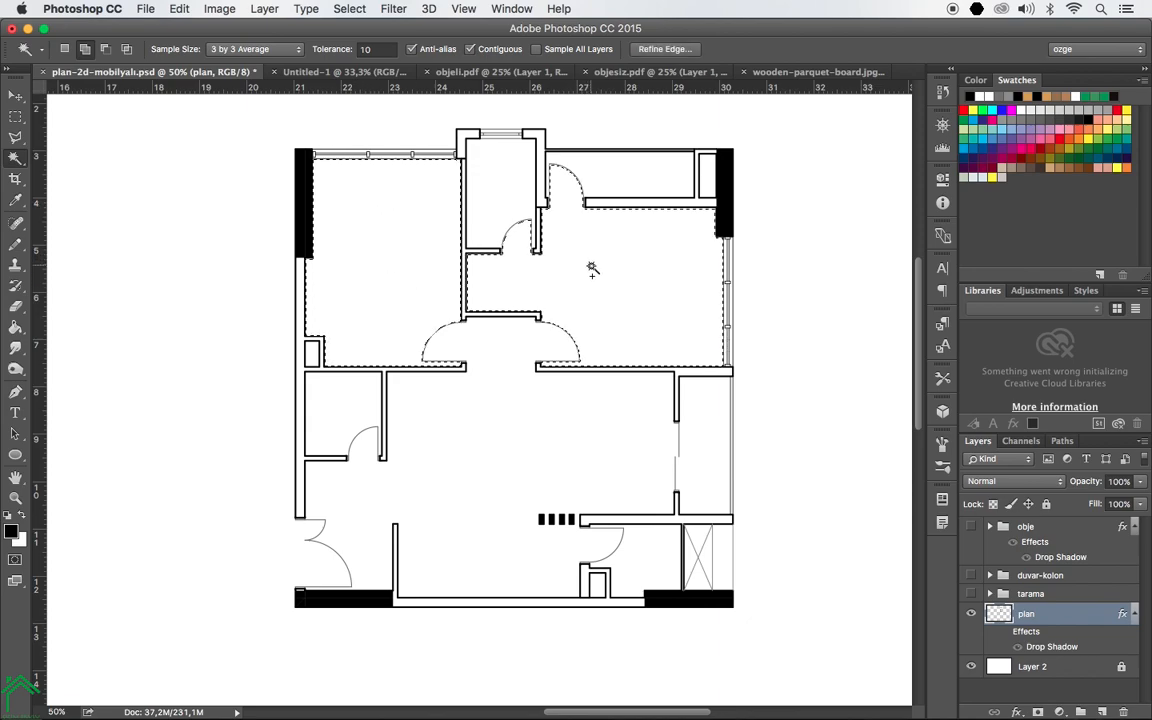
Add the door swing areas beside the central hall to the selection of both rooms with rectangular marquees.
click(15, 116)
key(z)
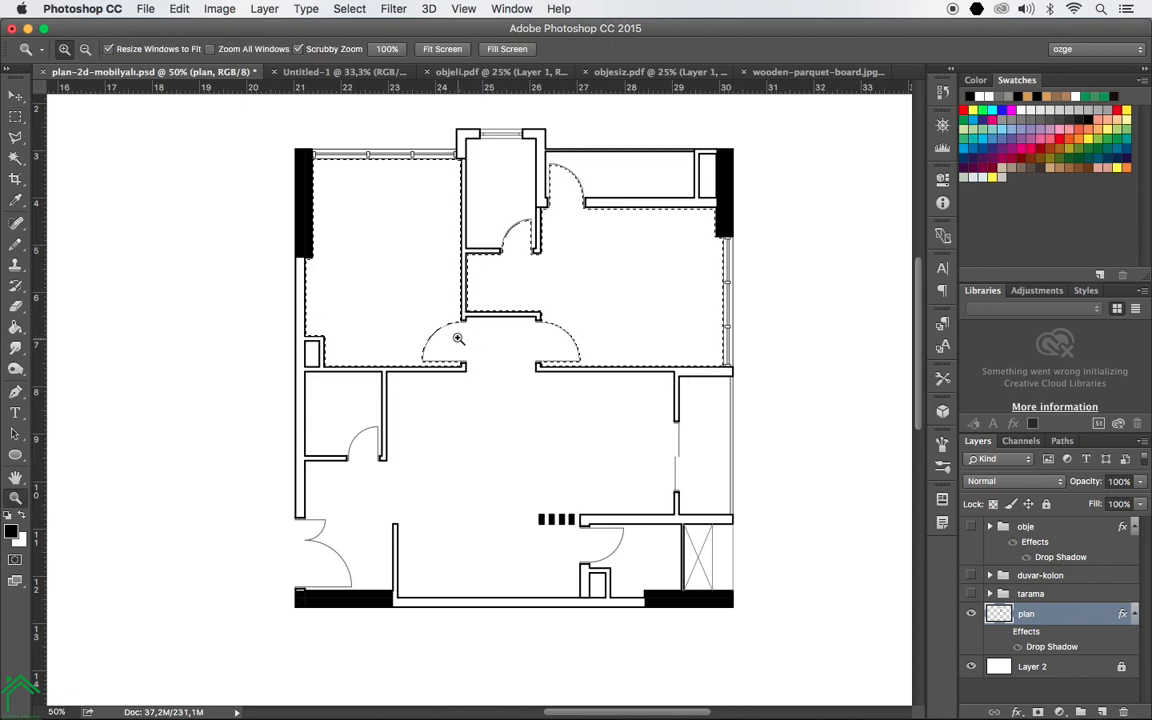
click(458, 338)
key(m)
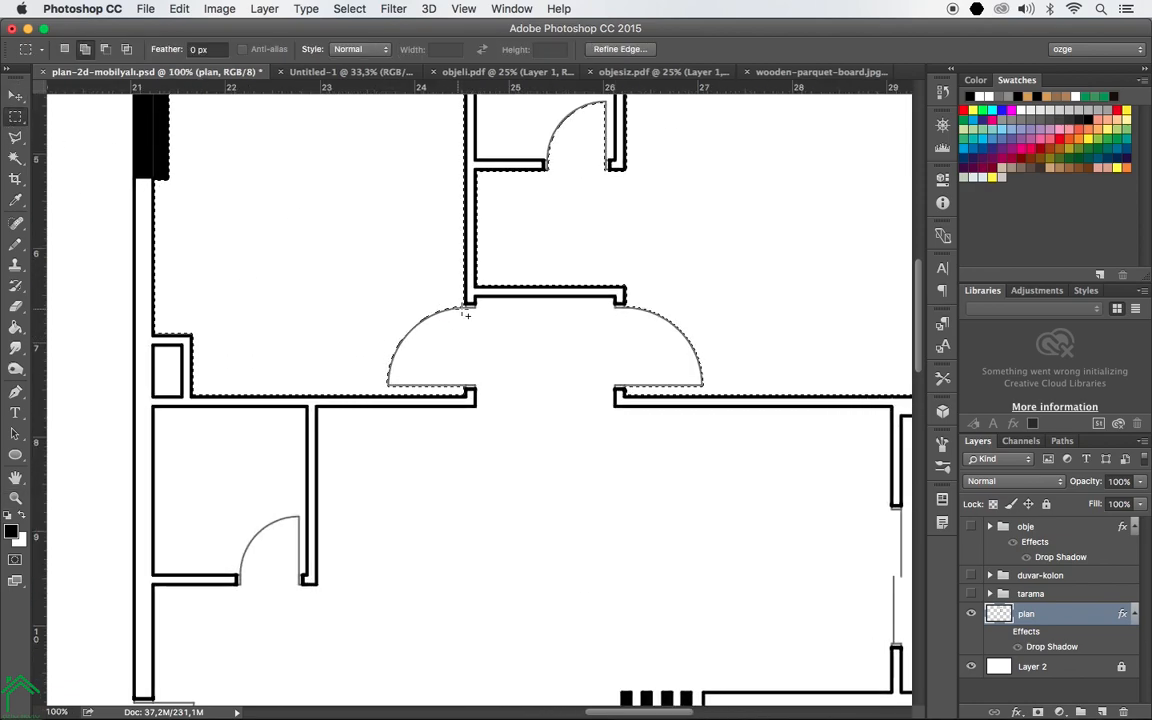
drag(464, 297, 353, 401)
drag(626, 287, 705, 390)
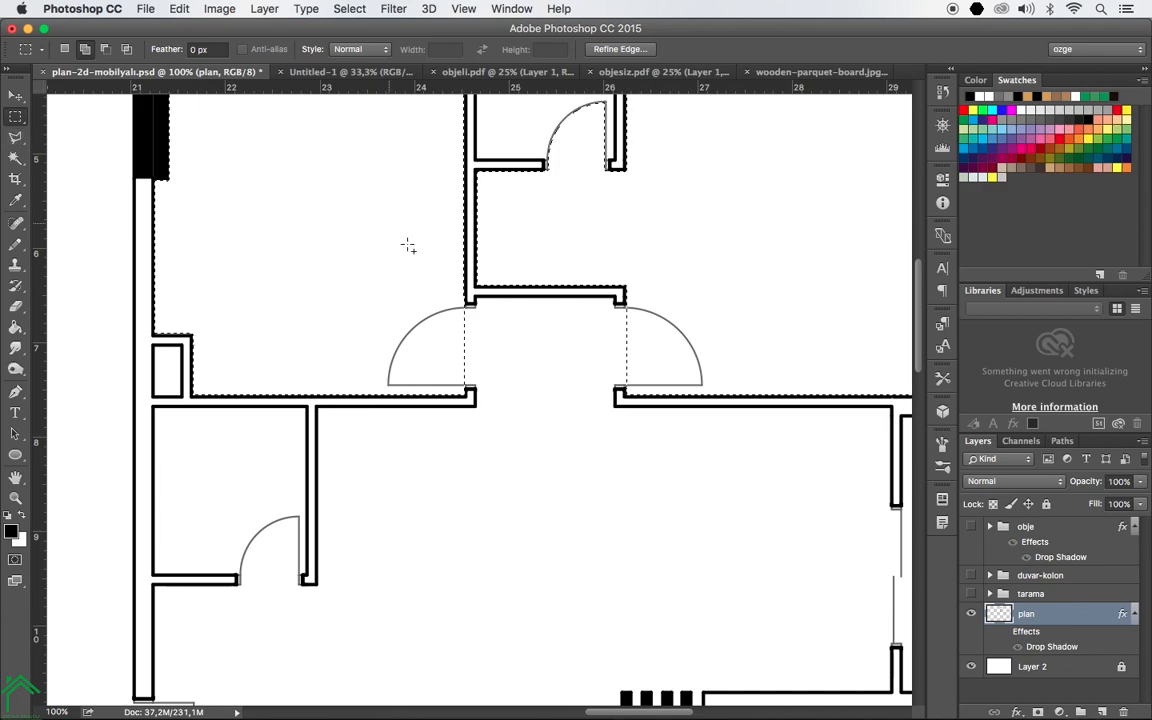
Subtract the two door swing areas above the right-hand room from the selection with a rectangular marquee.
key(z)
alt+click(370, 285)
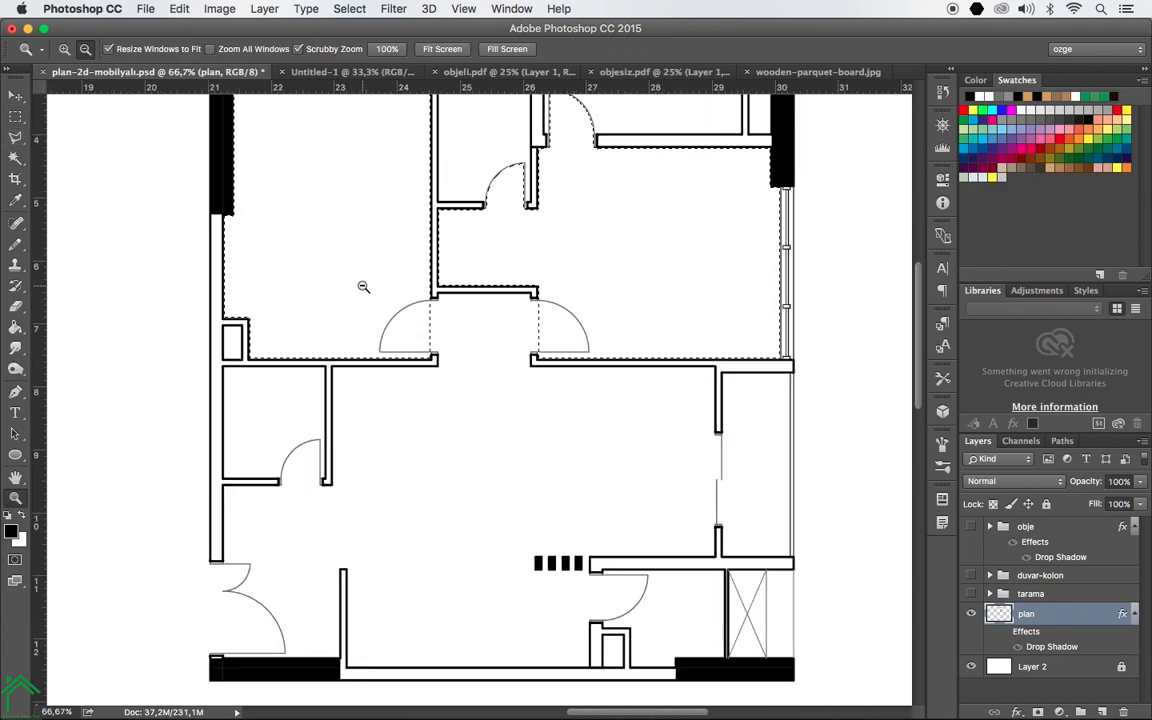
click(514, 321)
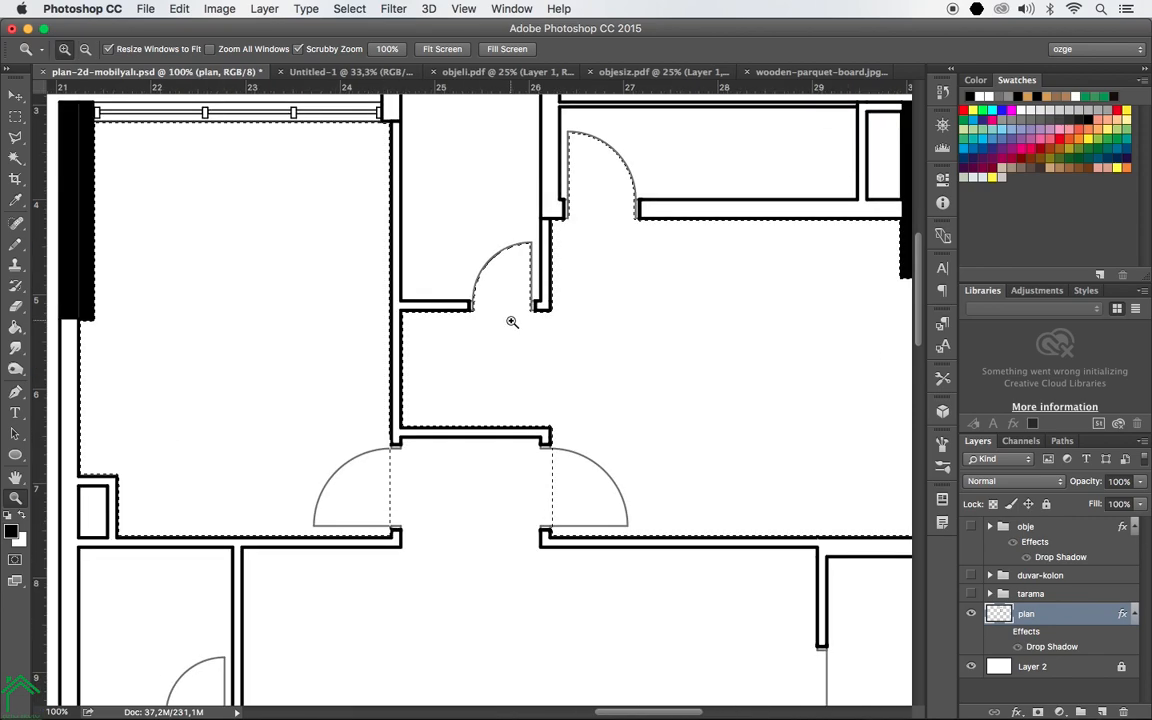
click(15, 116)
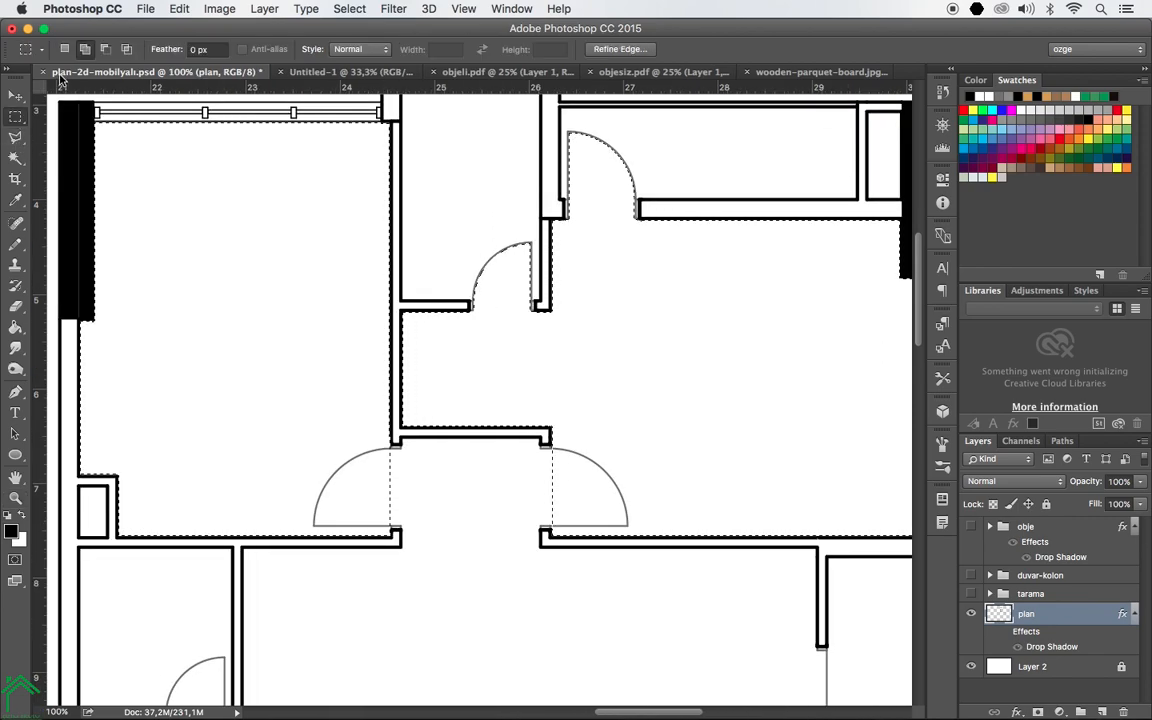
click(108, 51)
drag(448, 313, 674, 122)
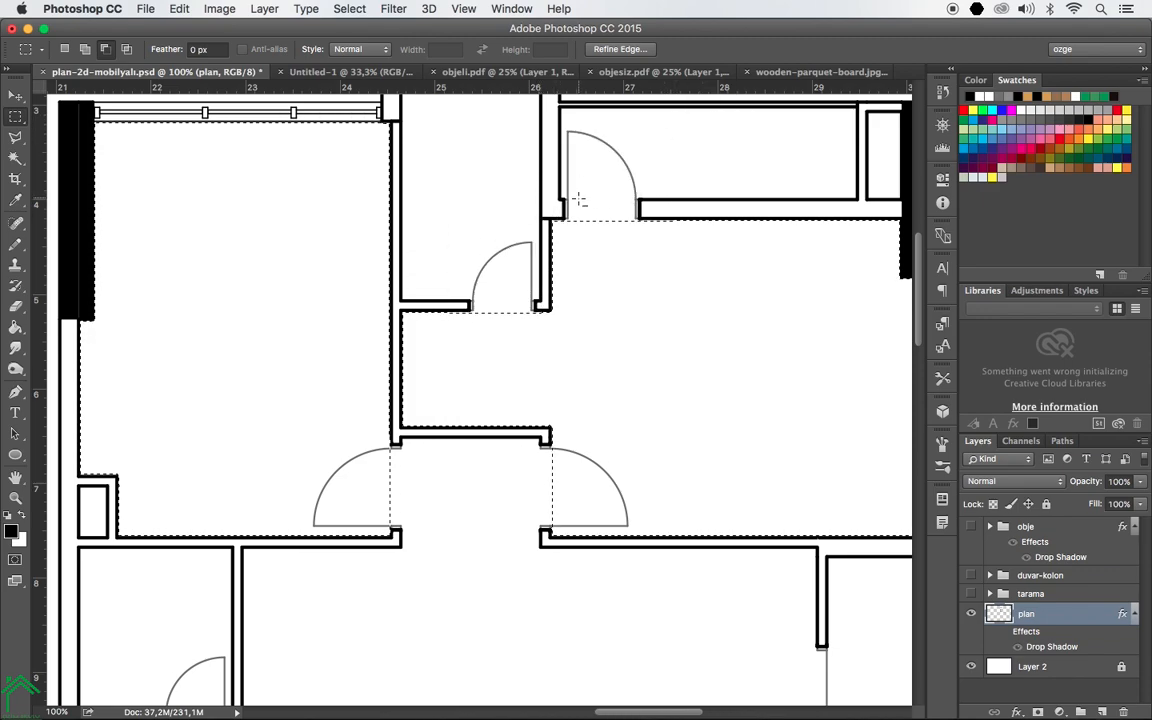
Fill the selected rooms with a pattern fill layer using the wooden parquet board pattern at 15% scale.
click(1060, 712)
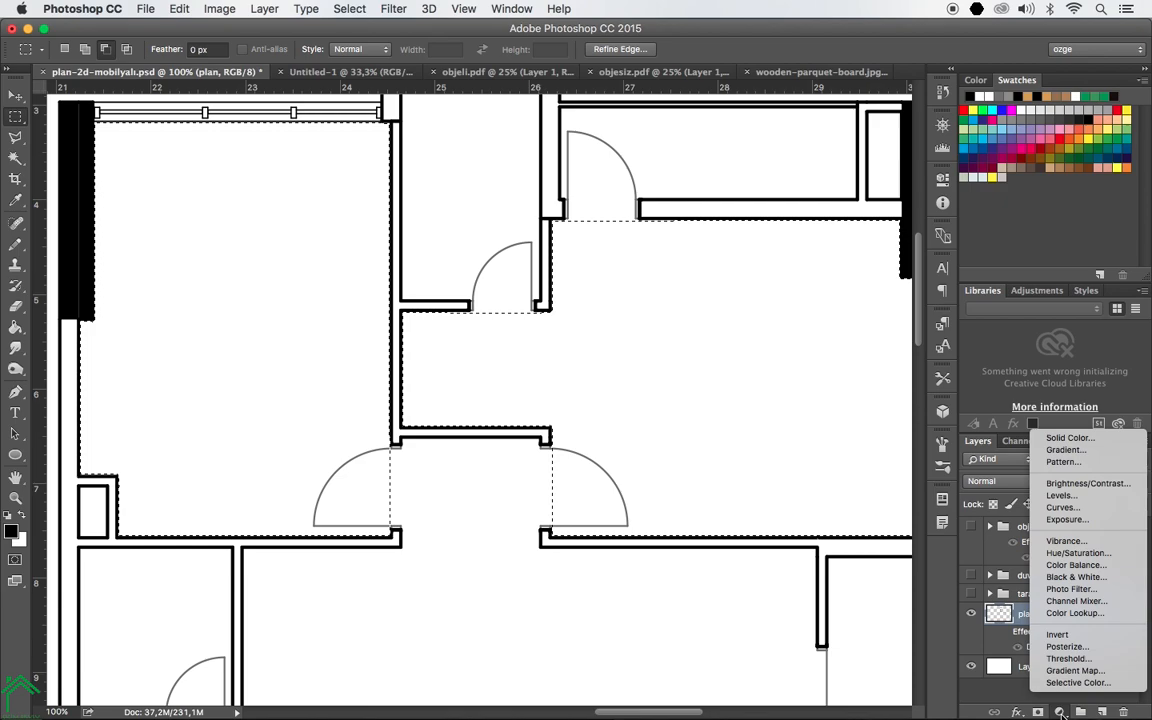
click(1062, 462)
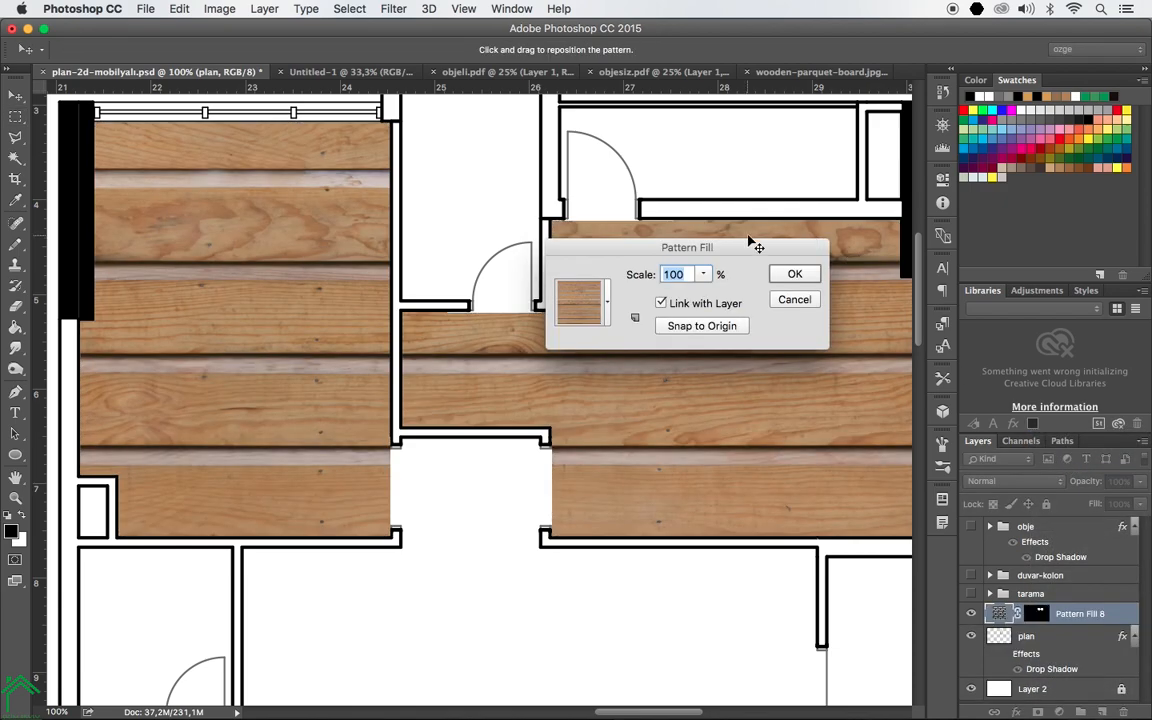
click(600, 305)
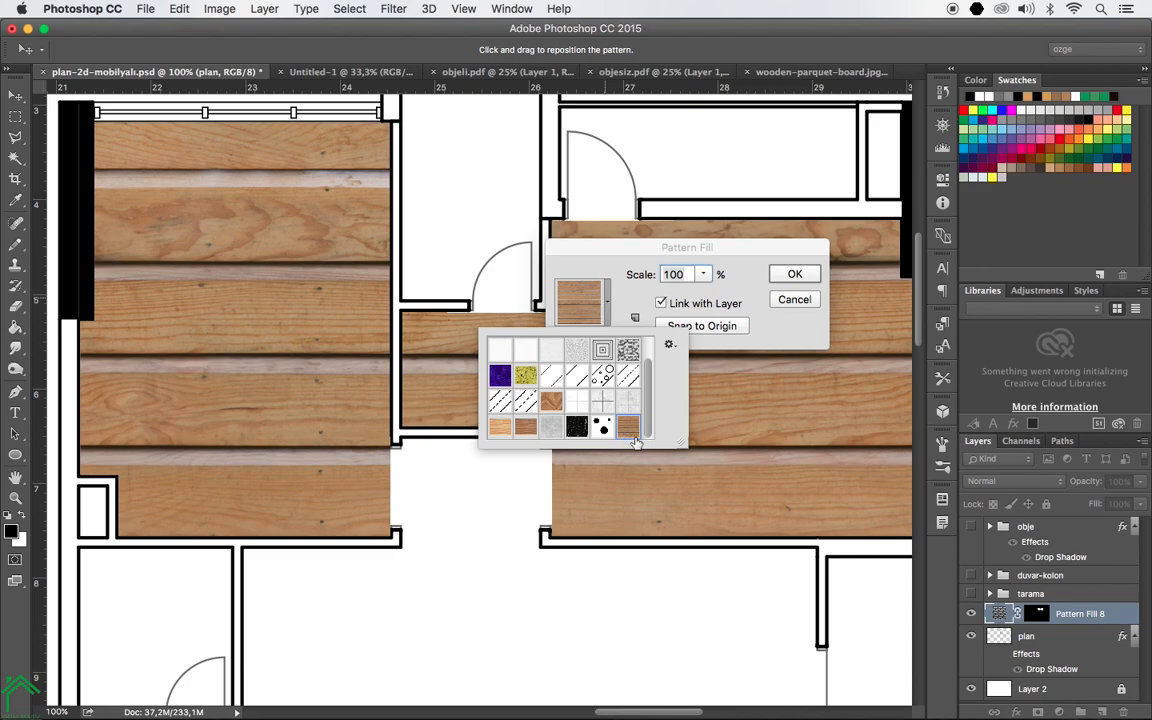
click(600, 293)
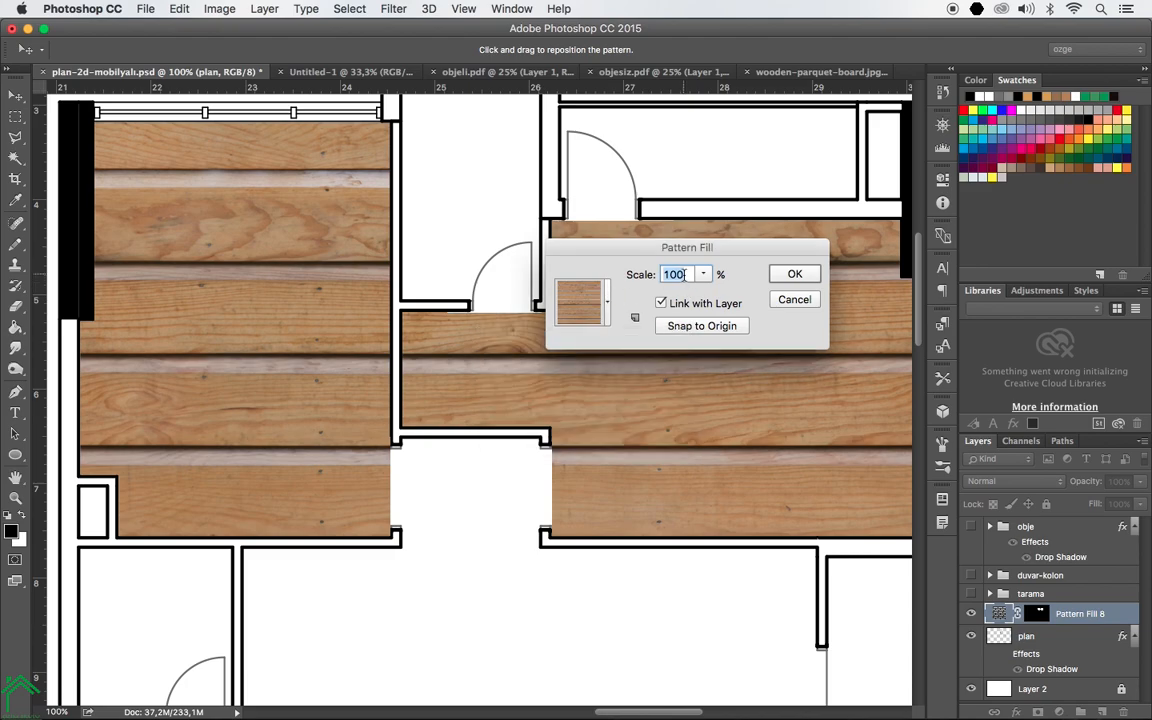
text(10)
key(Tab)
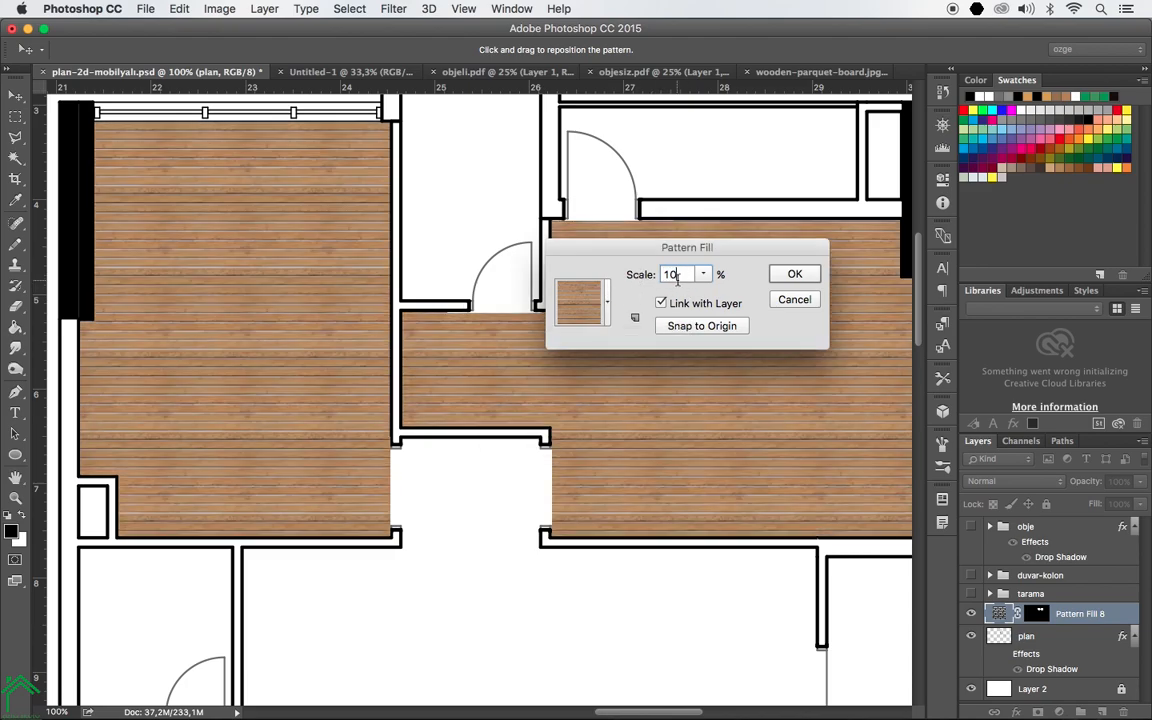
text(15)
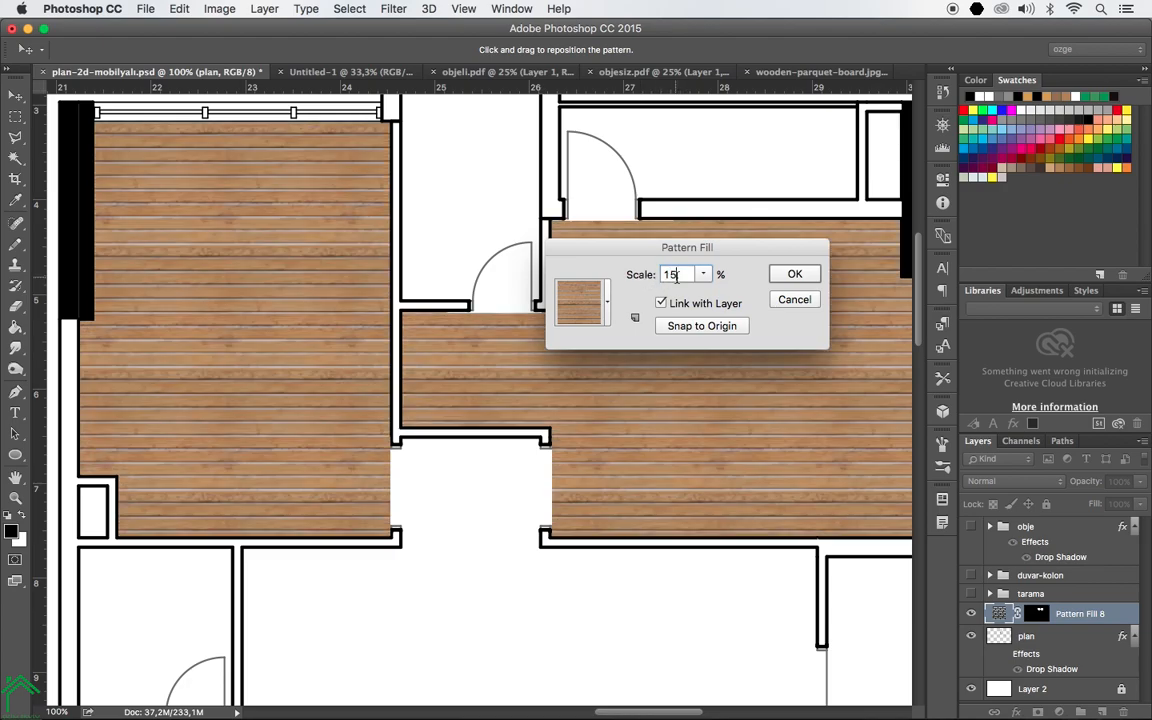
click(793, 274)
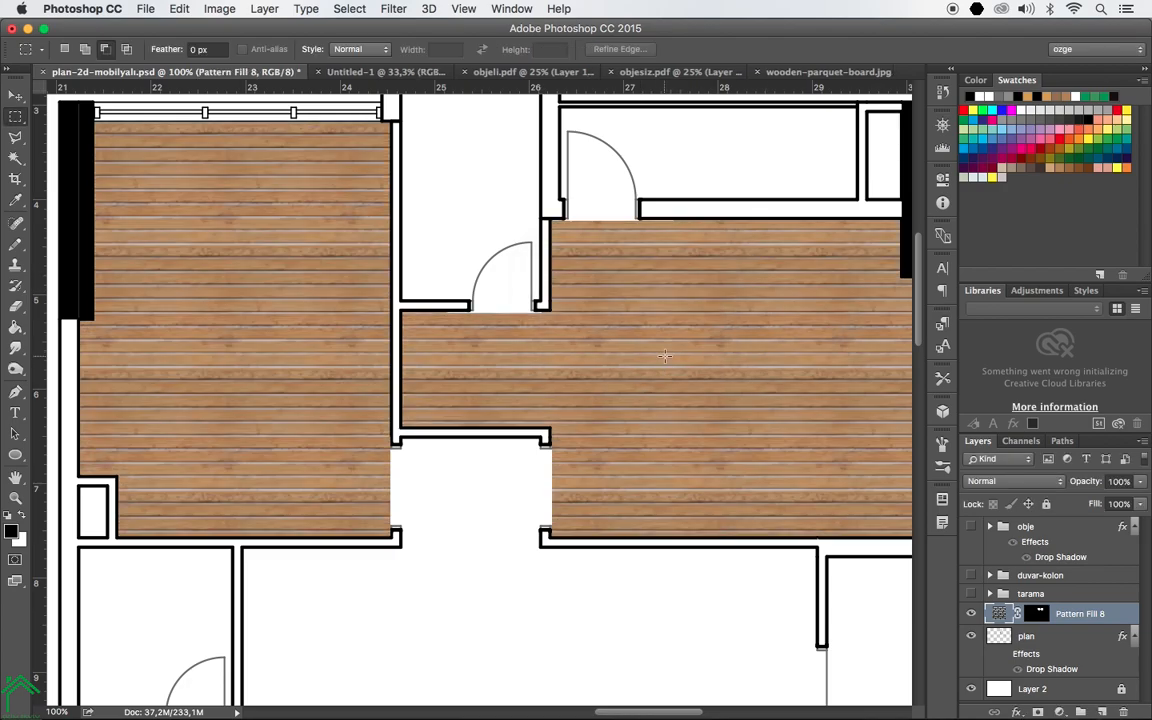
Set the blend mode of the wooden parquet pattern fill layer to Multiply.
key(z)
alt+click(644, 332)
drag(697, 414, 673, 345)
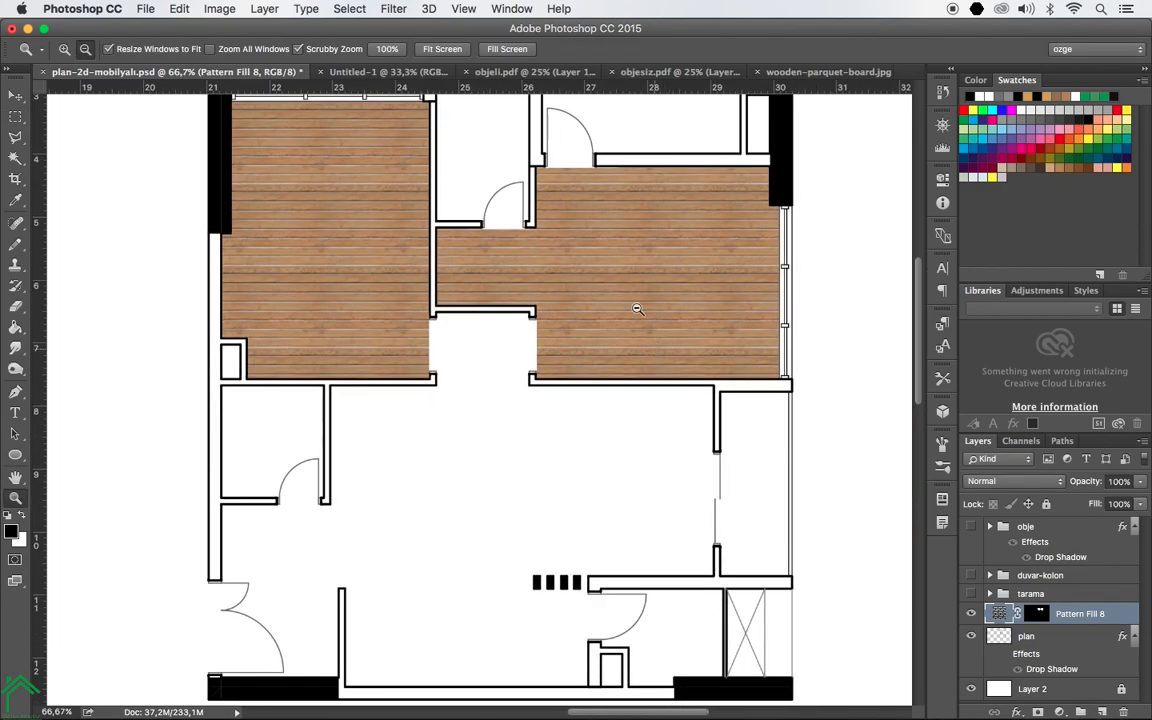
drag(655, 246, 661, 290)
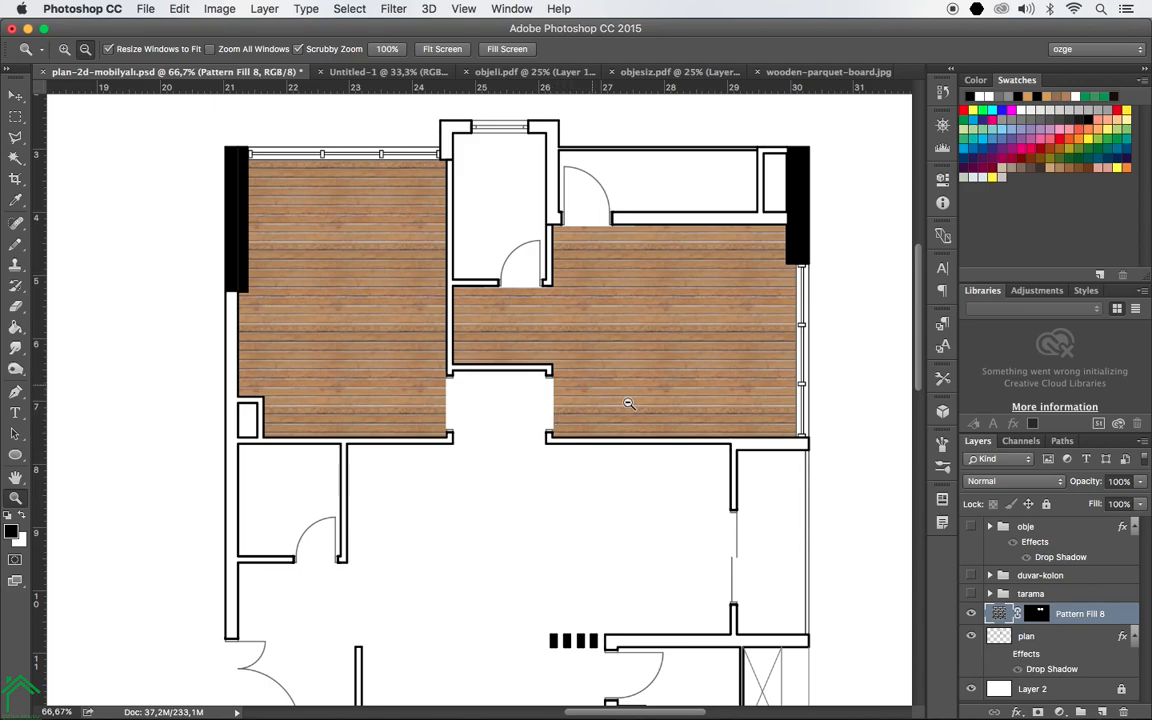
mouse_move(1069, 614)
mouse_down()
mouse_move(1065, 678)
mouse_move(1057, 613)
mouse_up()
click(995, 481)
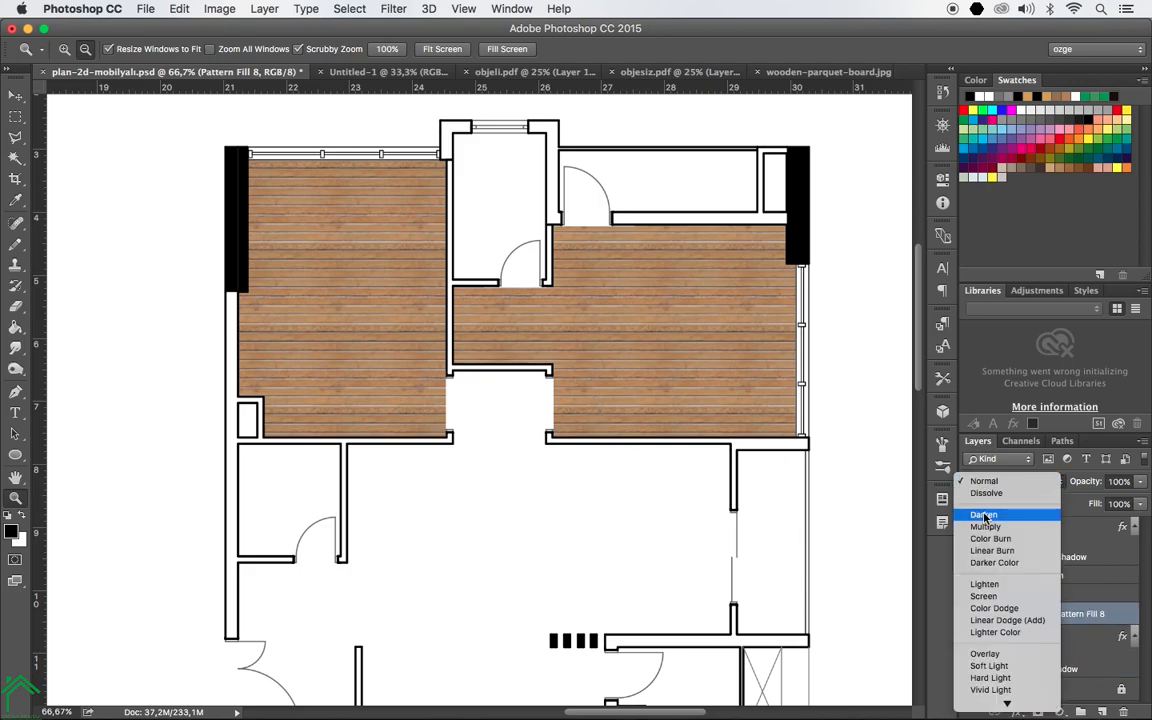
click(984, 527)
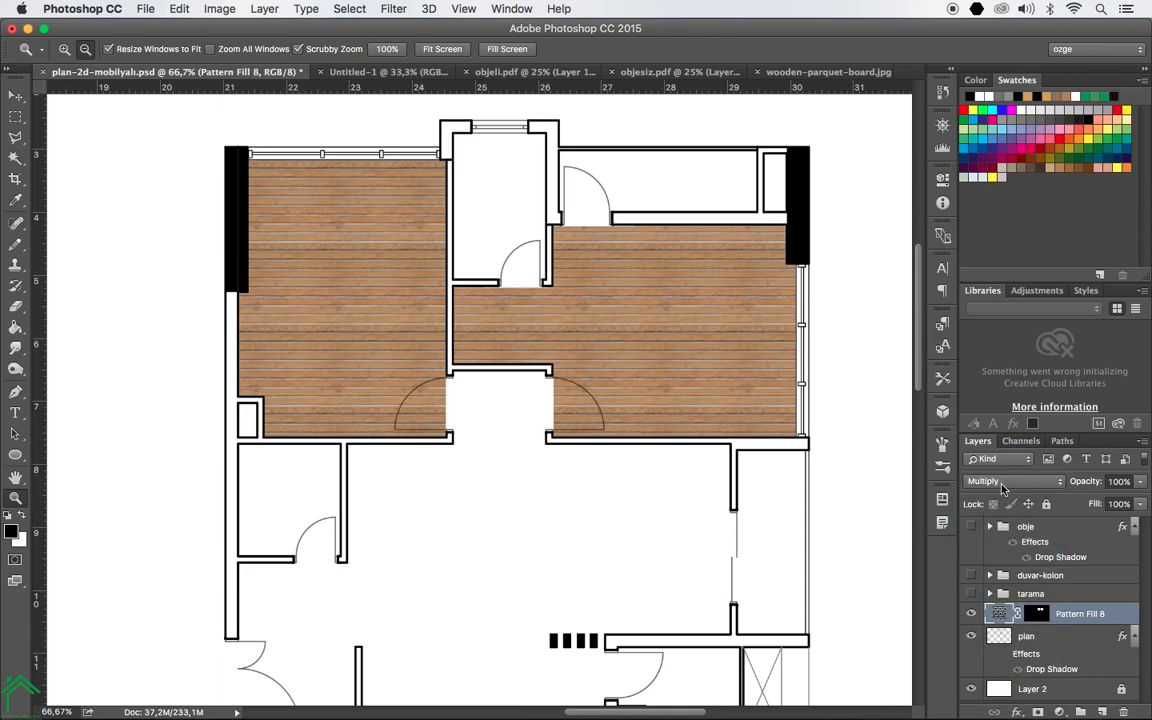
click(785, 72)
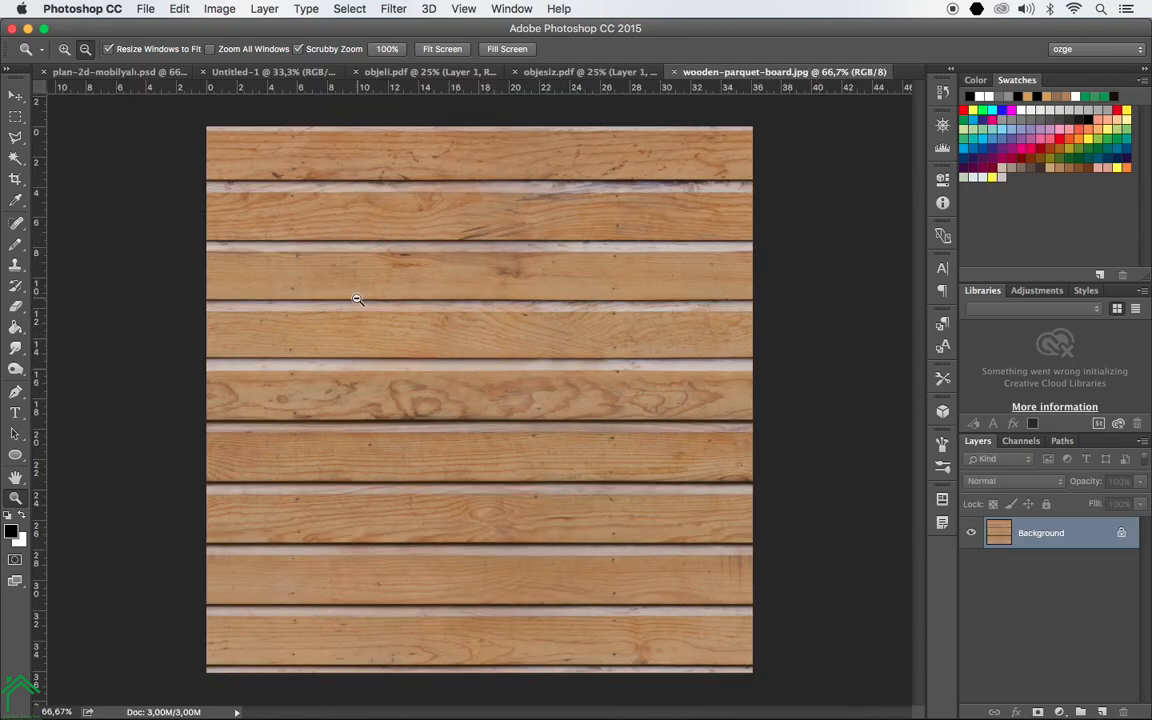
click(180, 9)
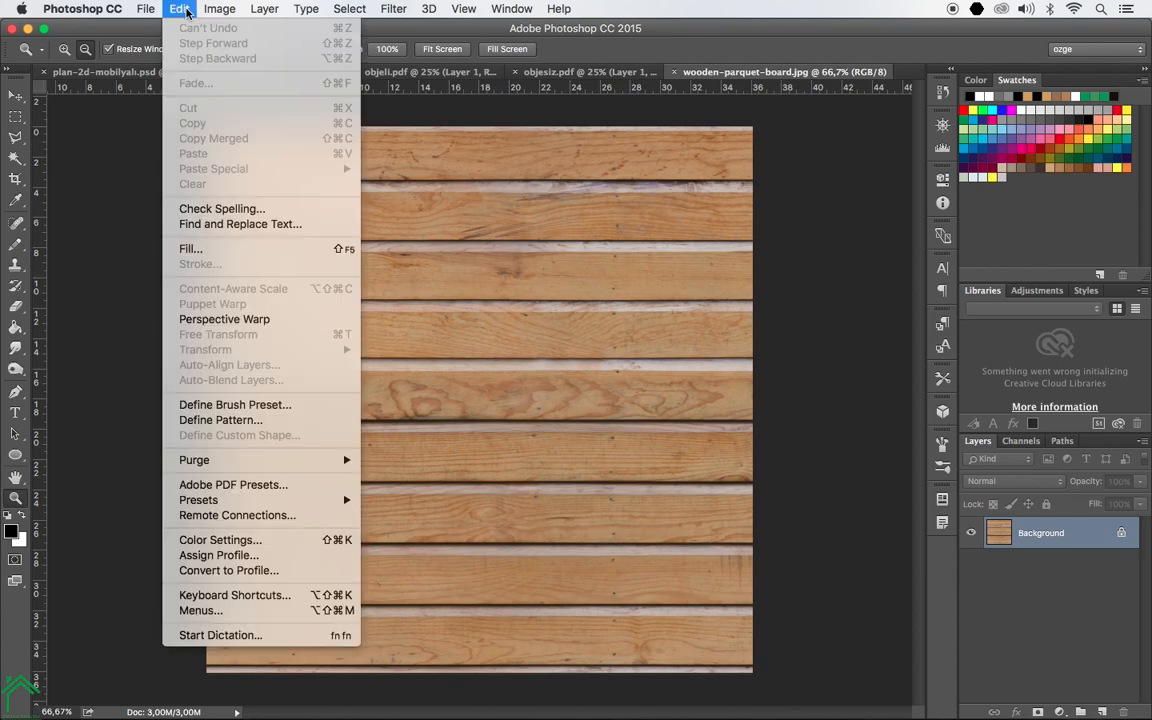
click(400, 366)
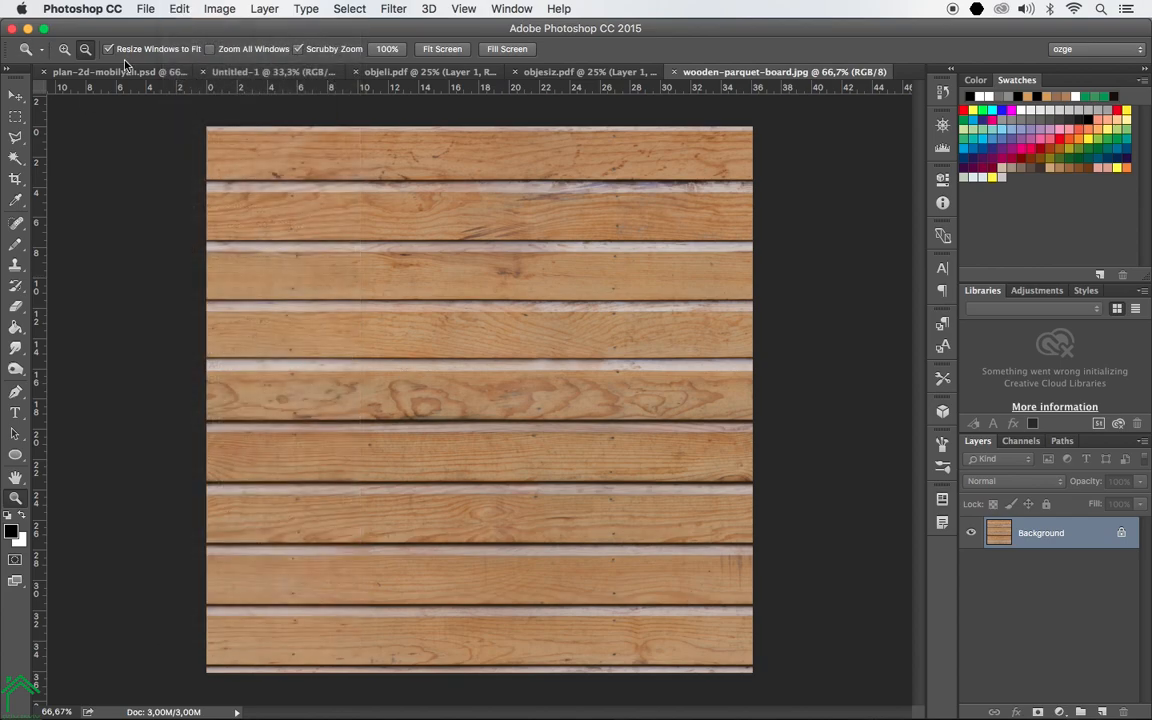
In the plan-2d-mobilyalı document, hide the wooden parquet pattern fill layer and show the tarama and duvar-kolon groups.
click(128, 74)
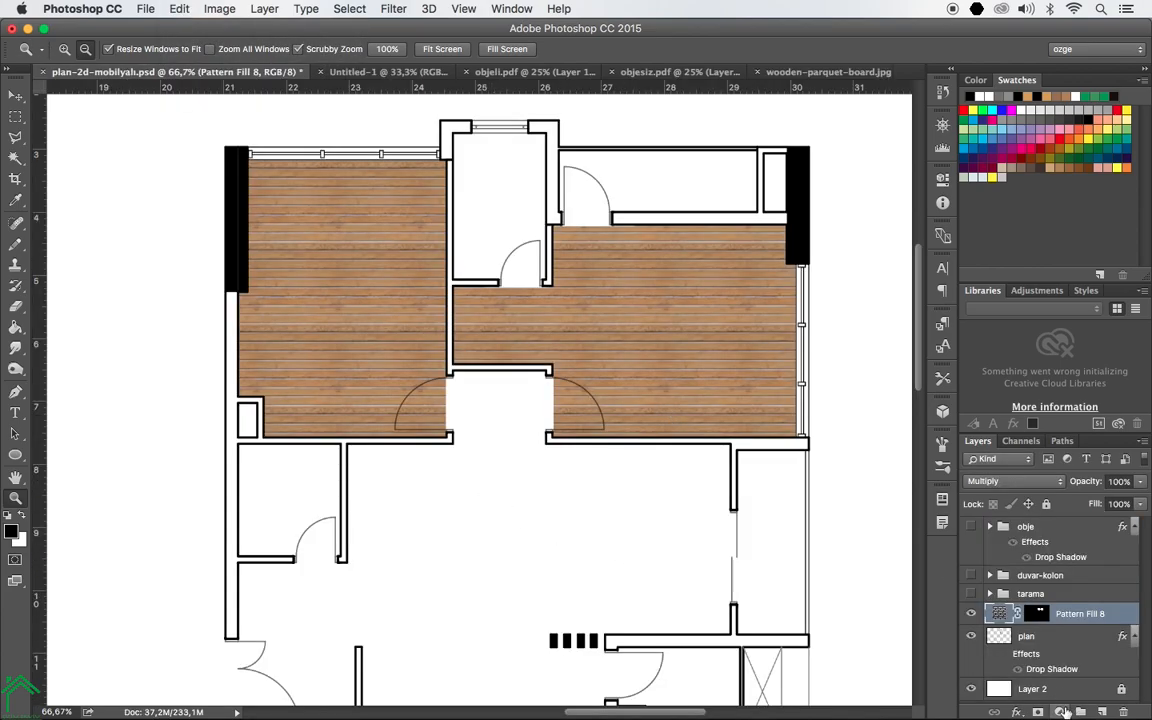
click(1060, 712)
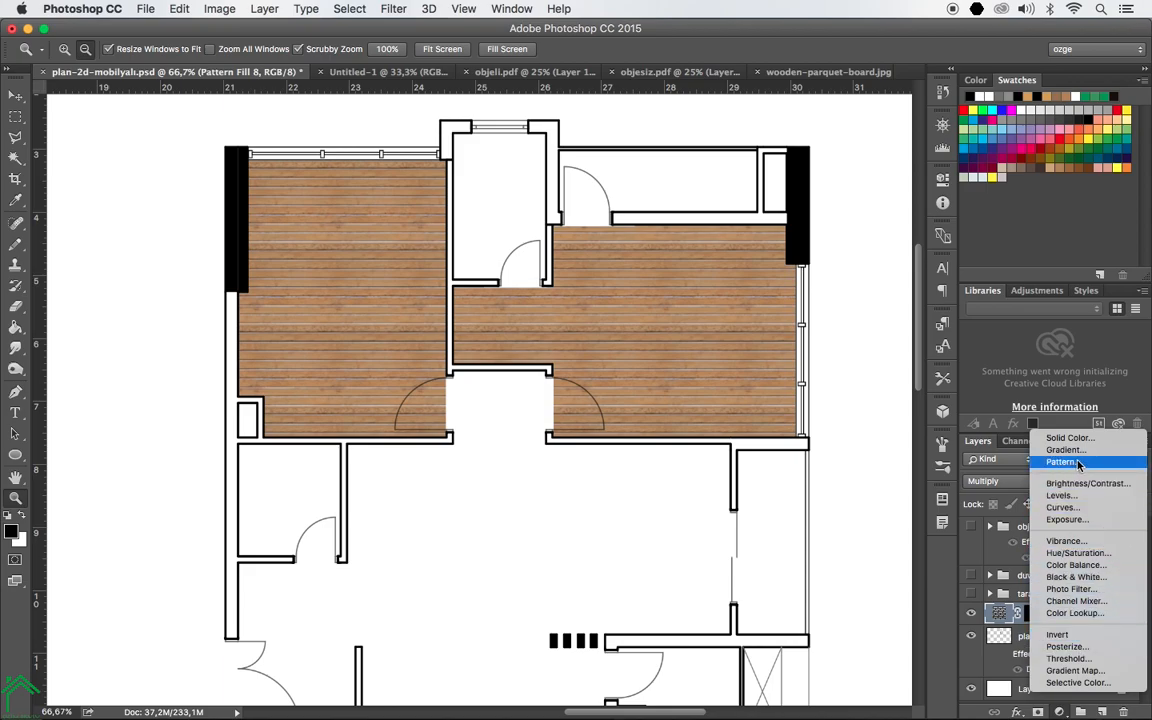
click(489, 491)
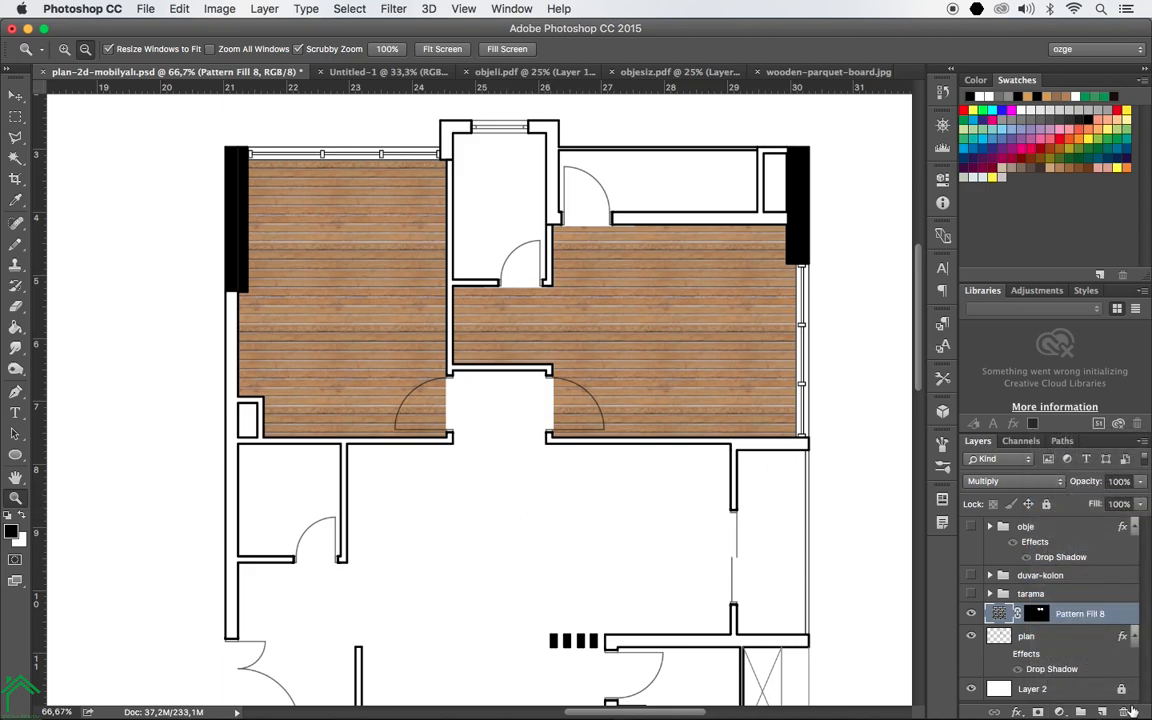
click(970, 614)
click(970, 593)
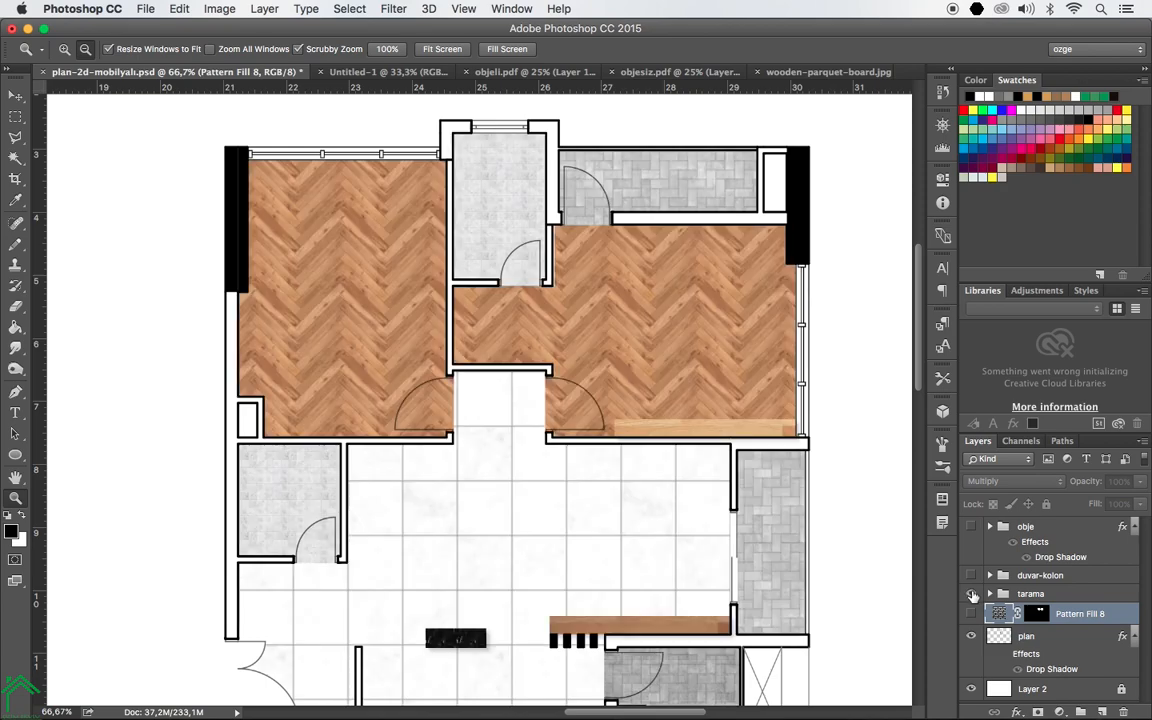
alt+click(657, 460)
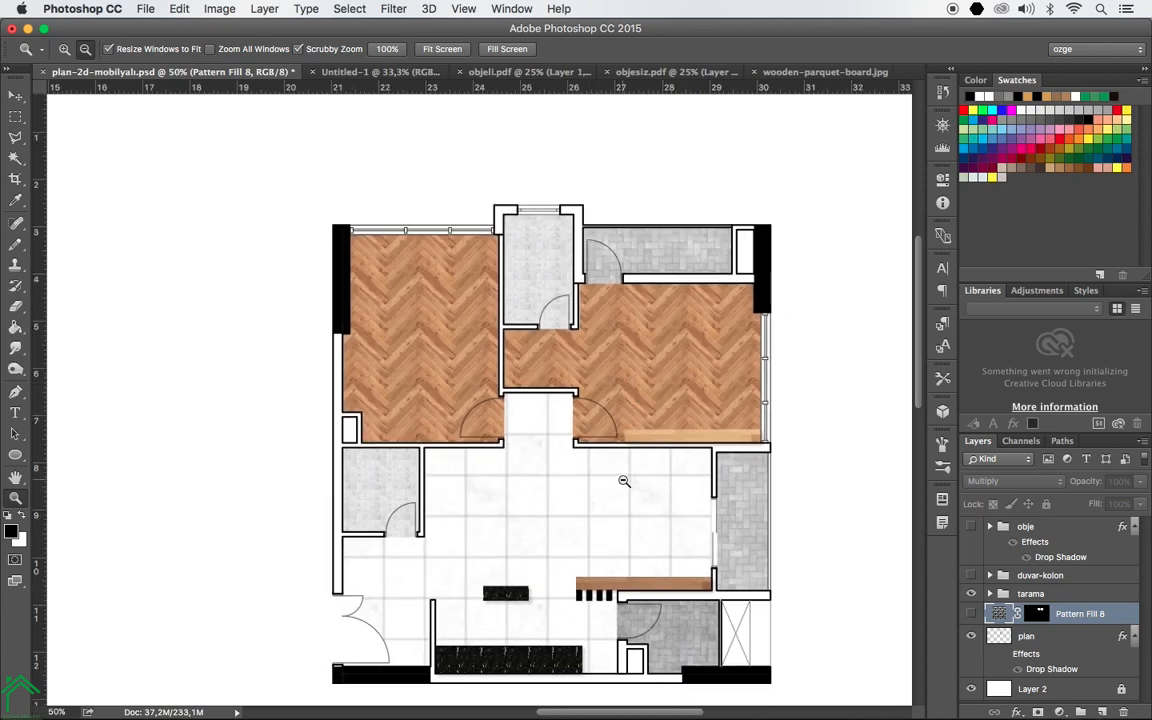
key(alt+bracketright)
click(970, 575)
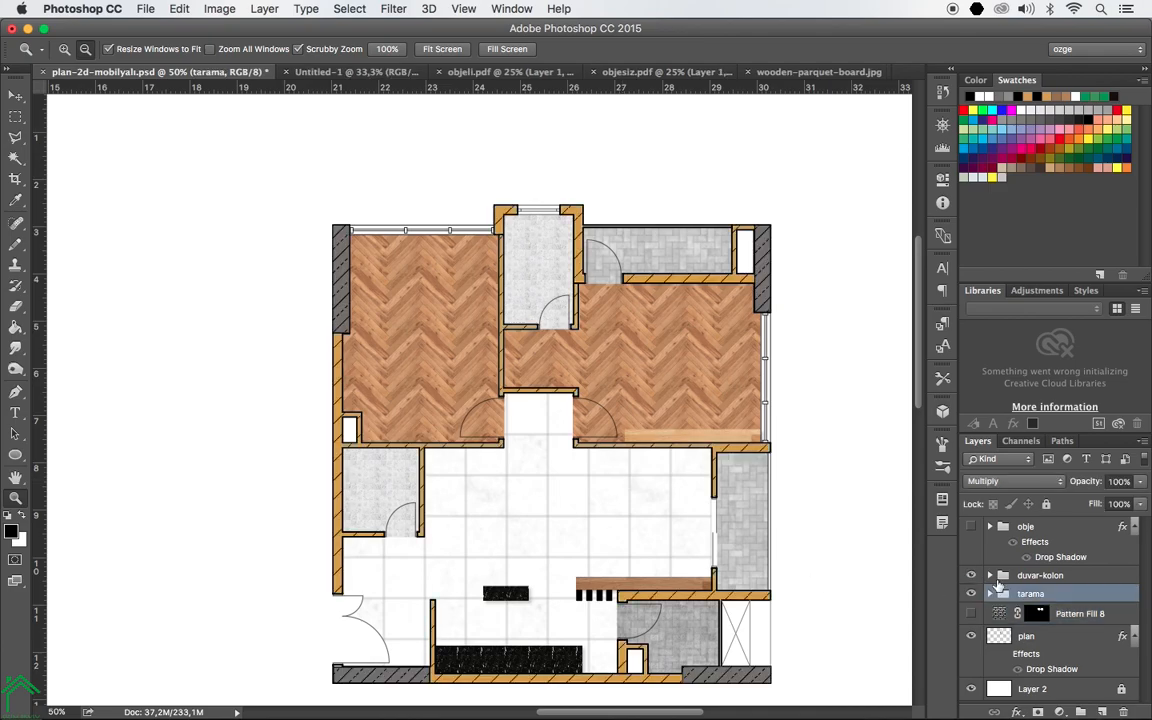
click(350, 72)
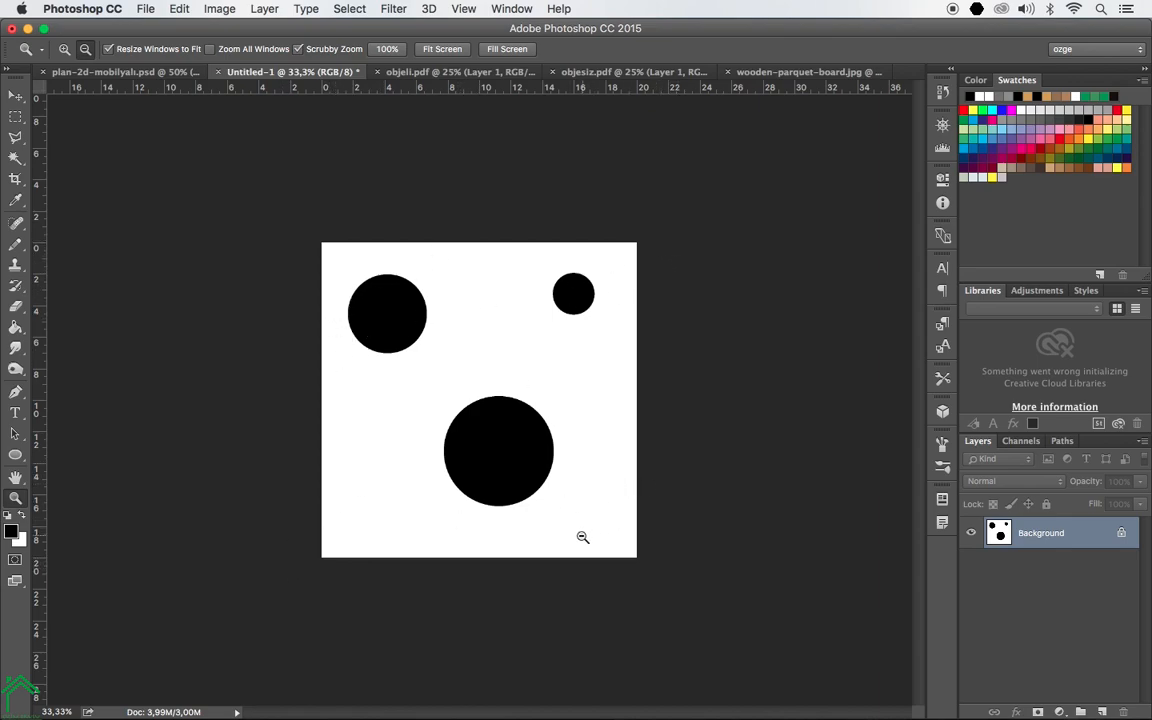
click(179, 9)
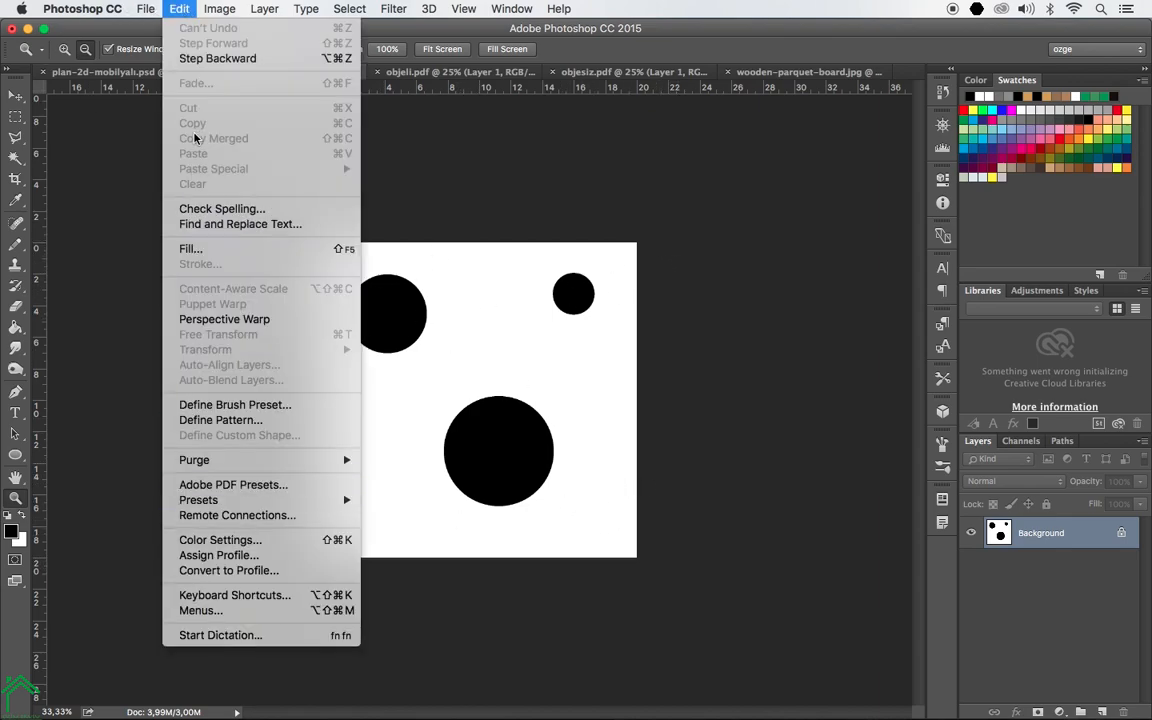
click(182, 8)
click(140, 72)
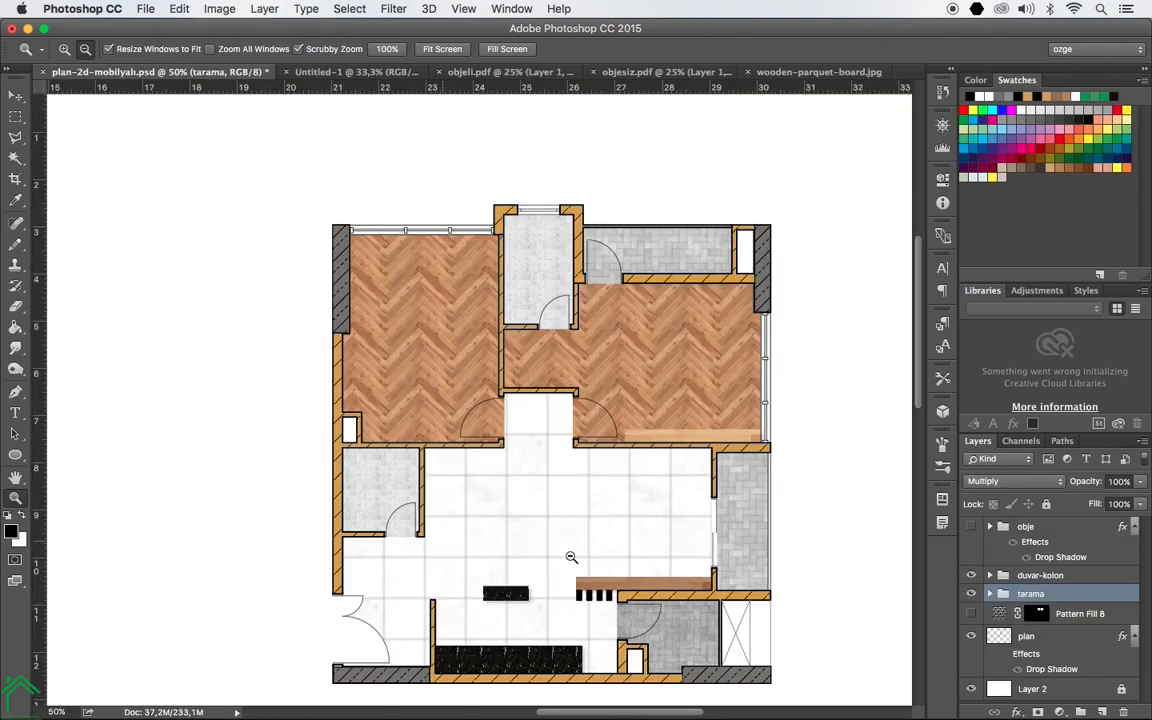
In the duvar-kolon group, try the Normal blend mode on the duvar-renk layer, and set it to Multiply.
click(989, 576)
click(971, 595)
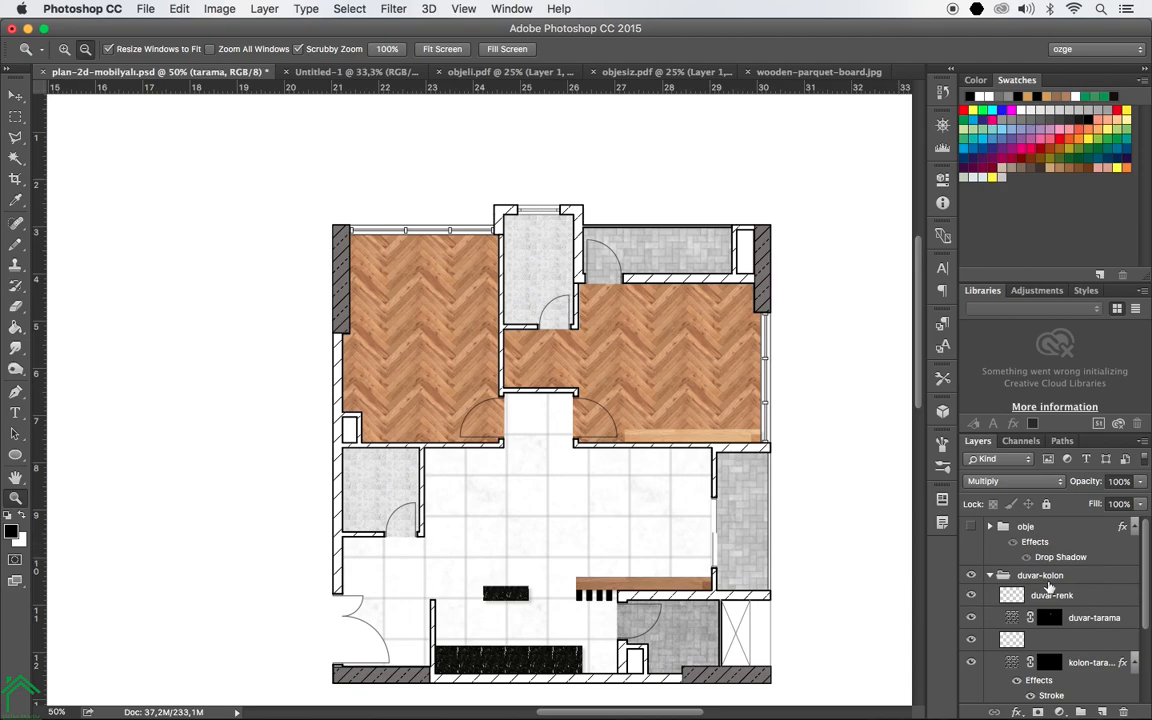
click(1050, 595)
click(1013, 481)
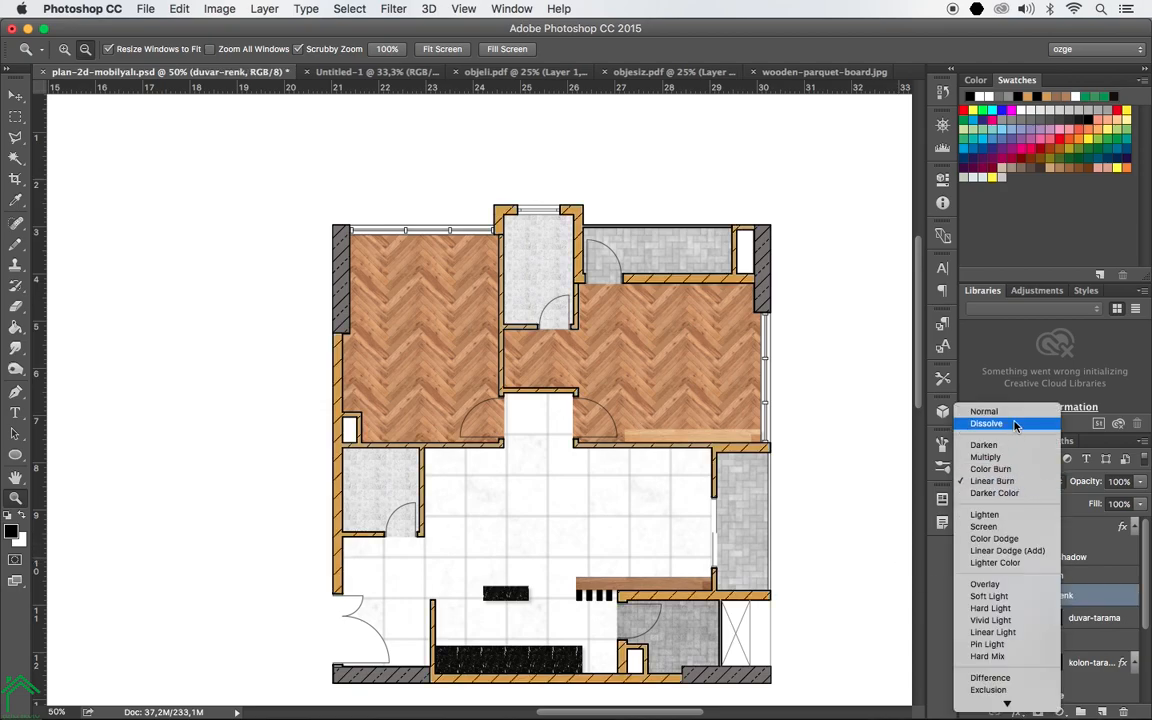
click(1005, 411)
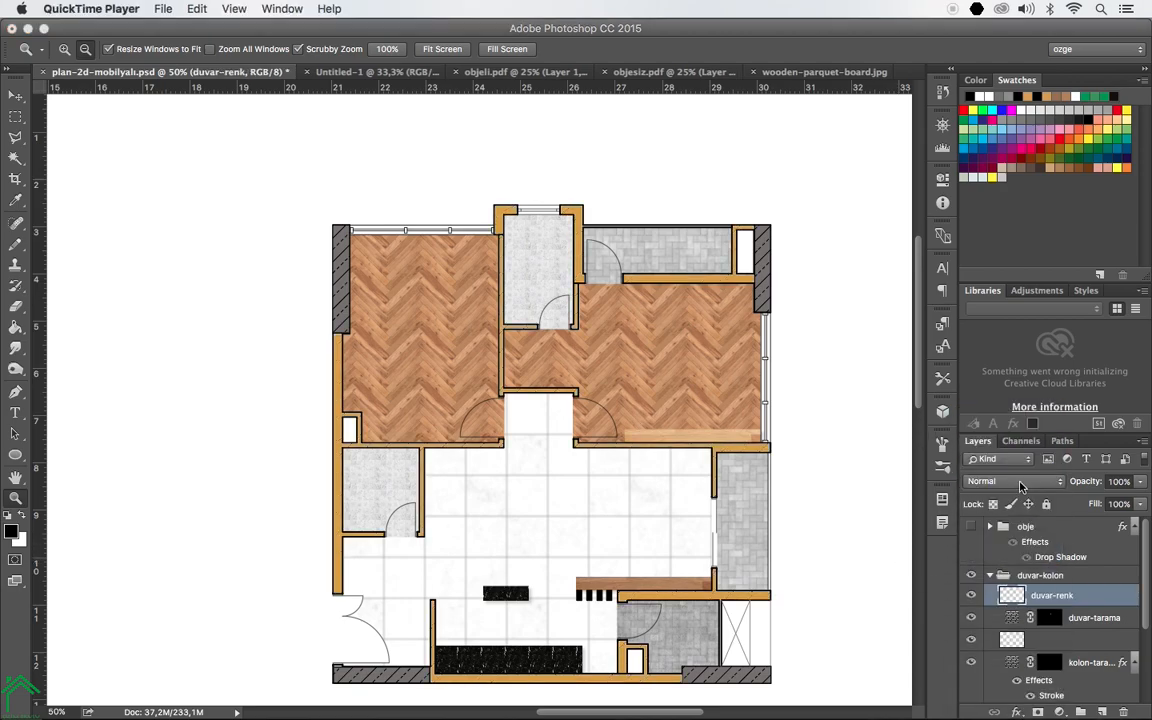
click(1013, 481)
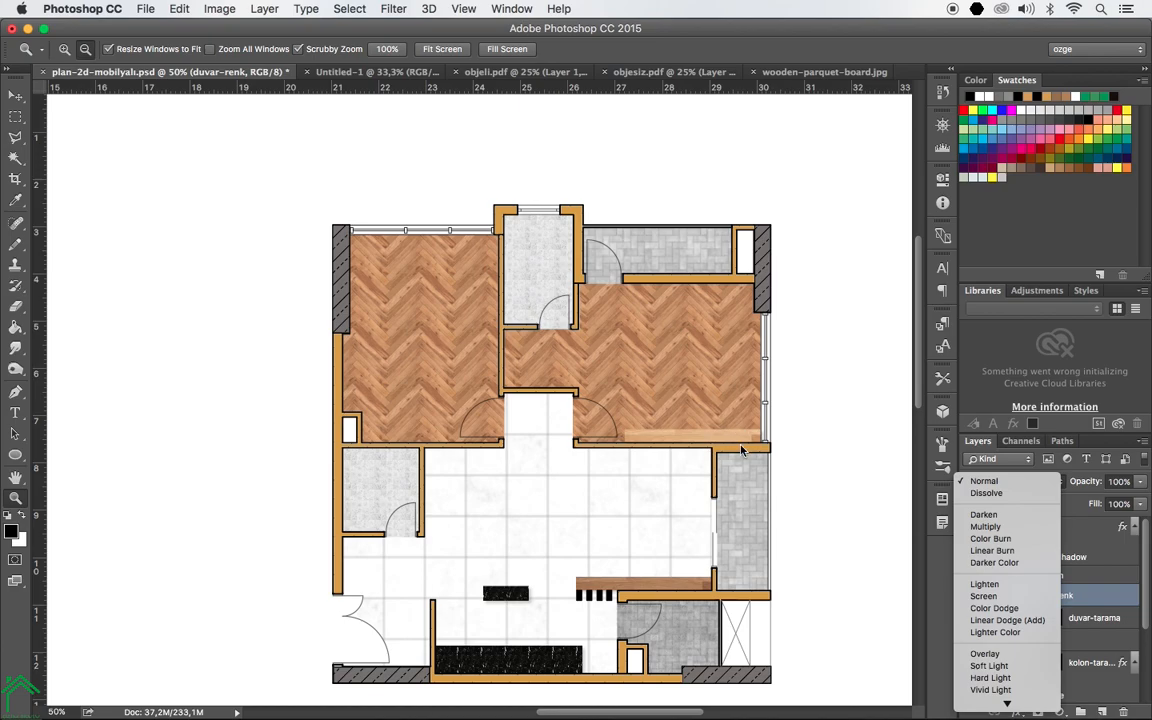
click(1001, 526)
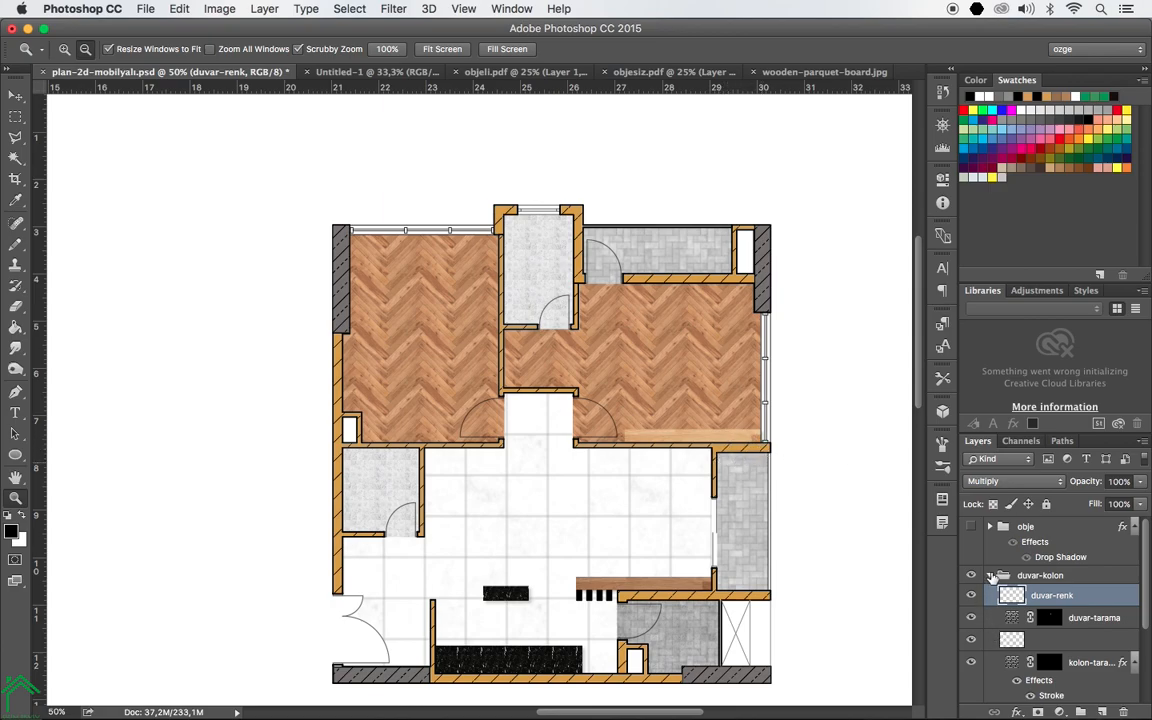
click(990, 575)
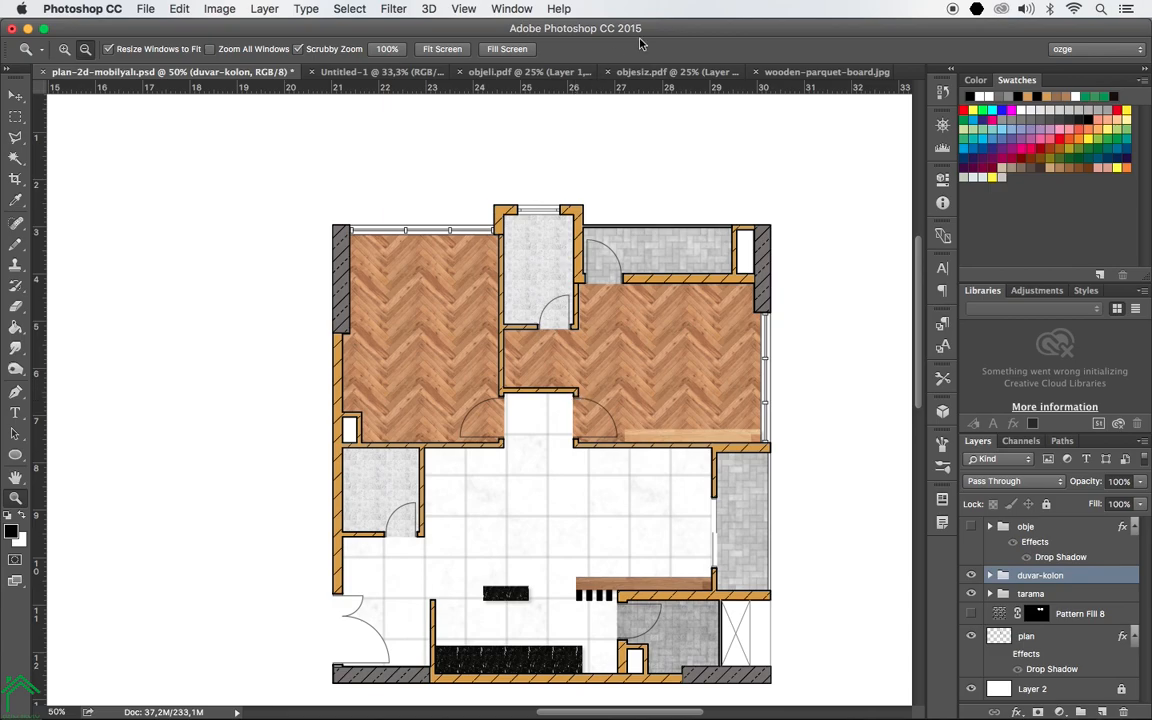
Look at the objesiz.pdf and objeli.pdf plan drawings and return to the coloured plan.
click(682, 73)
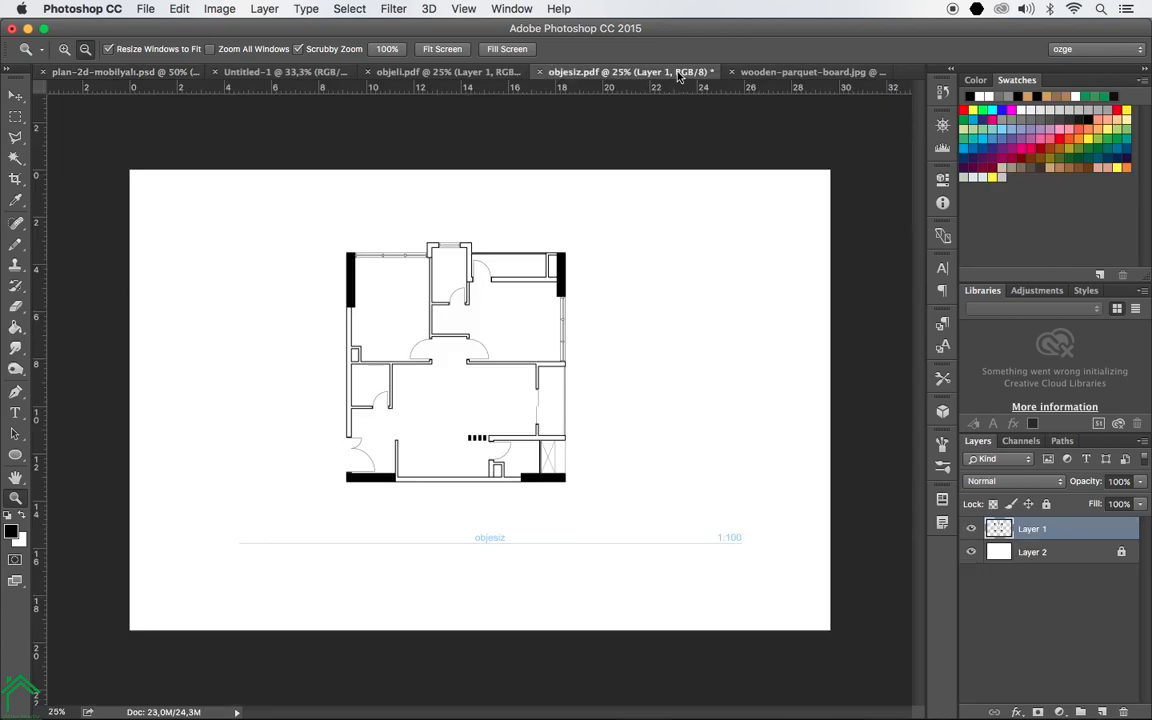
click(415, 72)
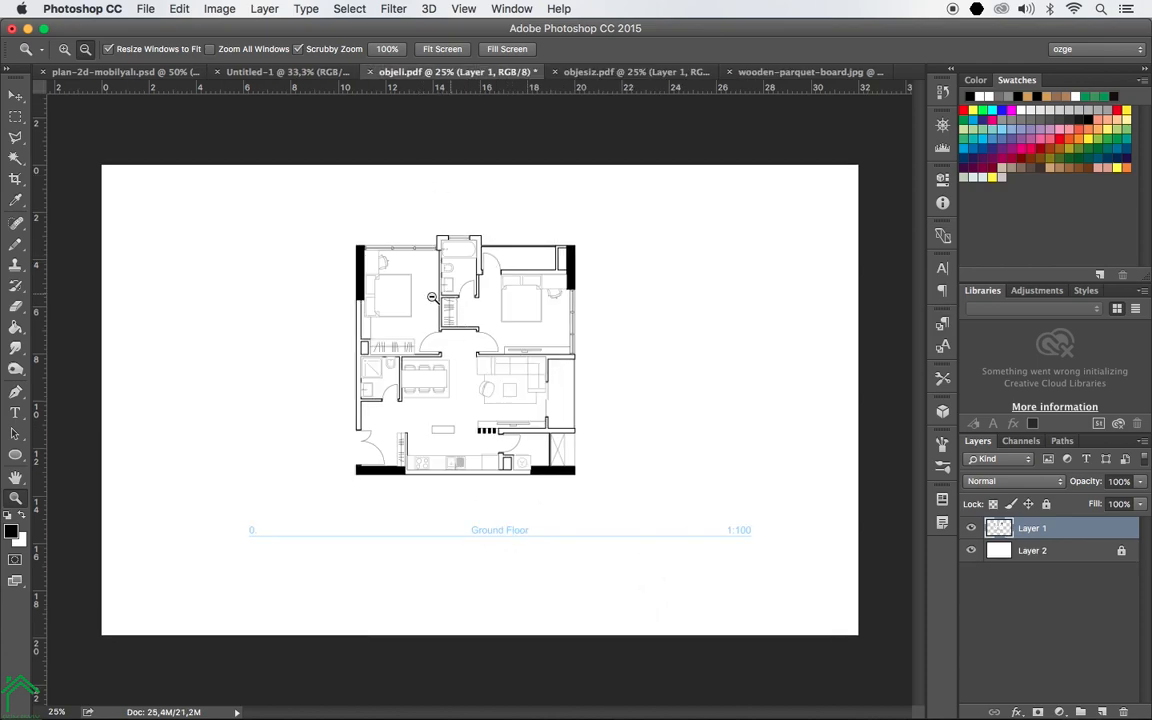
click(124, 71)
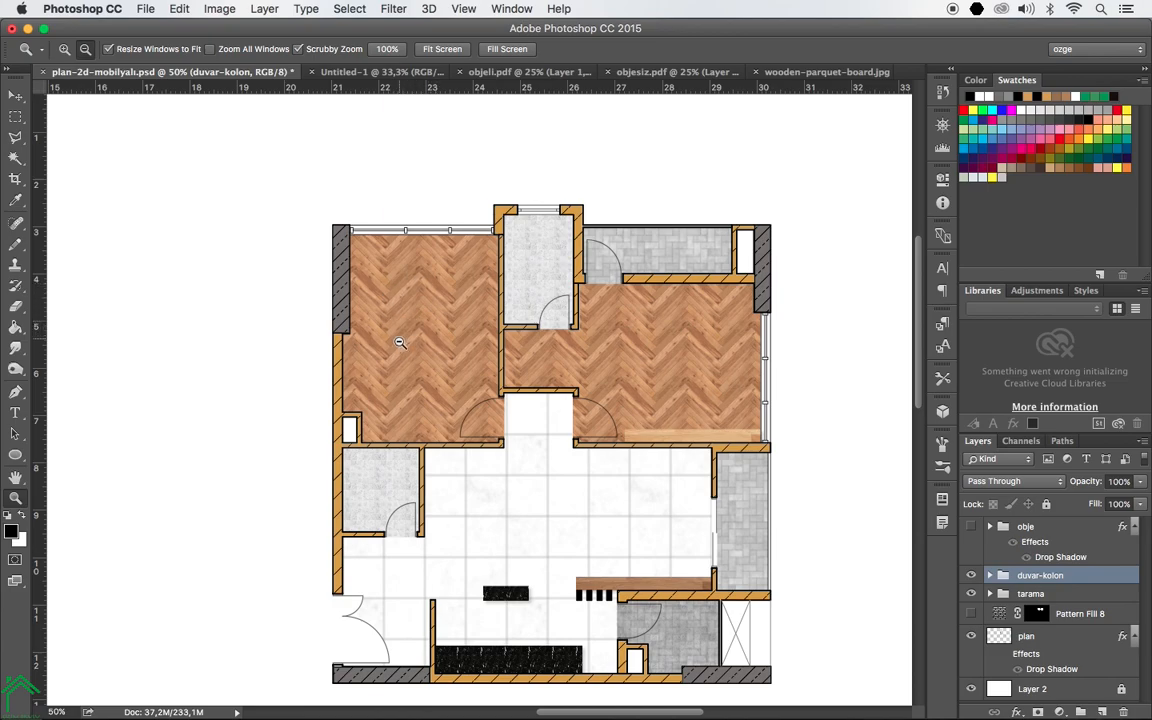
Open couch.png from the furniture-top-view folder in Finder with Photoshop.
mouse_move(258, 708)
click(170, 703)
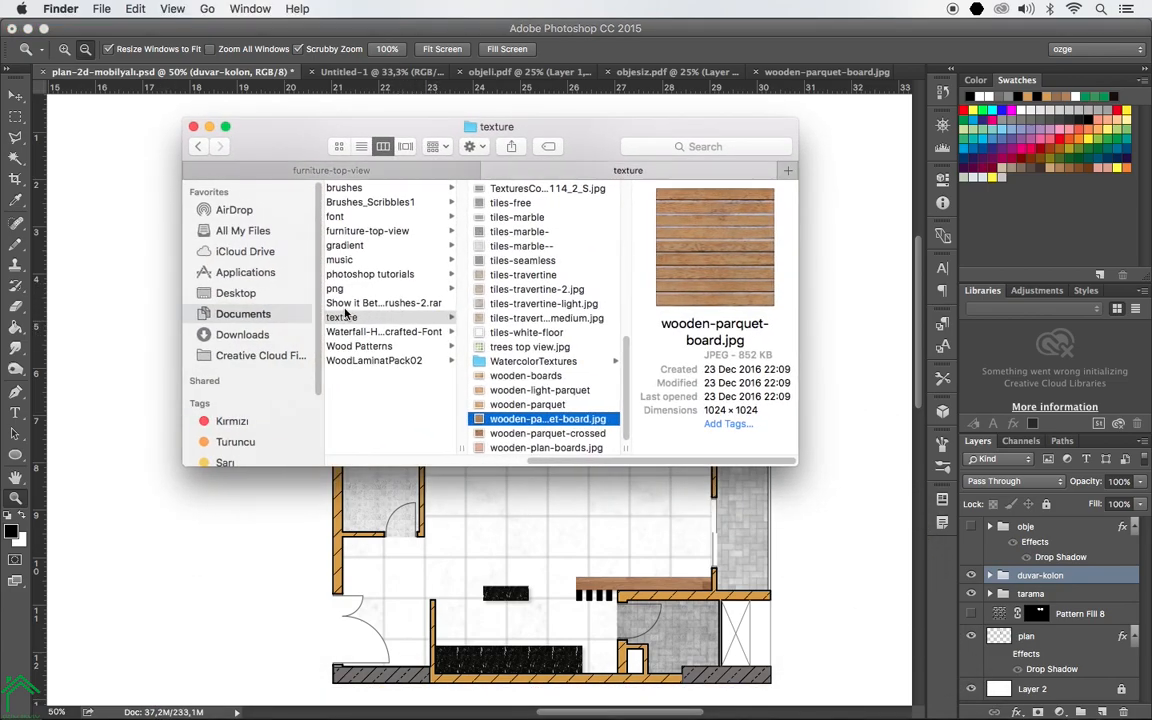
click(331, 170)
click(680, 317)
right_click(526, 323)
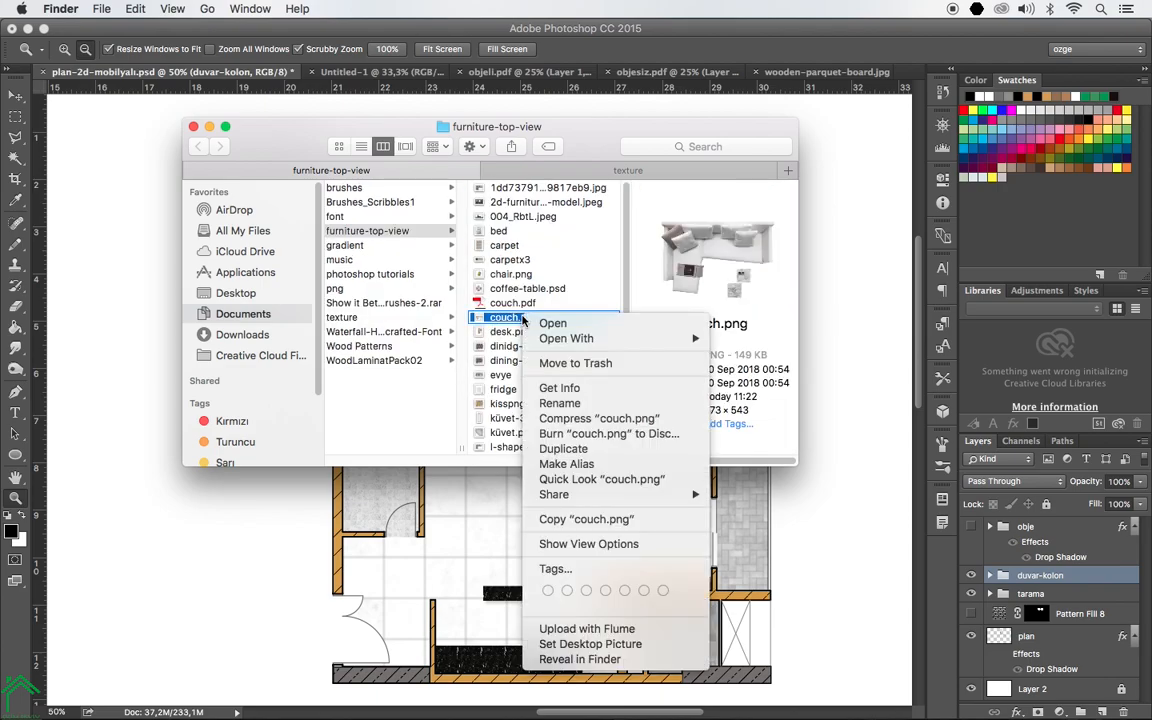
mouse_move(650, 338)
click(810, 382)
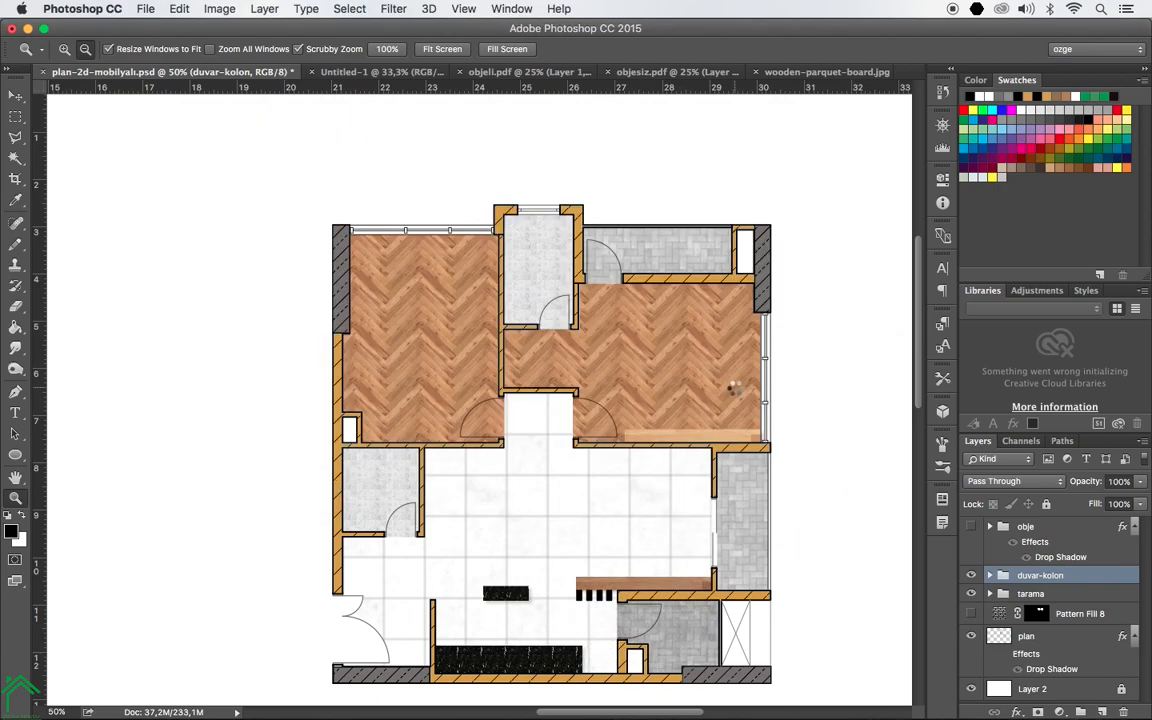
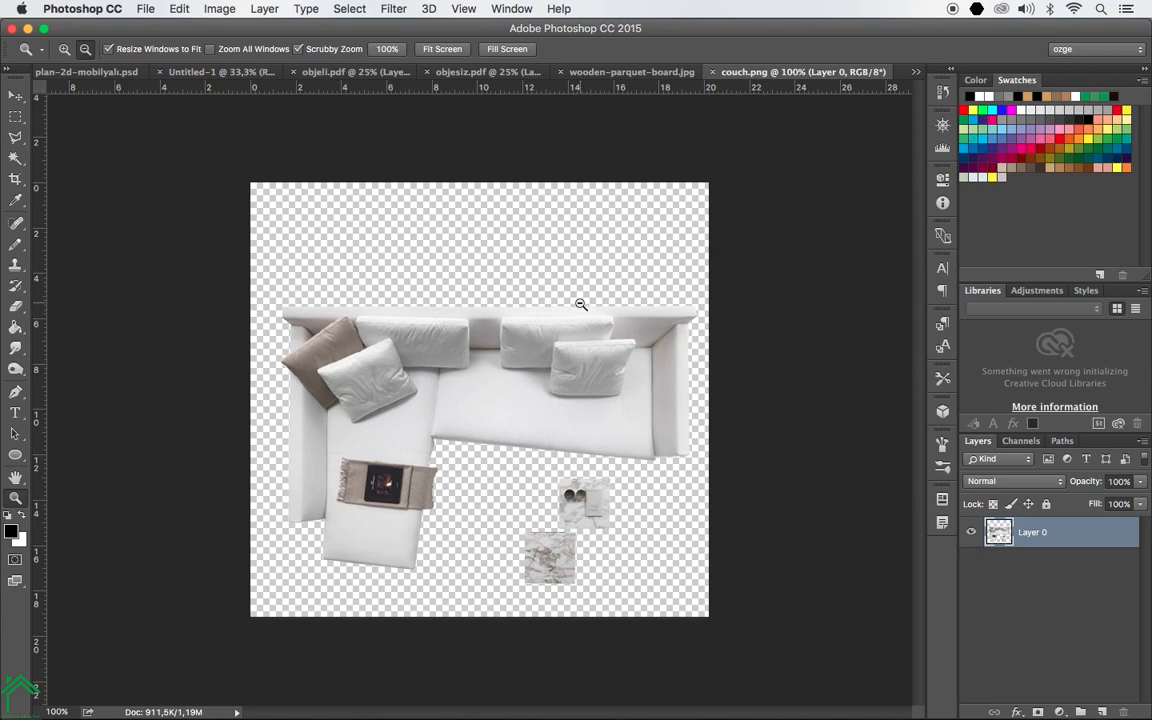
click(14, 141)
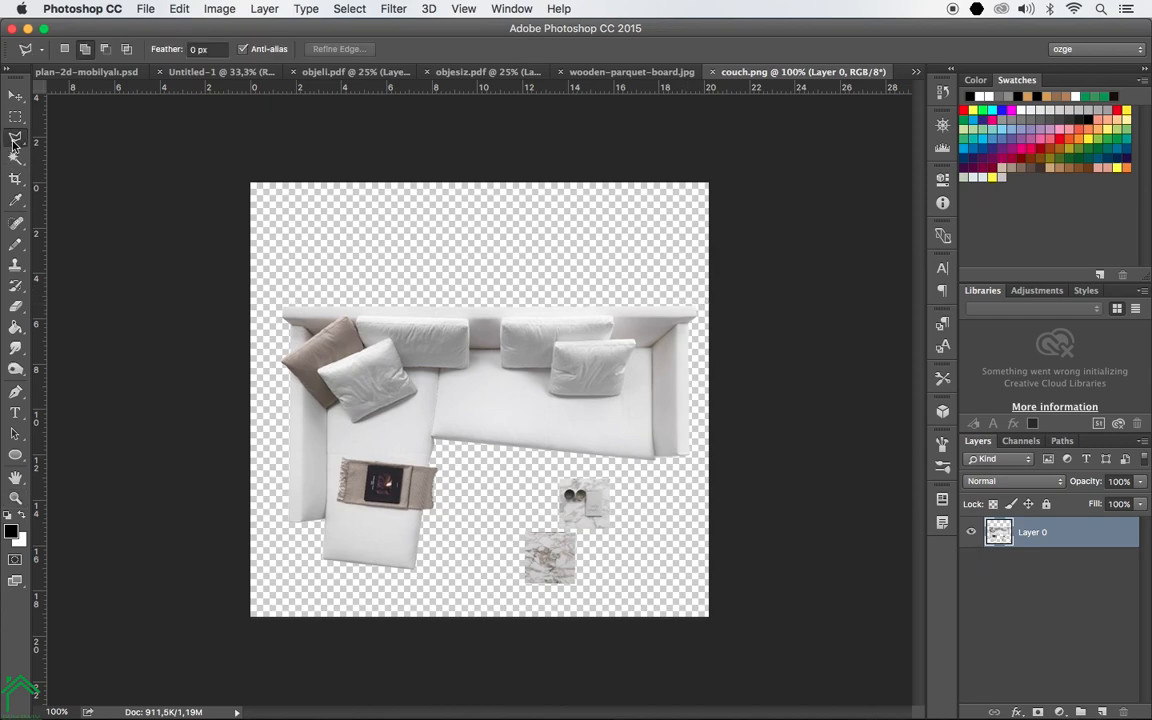
click(283, 309)
key(Escape)
Move the couch image from couch.png into the plan document and place it in the living room.
key(v)
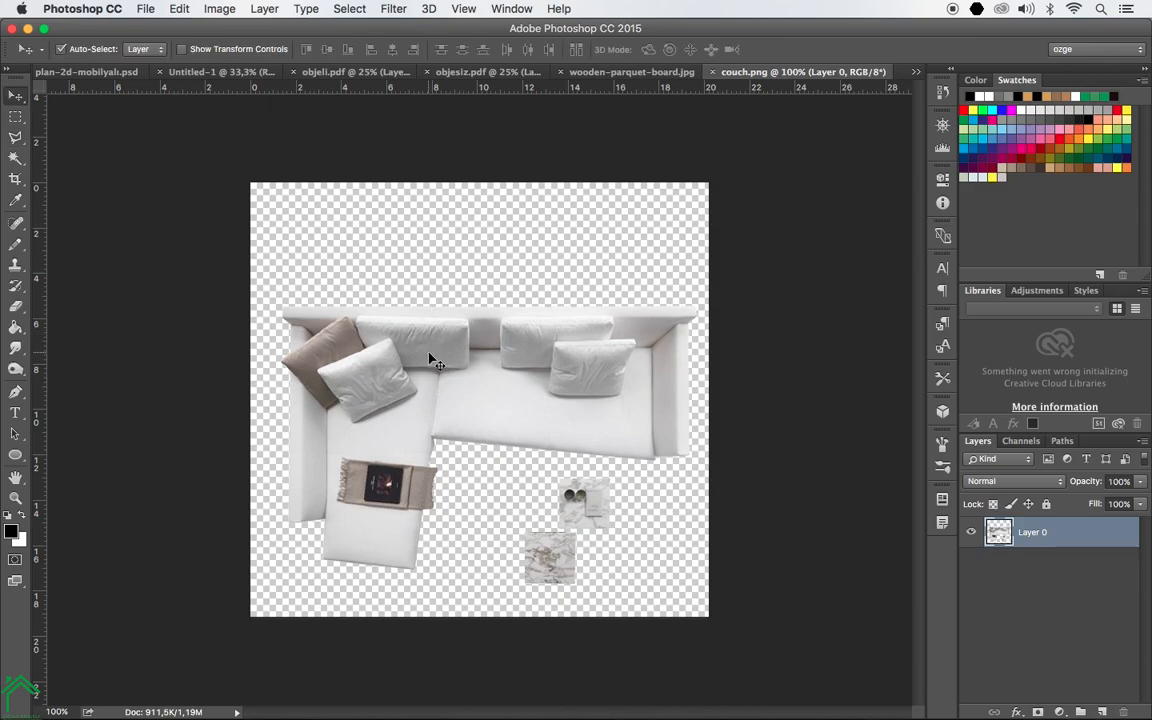
drag(432, 360, 115, 80)
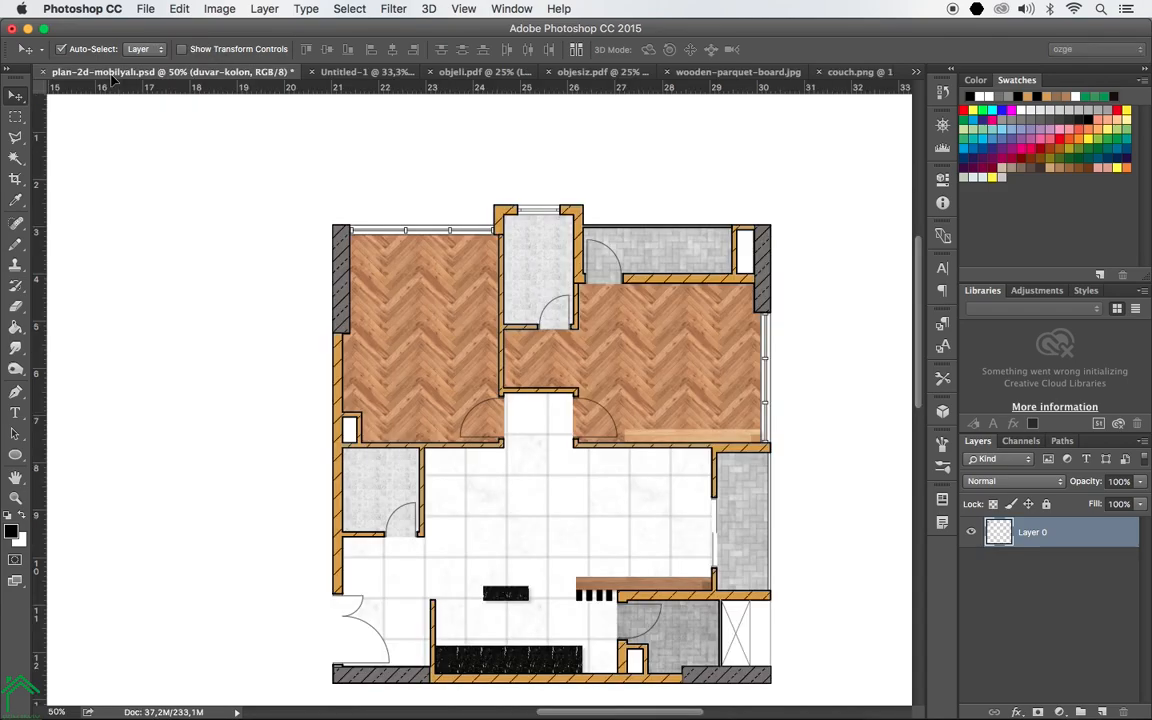
drag(614, 483, 620, 490)
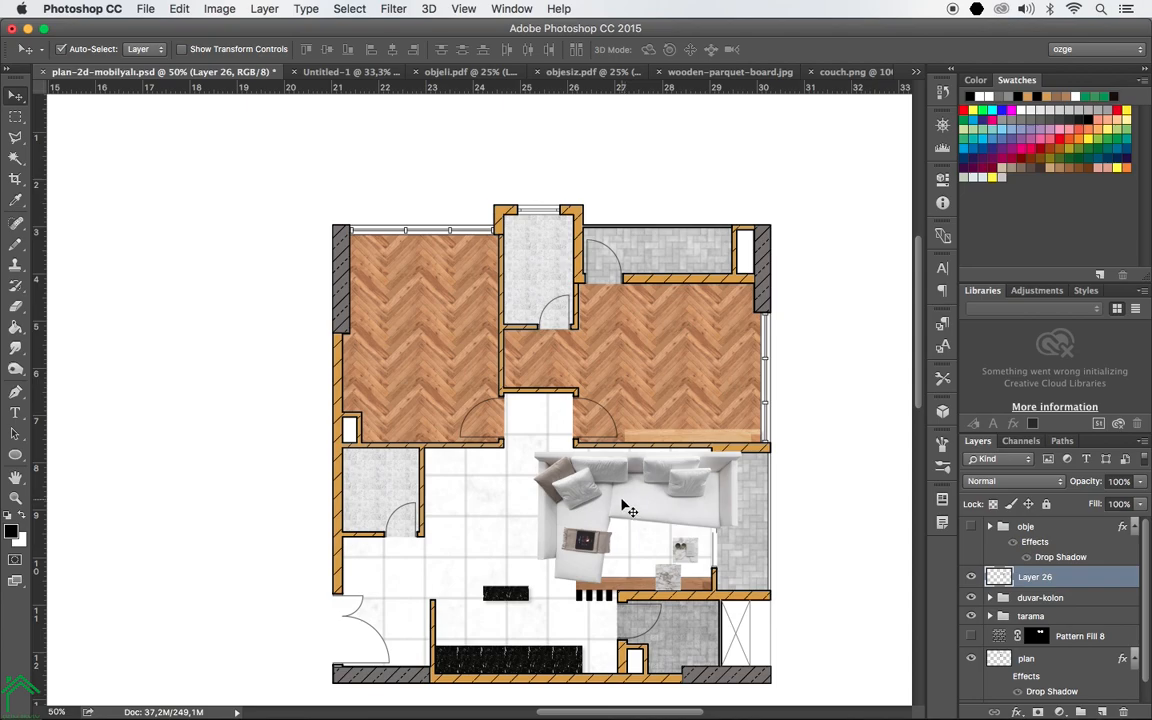
Scale down the couch layer with Free Transform and fit it between the living room wall and the balcony wall.
key(ctrl+t)
drag(533, 448, 617, 471)
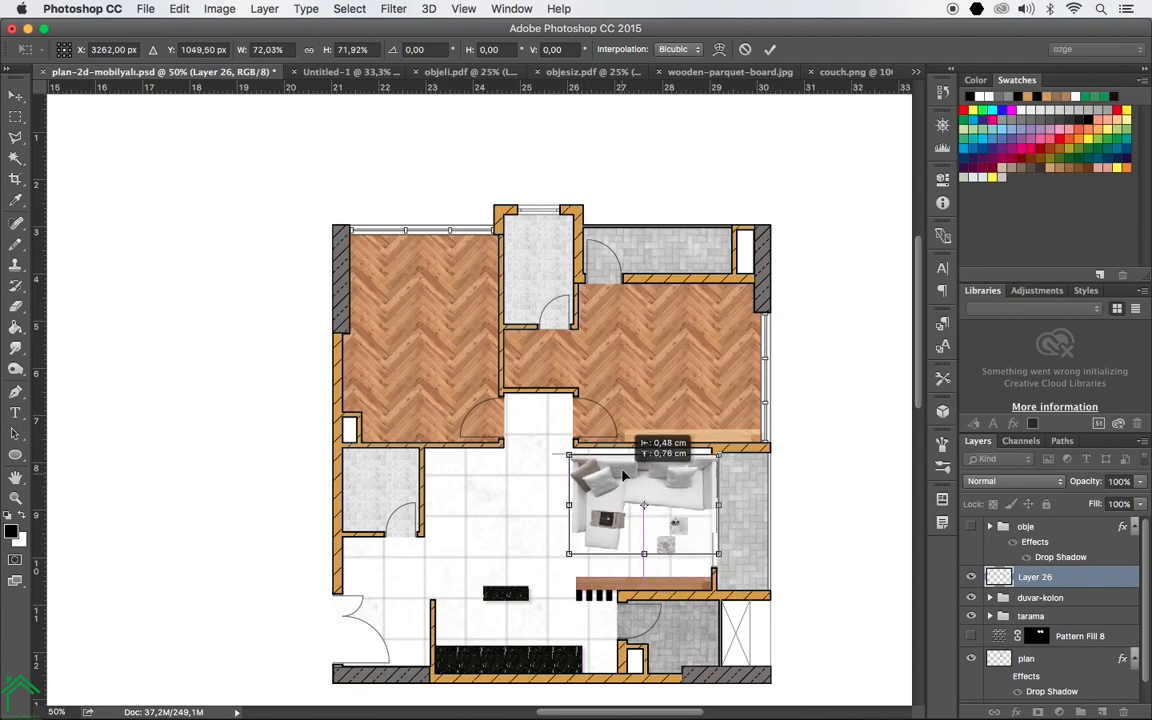
drag(718, 455, 690, 476)
key(Return)
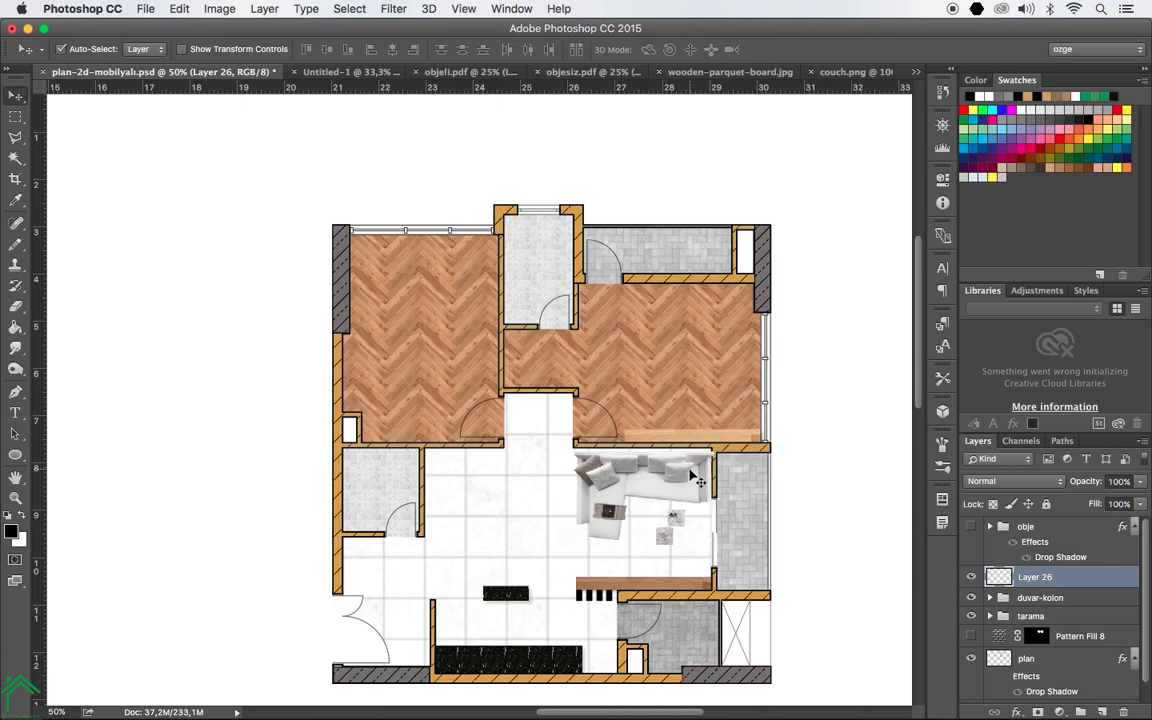
Shrink the couch slightly more with Free Transform and align it with the living room's corner beside the balcony.
key(z)
click(693, 485)
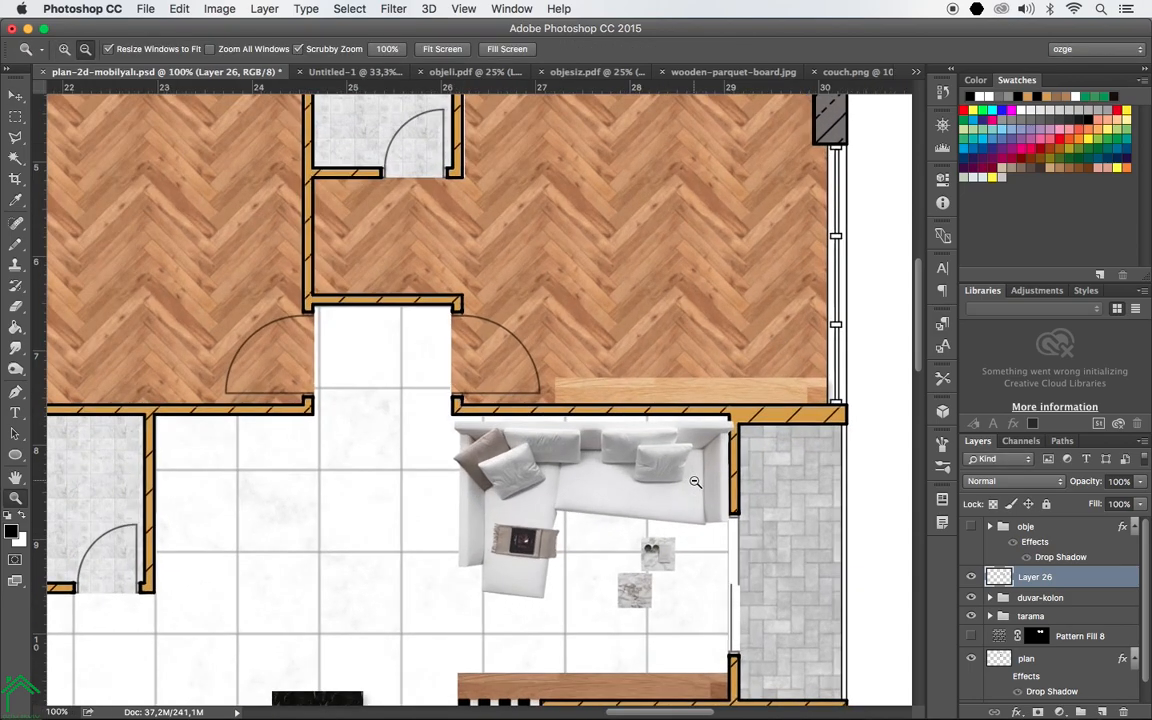
key(v)
key(super+t)
drag(730, 425, 717, 434)
drag(684, 478, 689, 470)
key(Return)
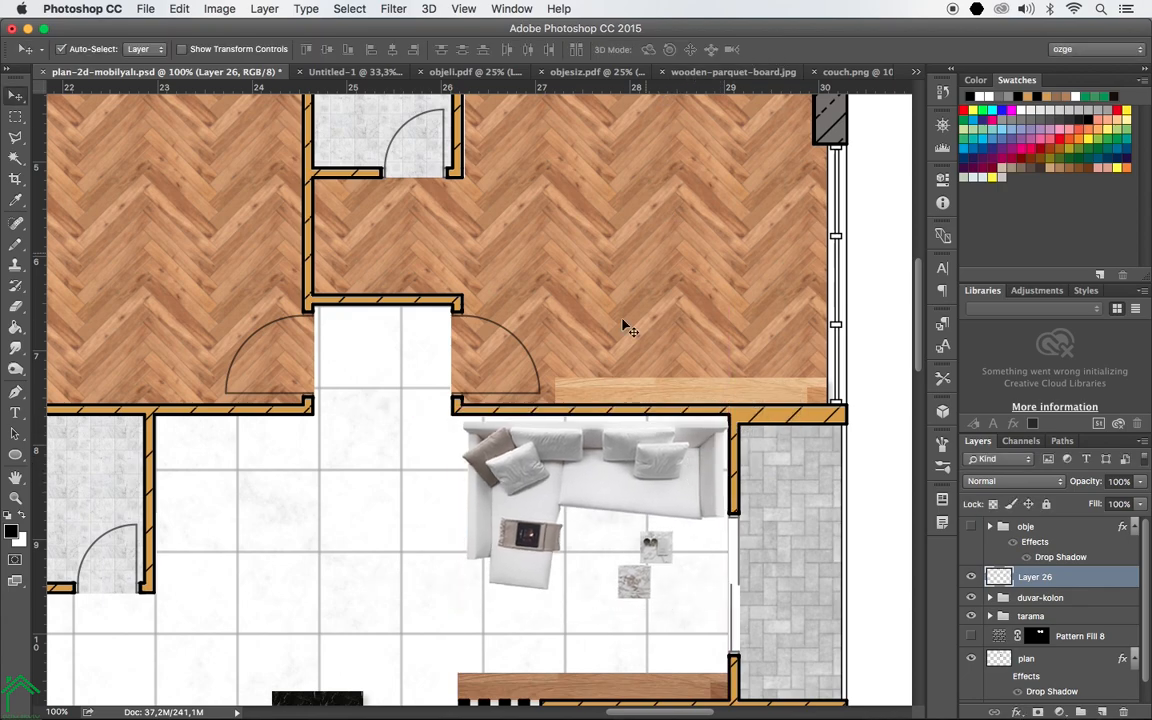
Preview the plan with the couch layer hidden and the obje group shown, and restore both visibilities.
key(z)
alt+click(643, 417)
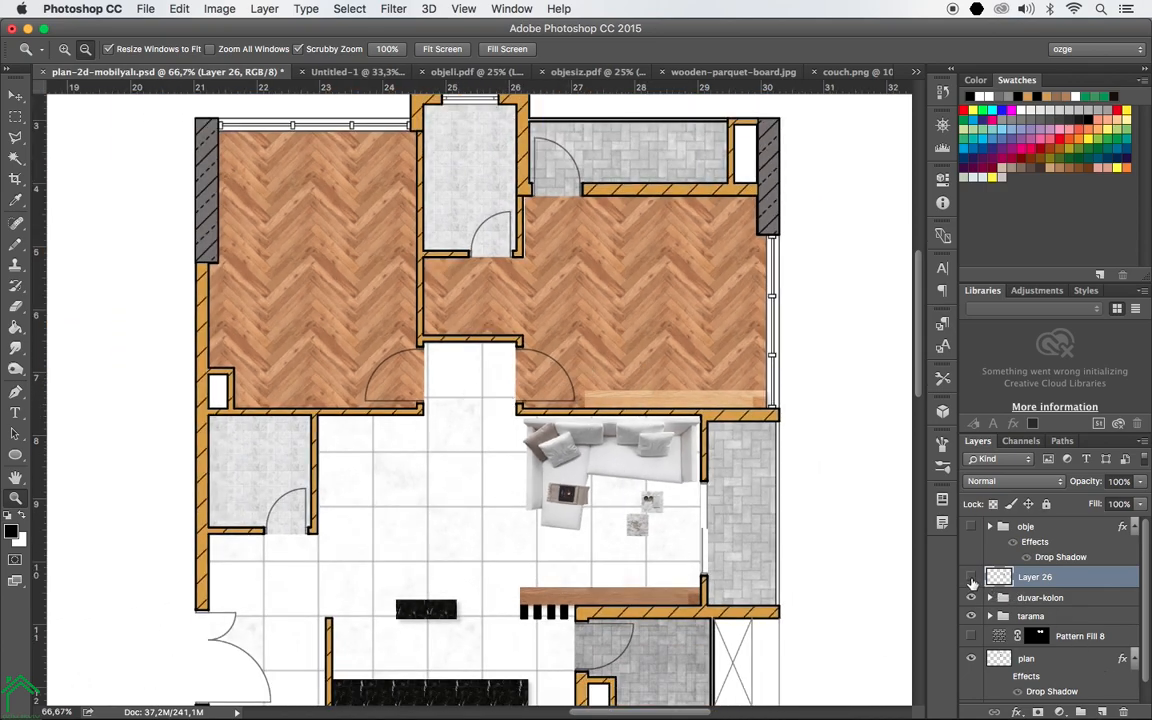
click(971, 577)
click(971, 526)
click(971, 526)
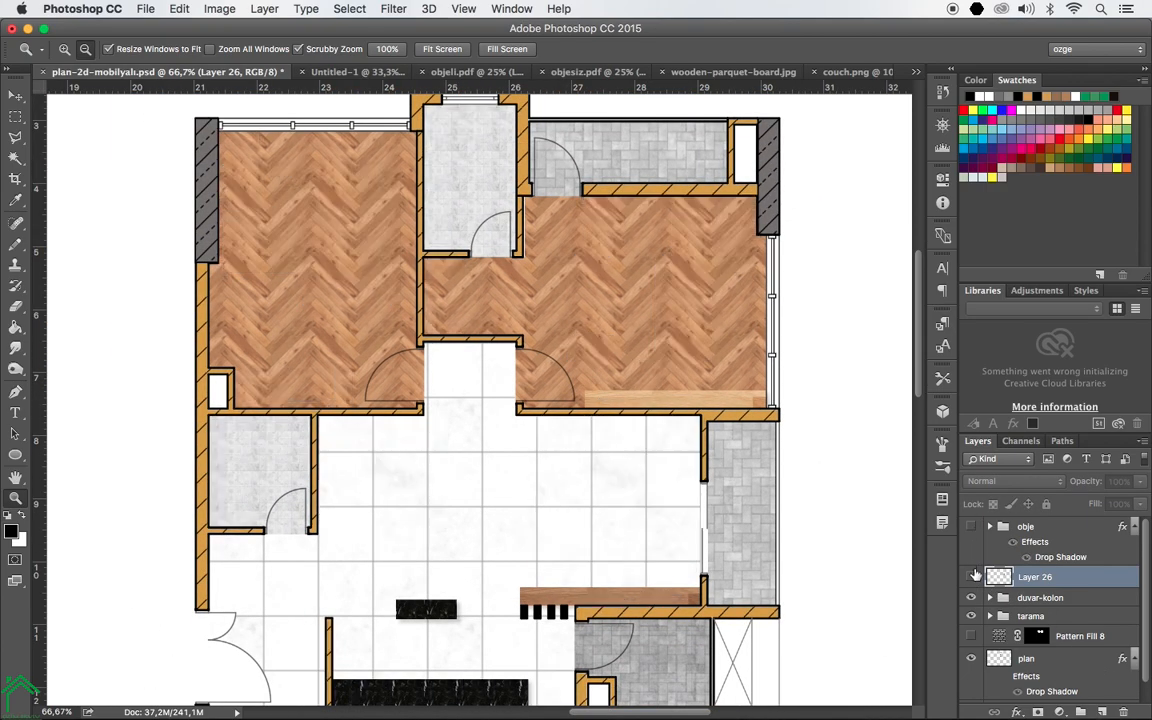
click(971, 577)
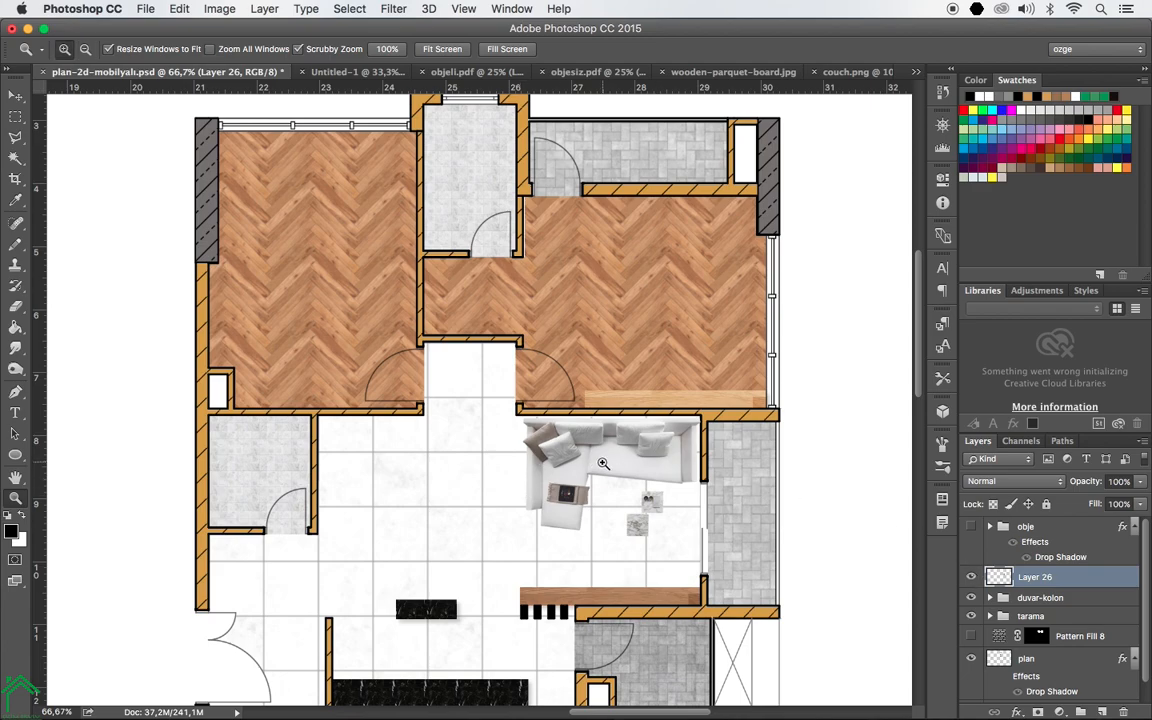
Hide the newly placed couch layer and show the obje furniture group.
click(540, 418)
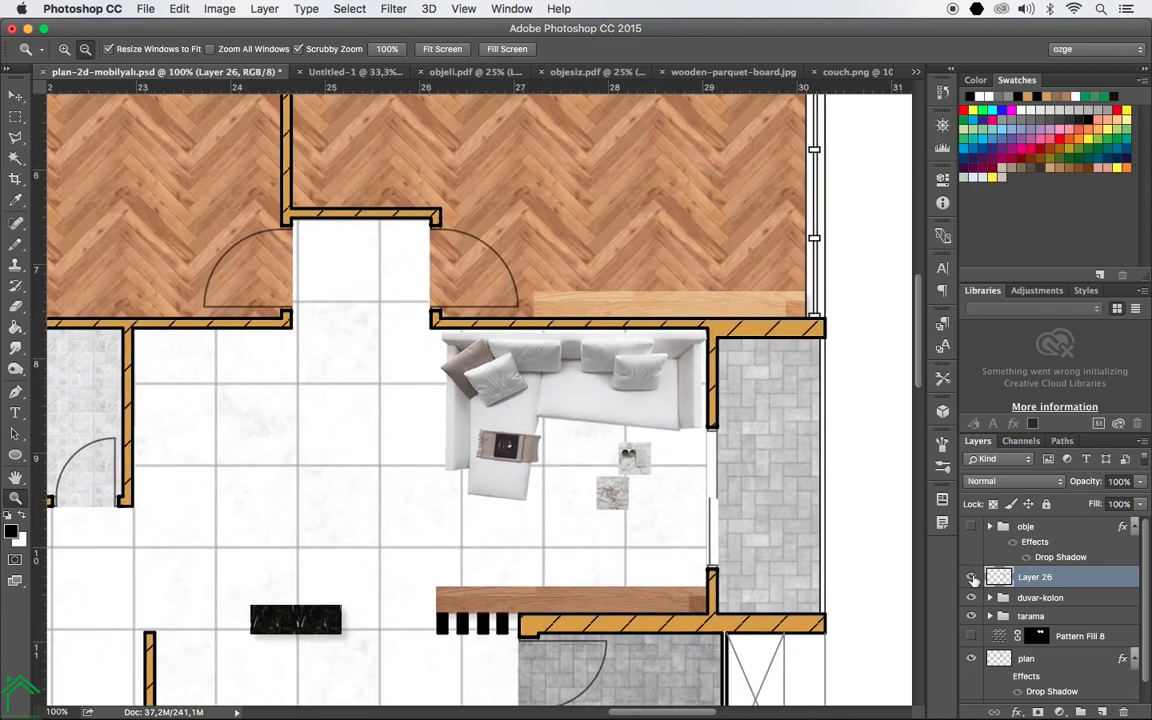
click(971, 577)
click(971, 526)
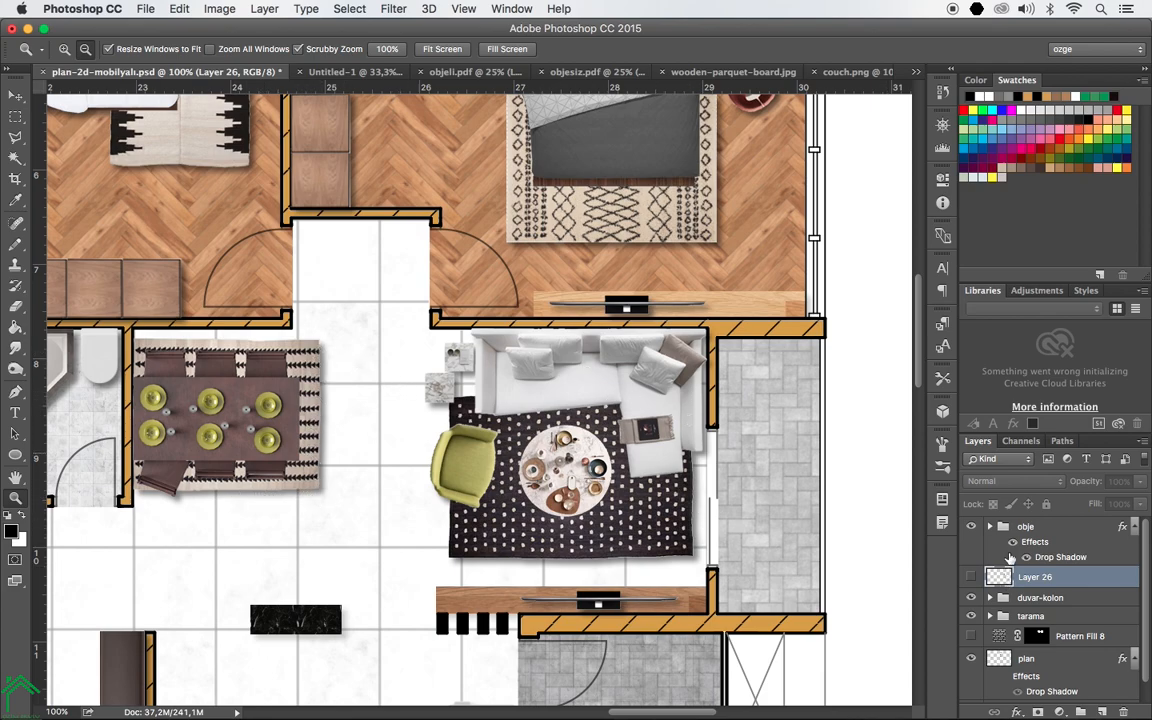
Hide the obje furniture group and show the newly placed couch layer.
click(971, 526)
click(971, 578)
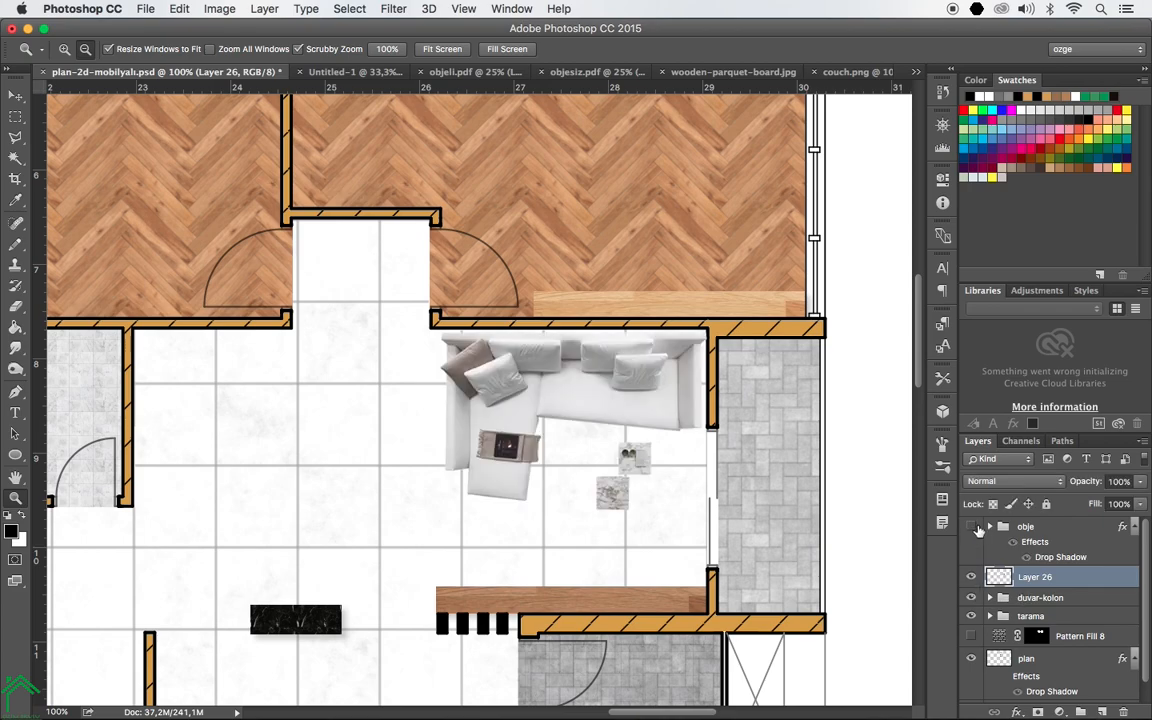
click(971, 527)
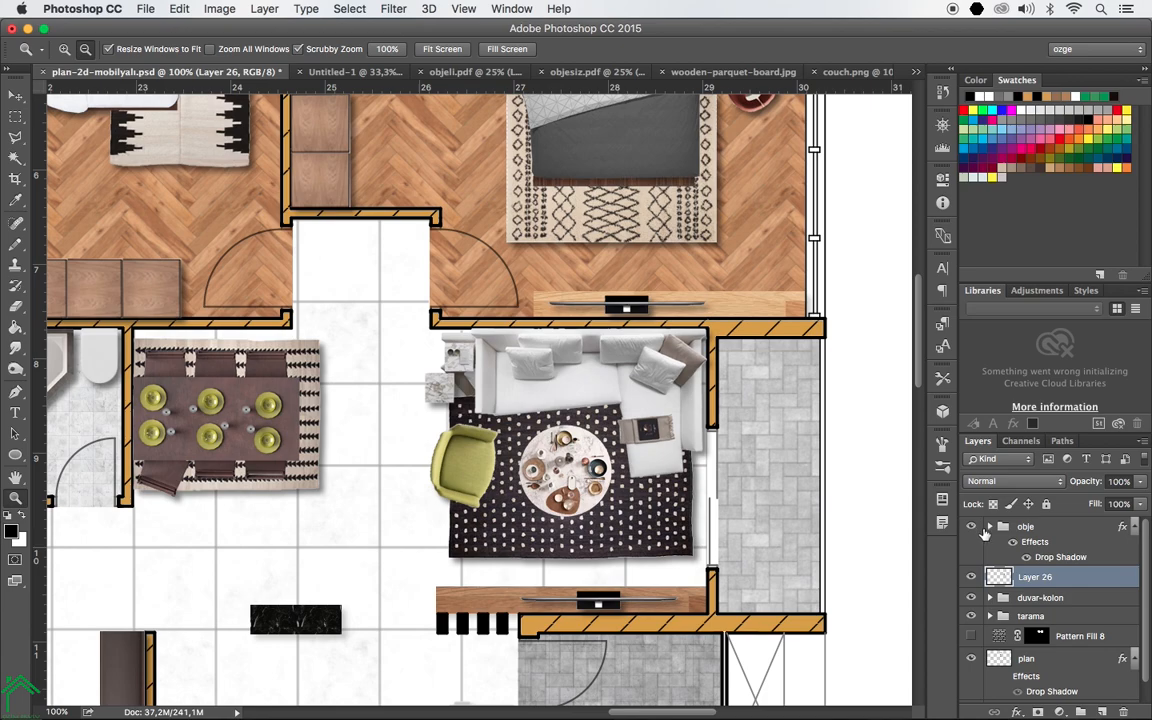
click(971, 527)
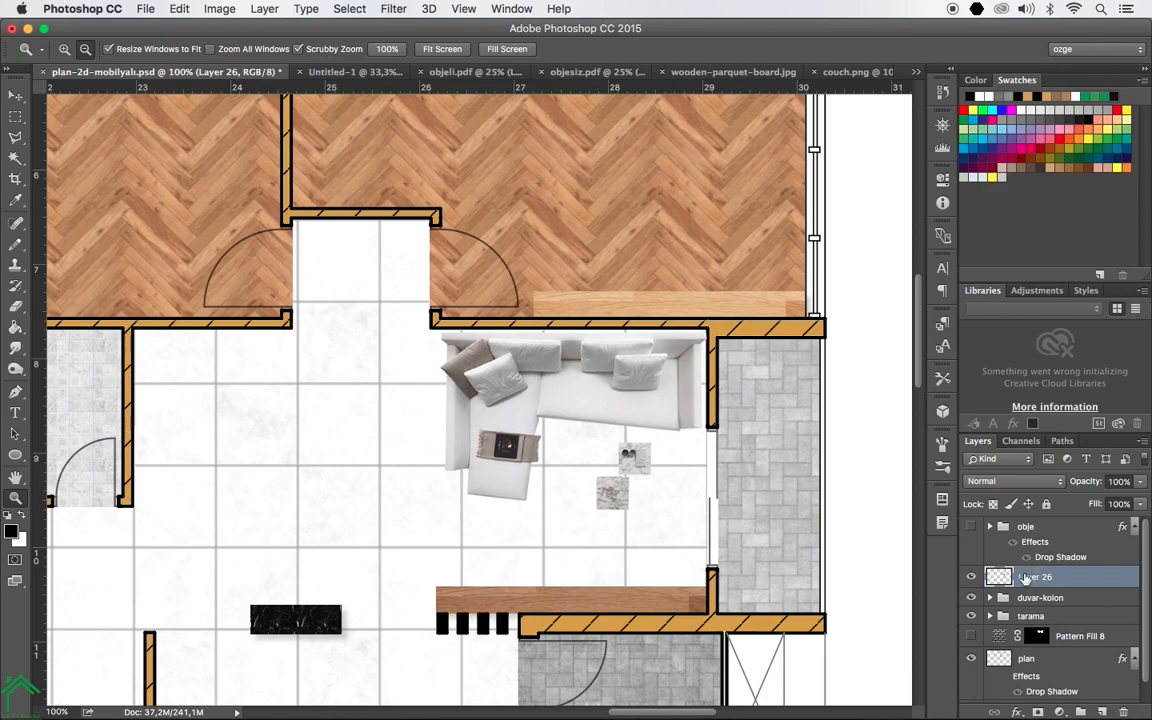
Add a Drop Shadow to the couch layer with its opacity set to 64%.
click(1017, 712)
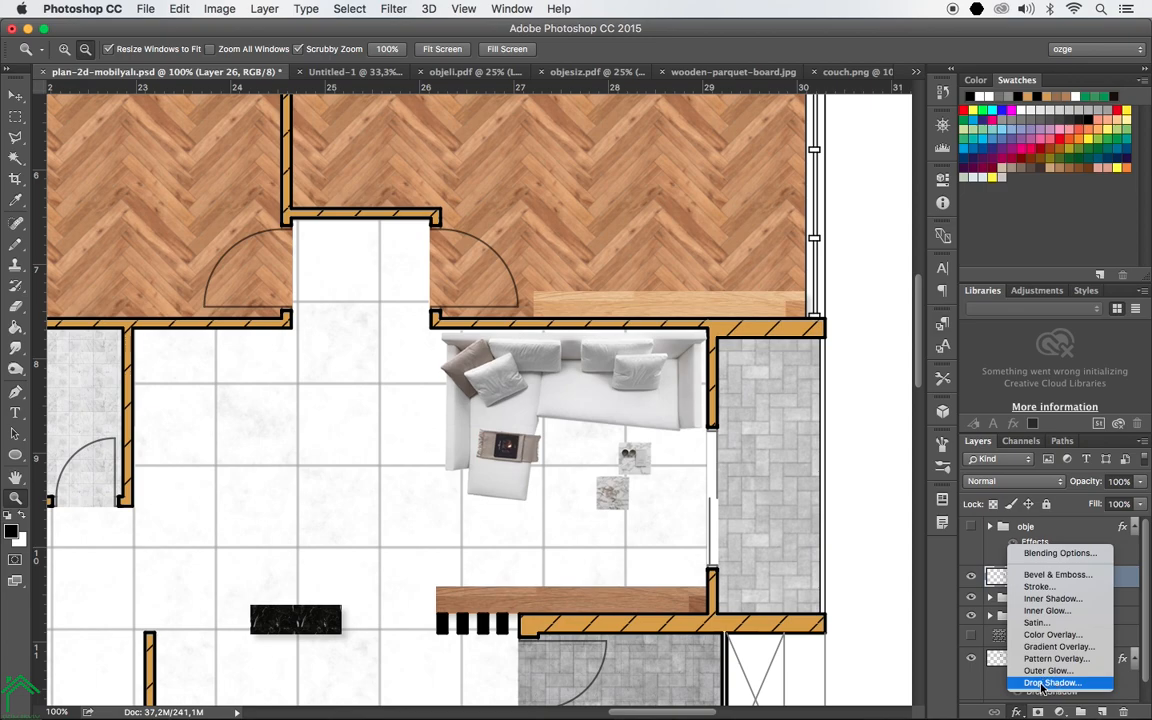
click(1045, 683)
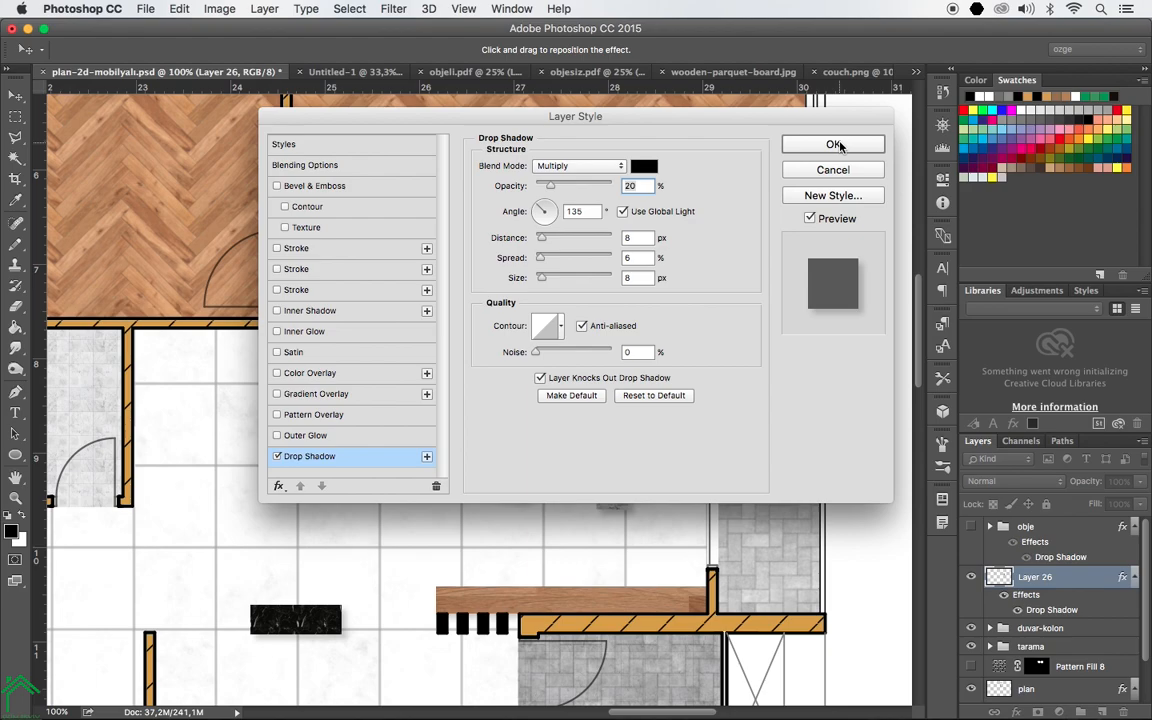
drag(581, 114, 266, 4)
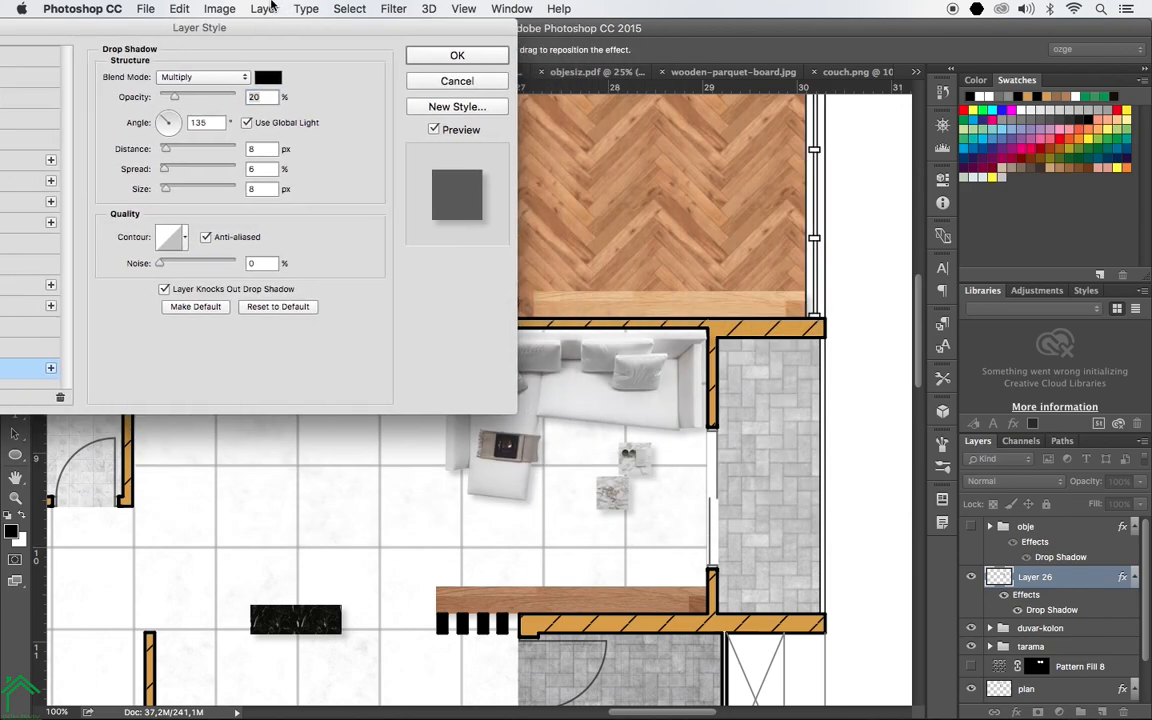
click(268, 78)
key(Escape)
click(433, 130)
click(433, 130)
drag(172, 100, 209, 101)
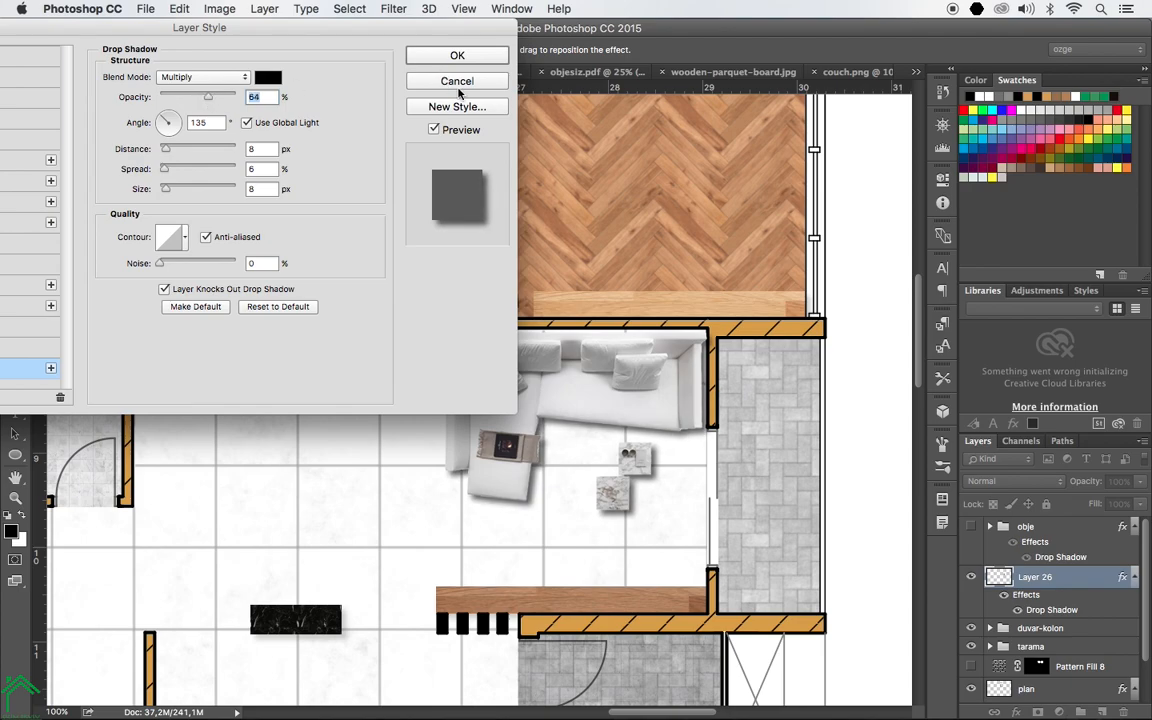
click(457, 54)
Select the plan layer and turn on its drop shadow effect.
scroll(553, 476, down, 3)
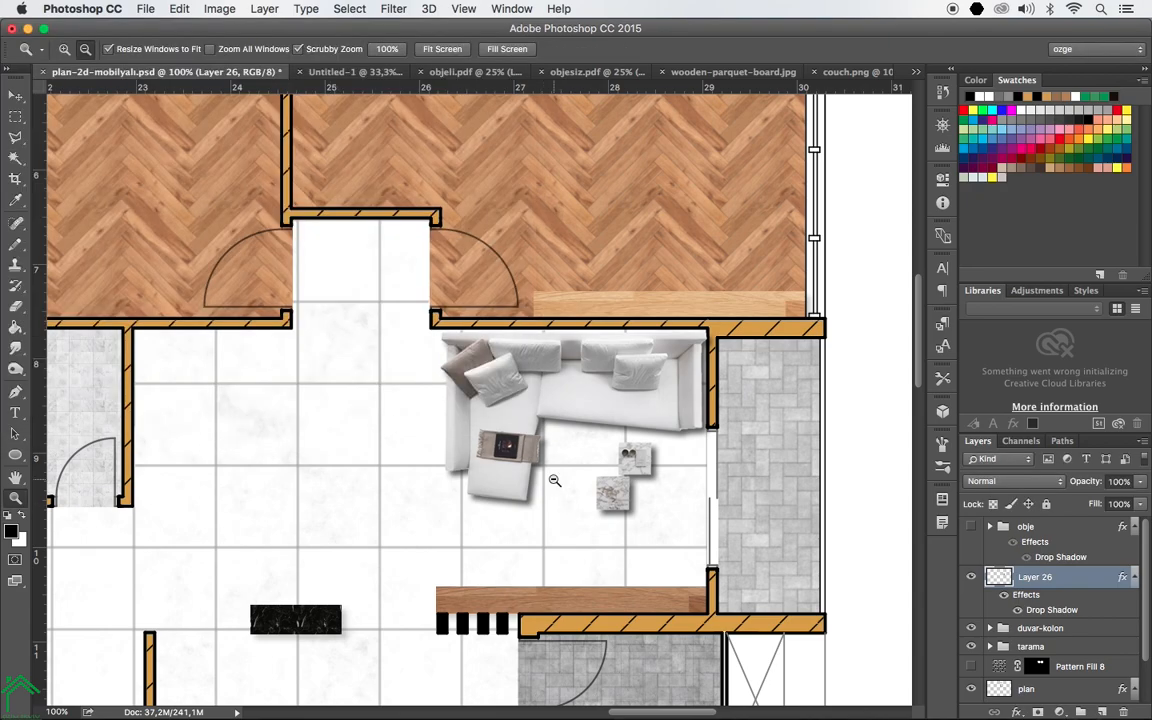
scroll(1147, 652, down, 2)
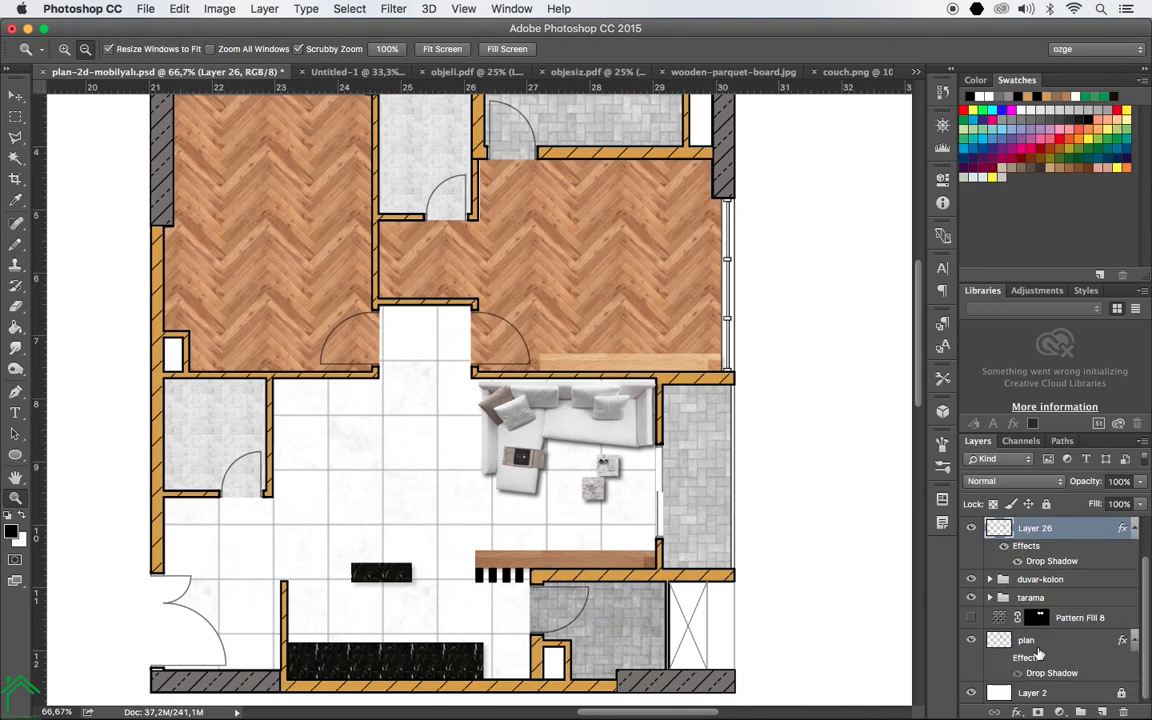
click(970, 643)
click(970, 643)
click(1040, 645)
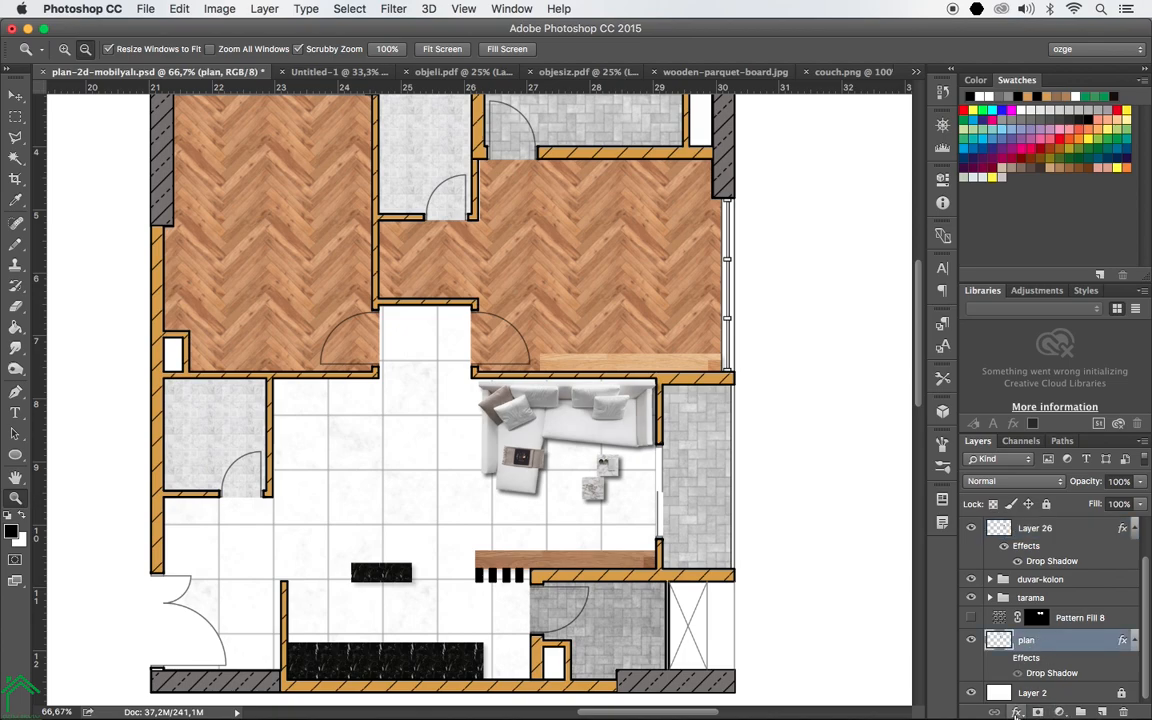
click(1004, 660)
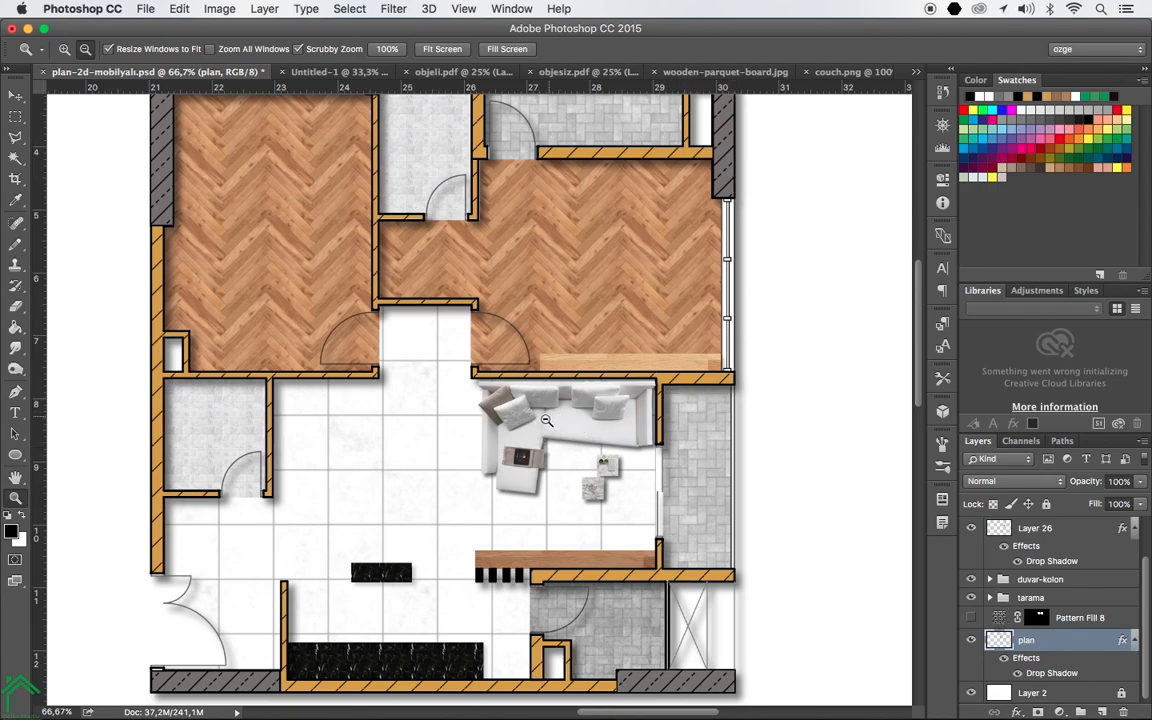
Hide the couch layer and show the obje furniture group on the shadowed plan.
click(972, 530)
scroll(974, 530, up, 2)
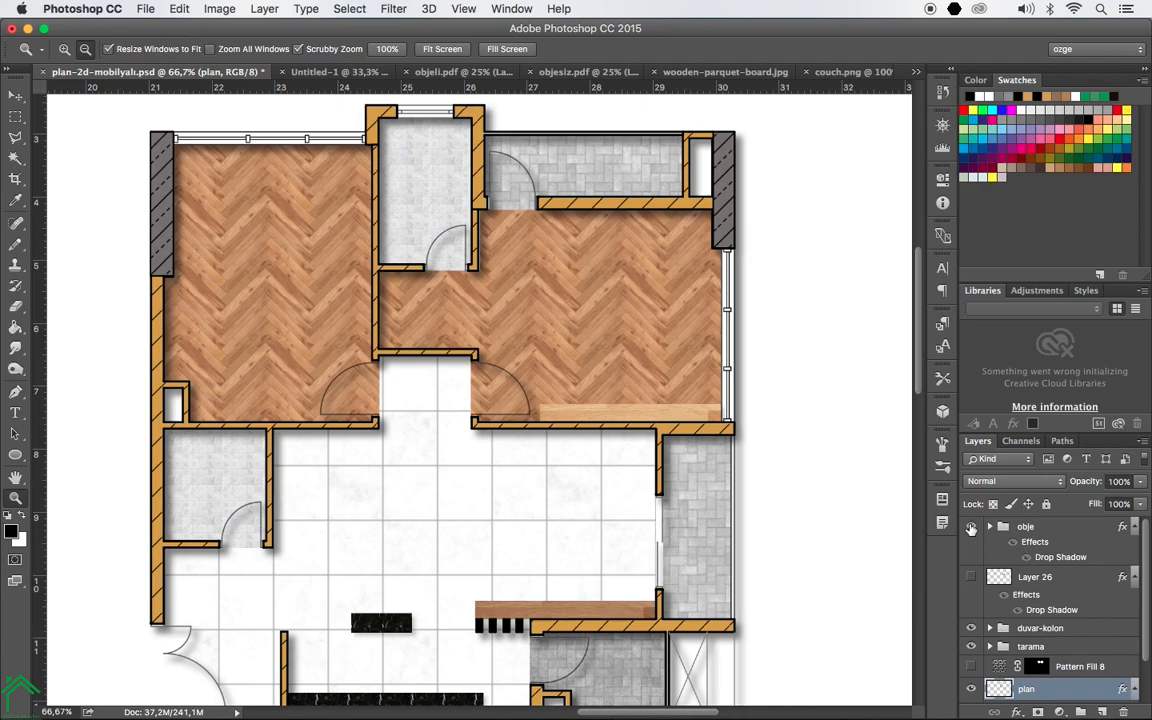
click(970, 527)
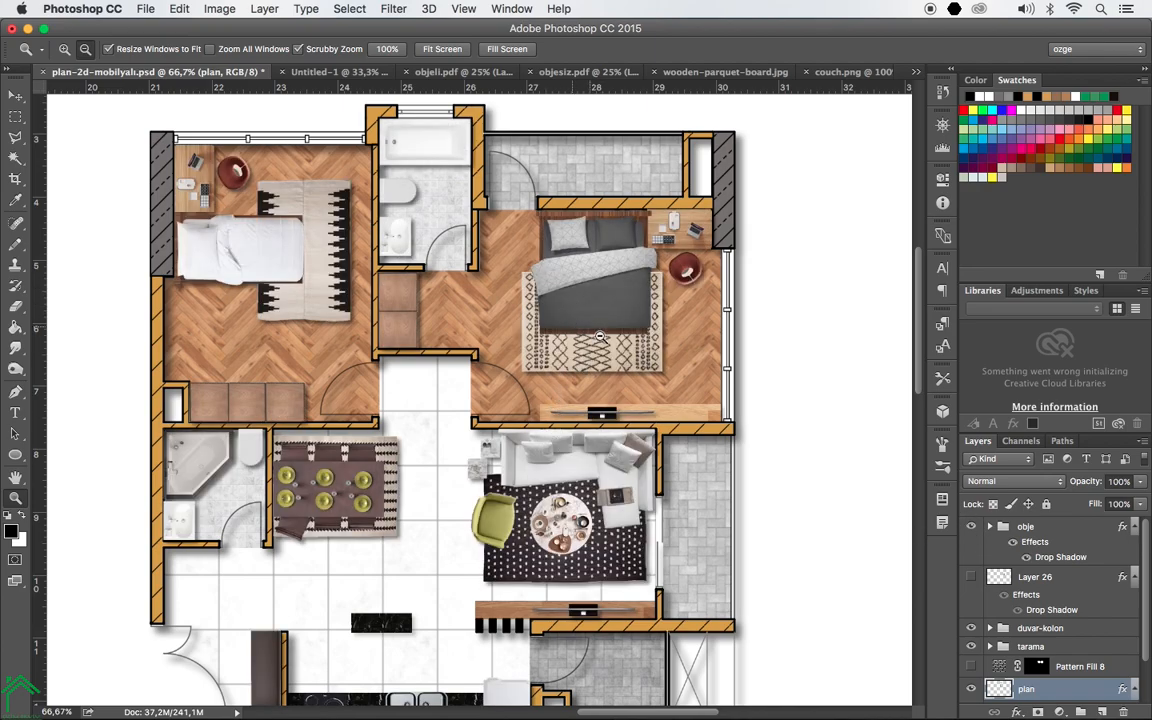
alt+click(544, 299)
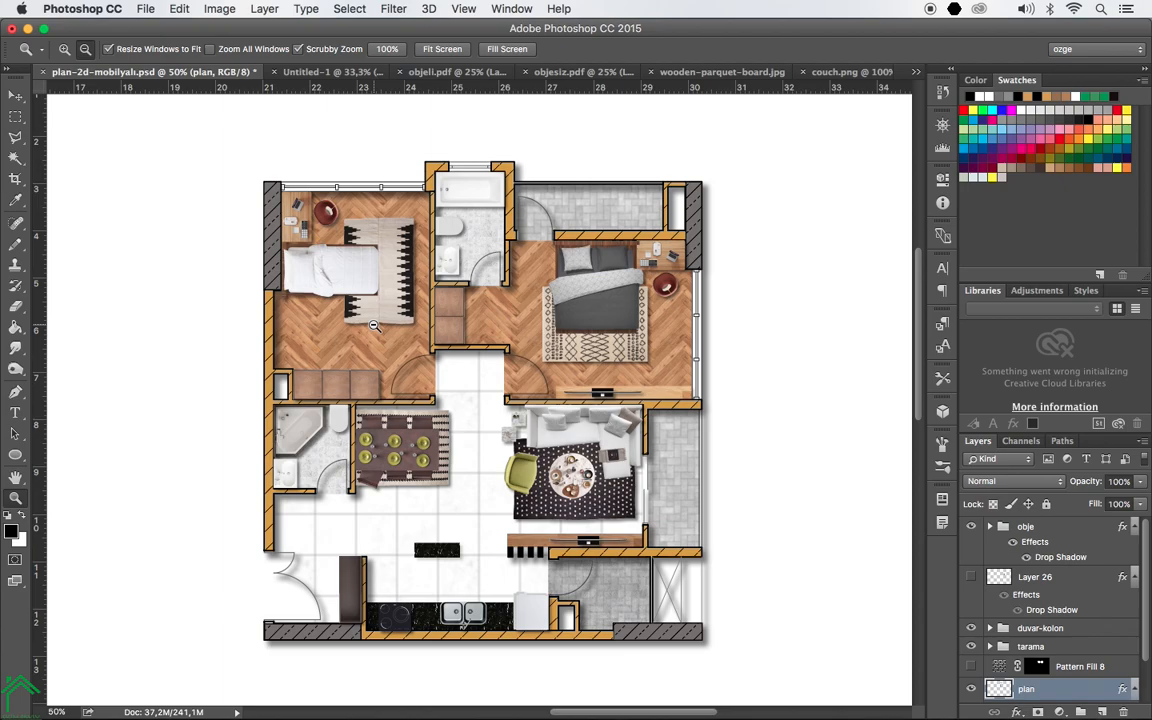
Switch to ARCHICAD, open the ground floor story from the project map, and show the *tarama-jpg and *obje layers.
click(940, 694)
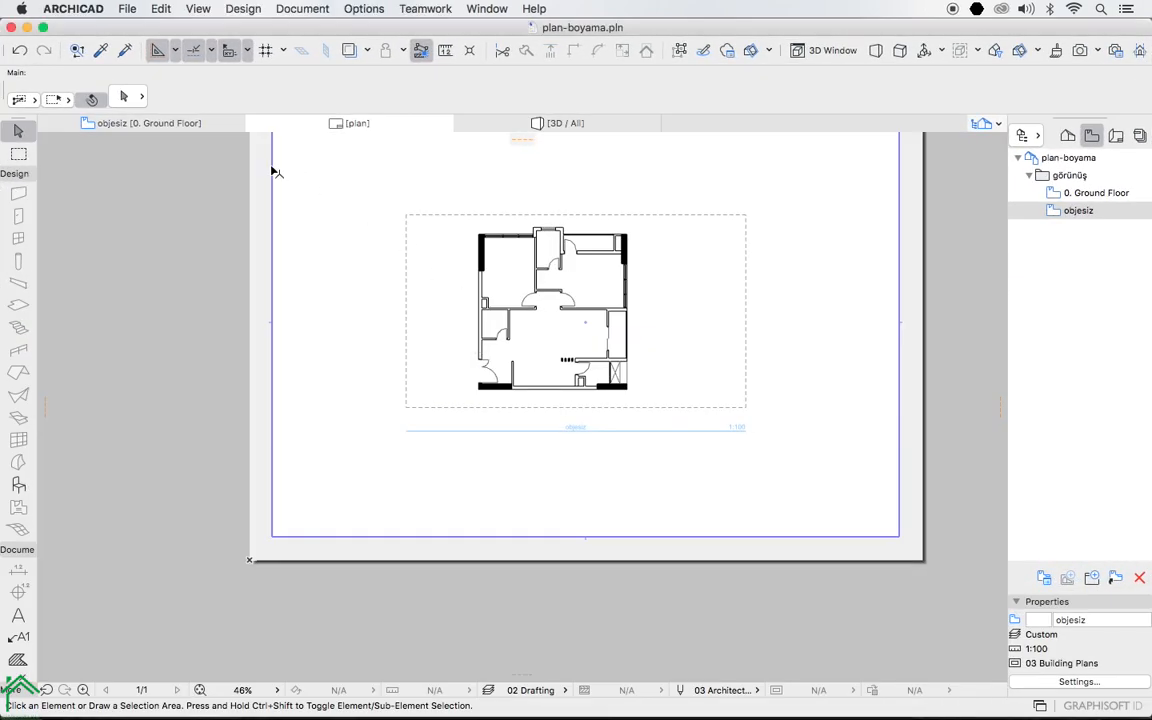
click(190, 123)
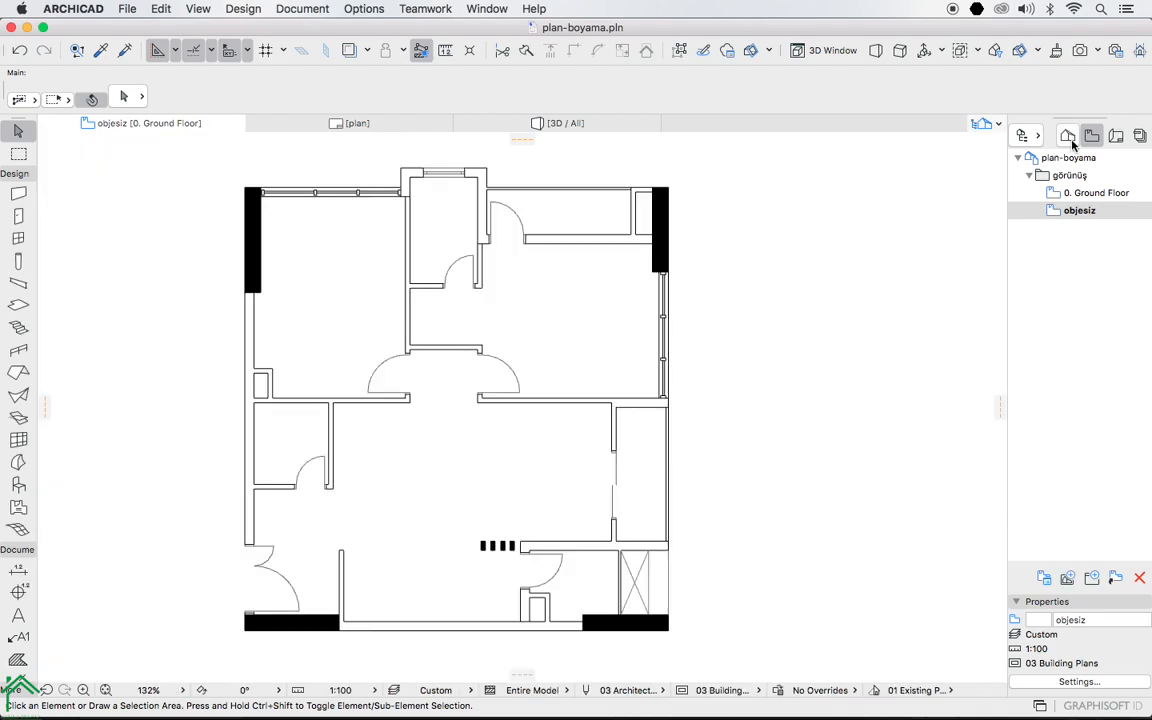
click(1068, 136)
key(super+l)
key(Escape)
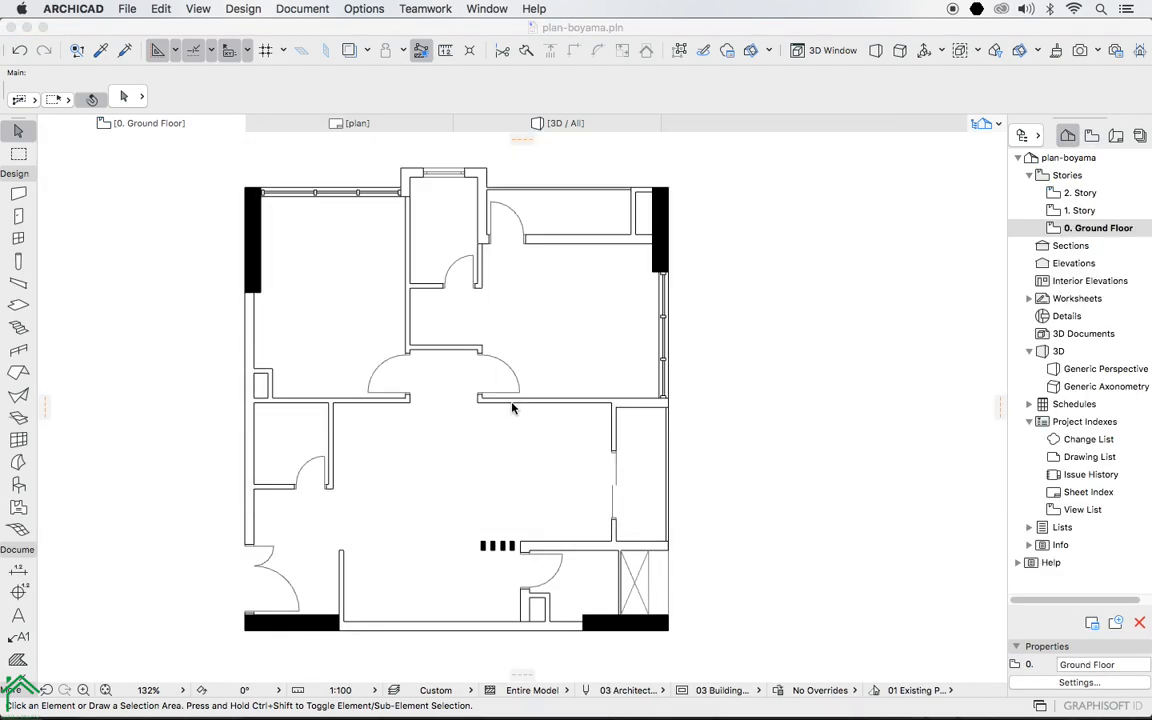
key(super+l)
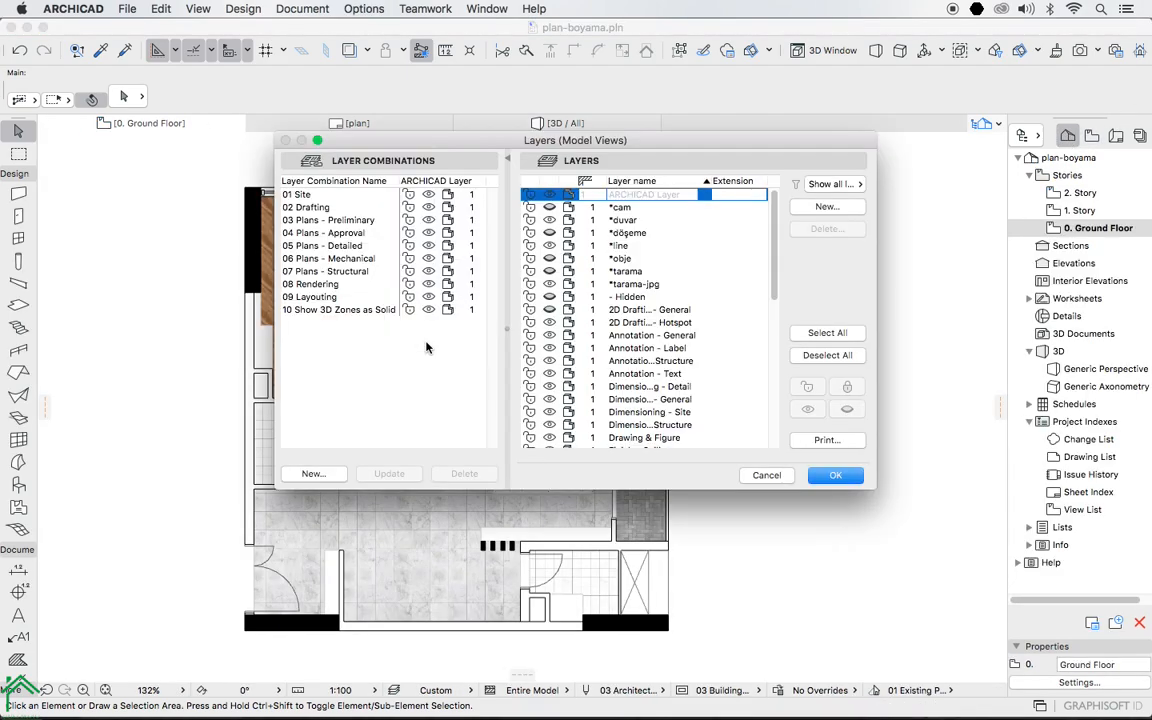
click(565, 260)
click(833, 475)
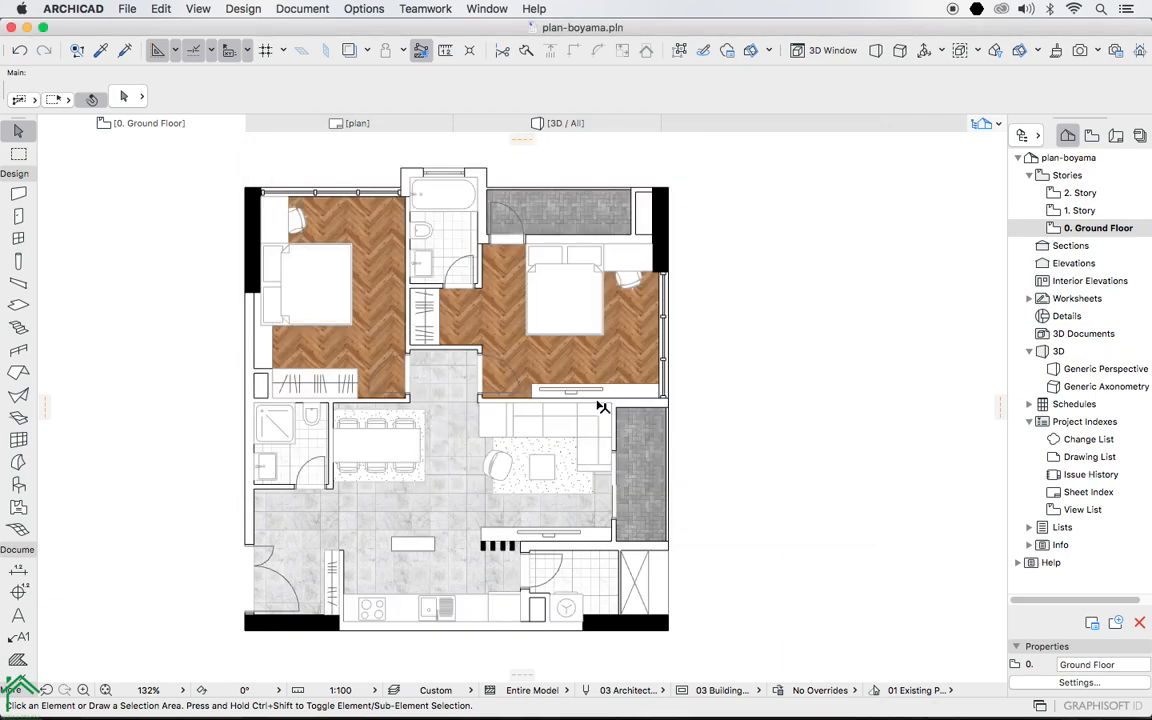
Place couch.pdf from the furniture-top-view folder in Finder onto the ARCHICAD ground floor plan.
click(200, 703)
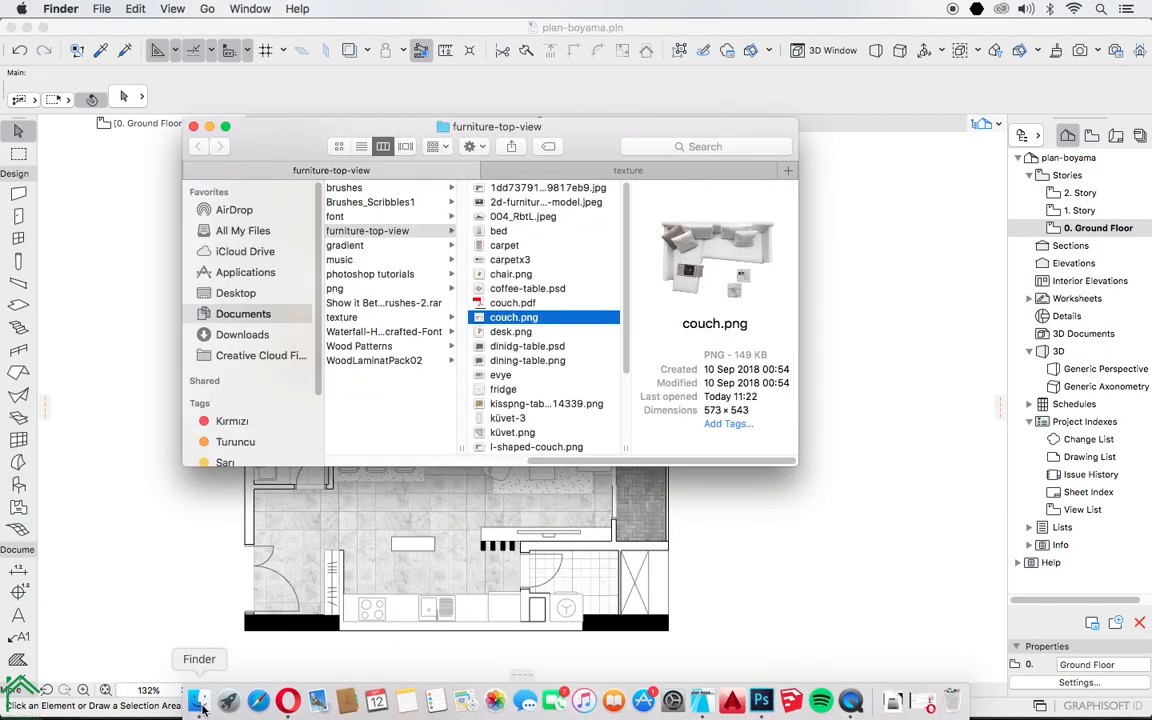
click(513, 302)
drag(588, 150, 272, 394)
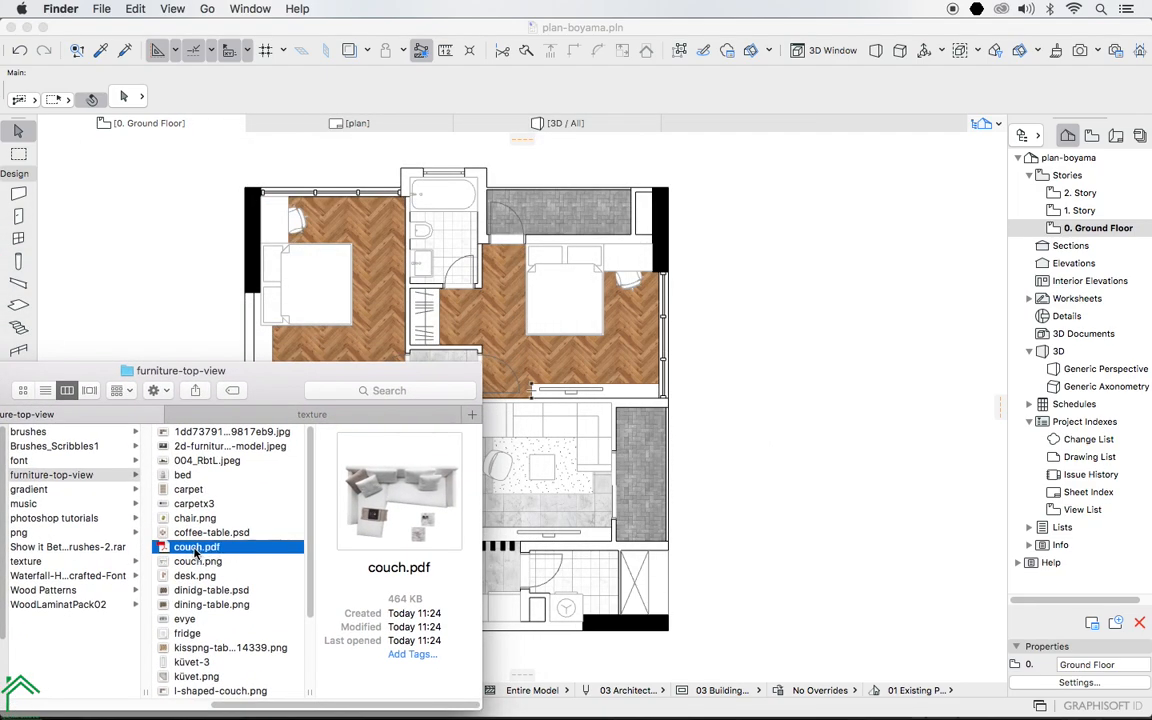
drag(192, 548, 743, 288)
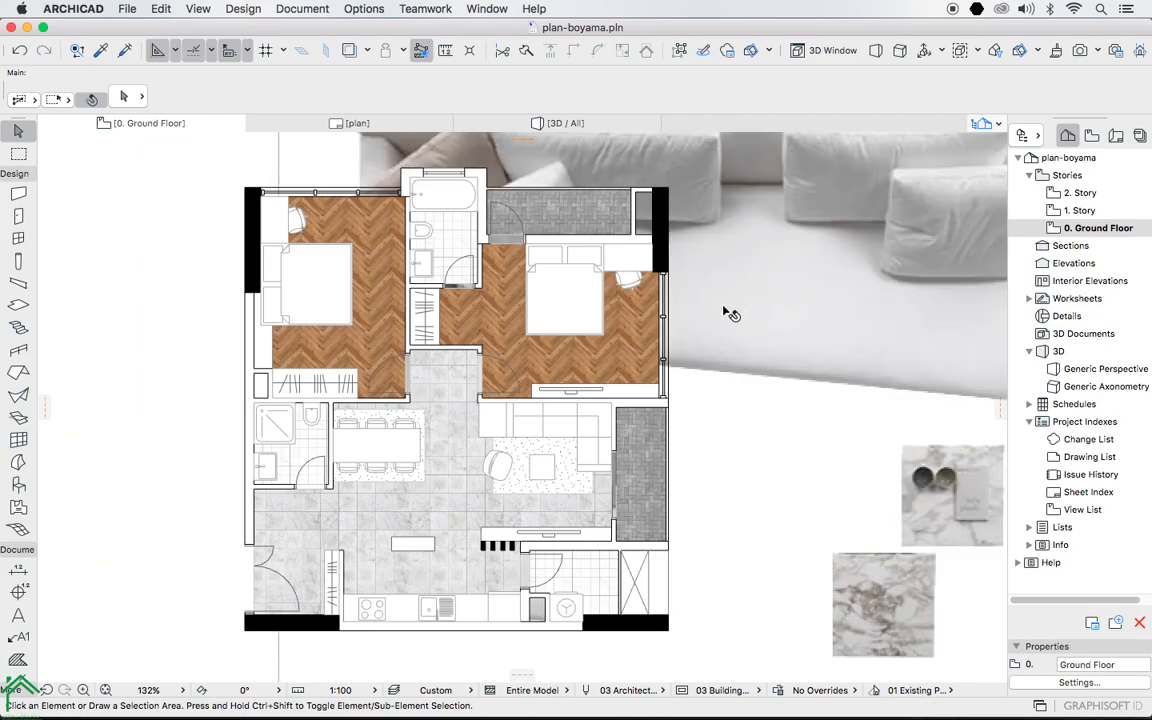
Resize the oversized couch drawing to about 15.64 scale and move it outside the plan, beyond the balcony.
scroll(688, 349, down, 2)
scroll(688, 349, down, 3)
click(730, 301)
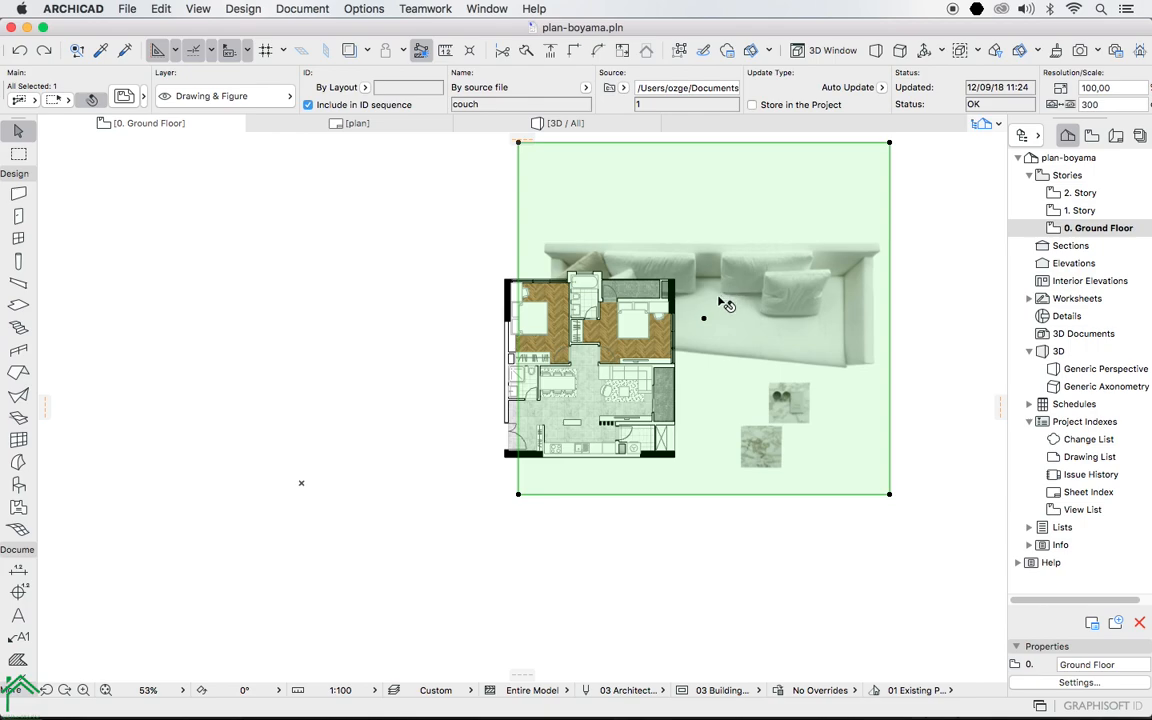
click(890, 142)
click(1049, 276)
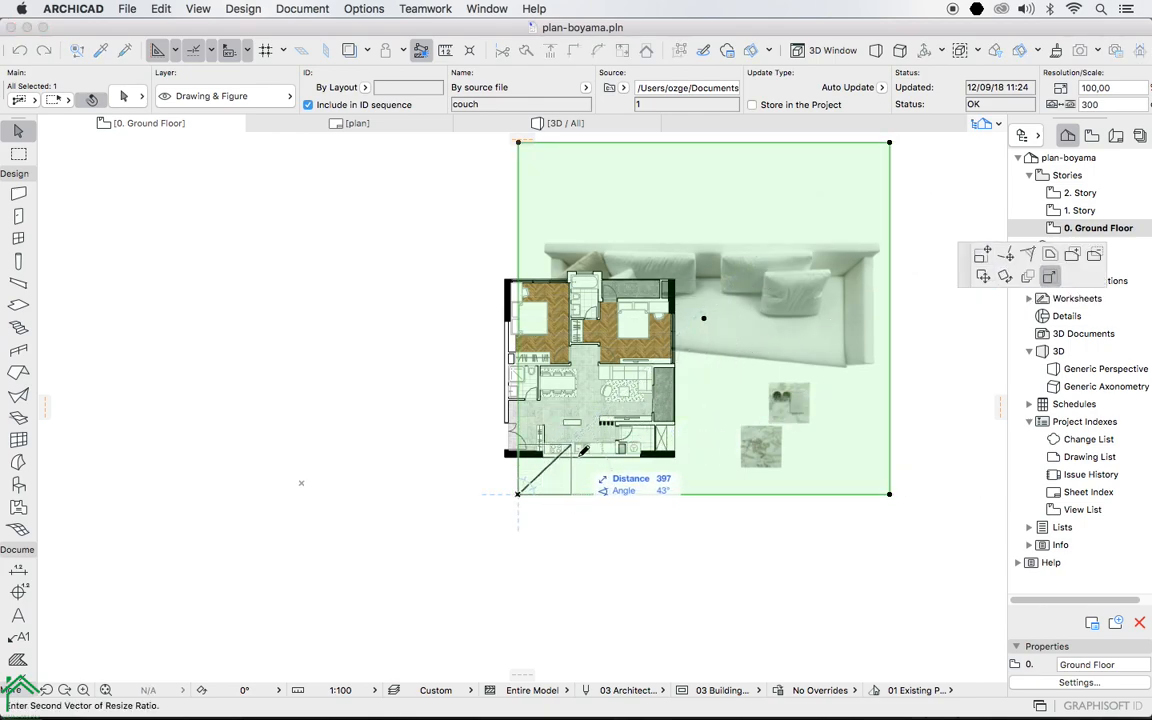
click(597, 446)
mouse_move(548, 470)
mouse_down()
mouse_move(660, 466)
mouse_move(745, 435)
mouse_move(735, 384)
mouse_up()
Move the couch drawing by the sofa's upper corner to the living room corner beside the balcony.
scroll(745, 385, up, 3)
scroll(745, 385, up, 3)
key(super+d)
click(790, 363)
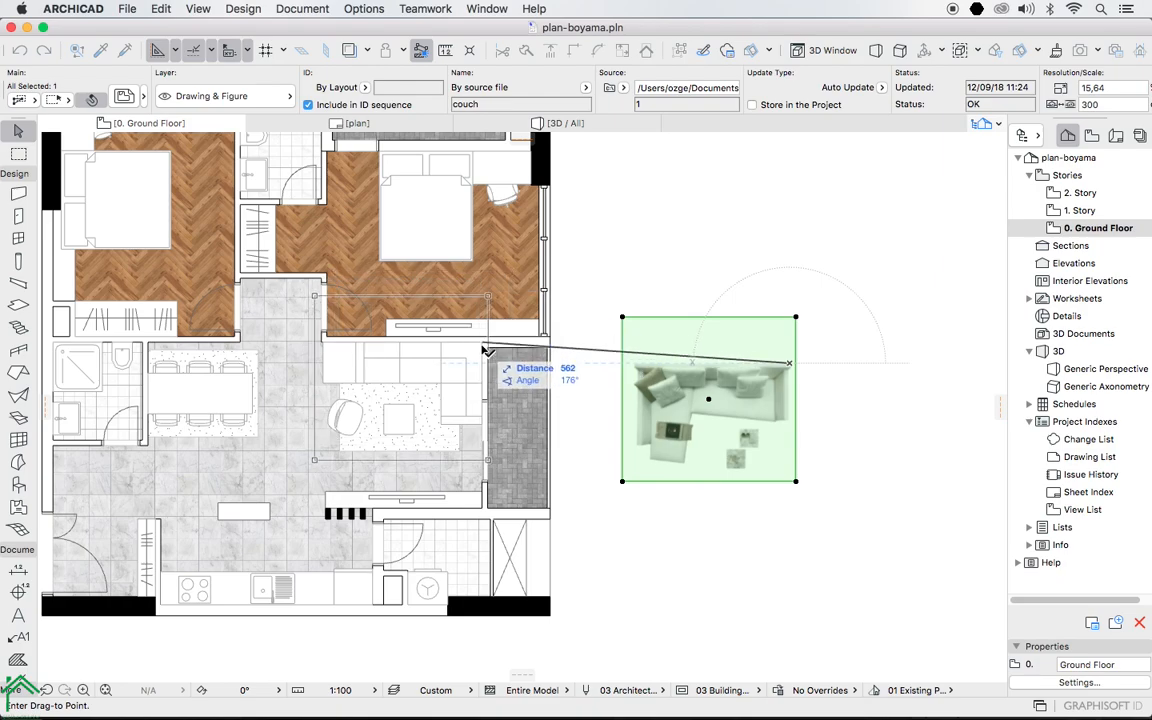
click(482, 336)
scroll(437, 366, up, 3)
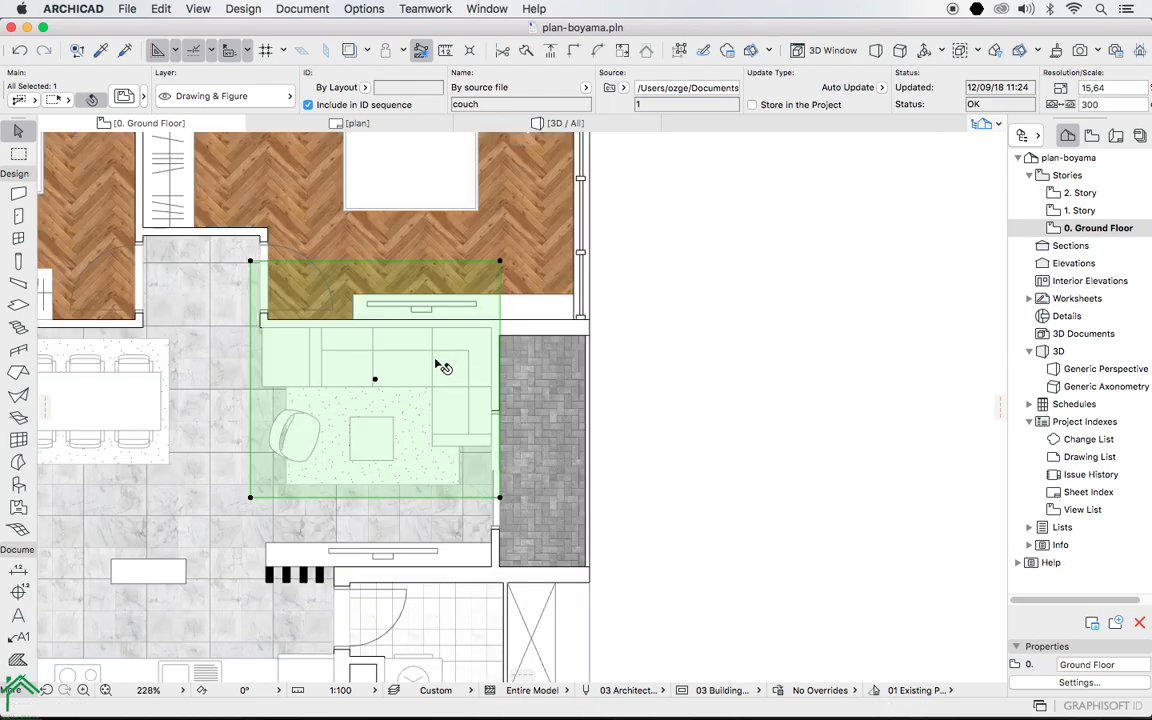
Bring the couch drawing to the front and explode it into the current view.
right_click(449, 283)
mouse_move(503, 503)
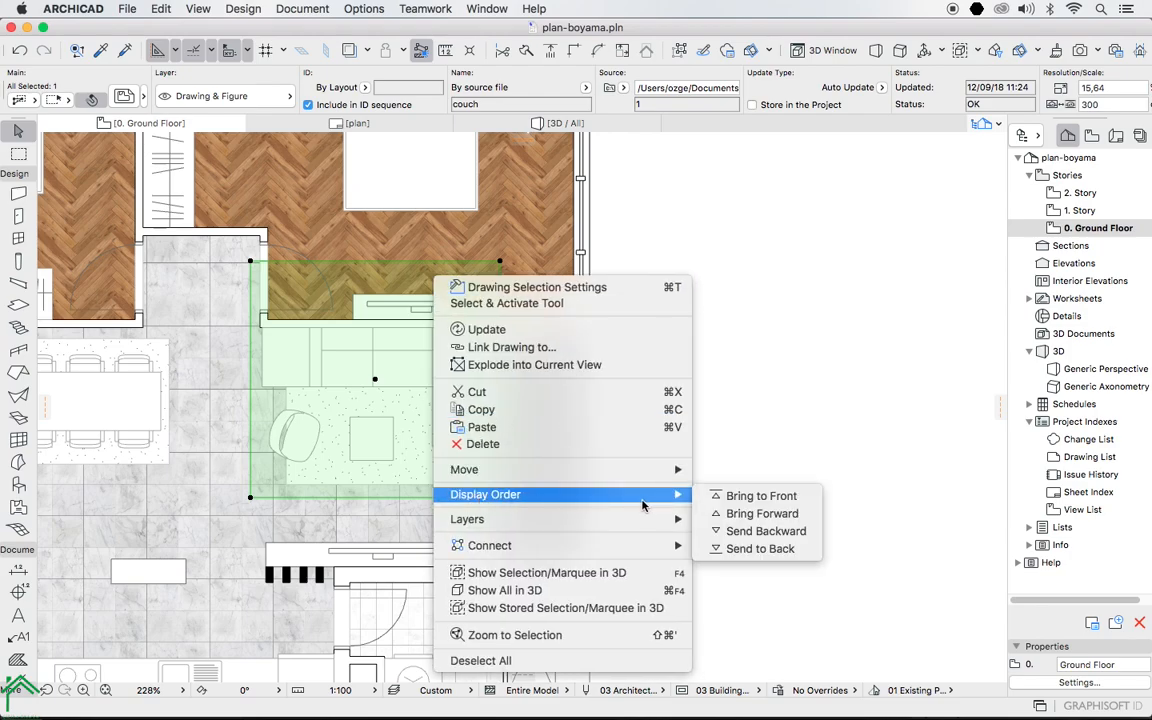
click(712, 497)
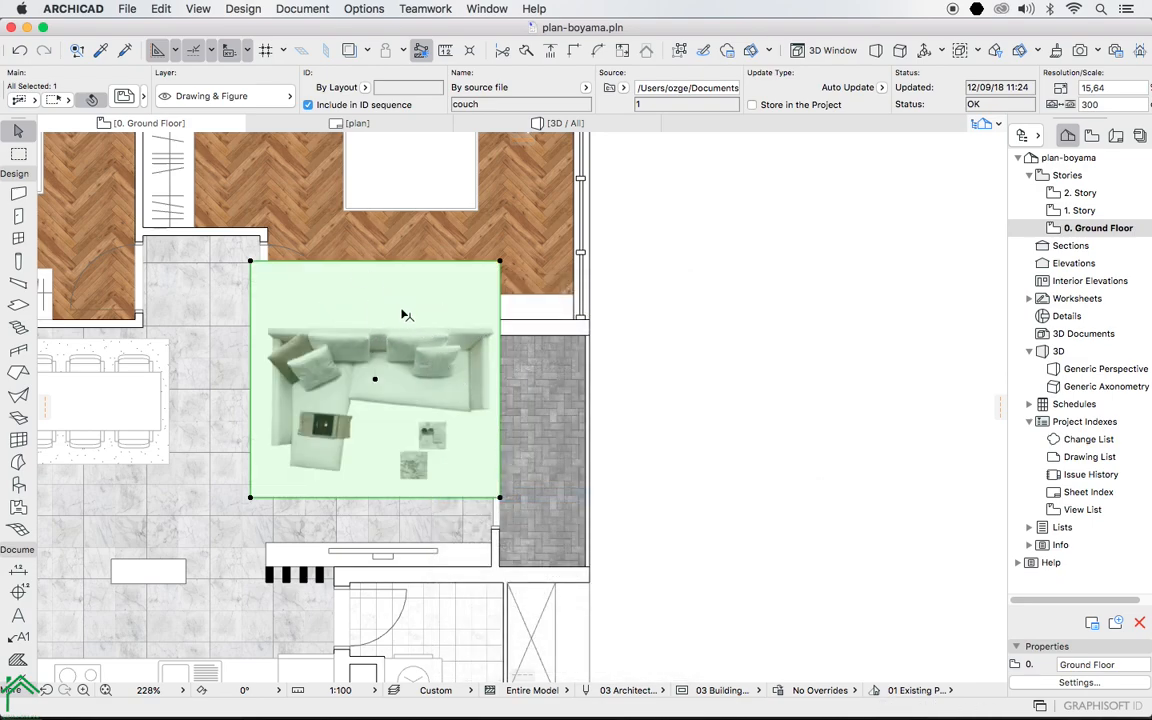
click(165, 8)
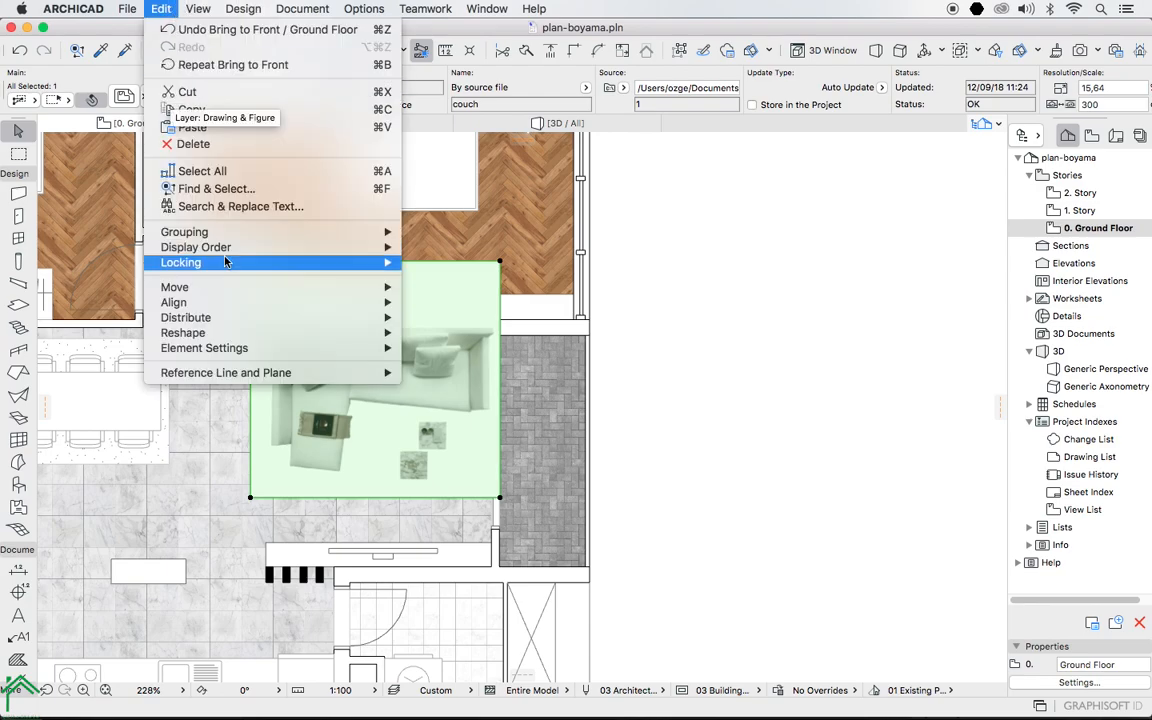
mouse_move(380, 333)
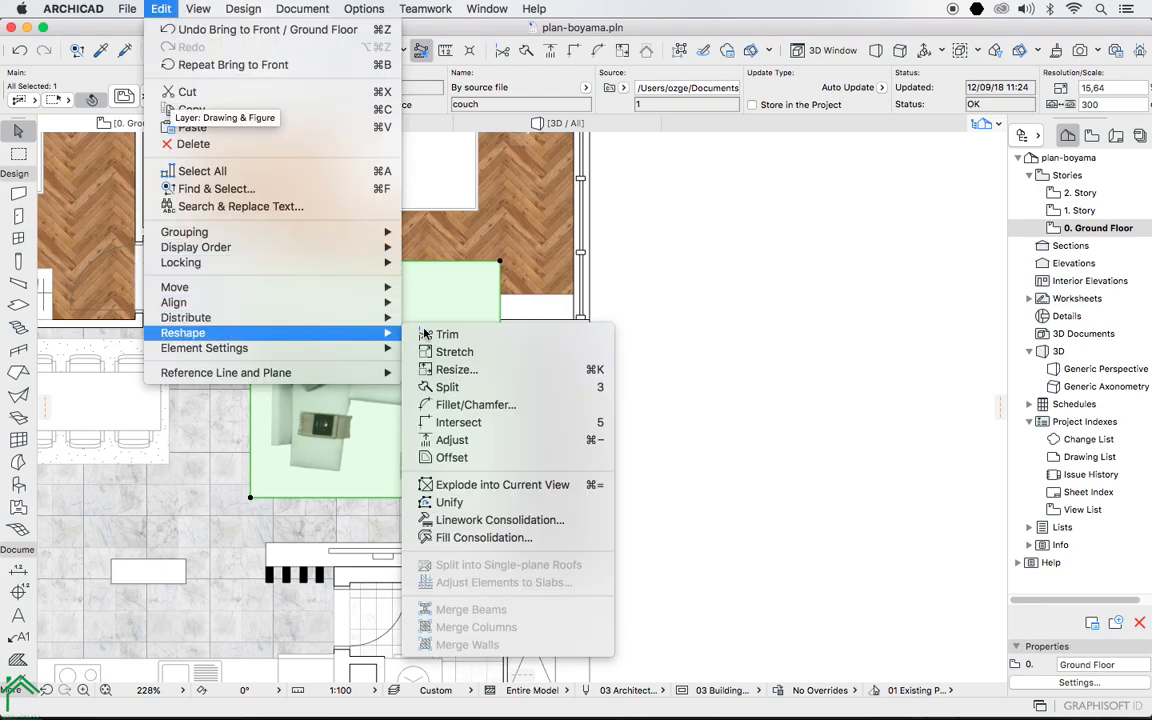
click(470, 484)
click(725, 427)
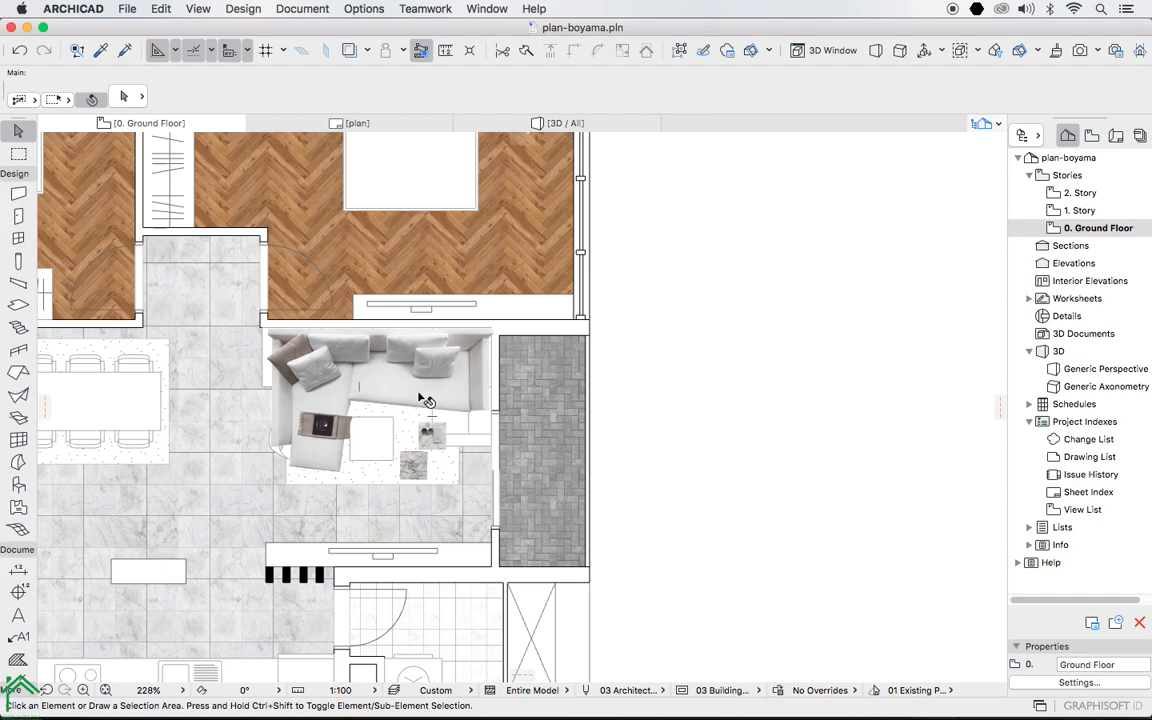
Compare the ARCHICAD plan containing the couch image with the furnished Photoshop plan, ending in Photoshop.
scroll(437, 387, down, 2)
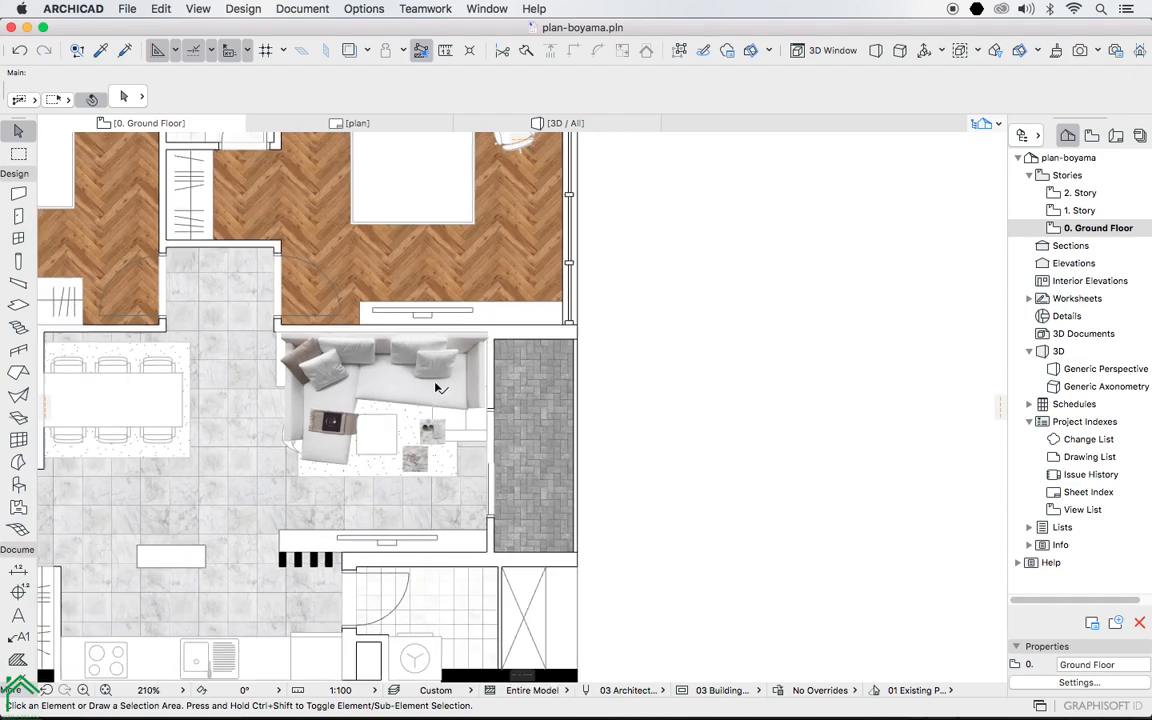
drag(280, 352, 458, 362)
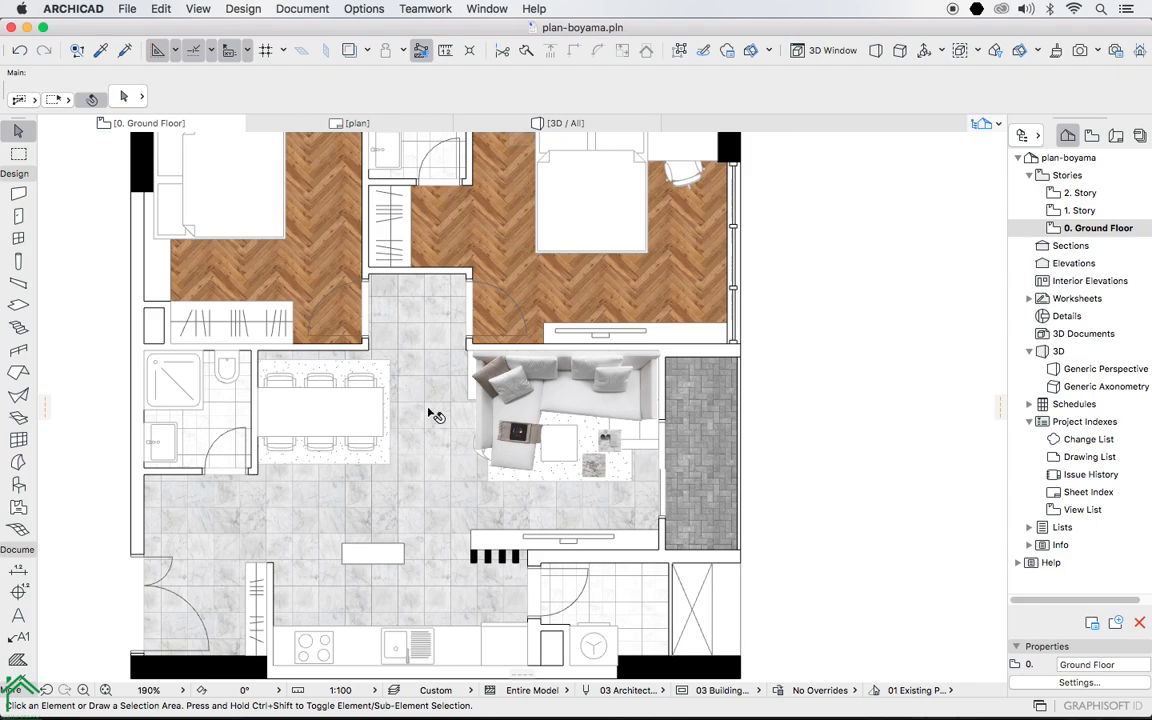
click(770, 704)
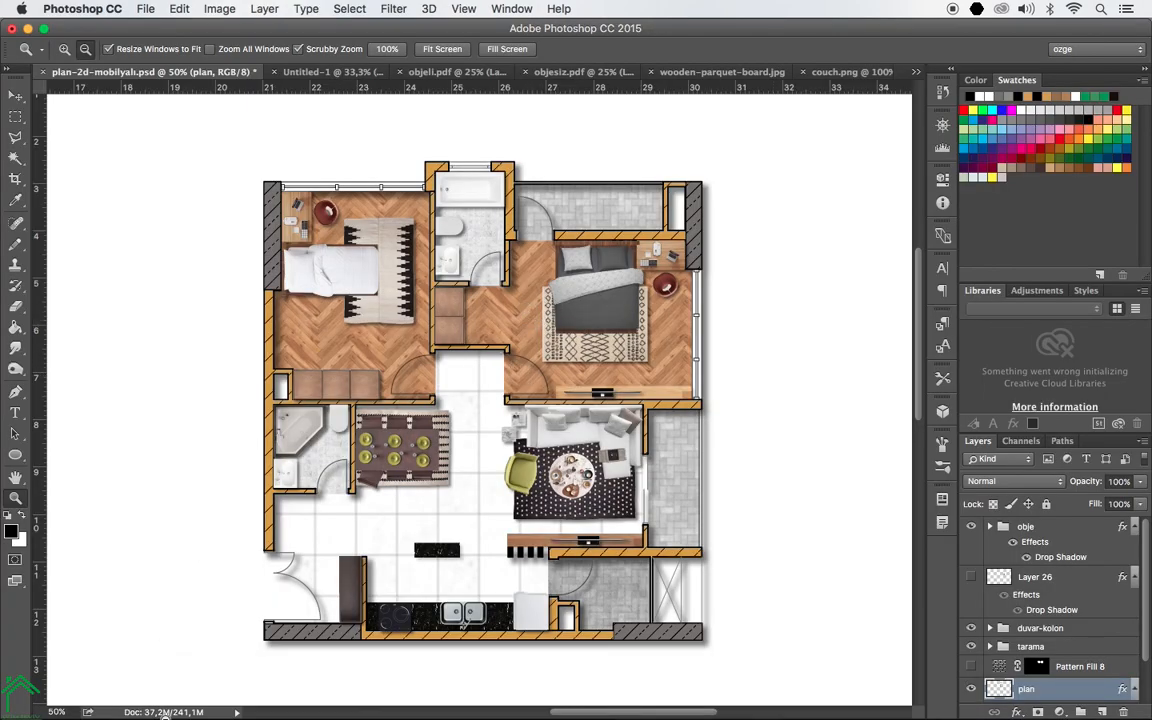
mouse_move(229, 705)
click(703, 701)
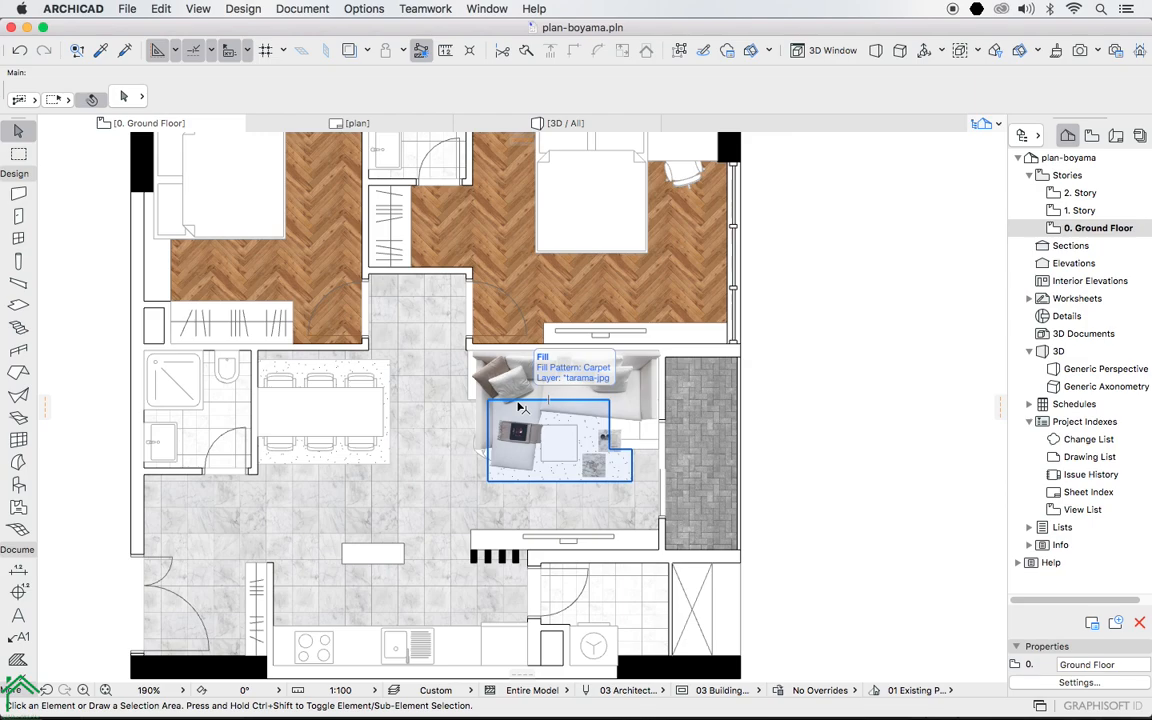
scroll(525, 390, down, 3)
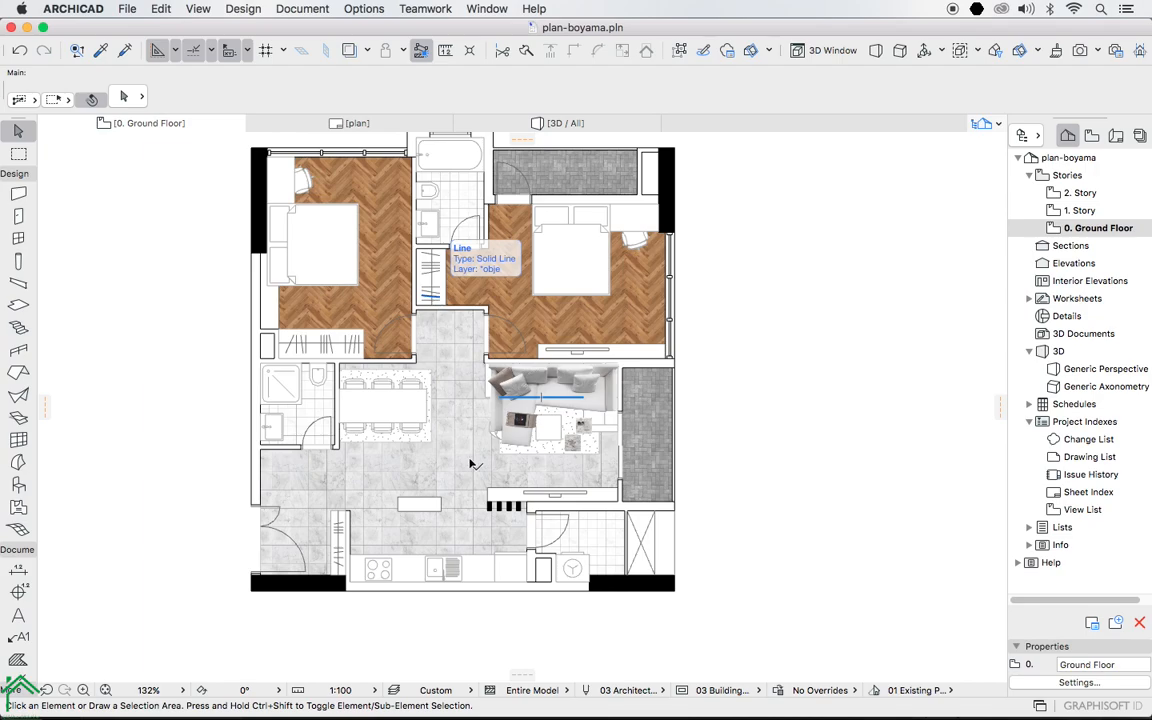
click(763, 702)
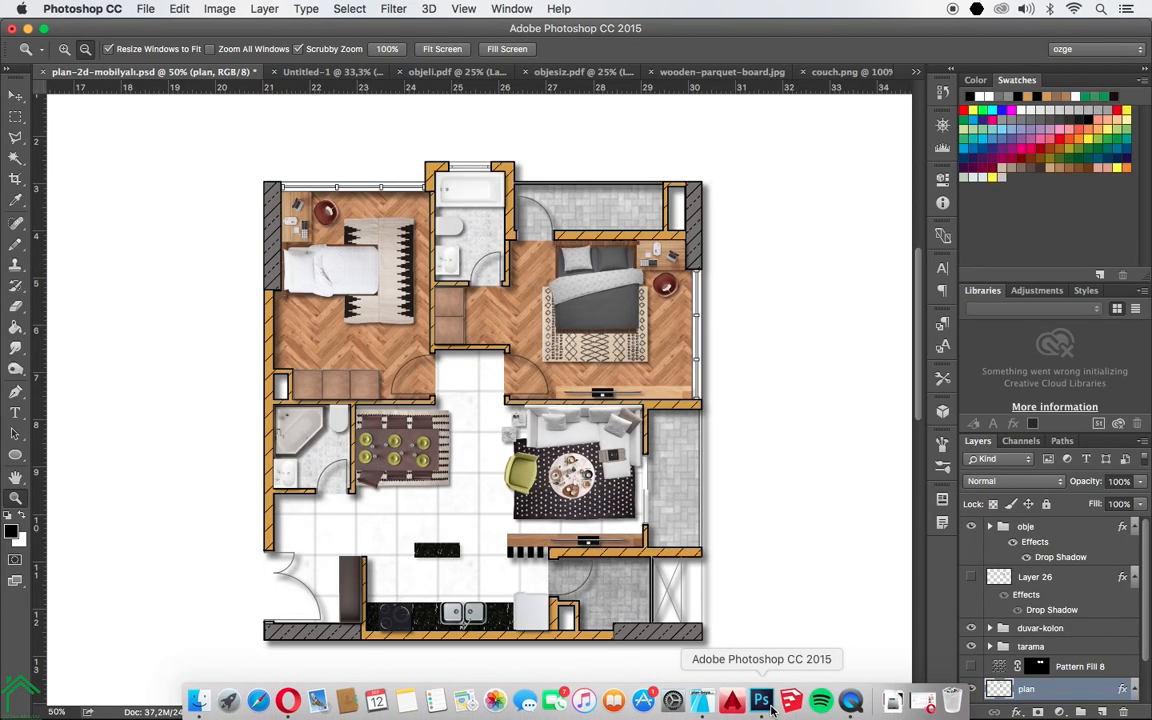